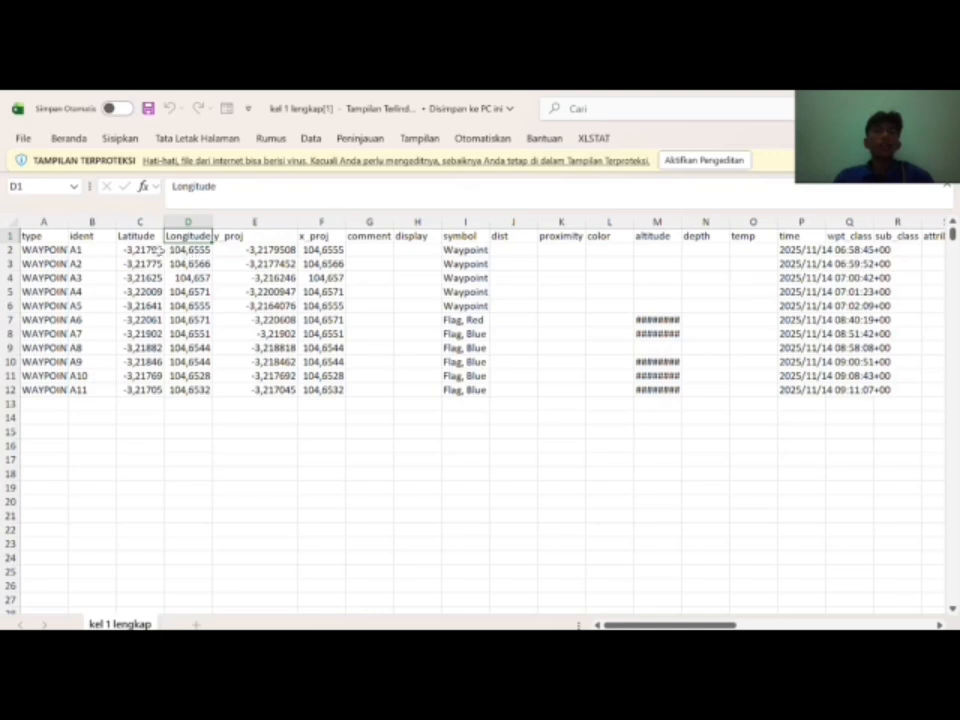
# Step: Examine the waypoint identifiers and the Latitude and Longitude columns in the kel 1 lengkap[1] workbook, from A1 to A11
pyautogui.click(137, 236)
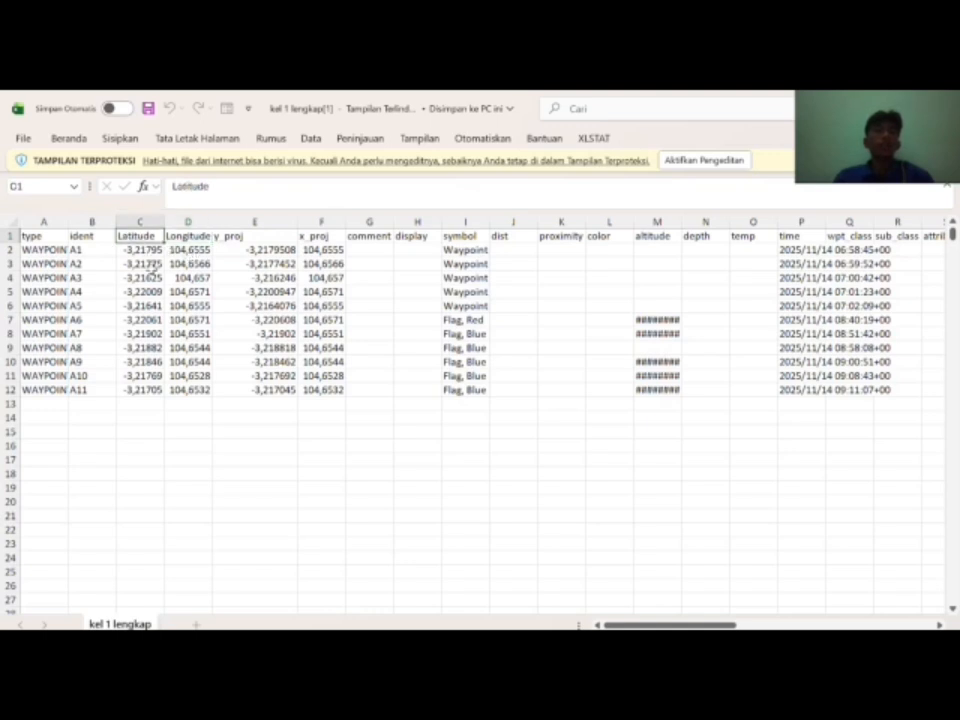
pyautogui.click(138, 264)
pyautogui.click(75, 264)
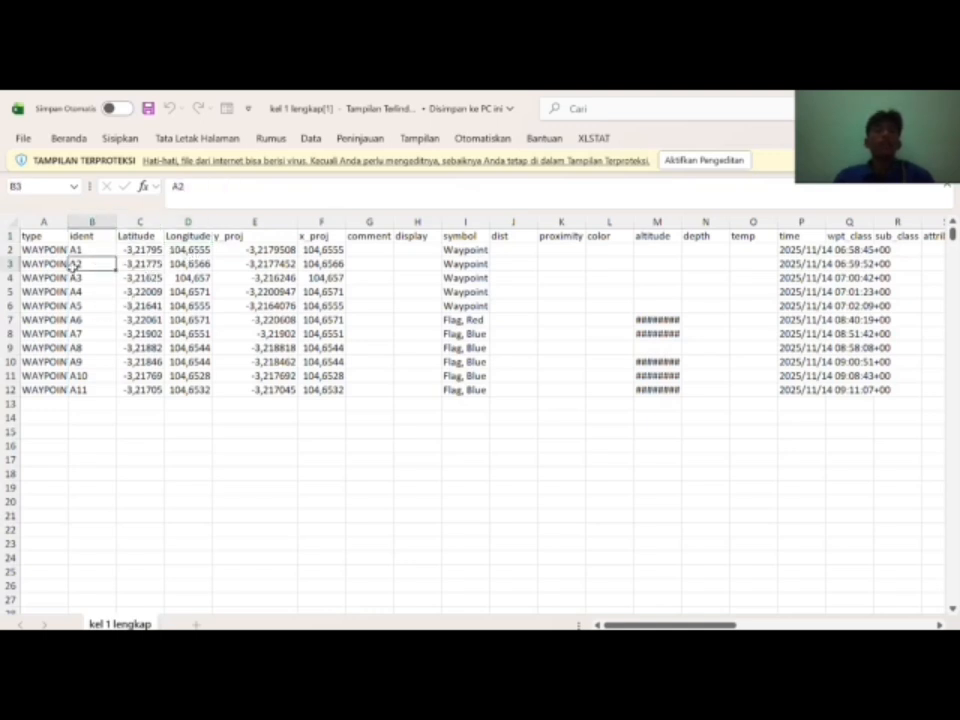
pyautogui.click(92, 278)
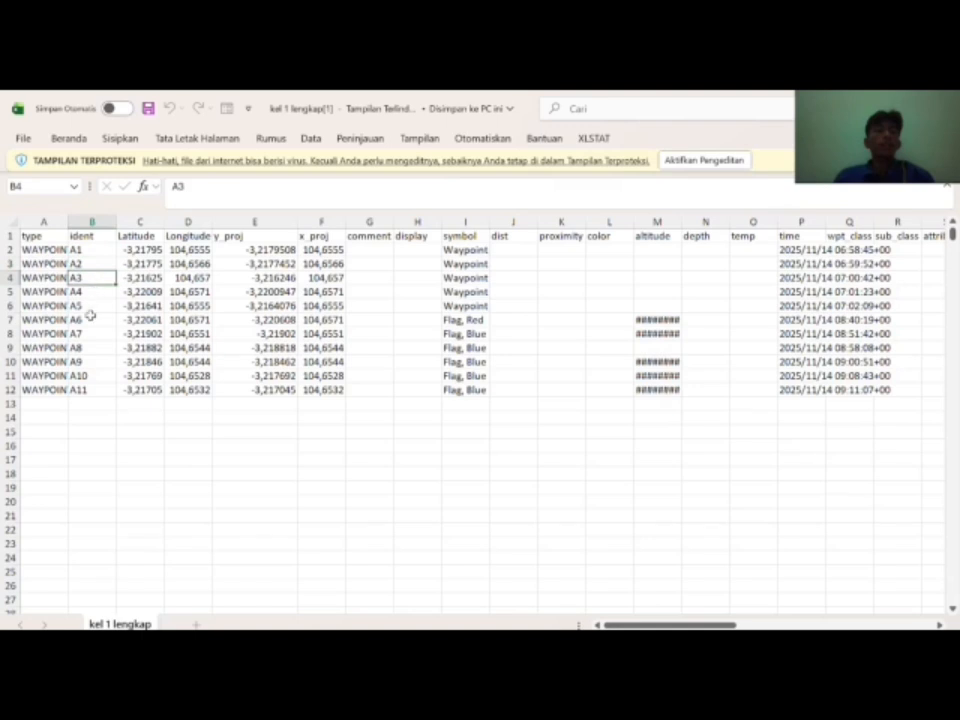
pyautogui.click(88, 319)
pyautogui.click(88, 390)
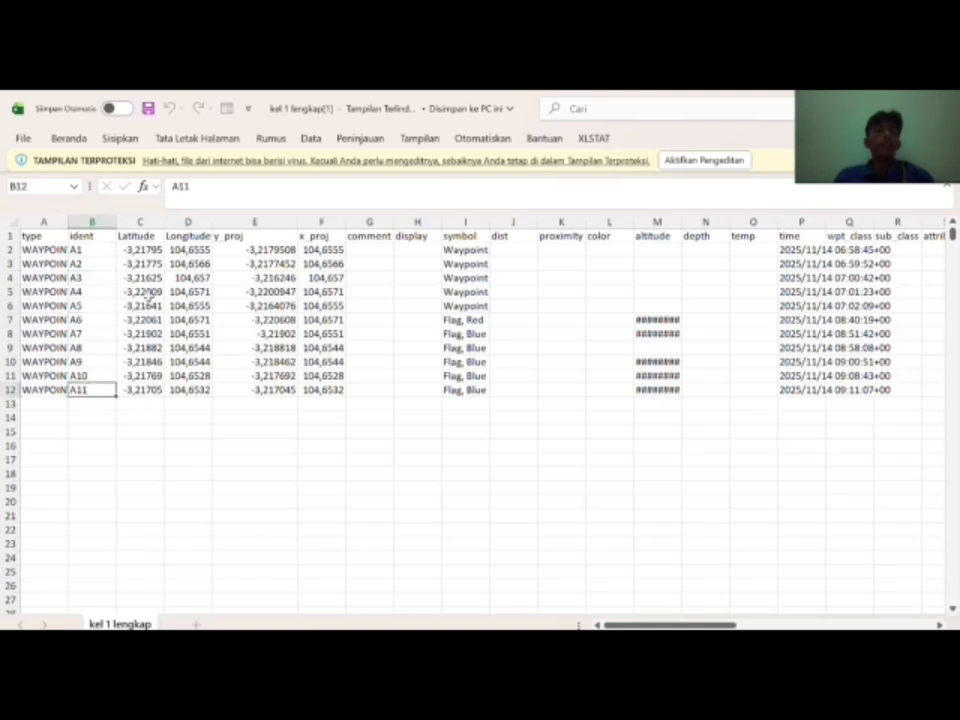
pyautogui.click(202, 236)
pyautogui.click(138, 236)
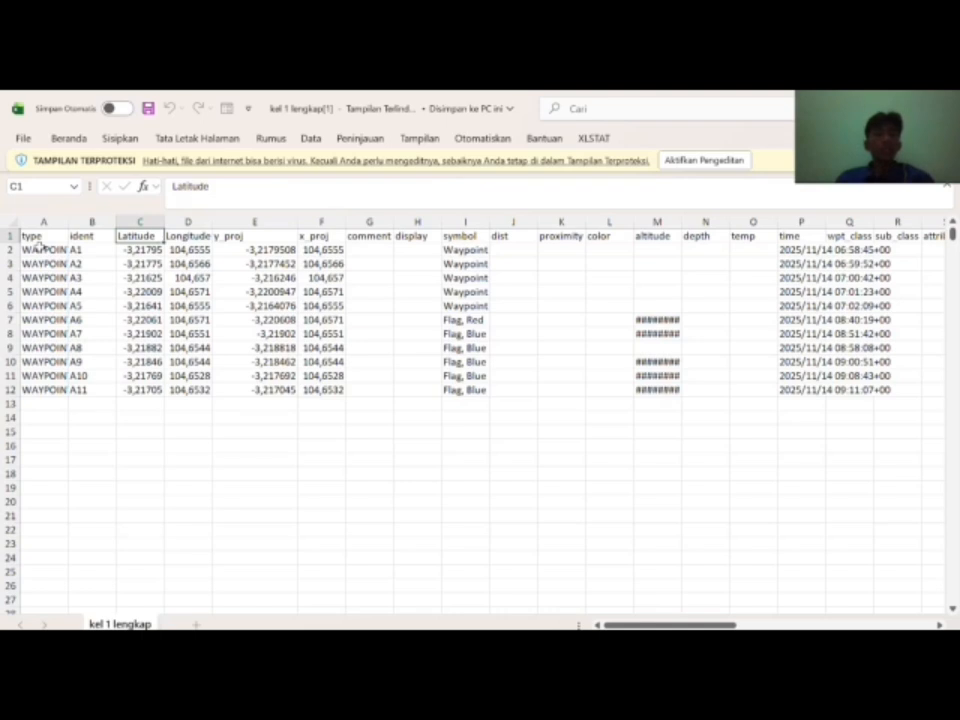
pyautogui.click(80, 321)
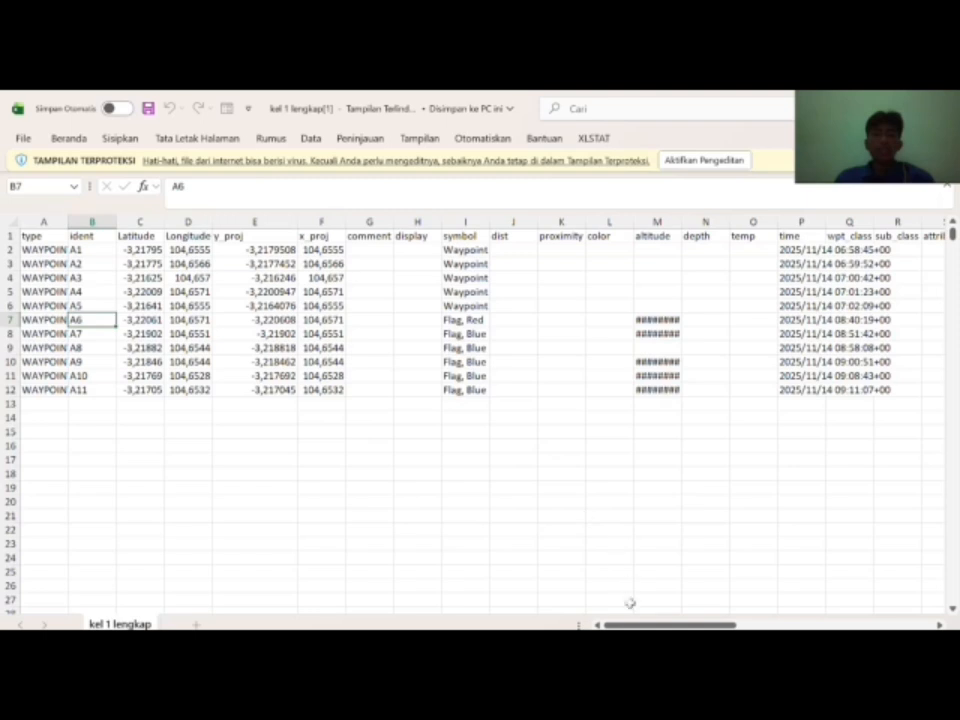
# Step: Switch to the blank workbook Buku9 and enter the headers ident, x and Y in cells A1 to C1
pyautogui.moveTo(668, 628)
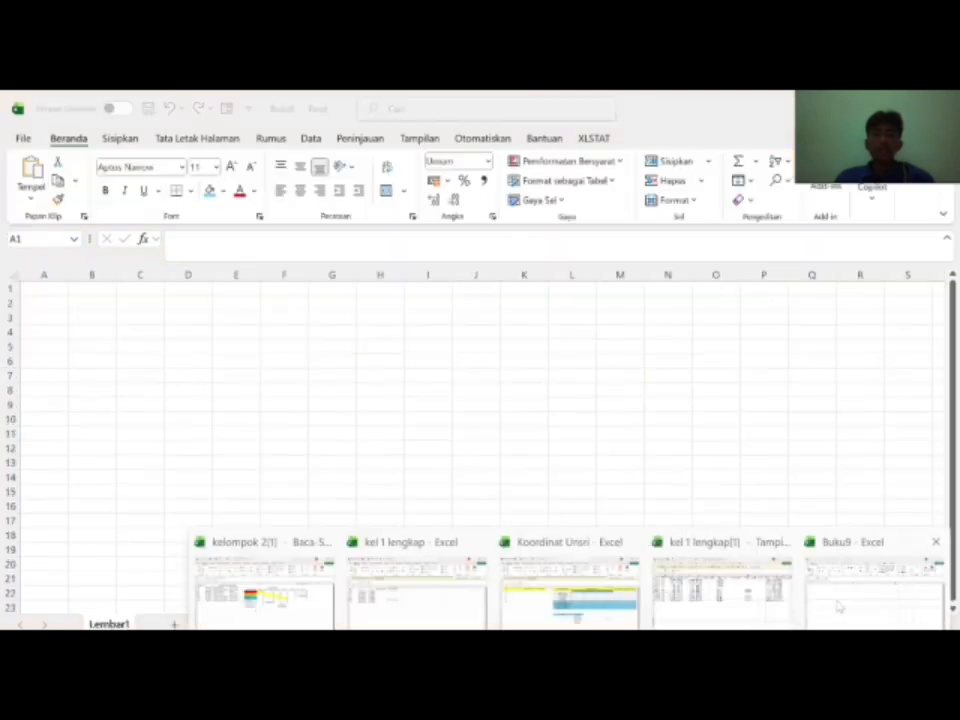
pyautogui.click(838, 604)
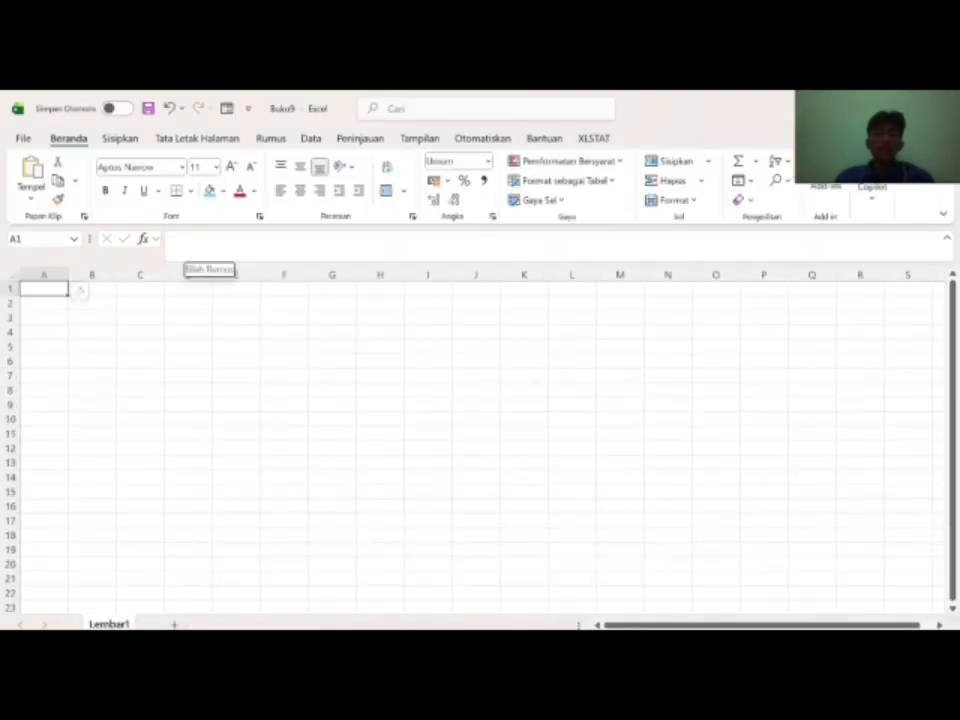
pyautogui.click(195, 238)
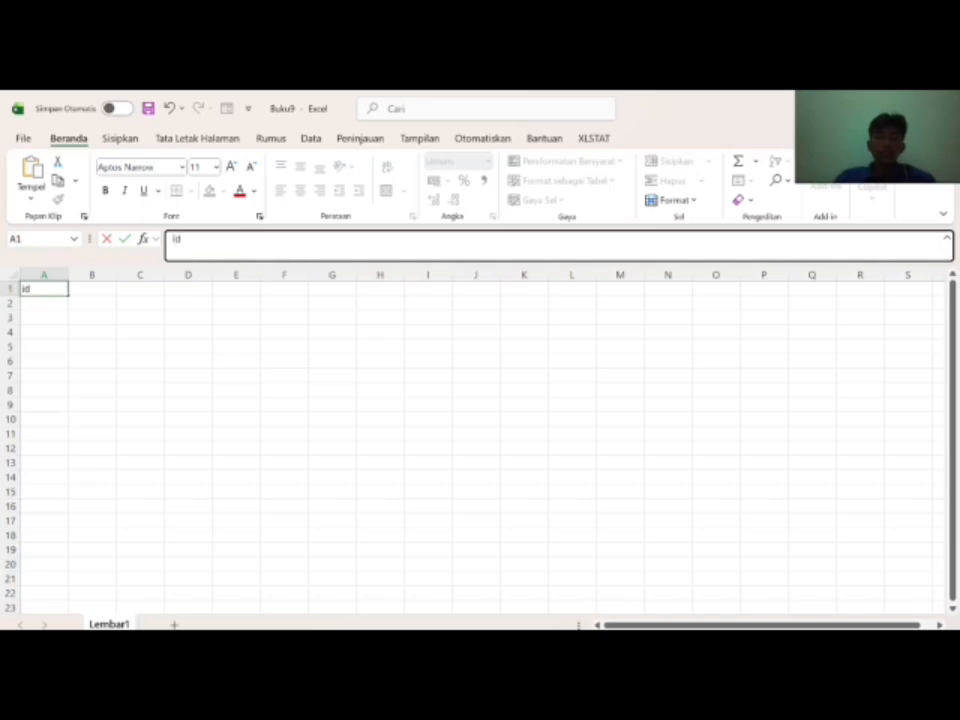
pyautogui.write('ident')
pyautogui.press('Return')
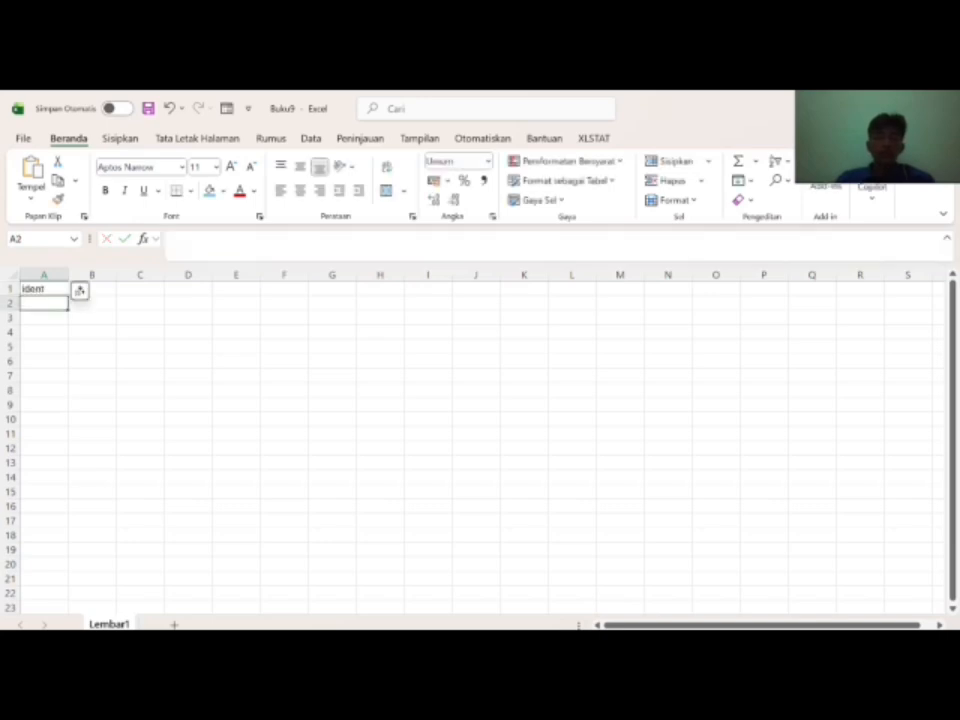
pyautogui.click(105, 291)
pyautogui.click(190, 239)
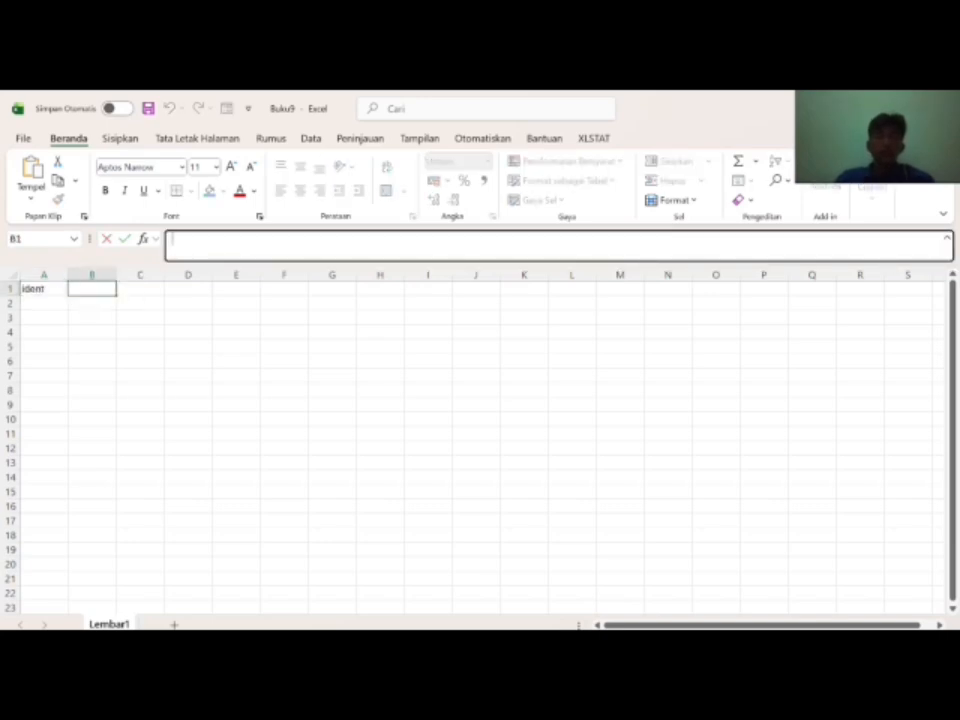
pyautogui.click(156, 289)
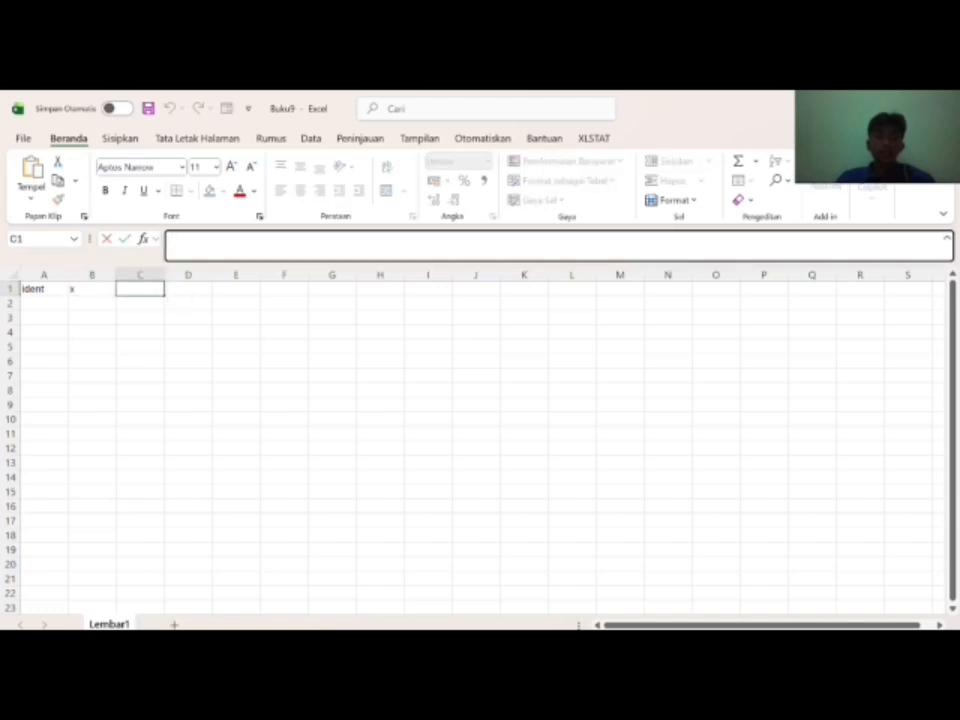
pyautogui.press('capslock')
pyautogui.write('Y')
pyautogui.press('Return')
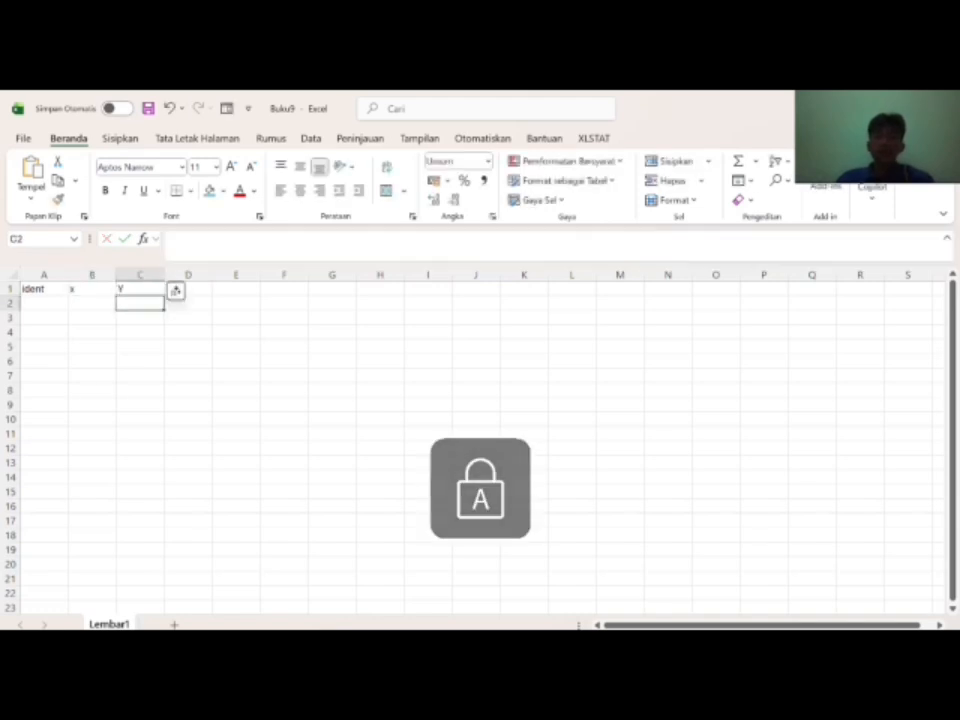
pyautogui.click(204, 287)
pyautogui.click(50, 300)
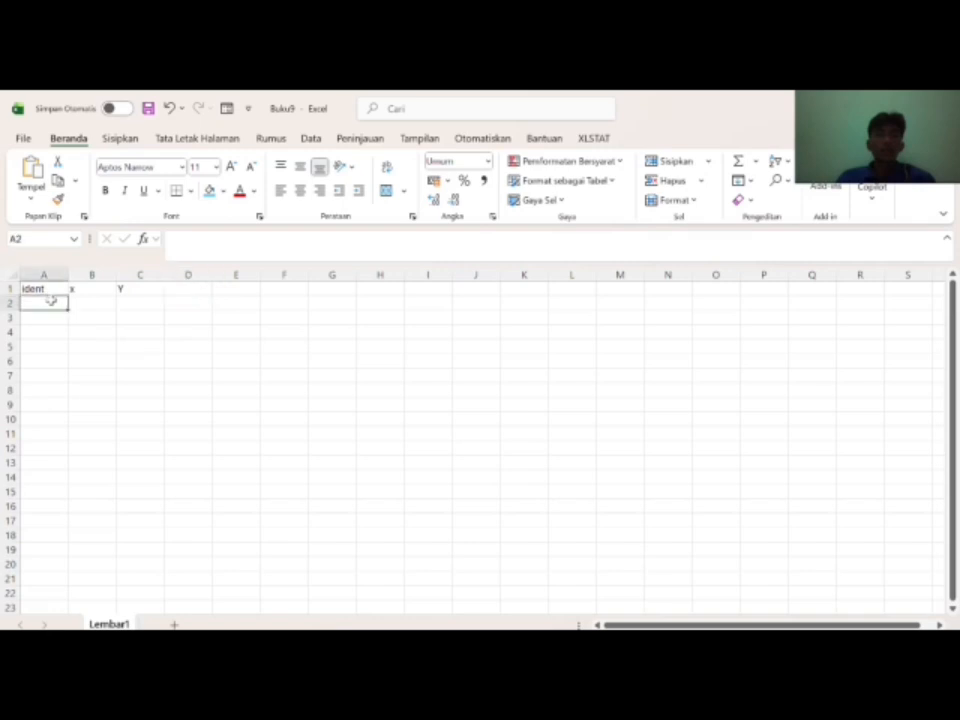
# Step: Copy the longitude of waypoint A6 from kel 1 lengkap[1] into cell B2 of Buku9, under the x header
pyautogui.moveTo(568, 640)
pyautogui.click(707, 589)
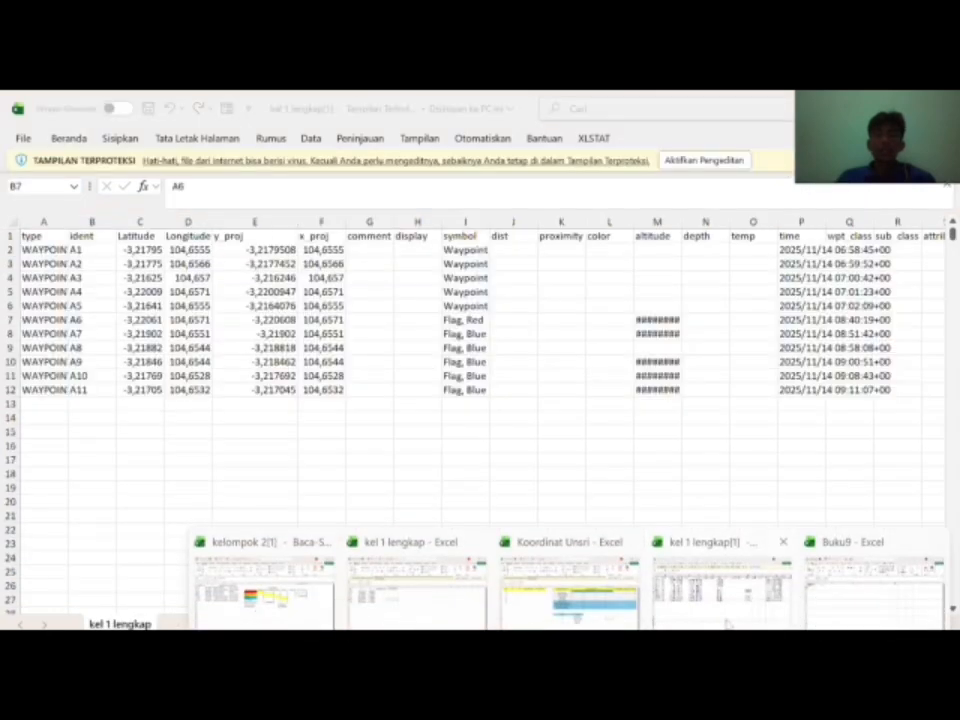
pyautogui.click(138, 318)
pyautogui.click(176, 320)
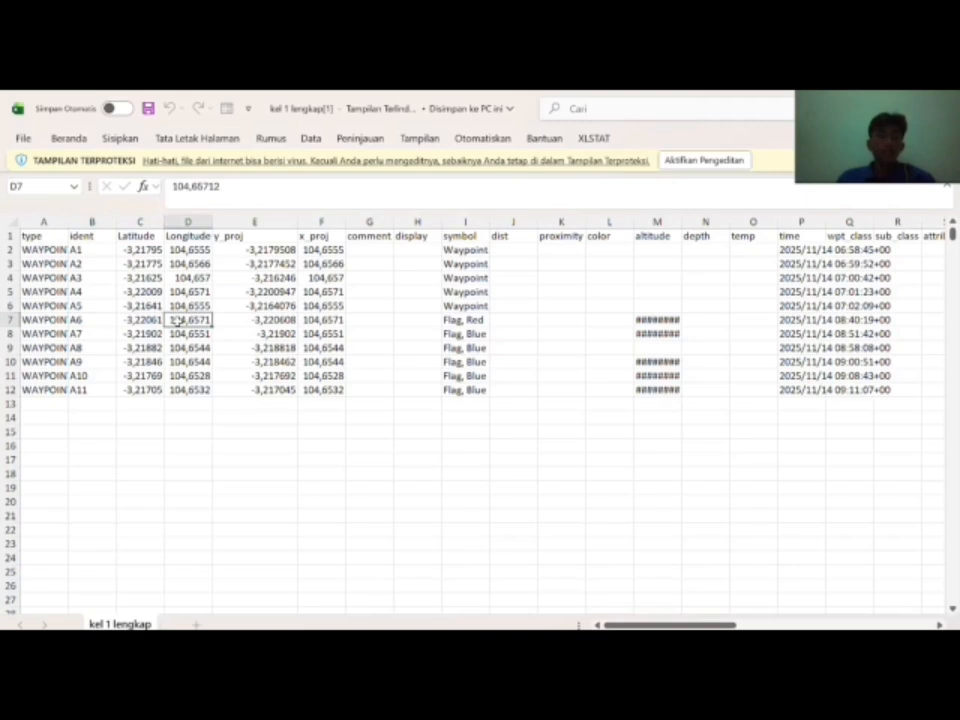
pyautogui.moveTo(176, 320)
pyautogui.mouseDown()
pyautogui.moveTo(160, 320)
pyautogui.moveTo(175, 320)
pyautogui.mouseUp()
pyautogui.hotkey('ctrl', 'c')
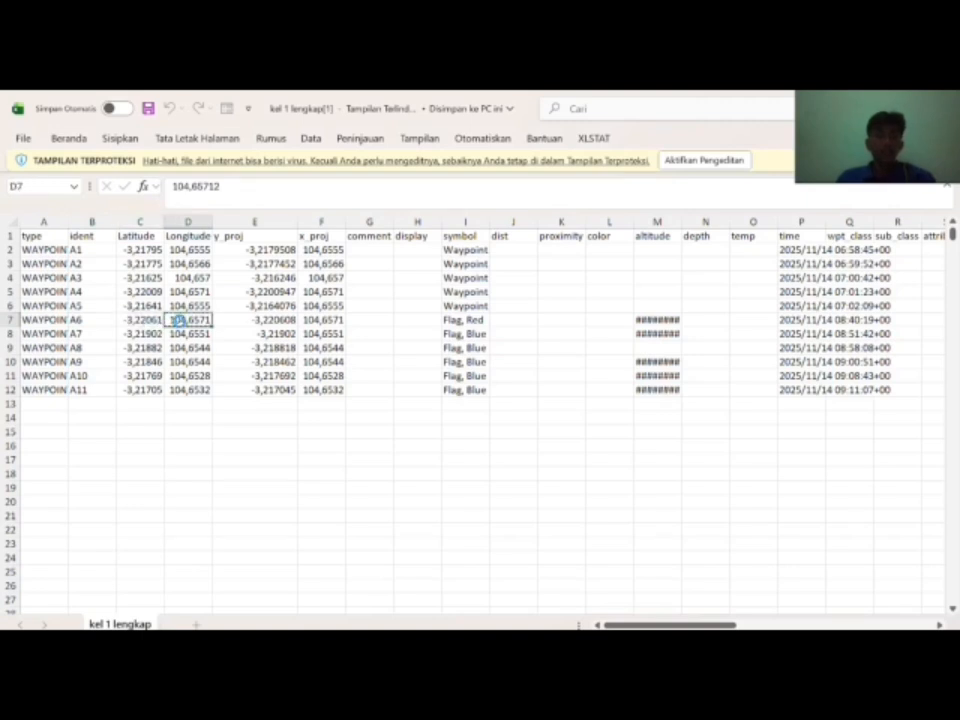
pyautogui.moveTo(640, 680)
pyautogui.click(845, 600)
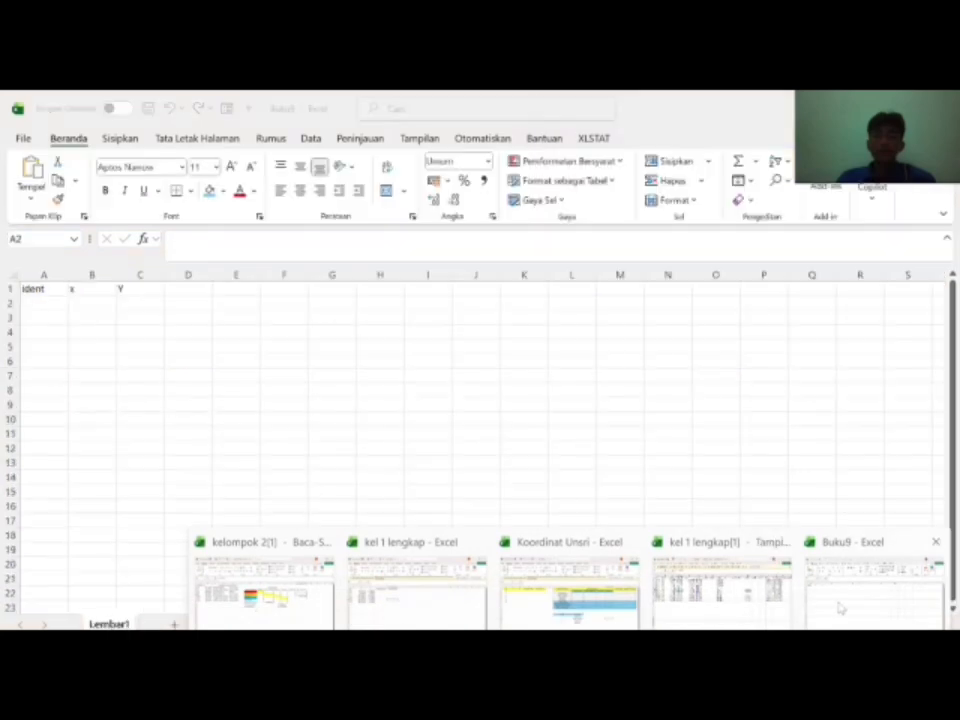
pyautogui.click(89, 304)
pyautogui.hotkey('ctrl', 'v')
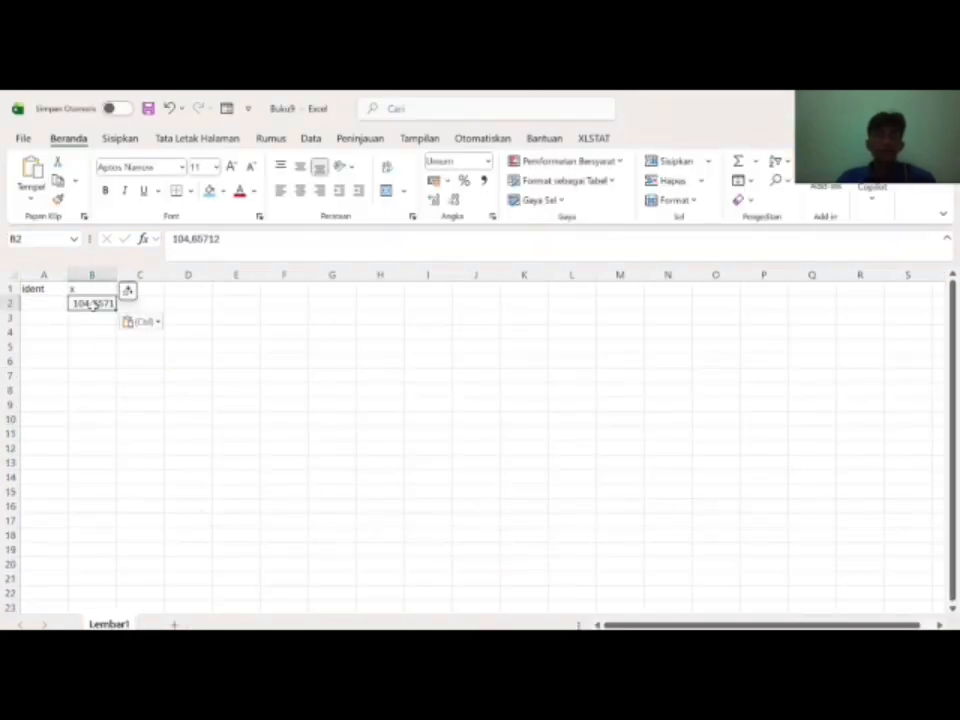
# Step: Enter a6 as the point identifier in cell A2, under the ident header
pyautogui.click(54, 302)
pyautogui.press('capslock')
pyautogui.write('a')
pyautogui.press('capslock')
pyautogui.write('6')
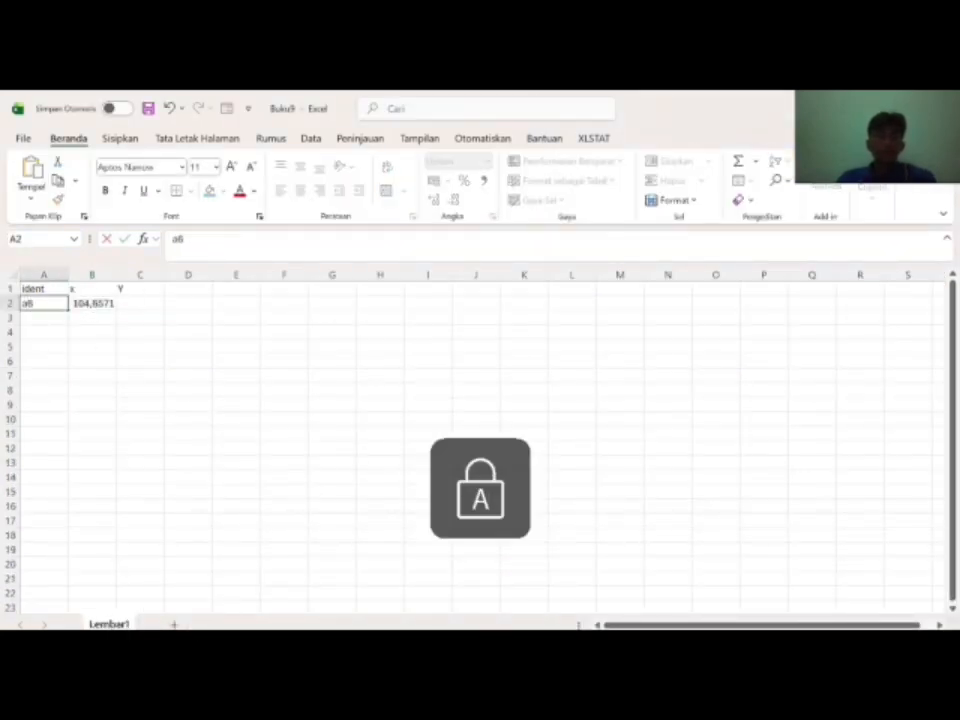
# Step: Copy the latitude of waypoint A6 from kel 1 lengkap[1] into cell C2 of Buku9, under the Y header
pyautogui.click(137, 302)
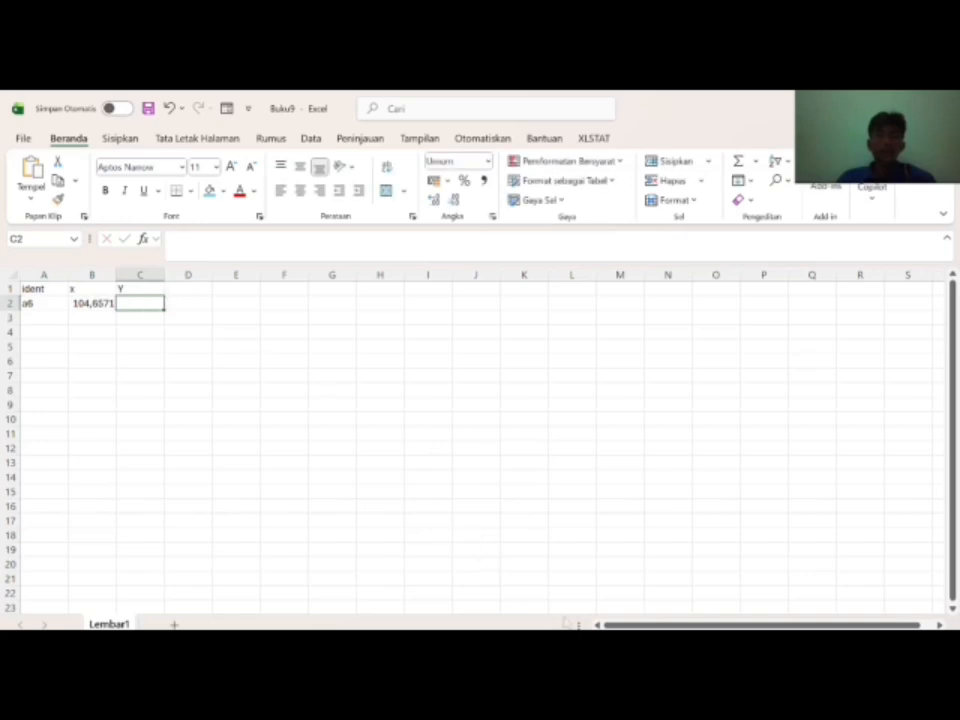
pyautogui.moveTo(567, 640)
pyautogui.click(722, 585)
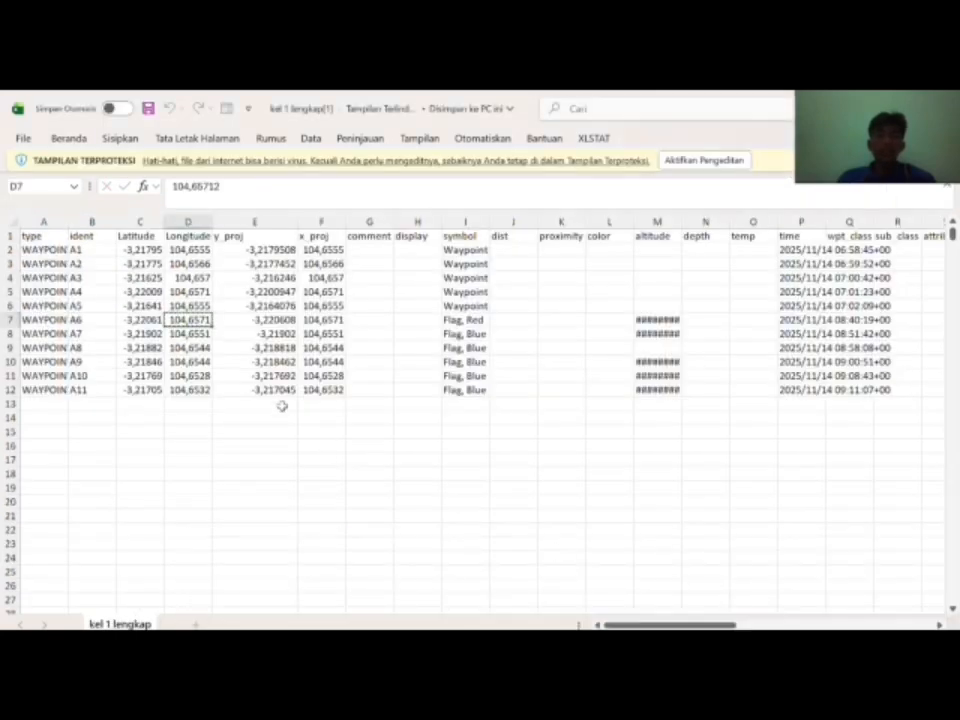
pyautogui.click(146, 320)
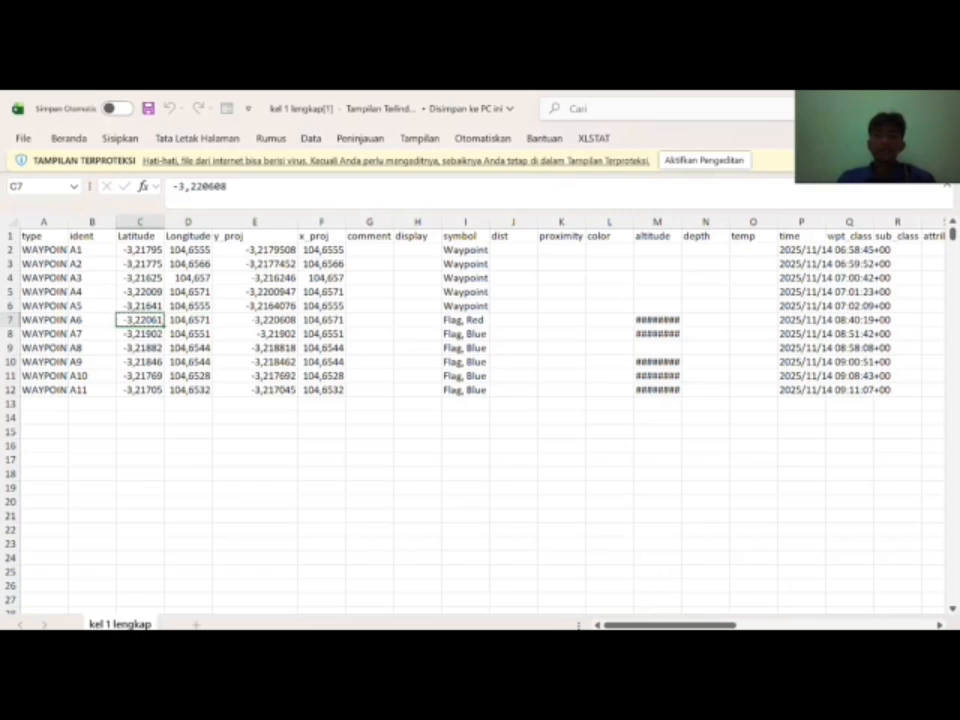
pyautogui.moveTo(575, 628)
pyautogui.click(859, 592)
pyautogui.hotkey('ctrl', 'v')
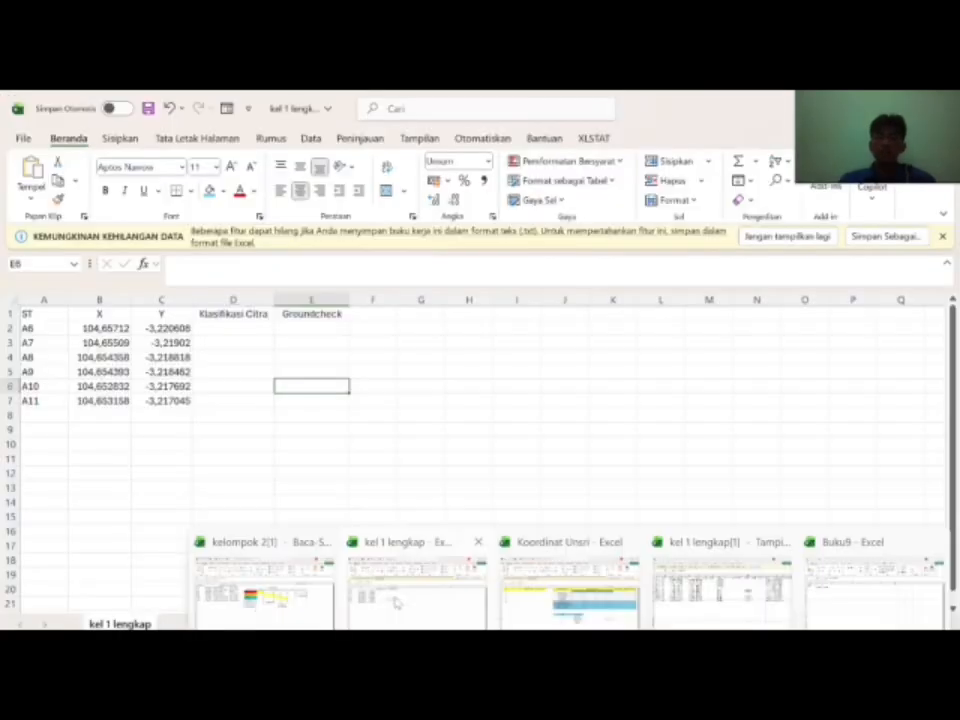
# Step: Switch to the kel 1 lengkap workbook and review its ST, X, Y, Klasifikasi Citra and Groundcheck columns for points A6 to A11
pyautogui.click(394, 597)
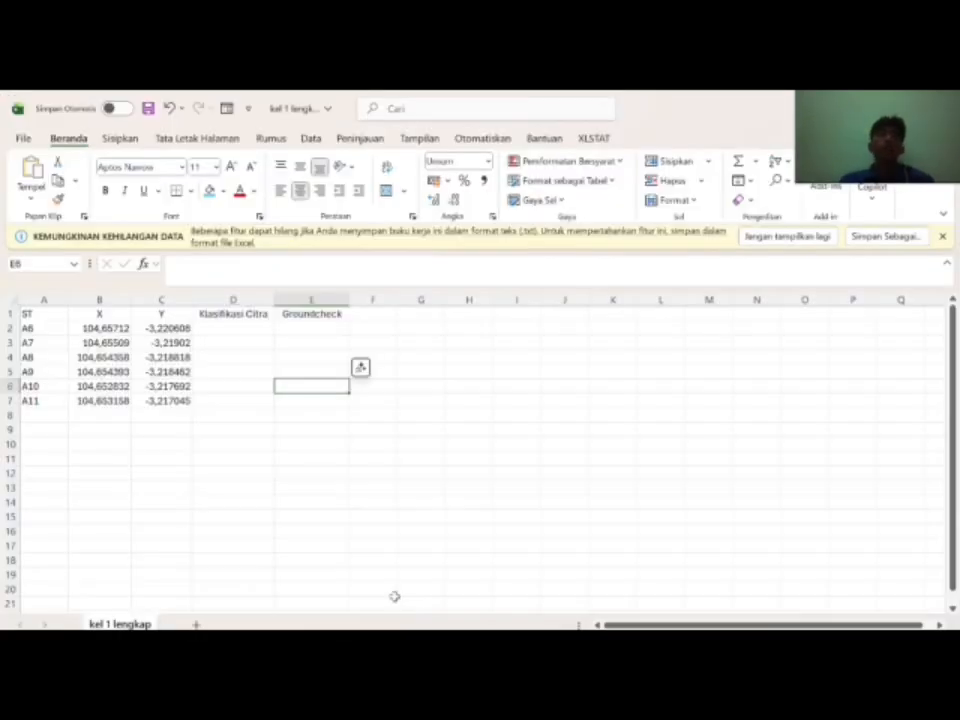
pyautogui.click(213, 440)
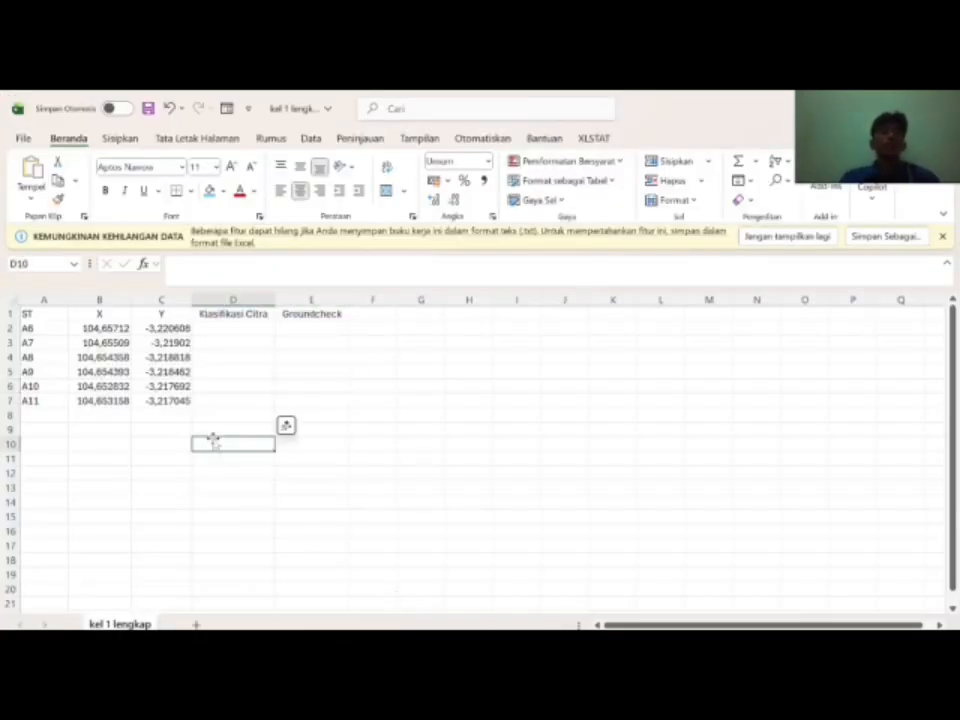
pyautogui.click(121, 457)
pyautogui.click(98, 420)
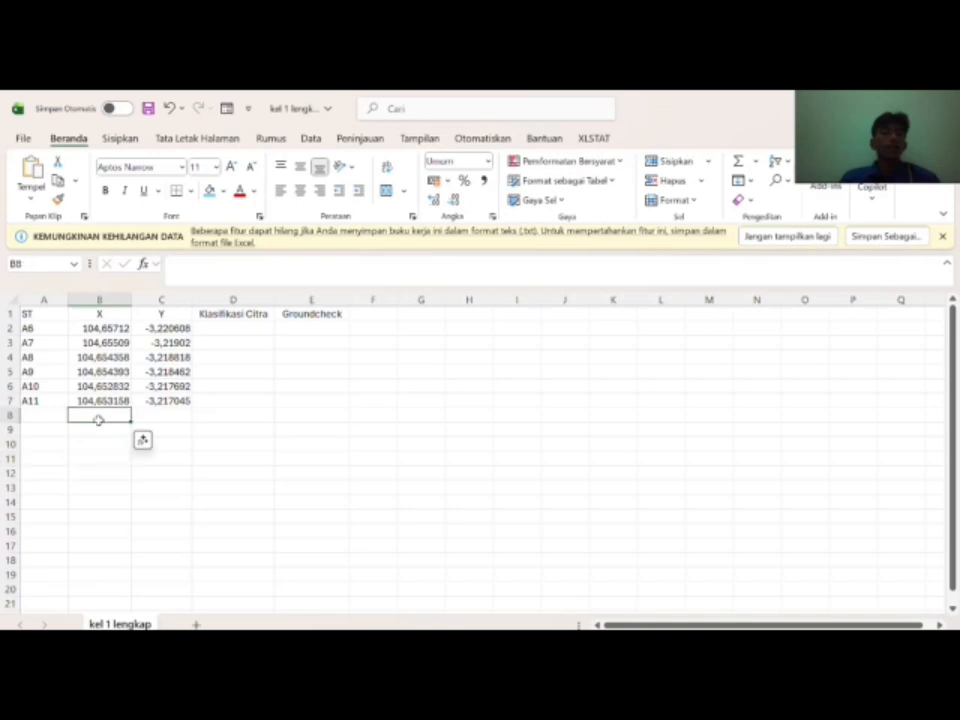
pyautogui.click(51, 315)
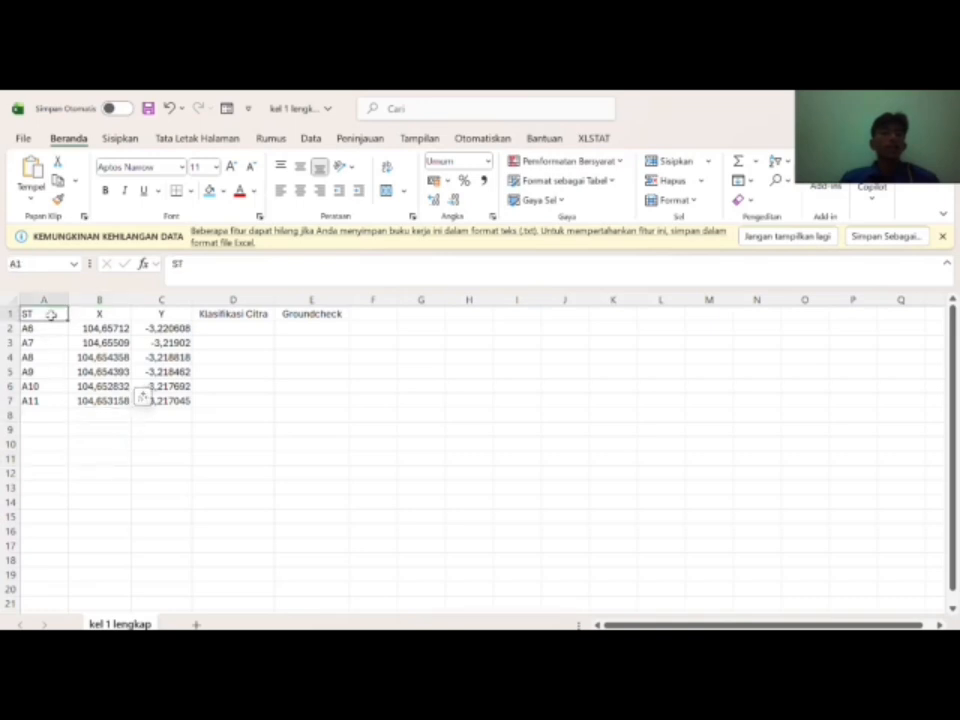
pyautogui.moveTo(99, 313); pyautogui.dragTo(156, 311)
pyautogui.click(159, 311)
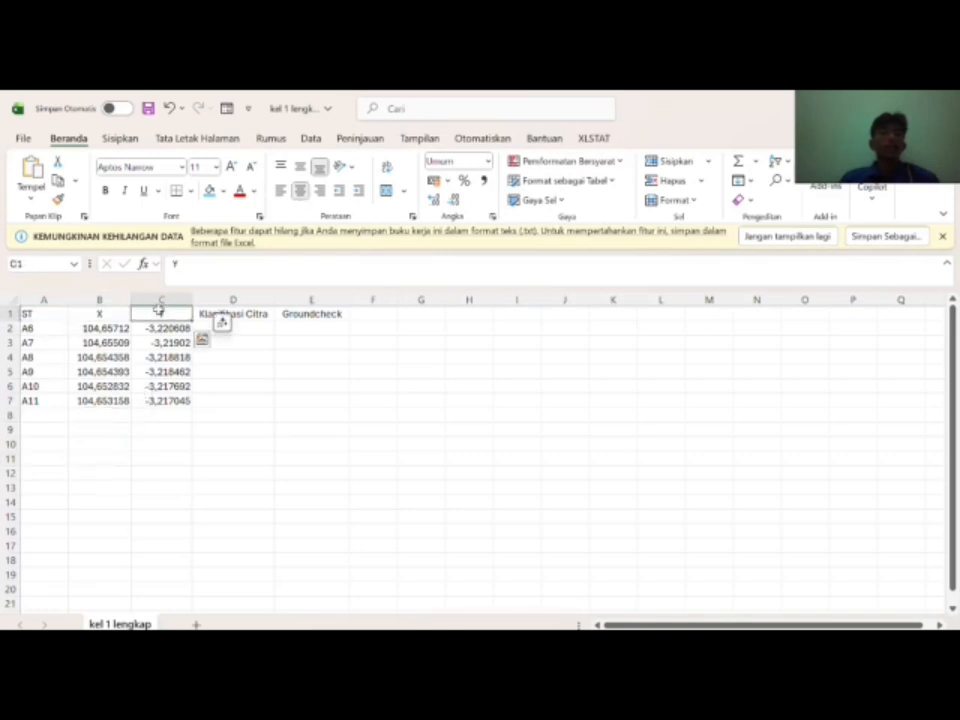
pyautogui.click(240, 314)
pyautogui.click(345, 314)
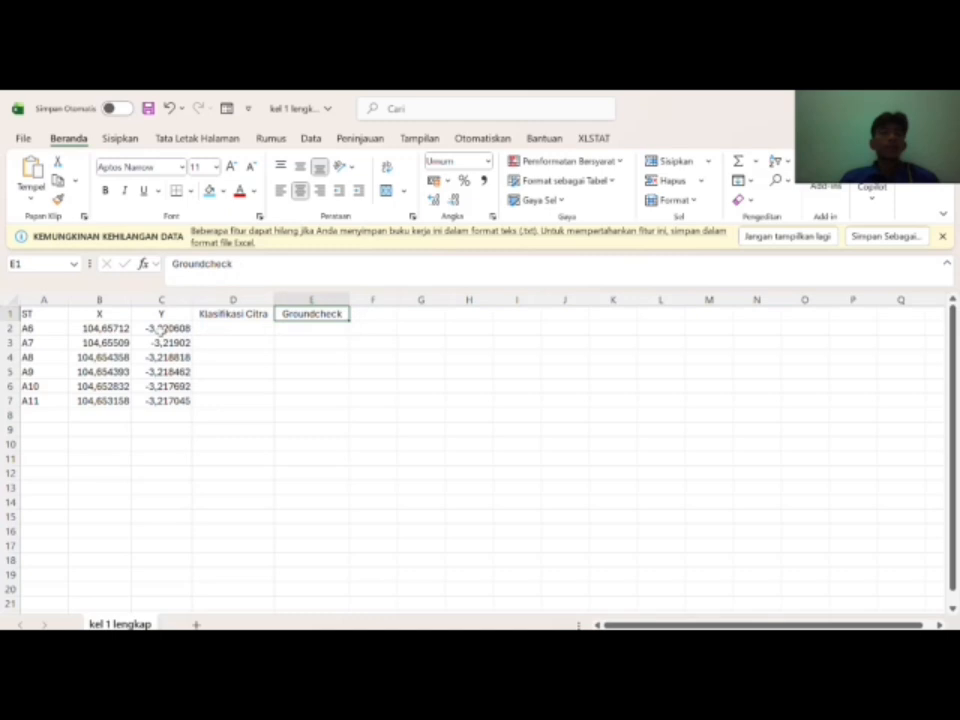
pyautogui.click(54, 340)
pyautogui.click(47, 406)
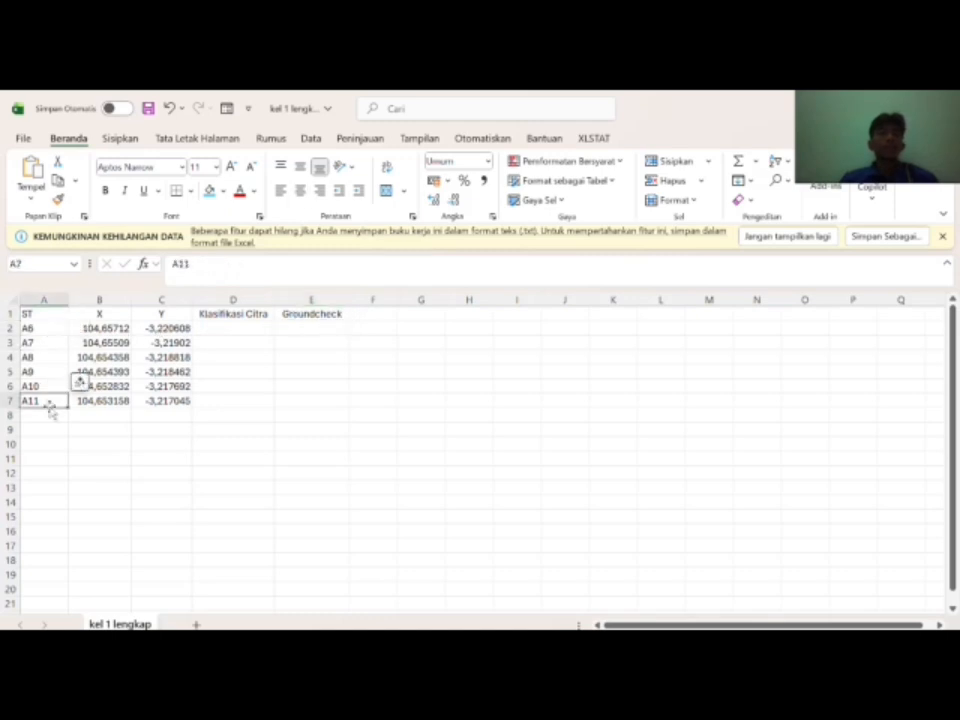
pyautogui.click(265, 400)
# Step: Save the workbook in the Dokumen folder as kel 1 lengkap in the tab-delimited text format (*.txt)
pyautogui.click(20, 138)
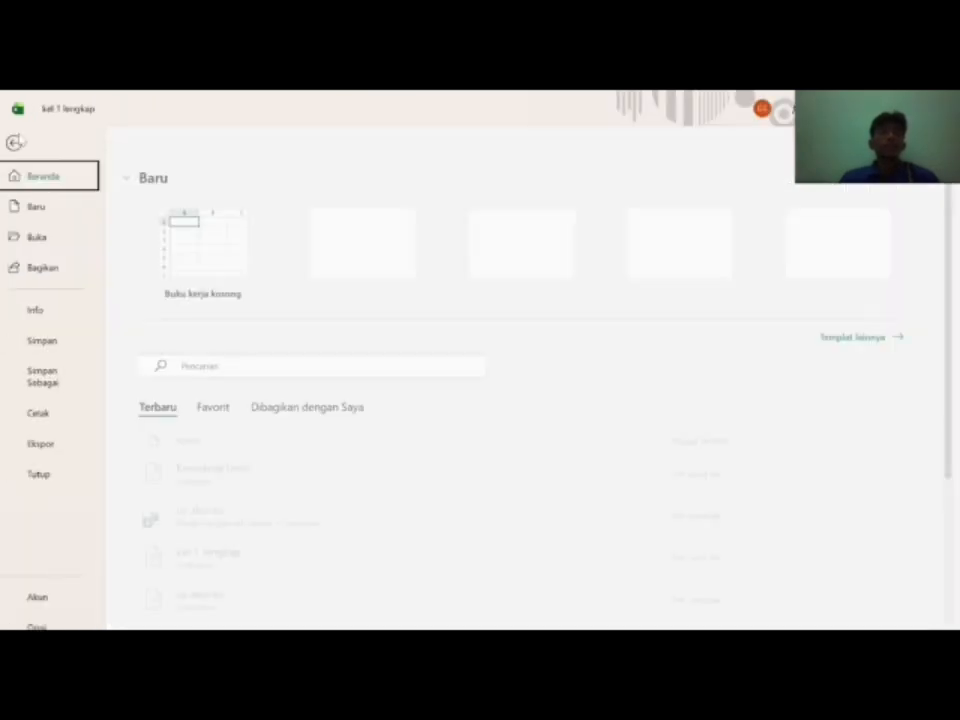
pyautogui.click(49, 368)
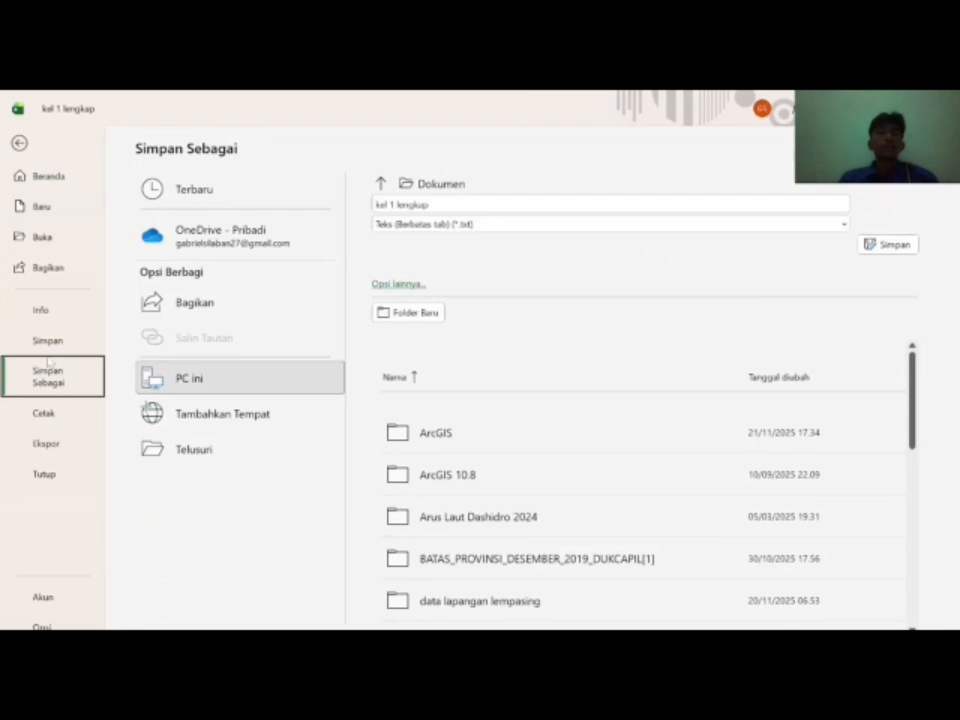
pyautogui.click(413, 225)
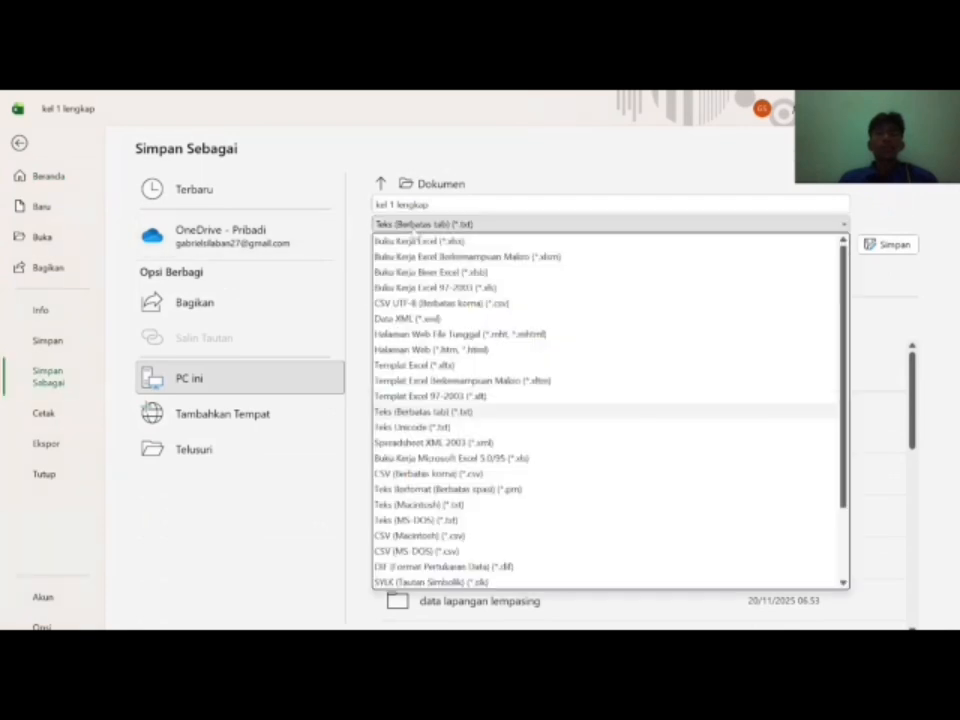
pyautogui.click(481, 413)
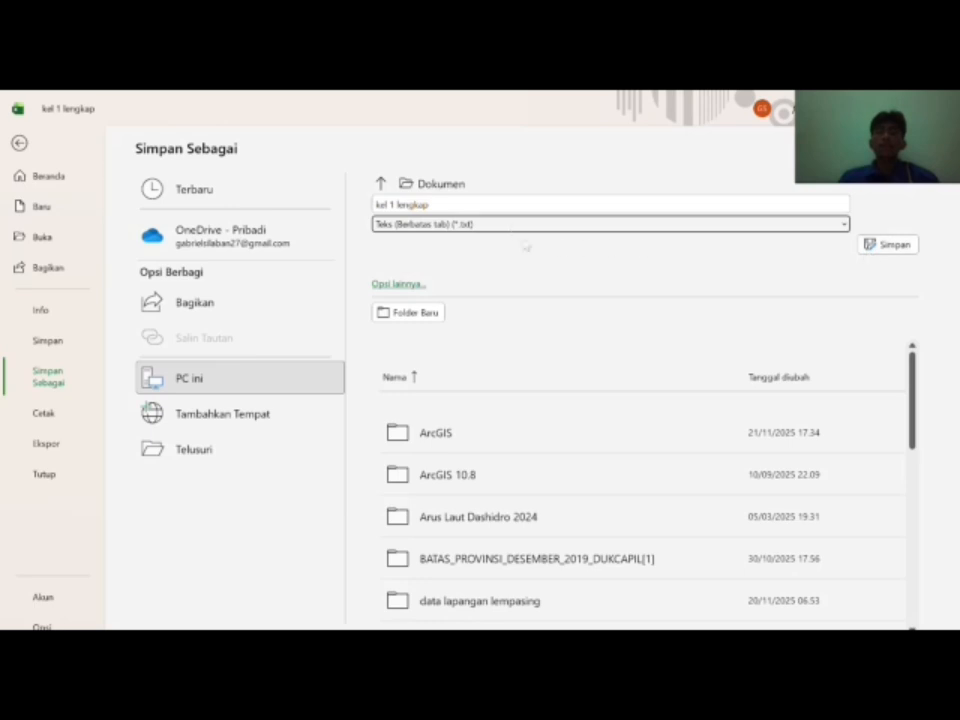
pyautogui.click(430, 204)
pyautogui.click(430, 204)
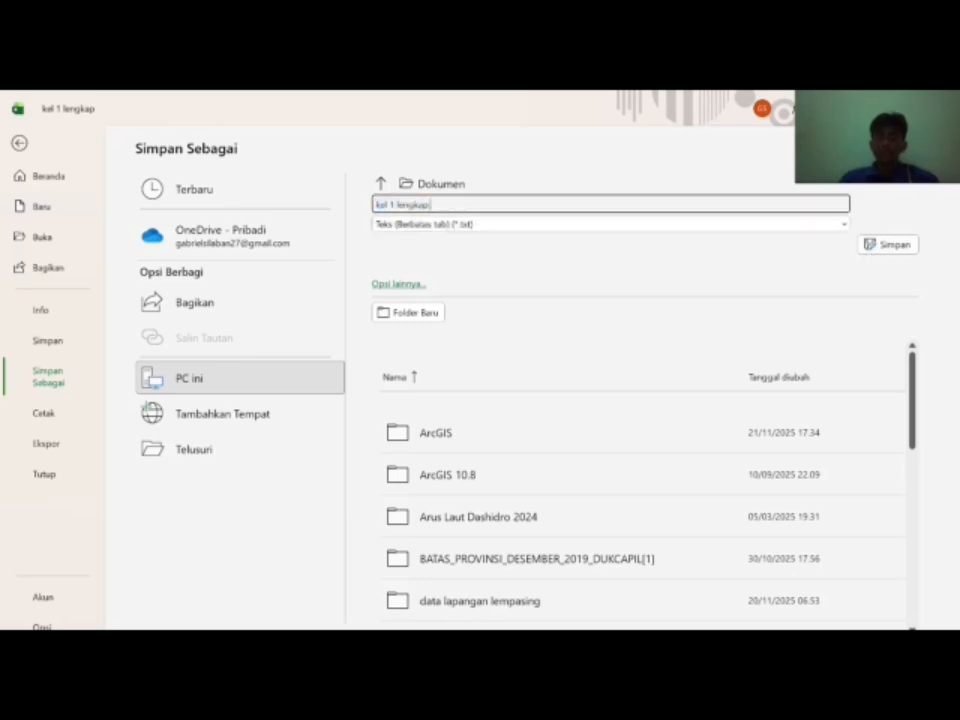
pyautogui.click(889, 244)
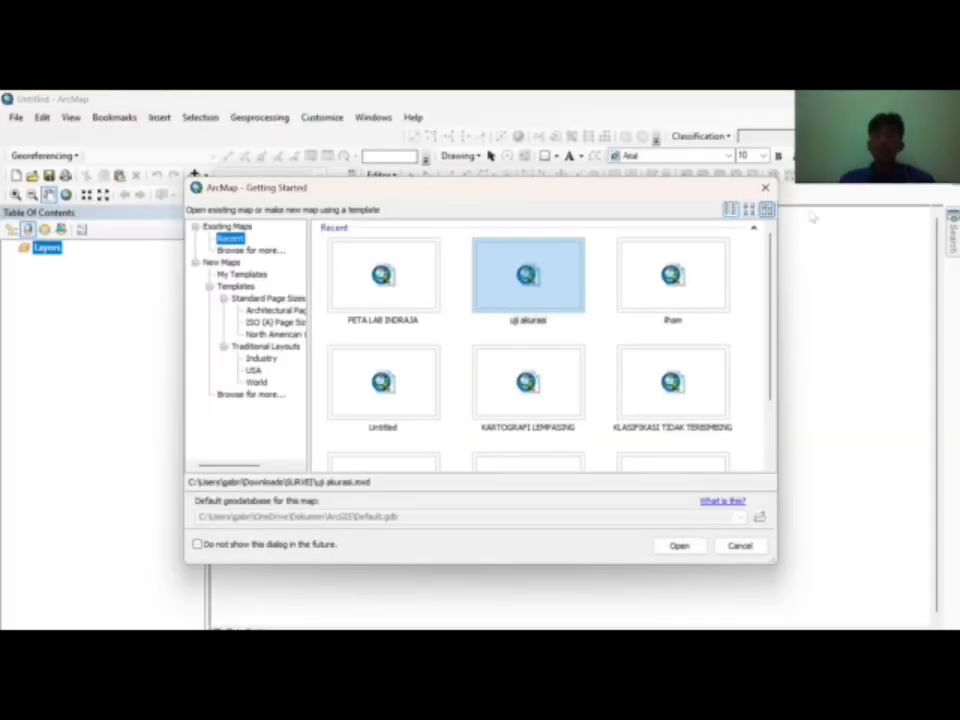
# Step: In ArcMap, dismiss the start-up dialog and add the Tutupan Lahan UNSRI.tif raster from the Data Tutupan Lahan folder to the blank map
pyautogui.click(765, 187)
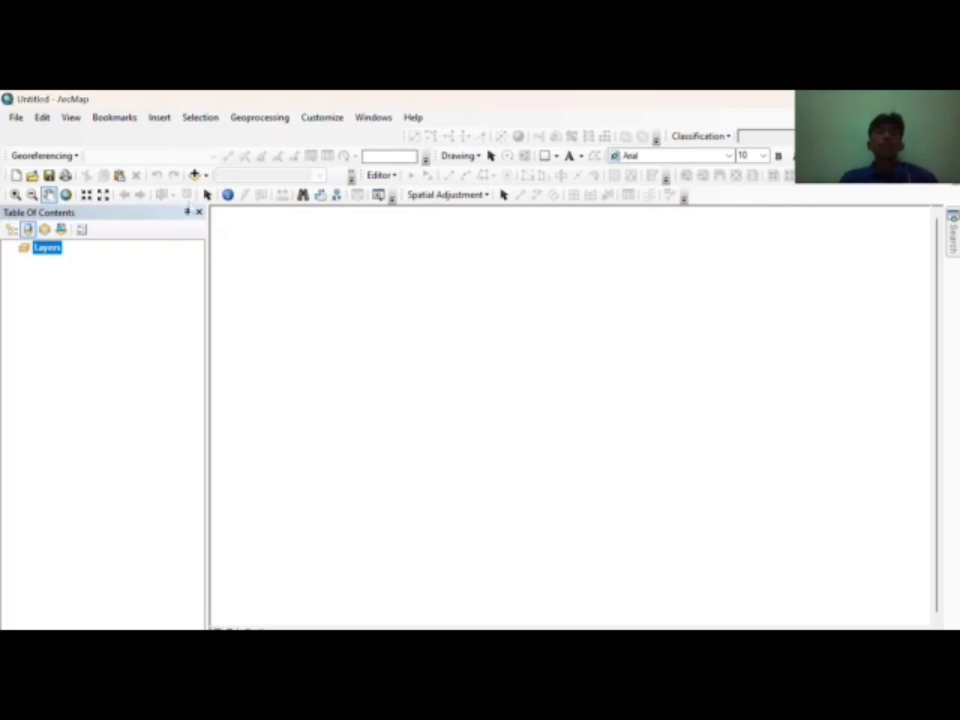
pyautogui.click(196, 175)
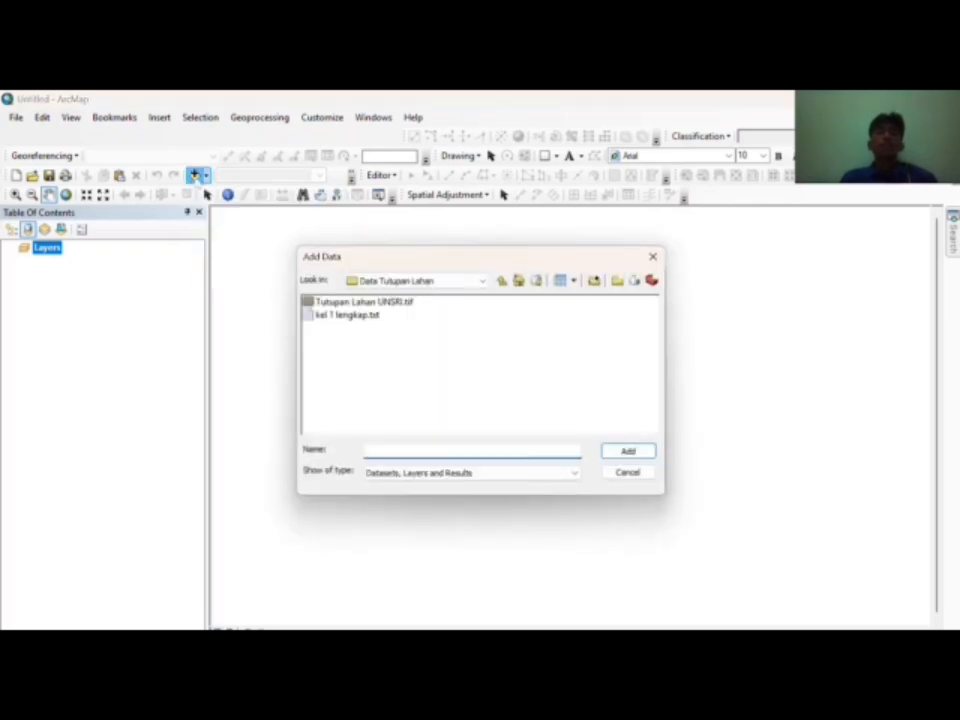
pyautogui.click(362, 302)
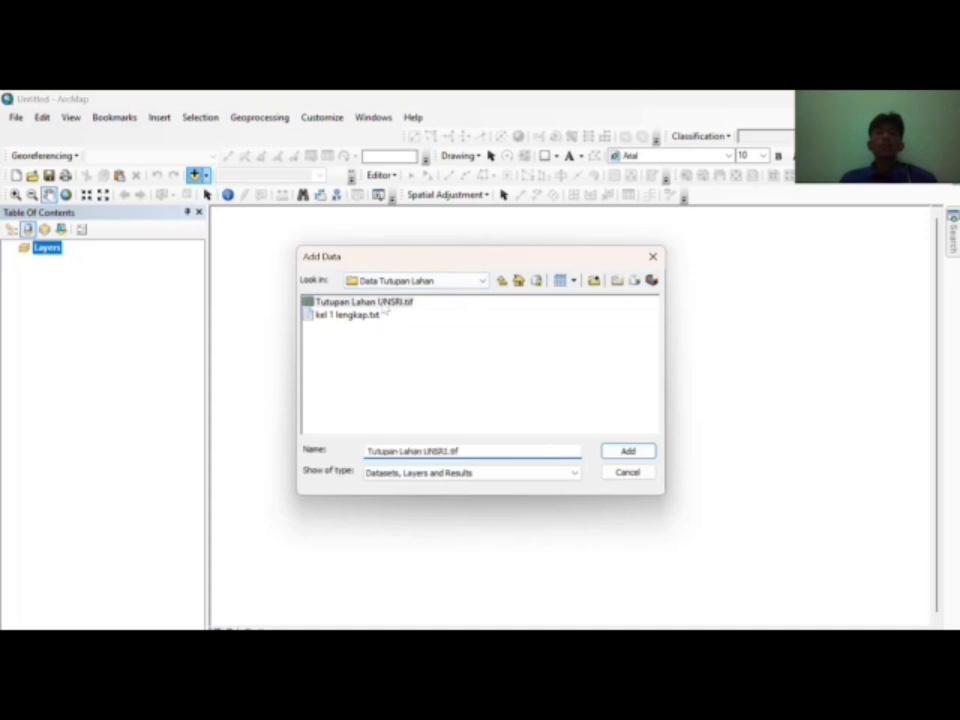
pyautogui.click(627, 451)
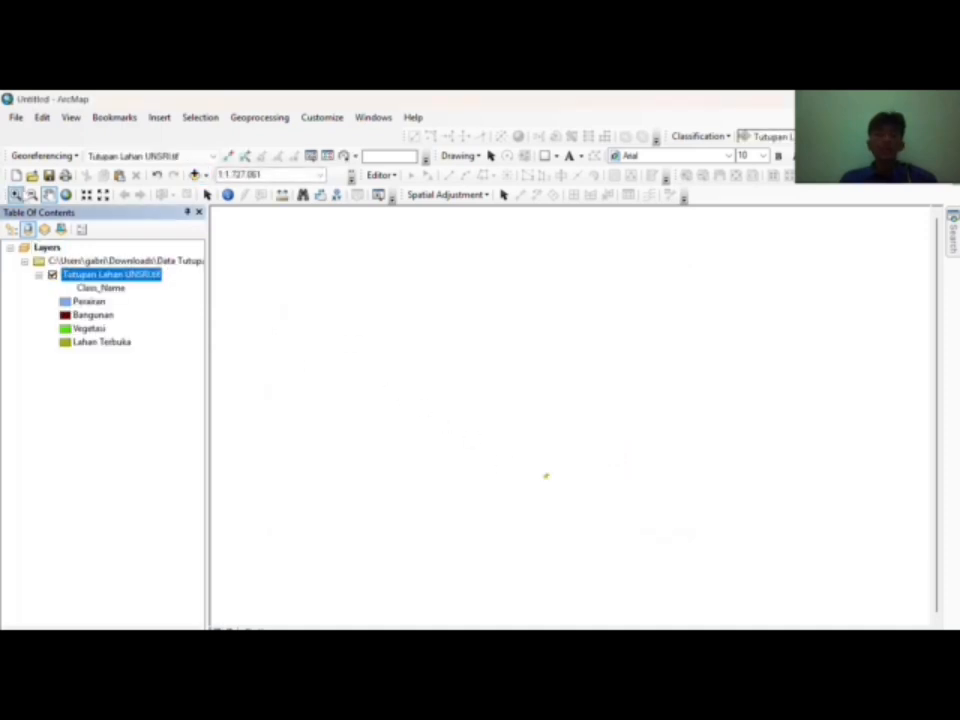
pyautogui.click(15, 194)
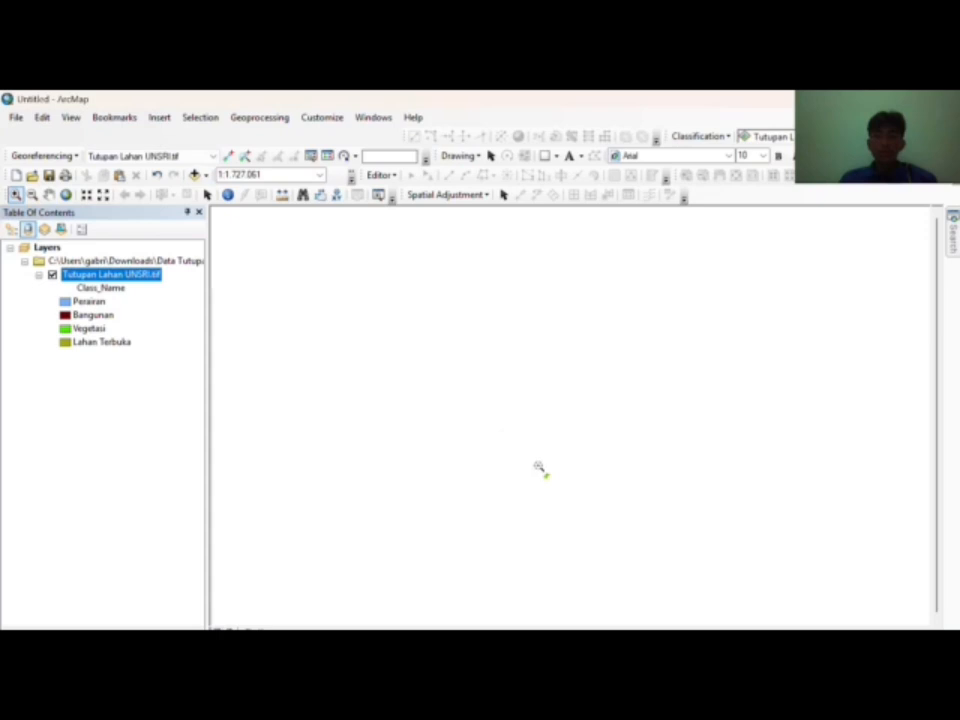
pyautogui.moveTo(538, 468); pyautogui.dragTo(553, 484)
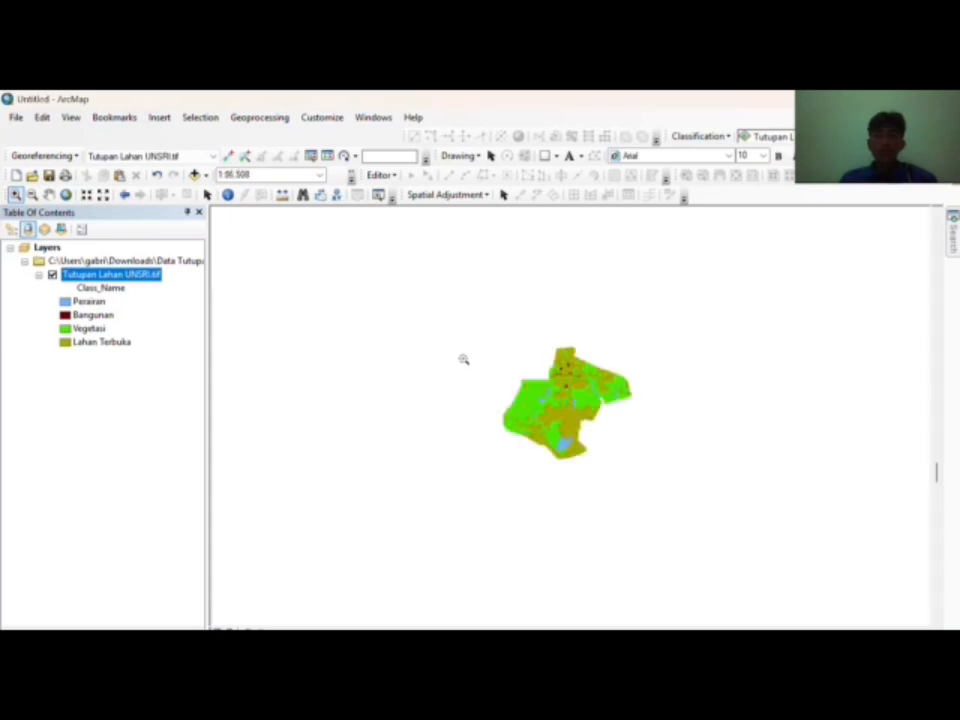
pyautogui.moveTo(456, 332); pyautogui.dragTo(657, 472)
pyautogui.click(207, 194)
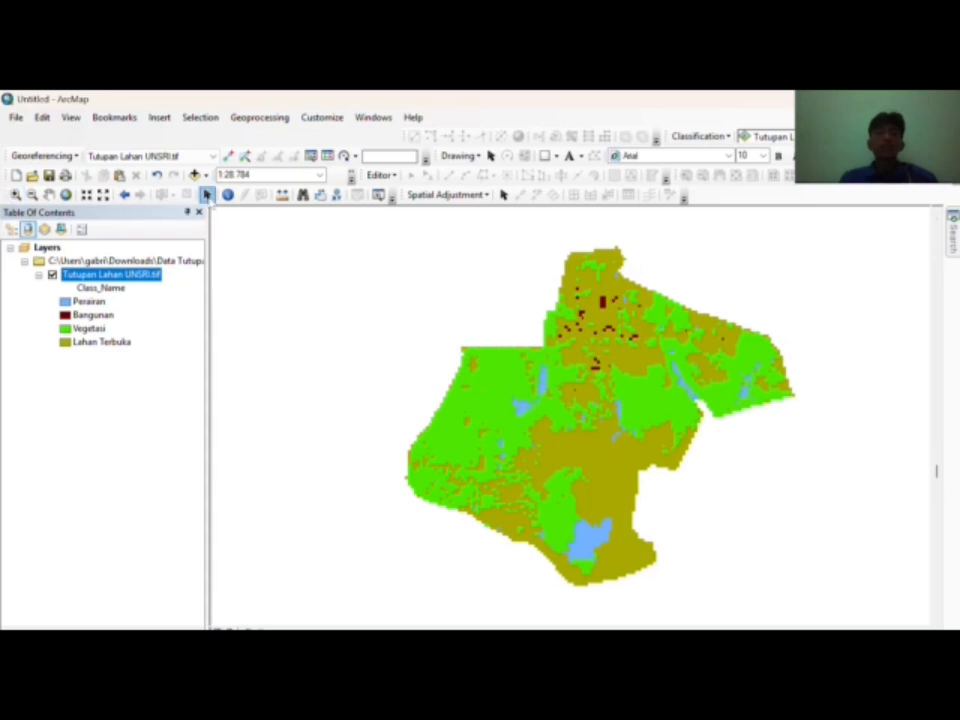
# Step: Start adding XY data with kel 1 lengkap.txt from the Data Tutupan Lahan folder as the source table
pyautogui.click(18, 118)
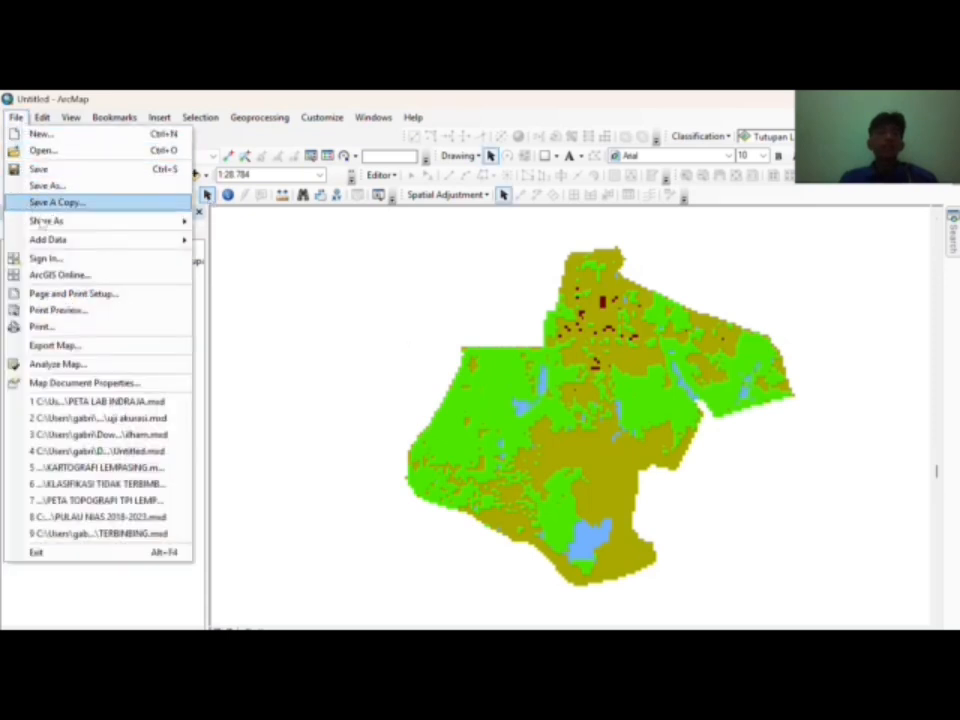
pyautogui.moveTo(180, 240)
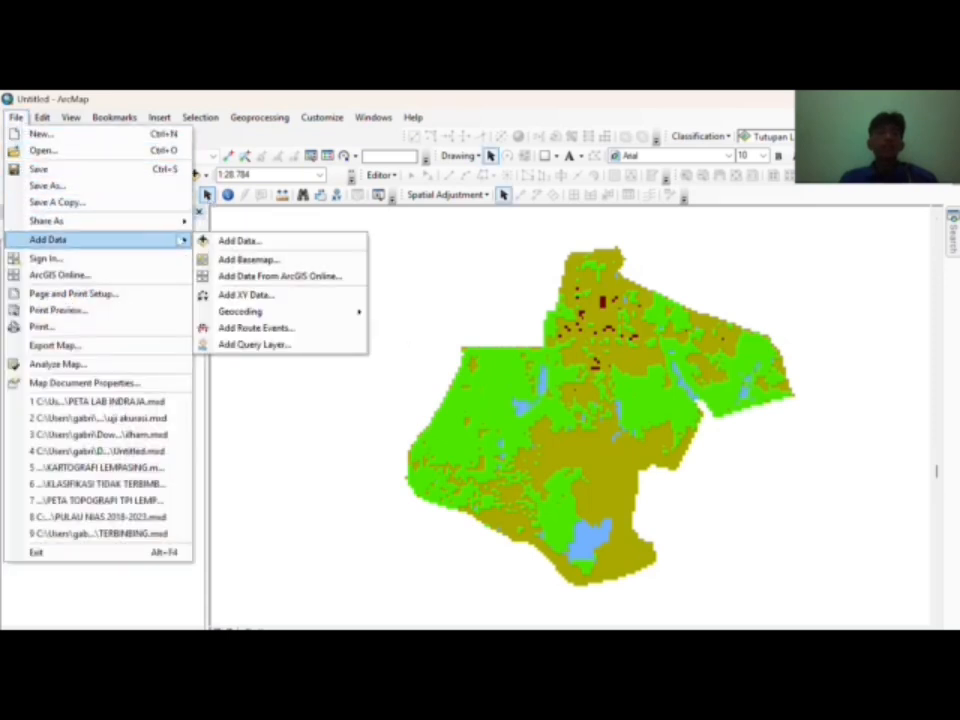
pyautogui.click(271, 298)
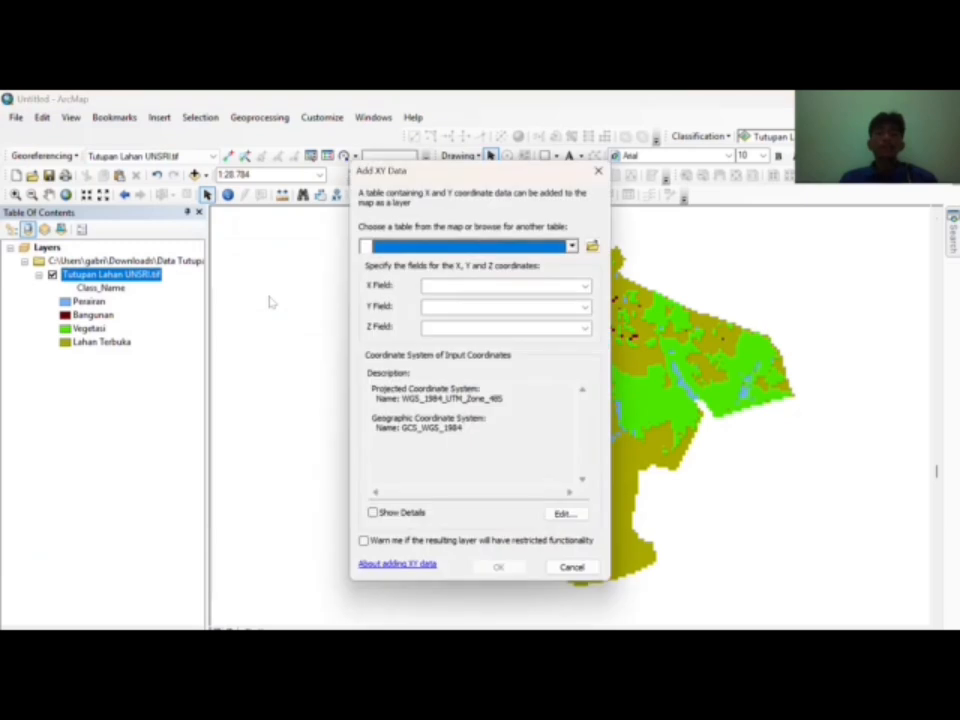
pyautogui.click(592, 245)
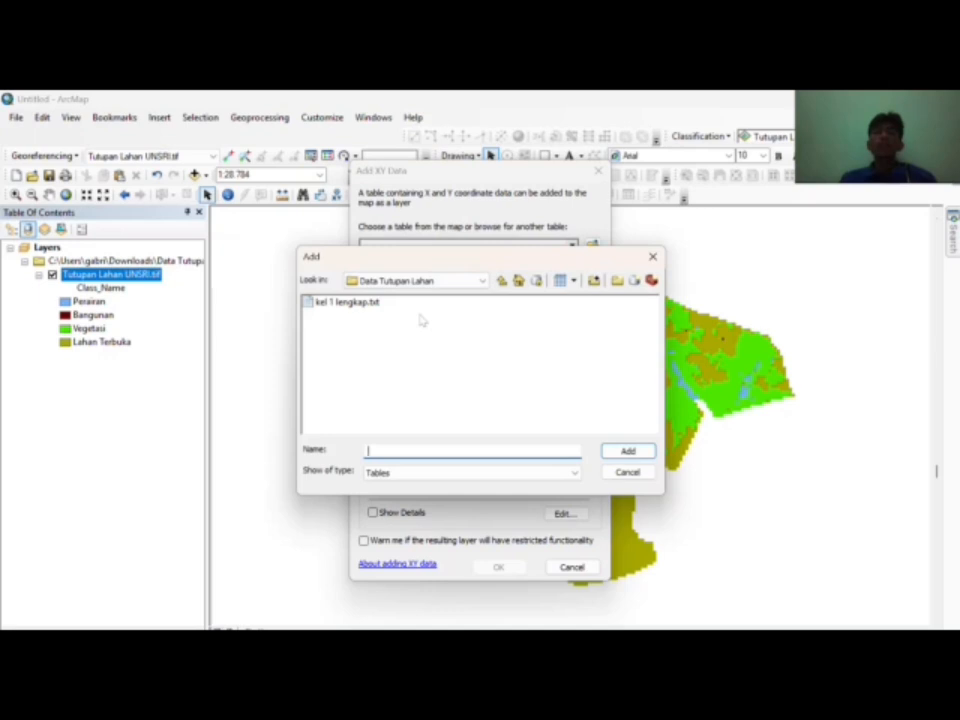
pyautogui.click(352, 305)
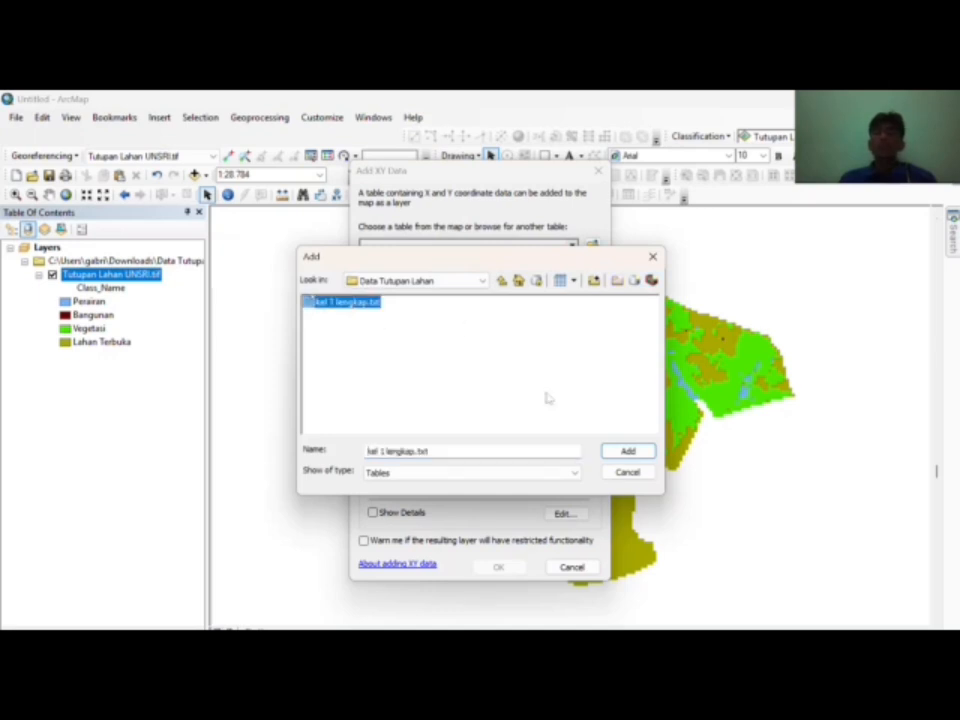
pyautogui.click(612, 454)
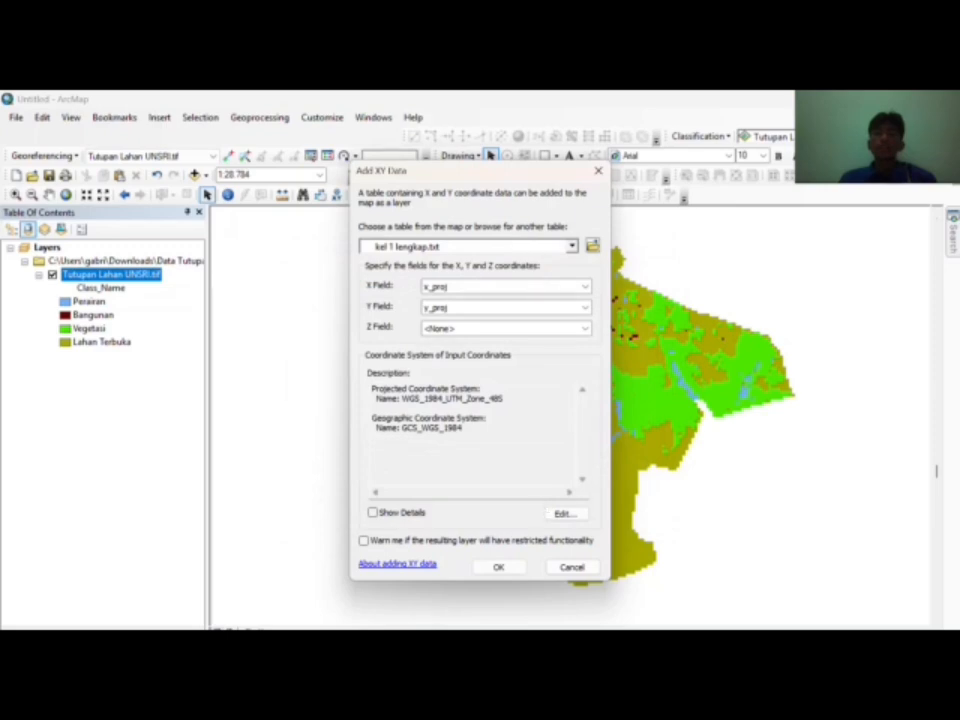
# Step: Set the coordinate system of the input coordinates to the geographic WGS 1984
pyautogui.click(568, 514)
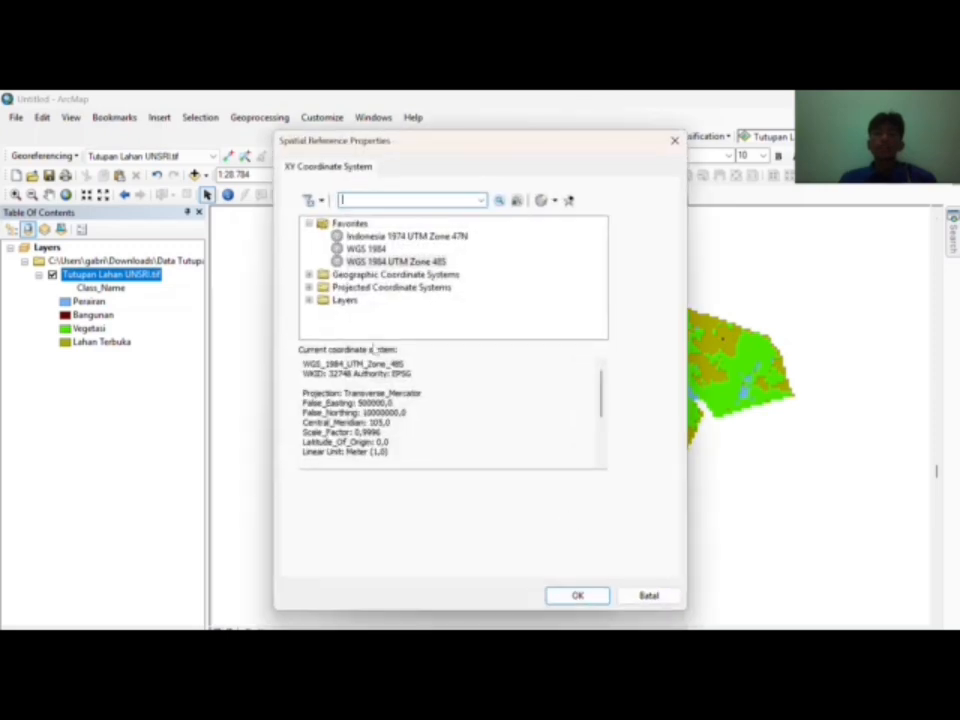
pyautogui.click(366, 248)
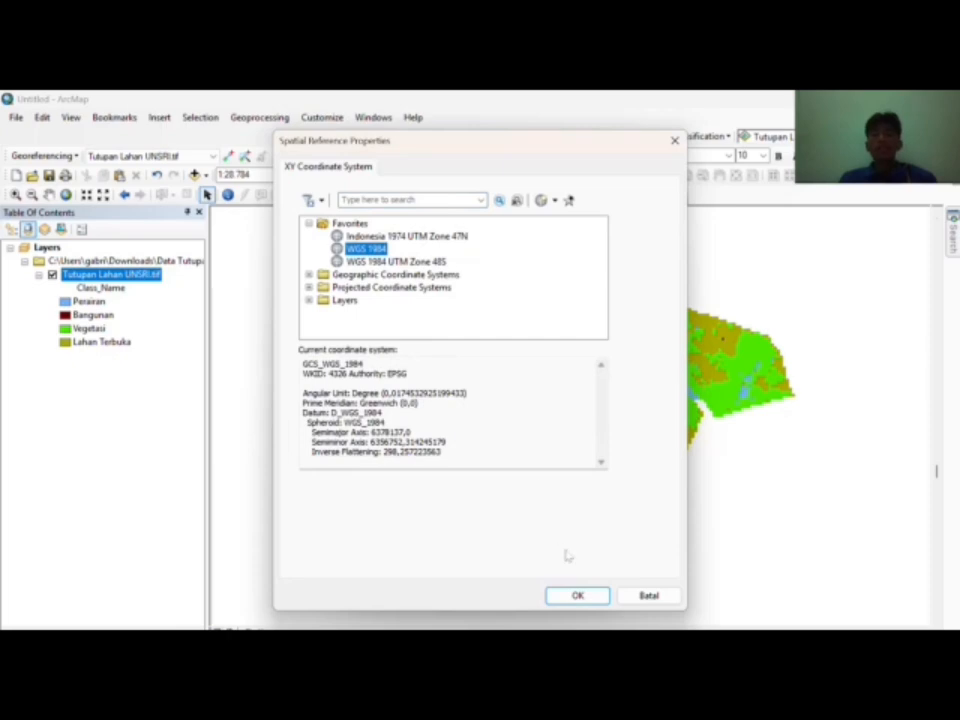
pyautogui.click(577, 596)
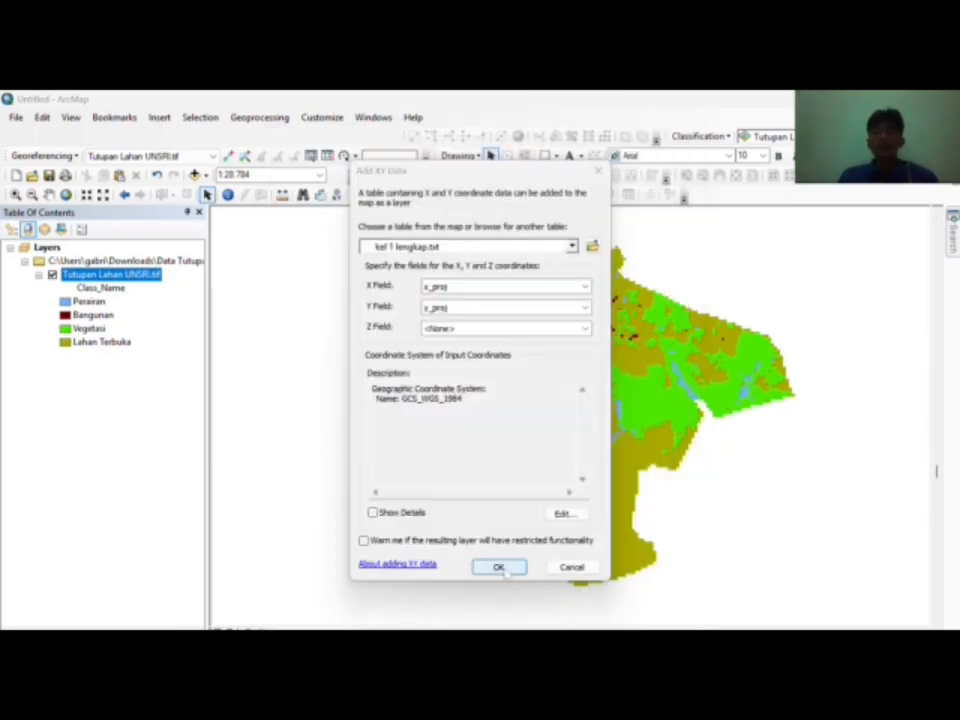
# Step: Assign x_proj as X field, y_proj as Y field and <None> as Z field, and add the points as a layer
pyautogui.click(520, 291)
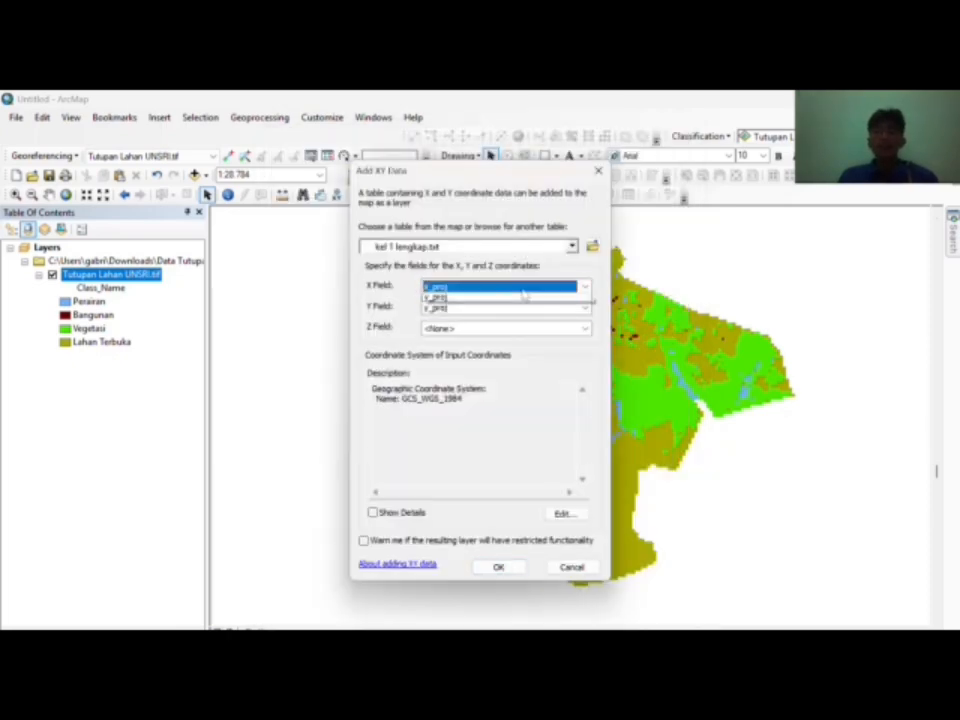
pyautogui.click(522, 296)
pyautogui.click(510, 312)
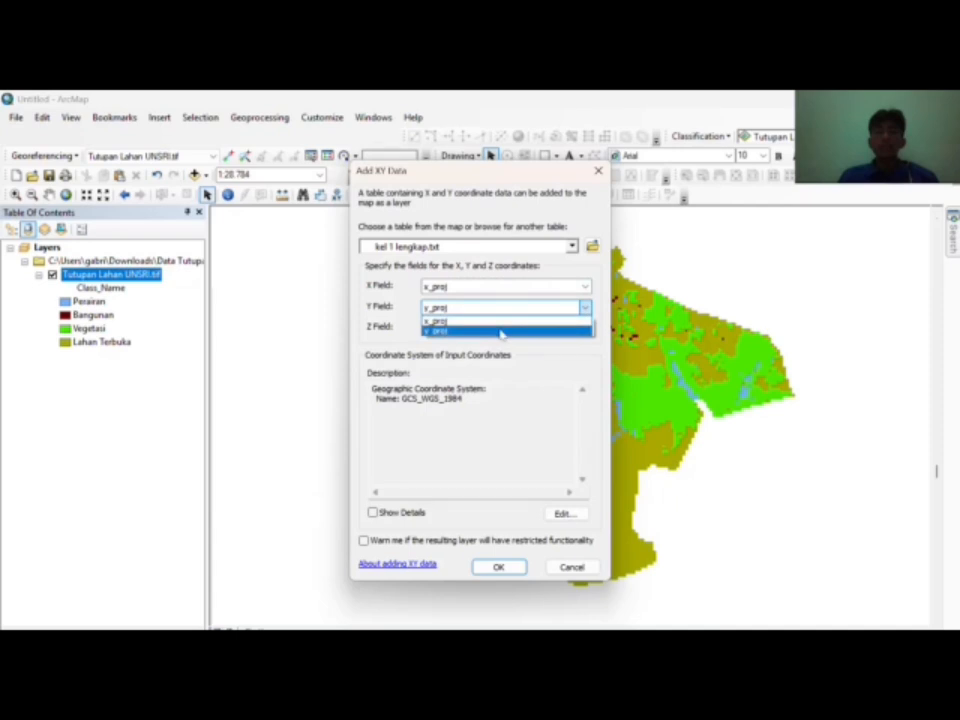
pyautogui.click(502, 331)
pyautogui.click(505, 329)
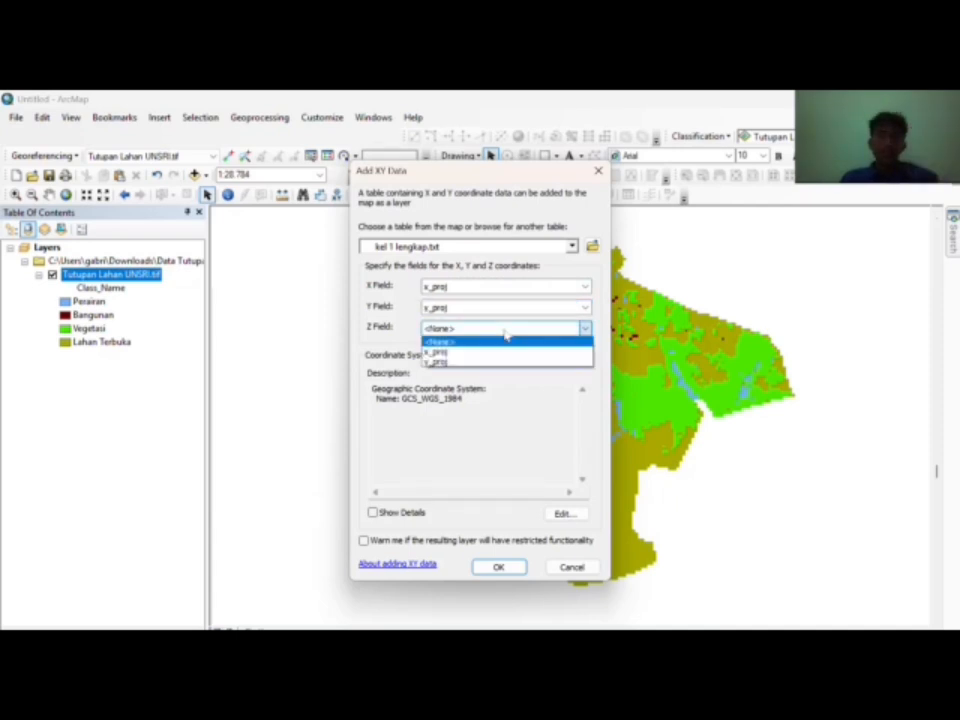
pyautogui.click(506, 338)
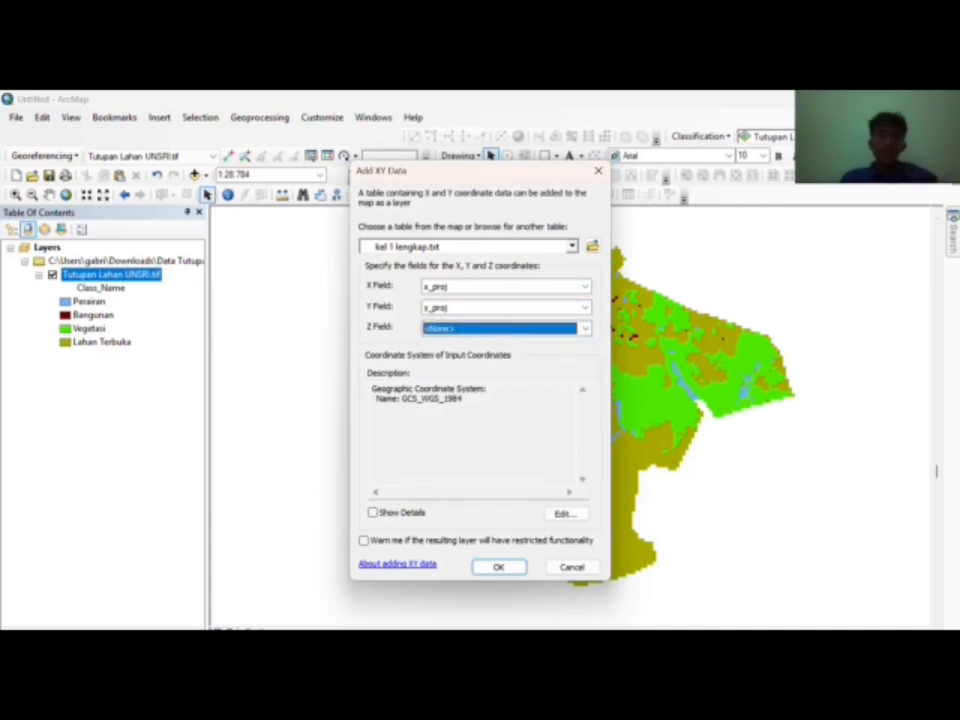
pyautogui.click(497, 567)
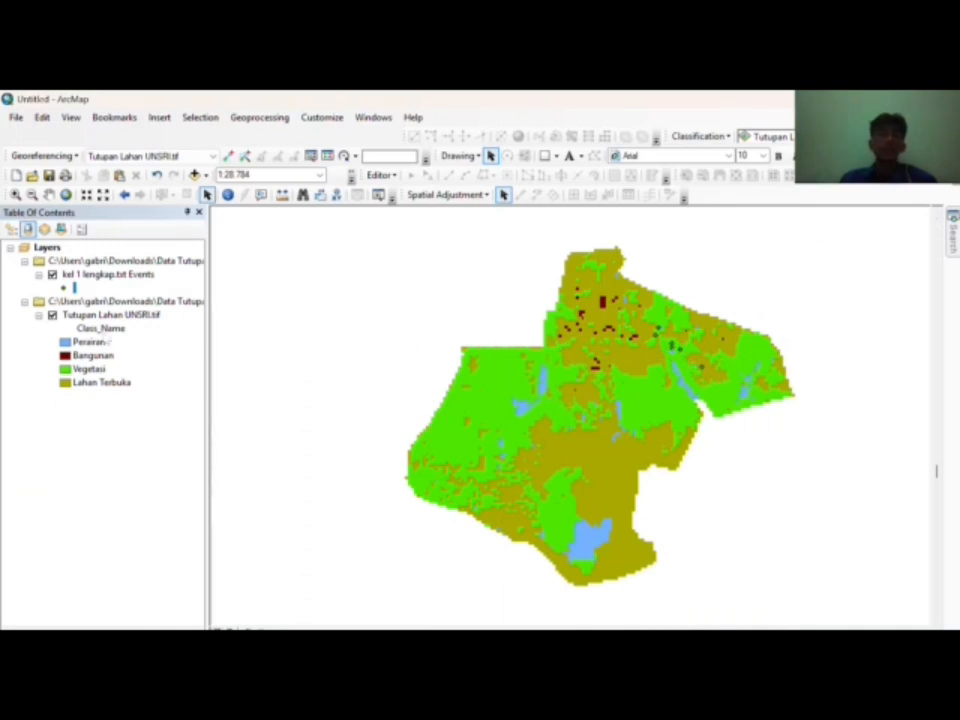
# Step: Change the symbol of the kel 1 lengkap.txt Events layer to a red Pushpin 2 and increase its size
pyautogui.click(66, 288)
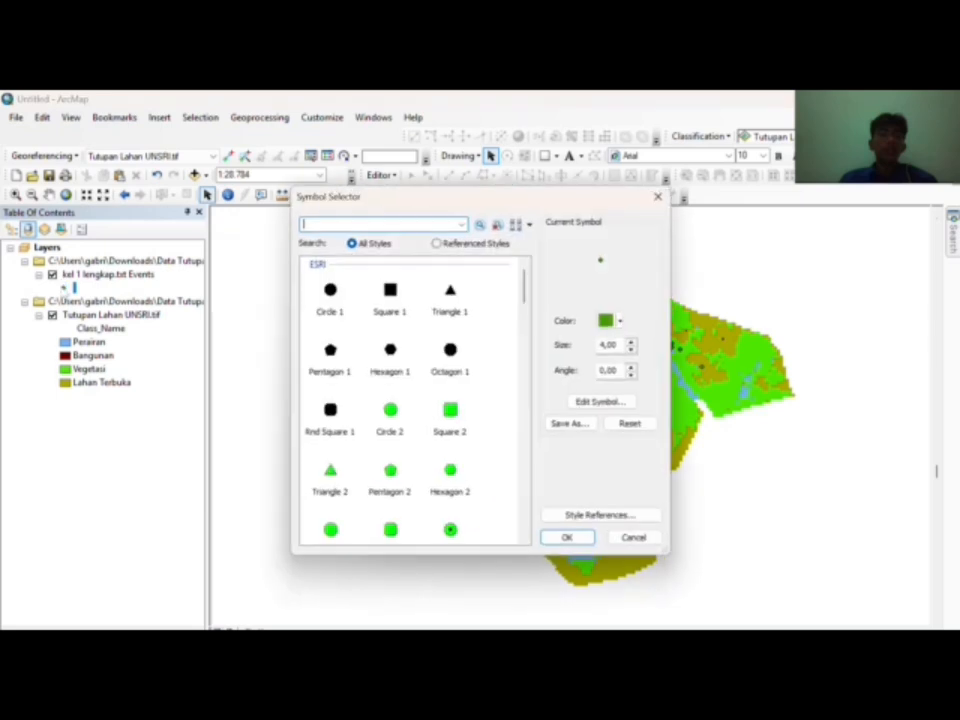
pyautogui.scroll(-12, 407, 408)
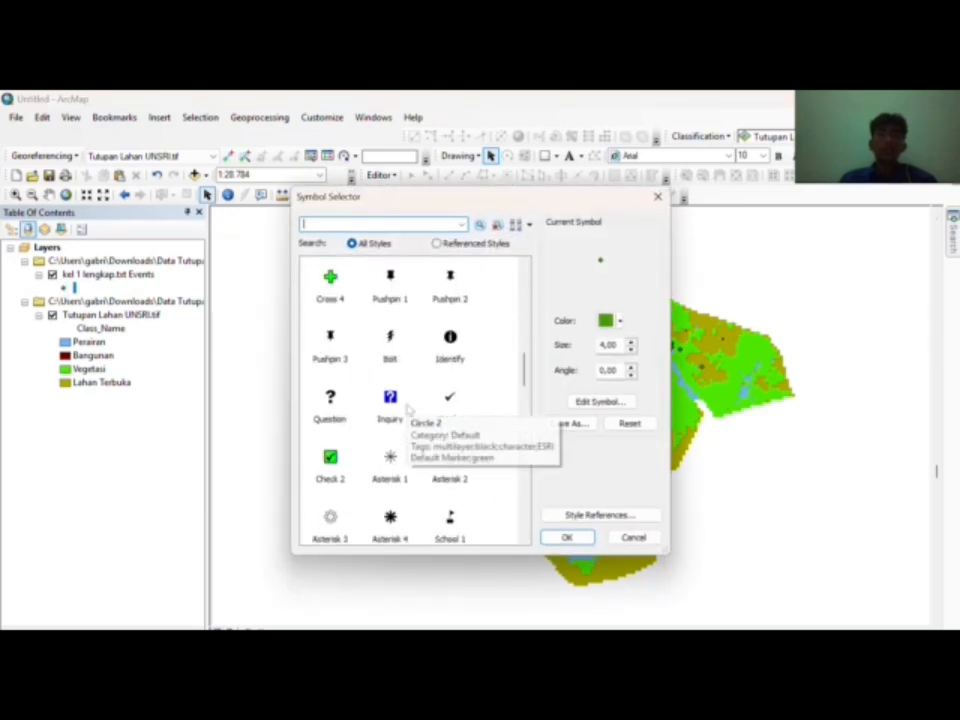
pyautogui.click(450, 286)
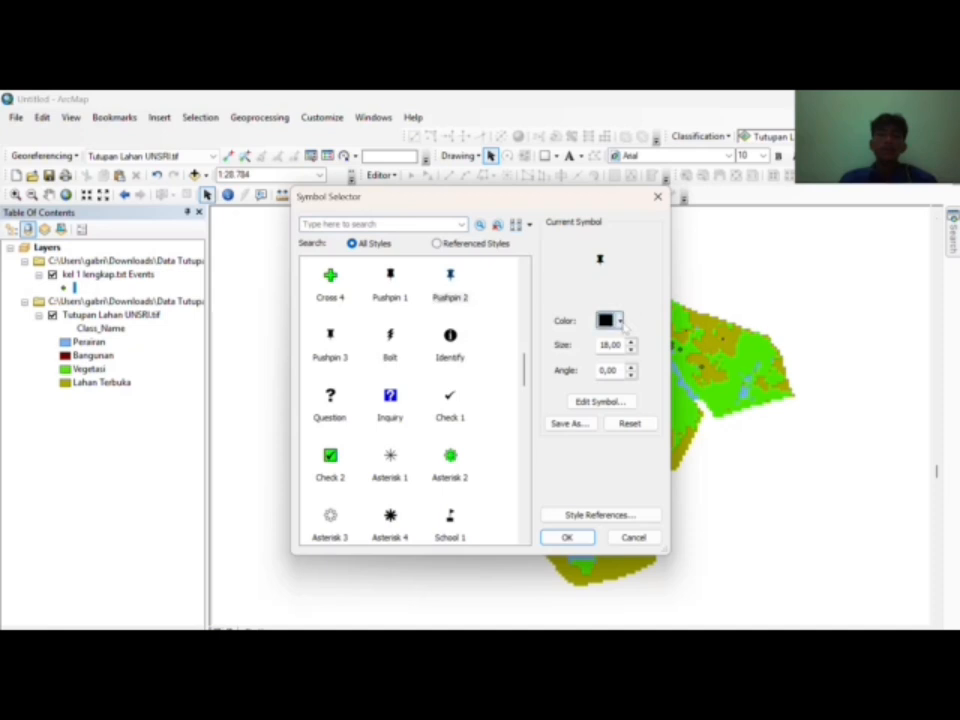
pyautogui.click(612, 320)
pyautogui.click(617, 397)
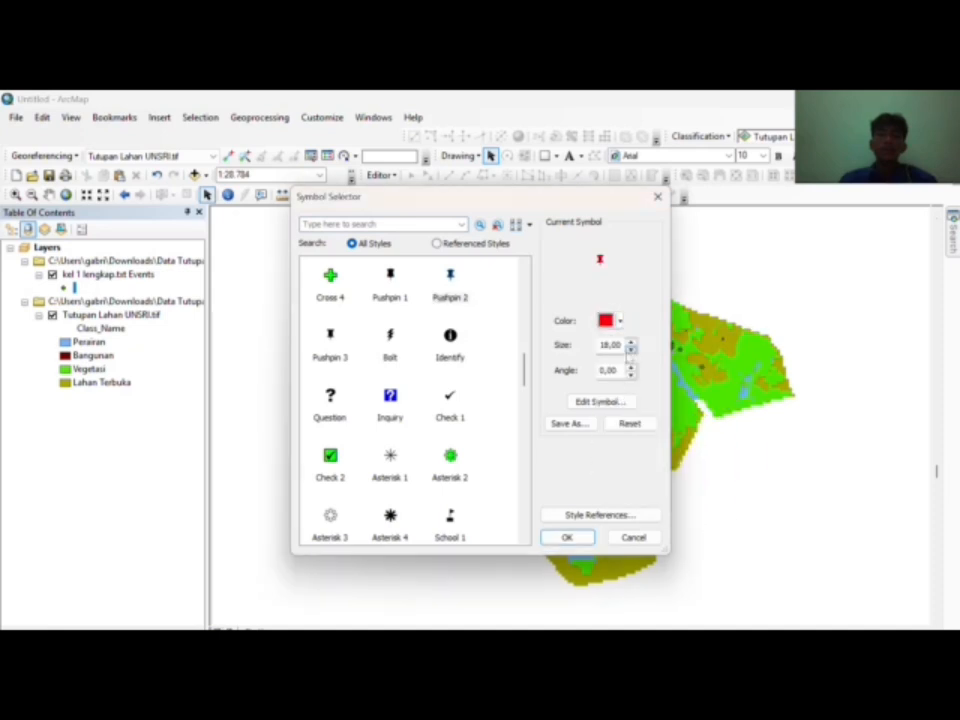
pyautogui.click(630, 341)
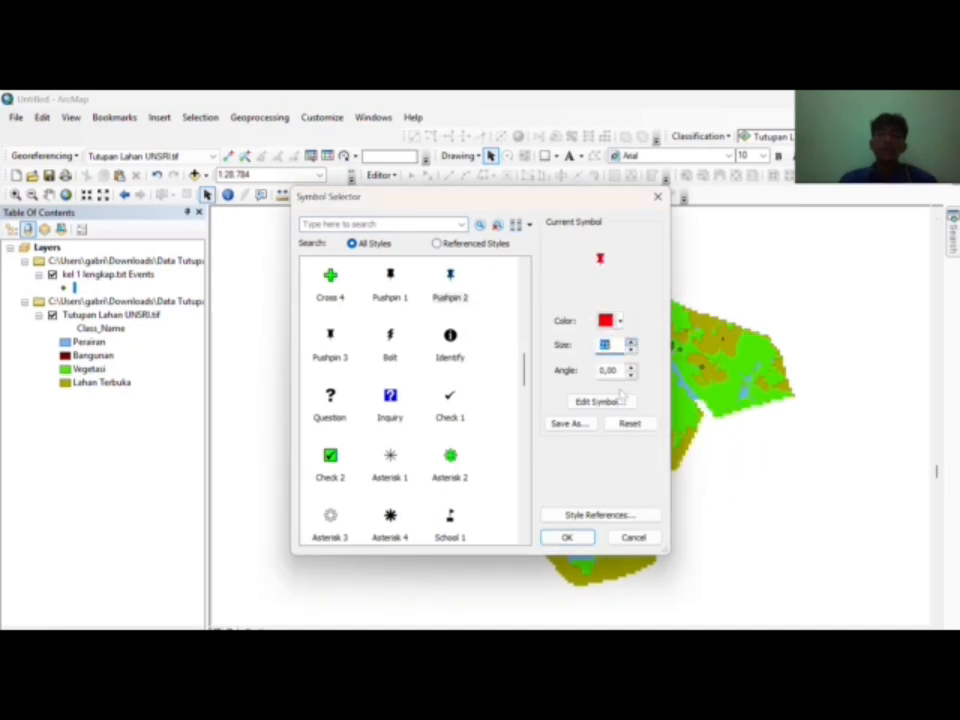
pyautogui.click(566, 537)
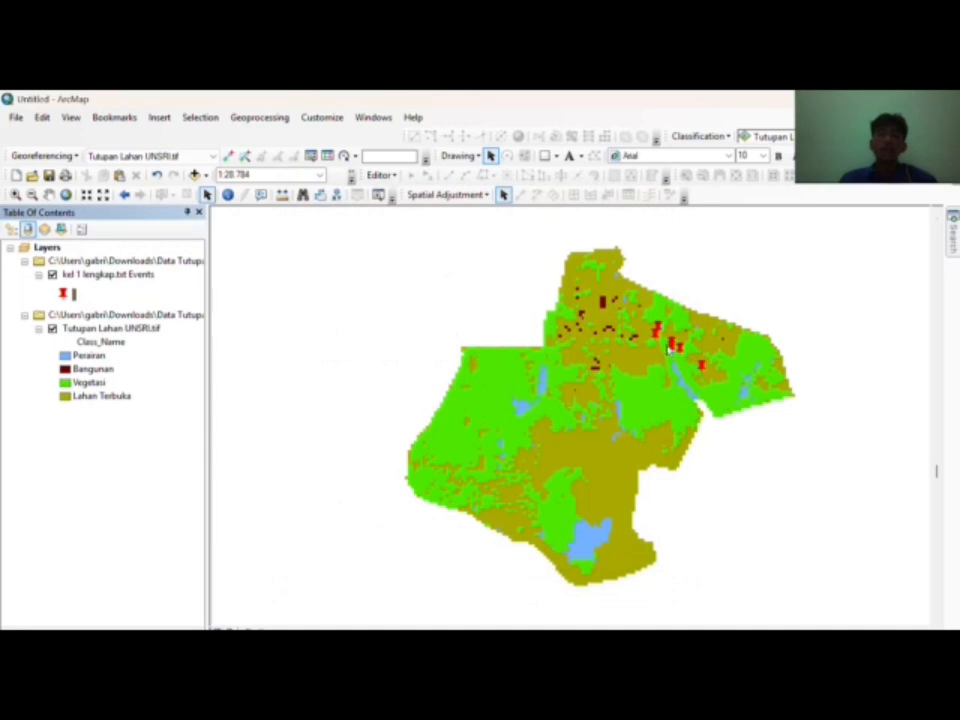
pyautogui.scroll(-2, 617, 395)
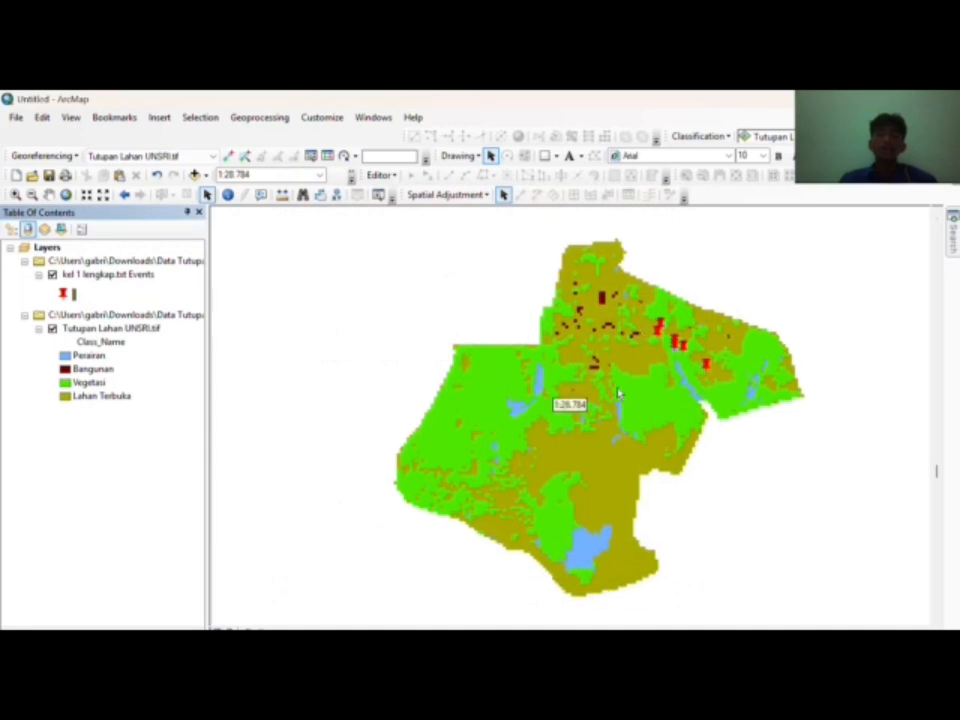
pyautogui.scroll(-1, 617, 395)
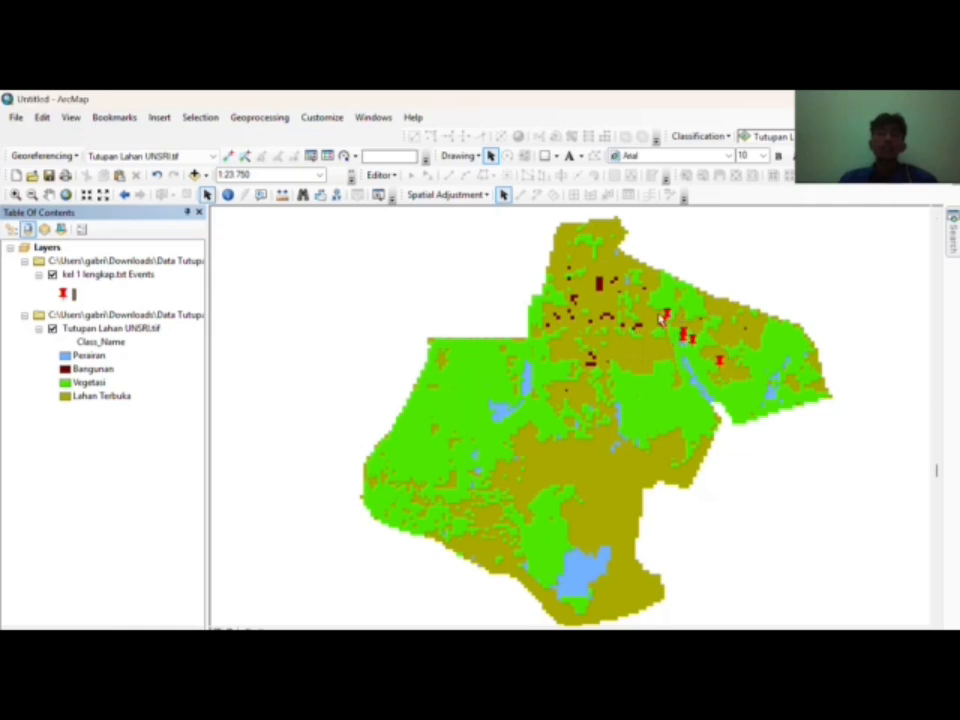
# Step: Set the kel 1 lengkap.txt Events layer to label all features the same way, using ident as the label field
pyautogui.click(128, 275)
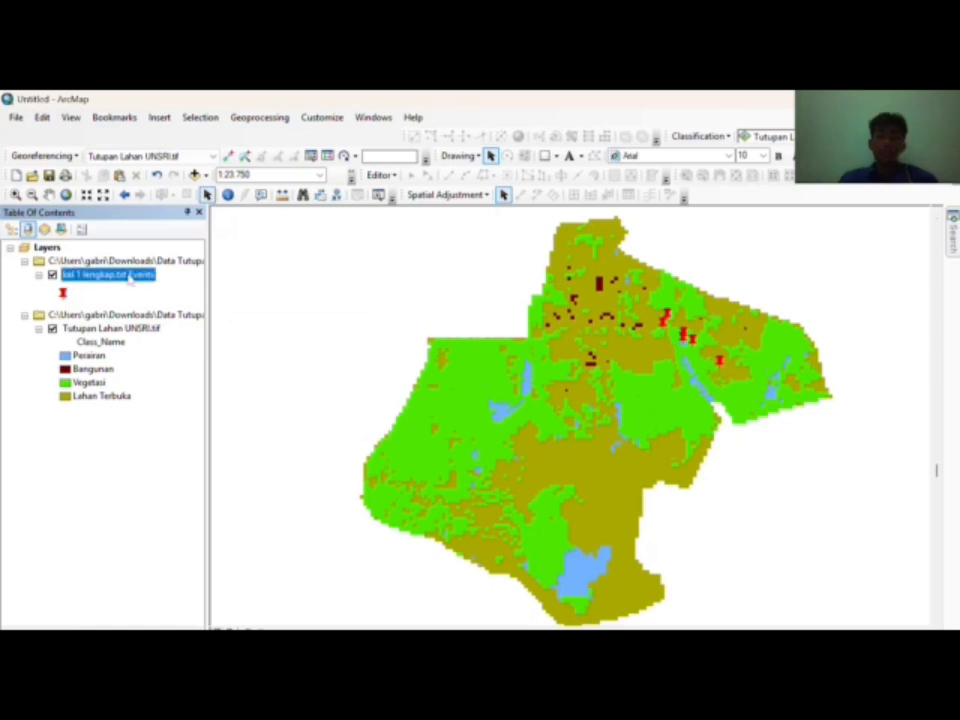
pyautogui.rightClick(130, 279)
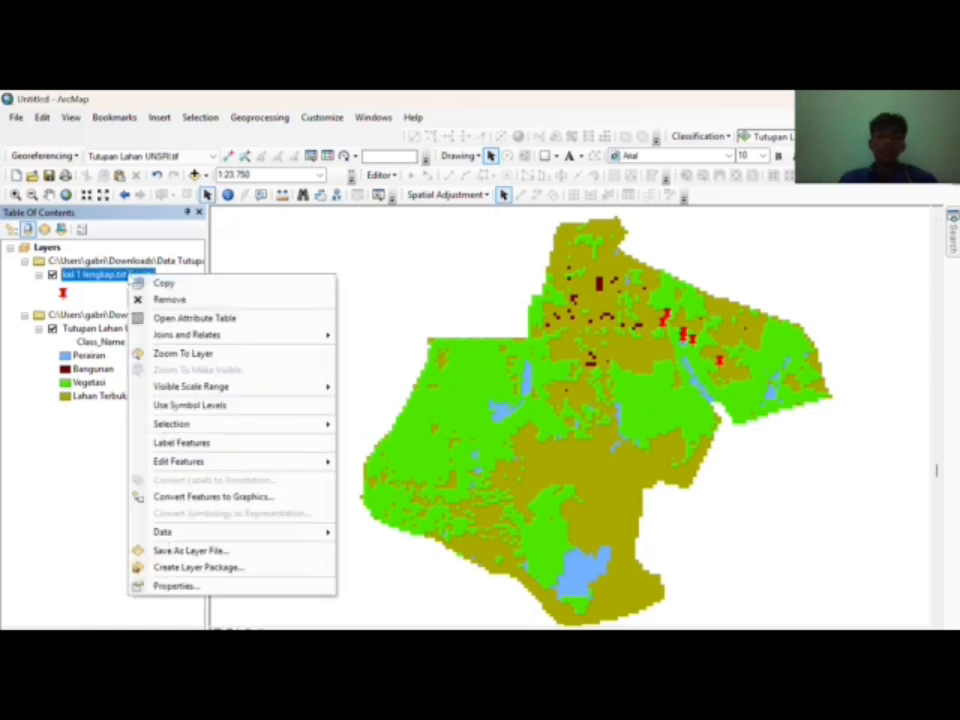
pyautogui.click(175, 586)
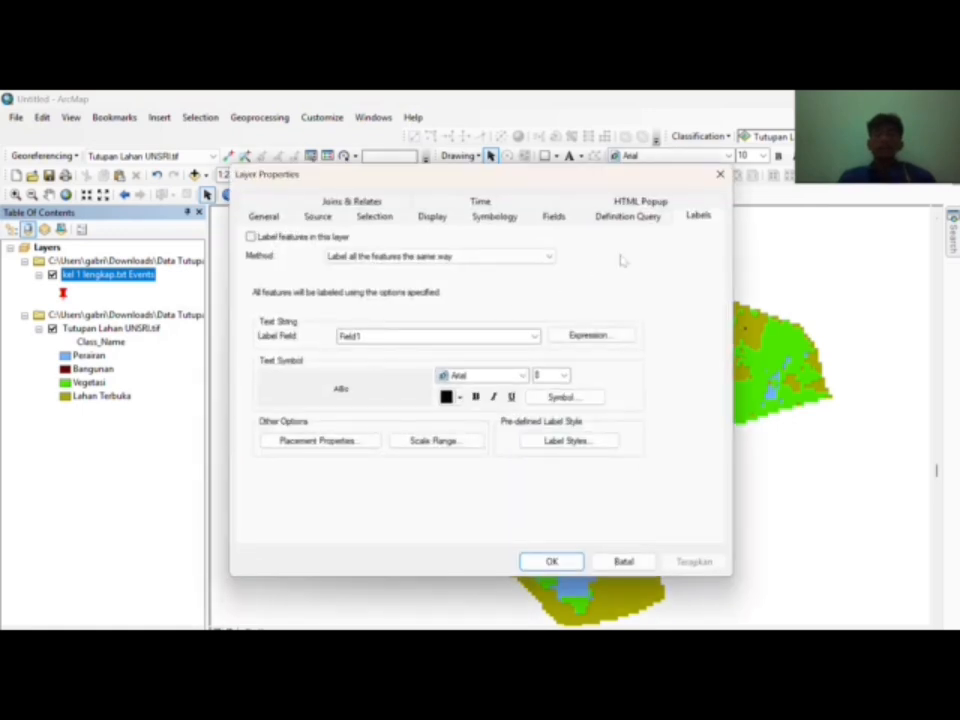
pyautogui.click(533, 258)
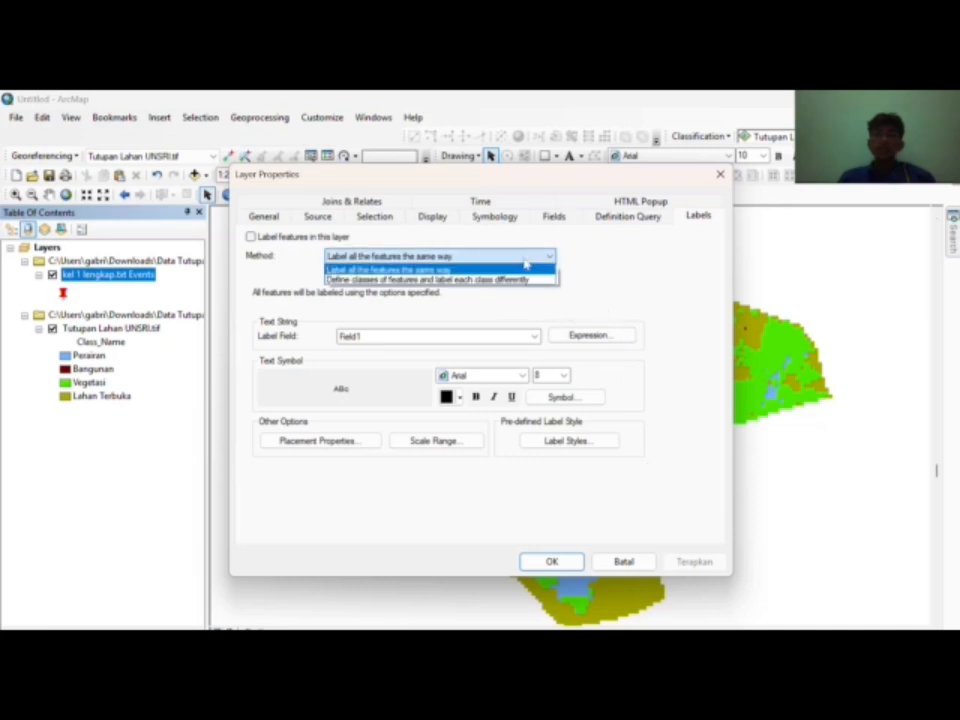
pyautogui.click(526, 266)
pyautogui.click(514, 337)
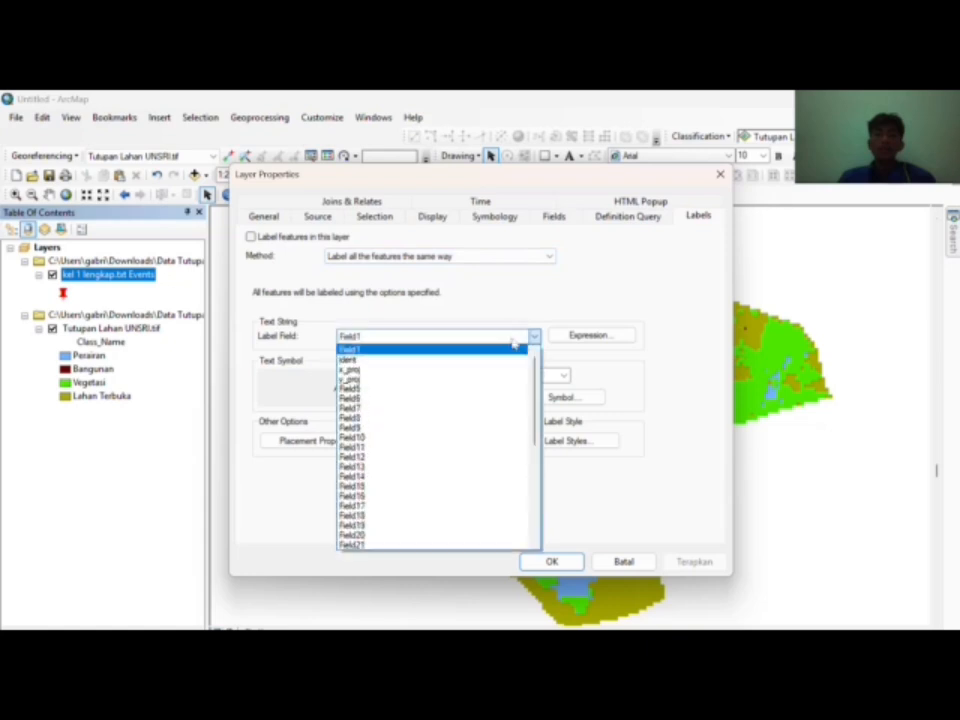
pyautogui.click(481, 362)
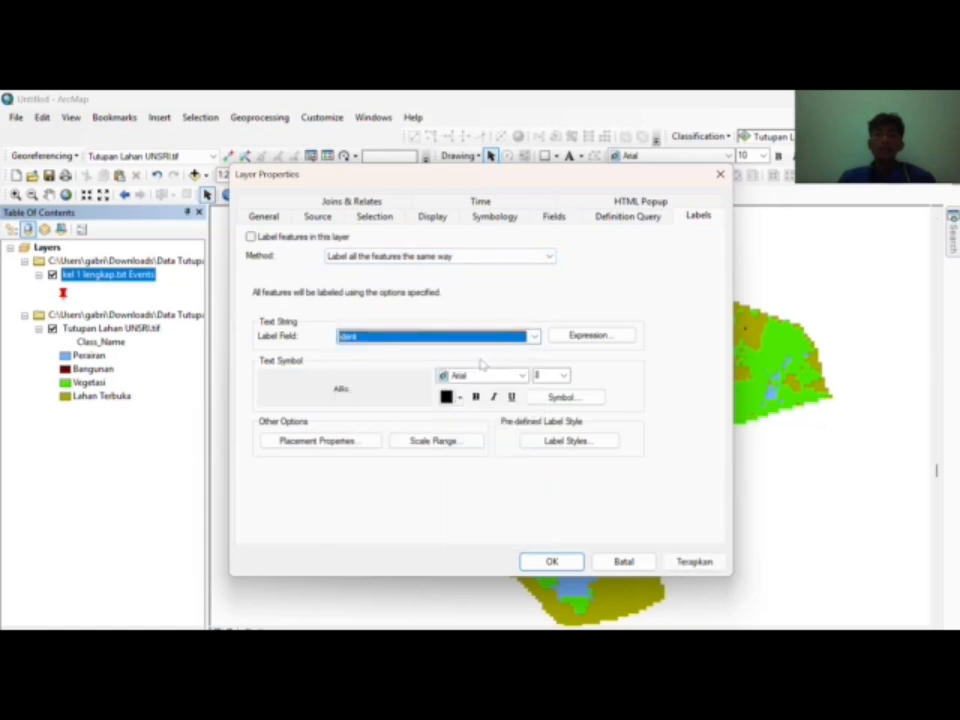
# Step: Format the point labels as bold Times New Roman, size 14, and apply them to the map
pyautogui.click(500, 377)
pyautogui.click(510, 378)
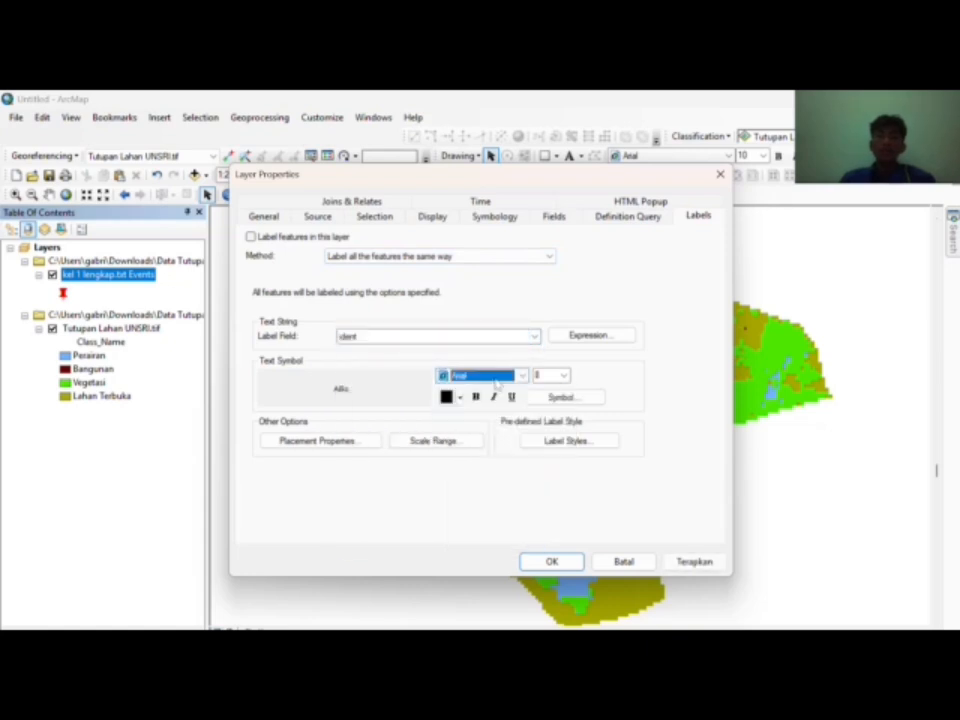
pyautogui.write('Times New Roman')
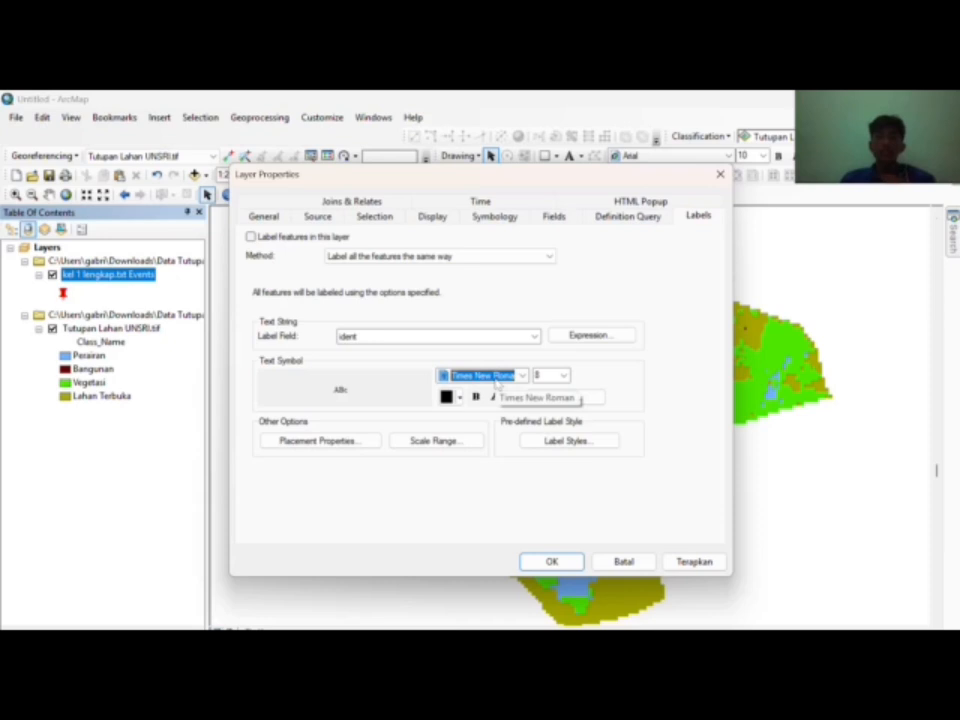
pyautogui.click(498, 381)
pyautogui.click(496, 390)
pyautogui.click(564, 379)
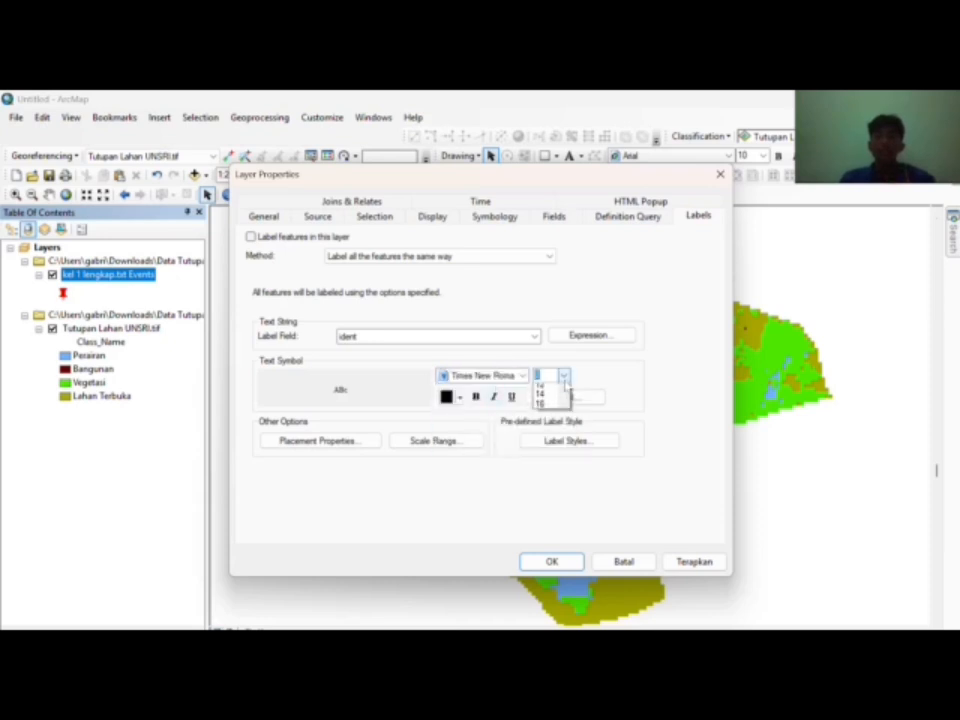
pyautogui.click(546, 437)
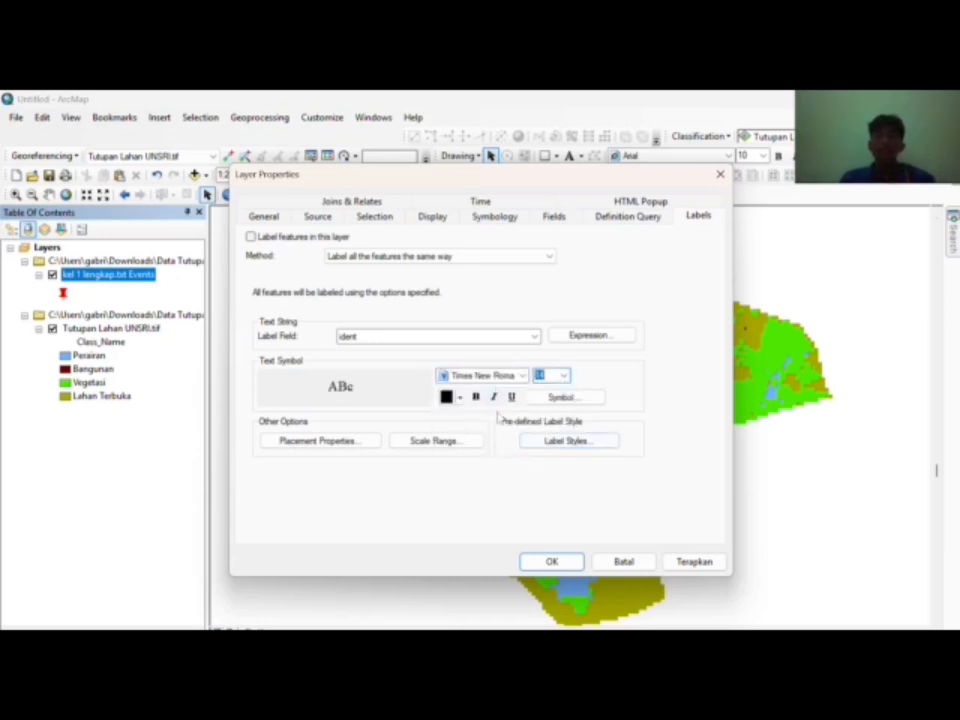
pyautogui.click(476, 397)
pyautogui.click(545, 564)
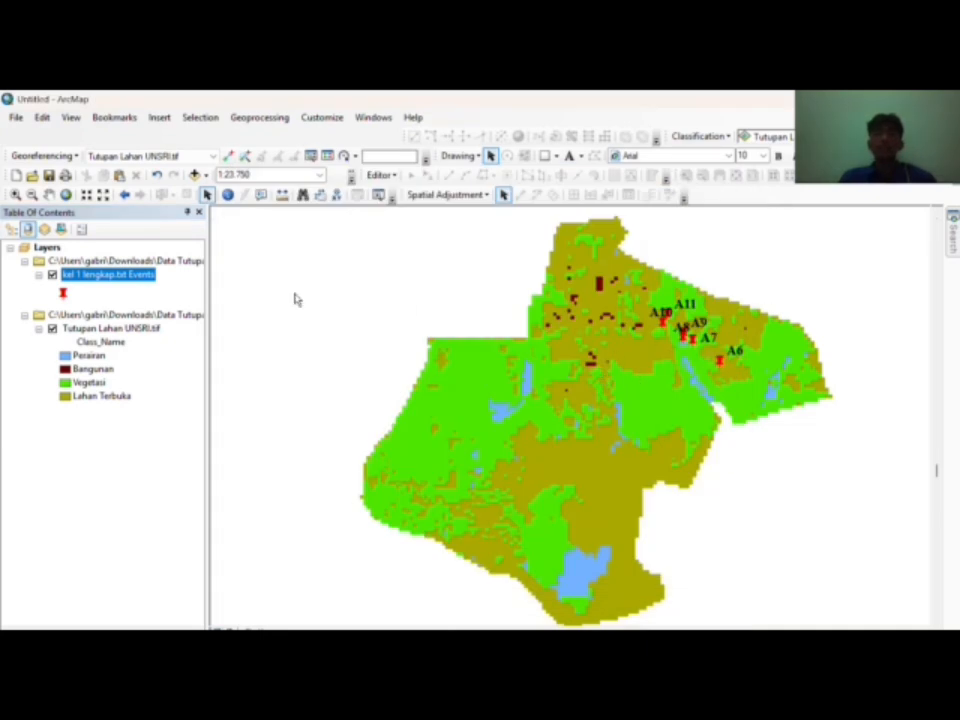
# Step: Zoom in on the labelled points A6 to A11 and switch to the kel 1 lengkap.1 workbook in Excel
pyautogui.click(15, 194)
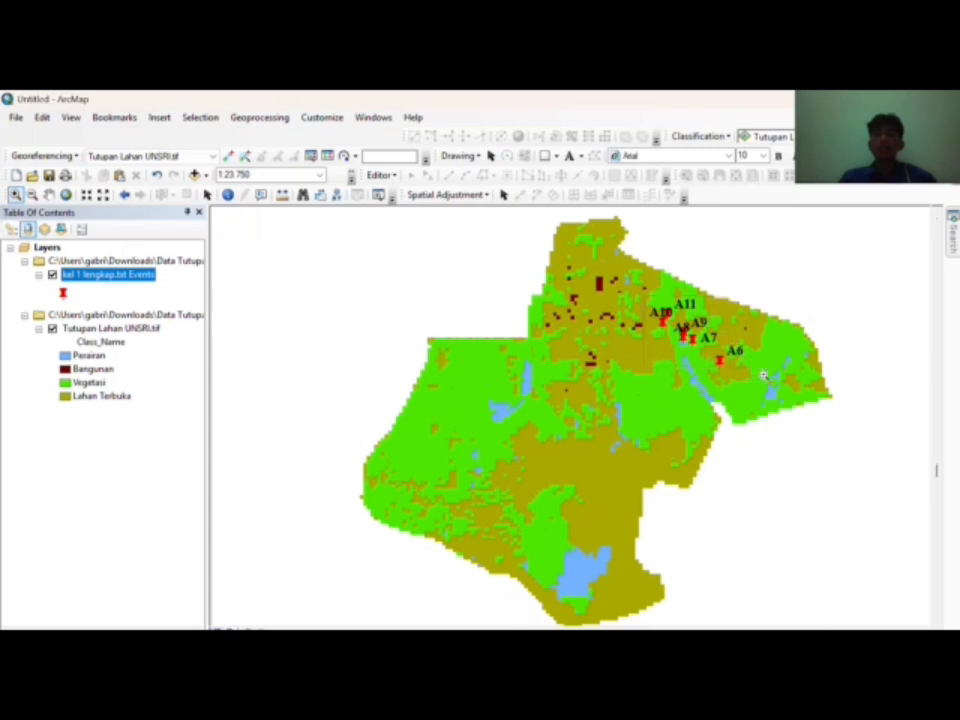
pyautogui.moveTo(660, 296); pyautogui.dragTo(770, 378)
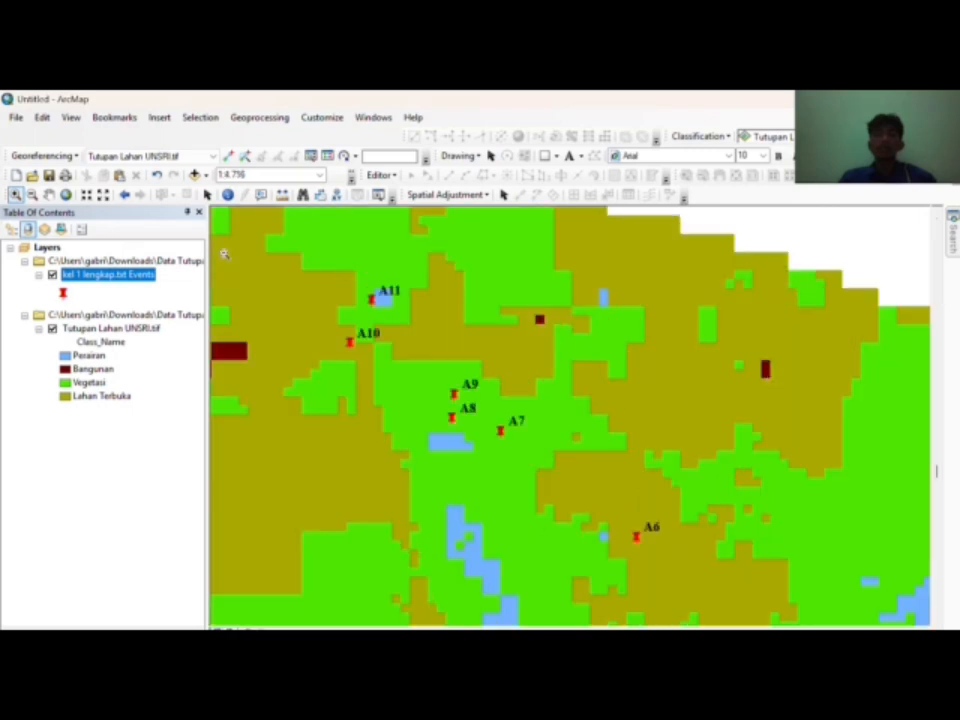
pyautogui.click(207, 194)
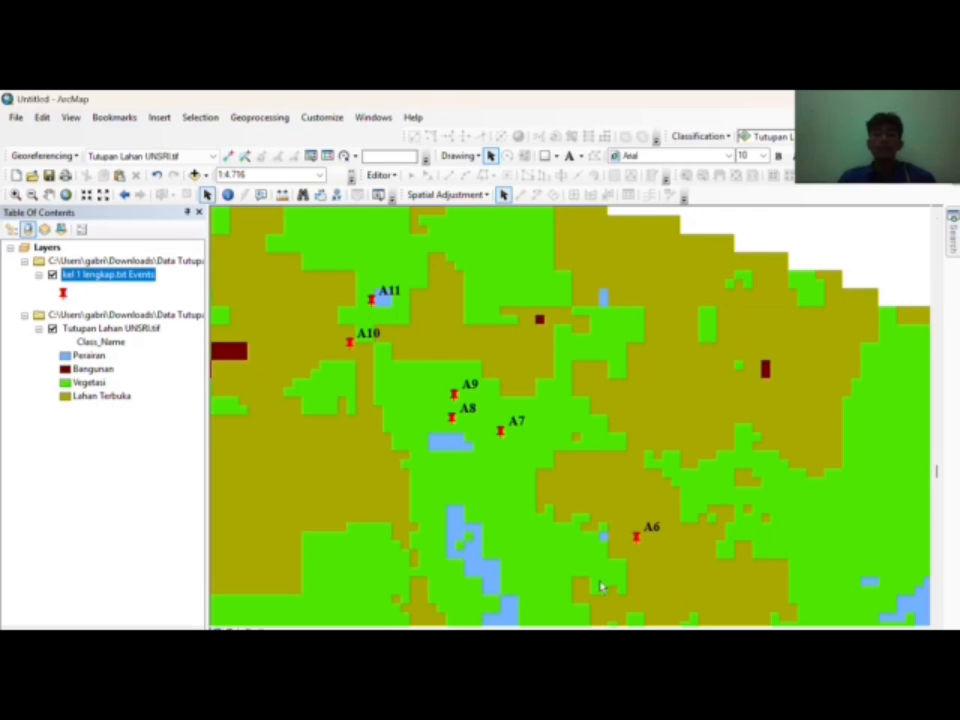
pyautogui.moveTo(600, 640)
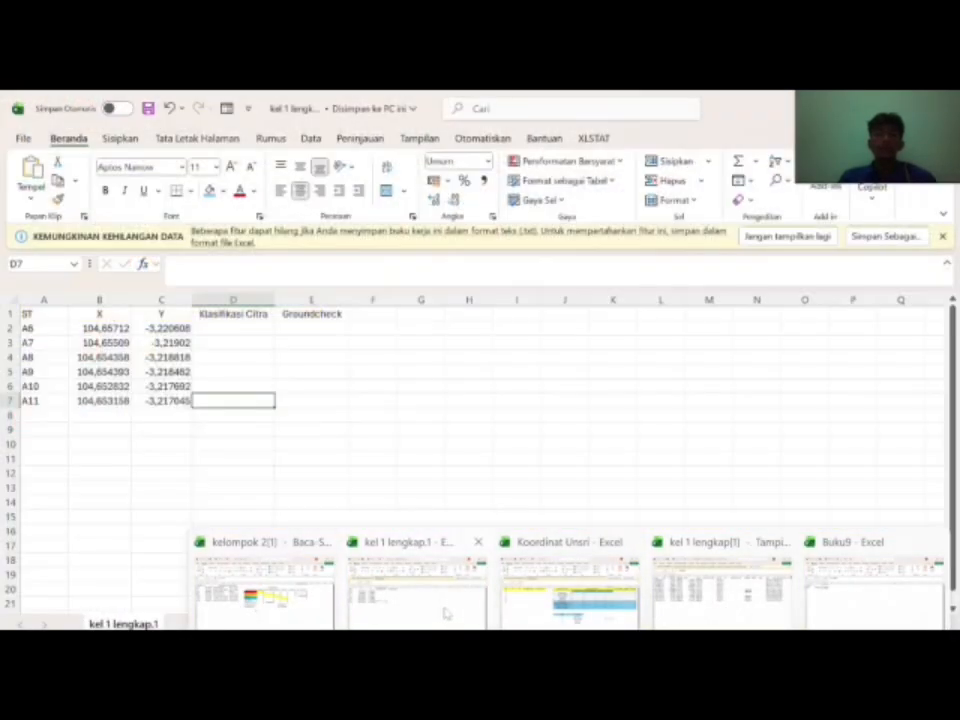
pyautogui.click(443, 611)
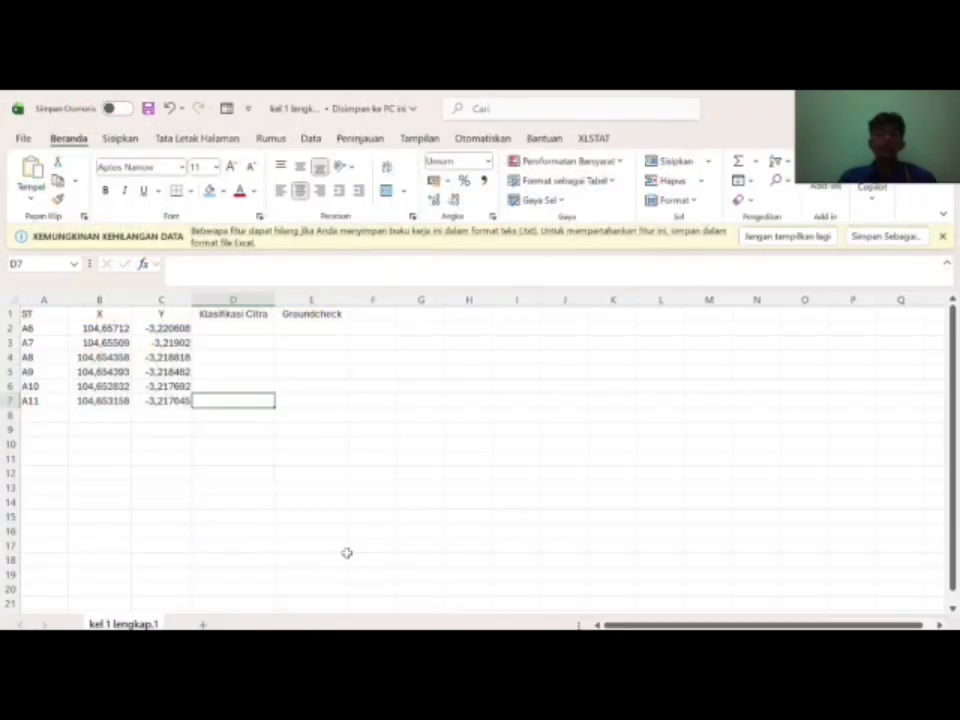
pyautogui.click(309, 327)
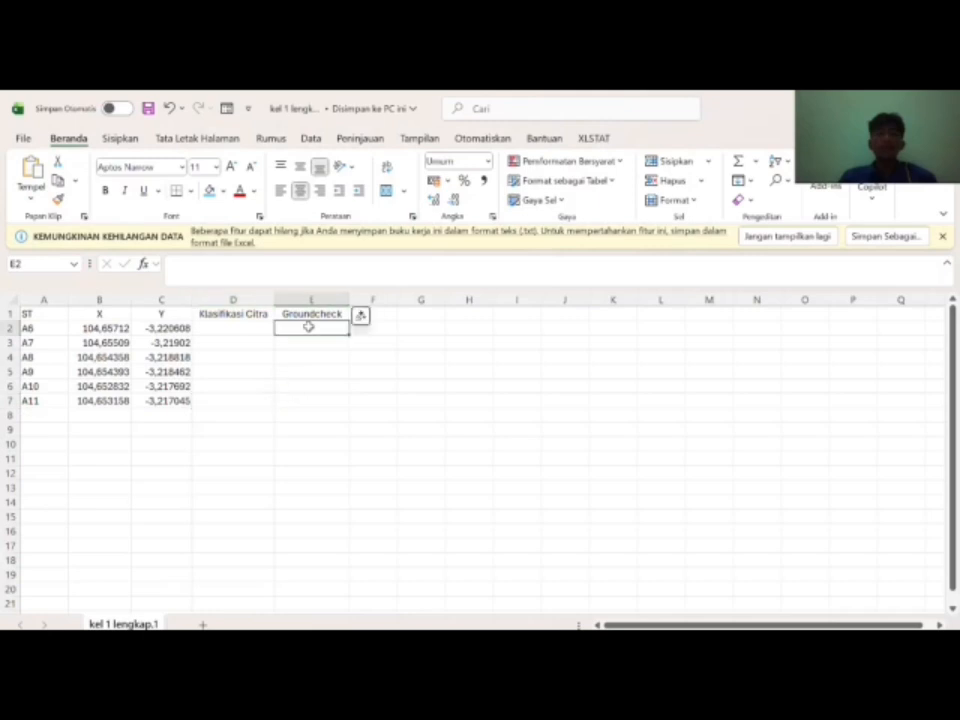
pyautogui.click(243, 327)
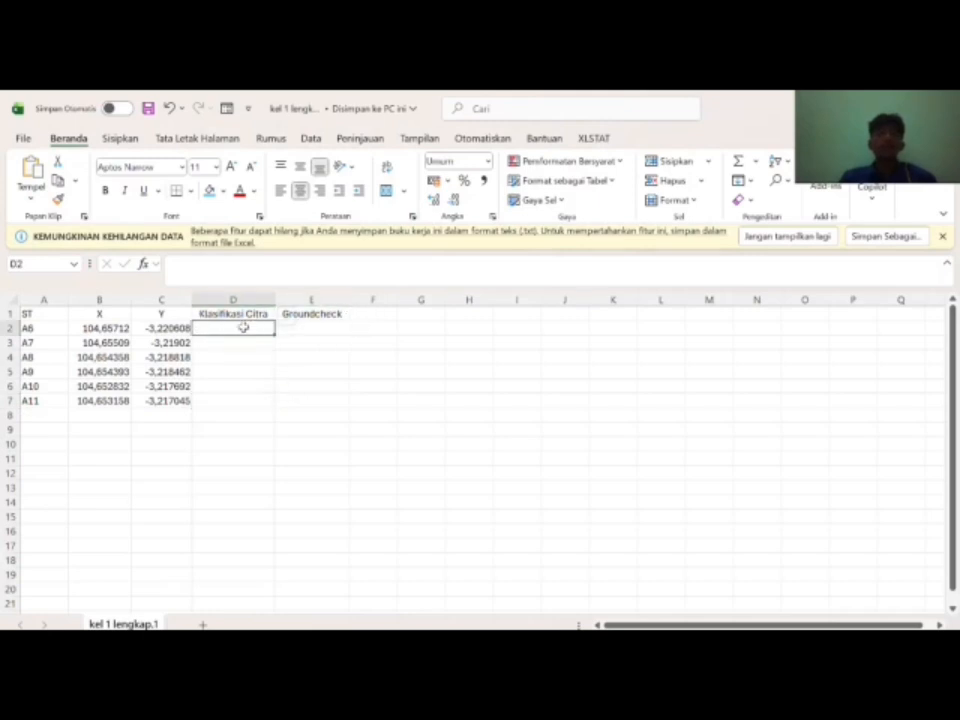
# Step: Check point A6 on the ArcMap land cover map and enter LAHAN TERBUKA as its Klasifikasi Citra in Excel
pyautogui.click(660, 600)
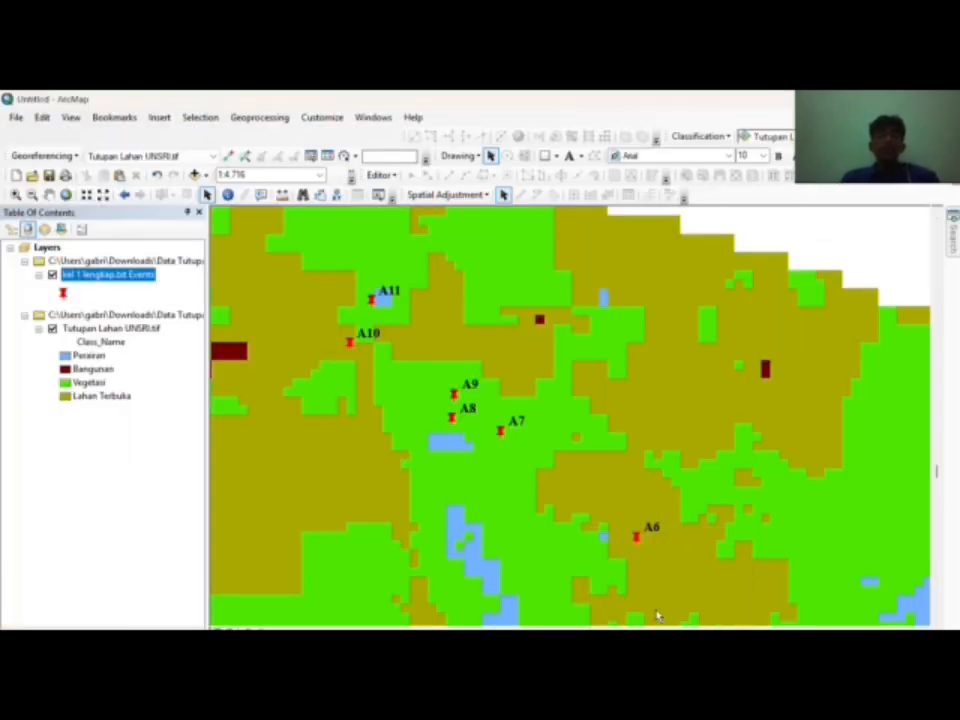
pyautogui.hotkey('alt', 'Tab')
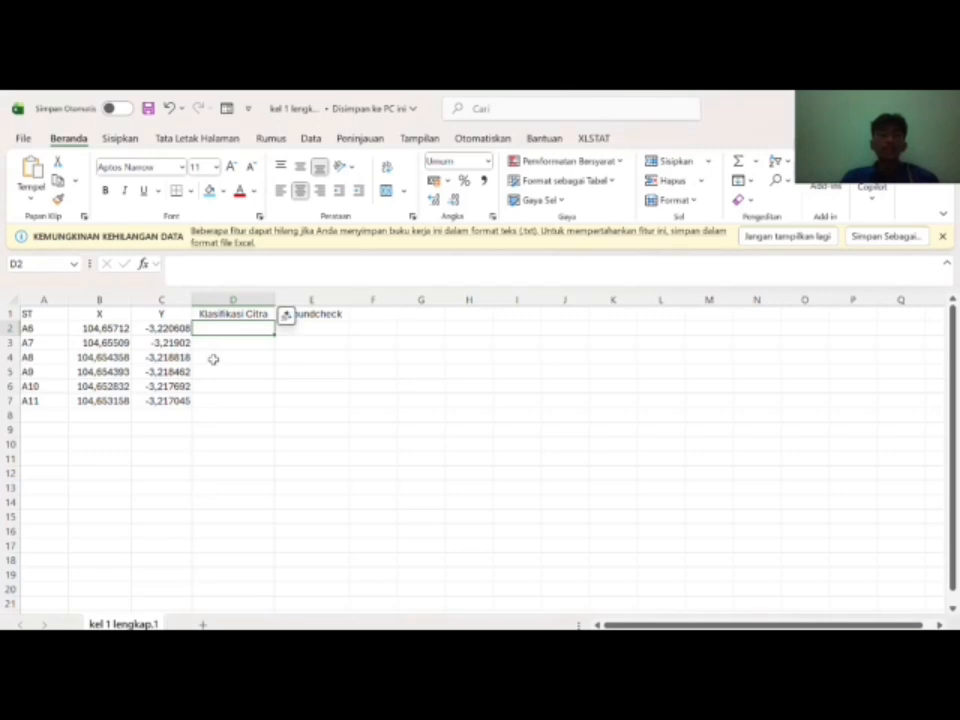
pyautogui.click(173, 264)
pyautogui.press('capslock')
pyautogui.write('l')
pyautogui.press('capslock')
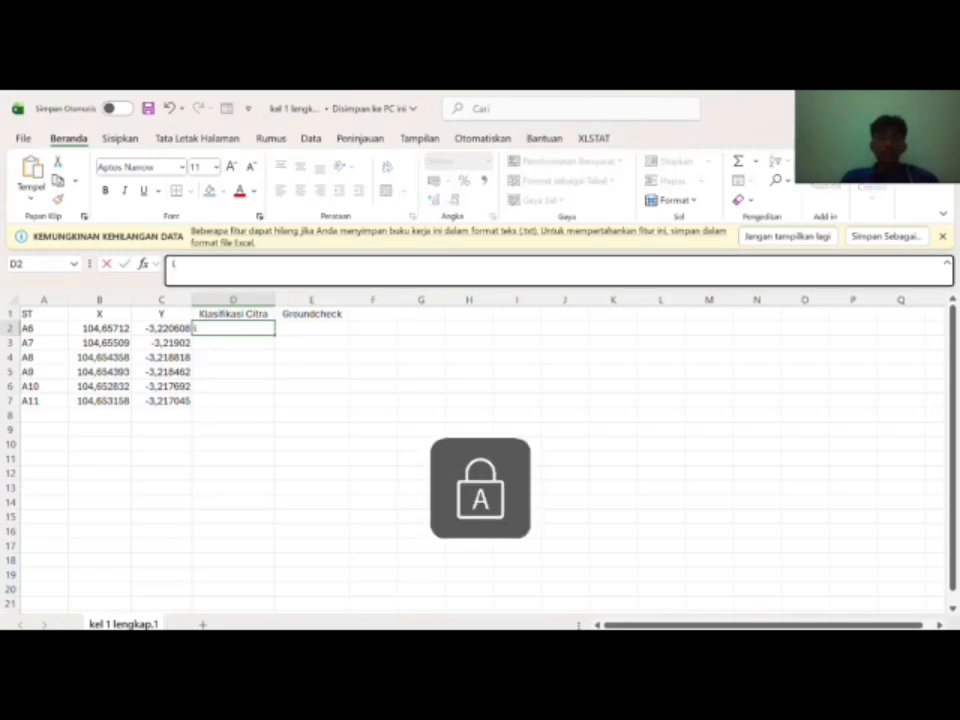
pyautogui.press('BackSpace')
pyautogui.write('LAHAN')
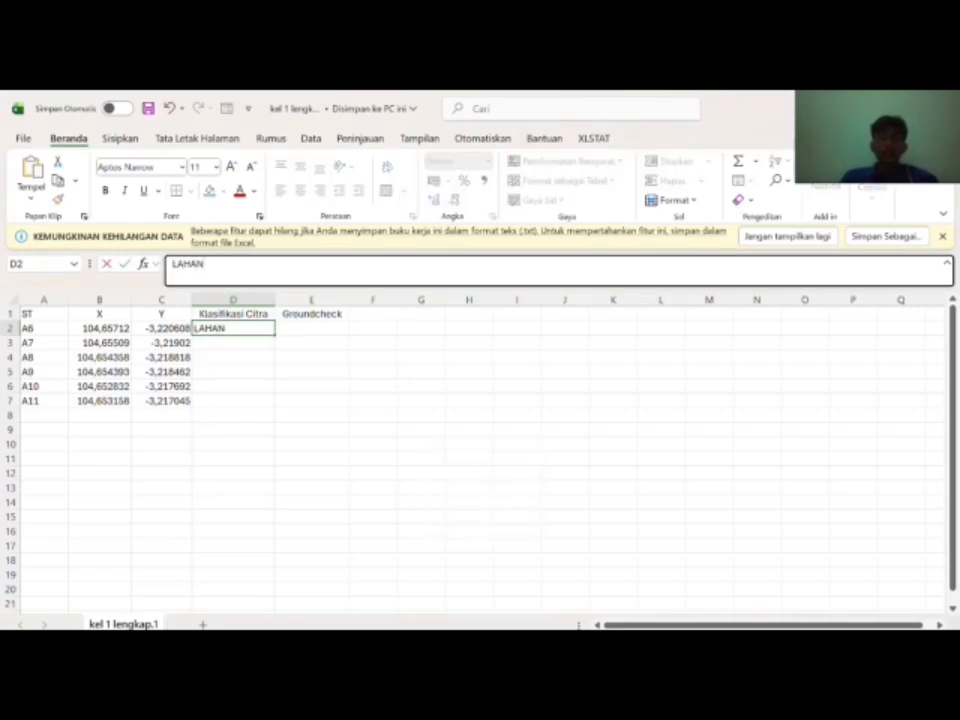
pyautogui.write(' TERBUKA')
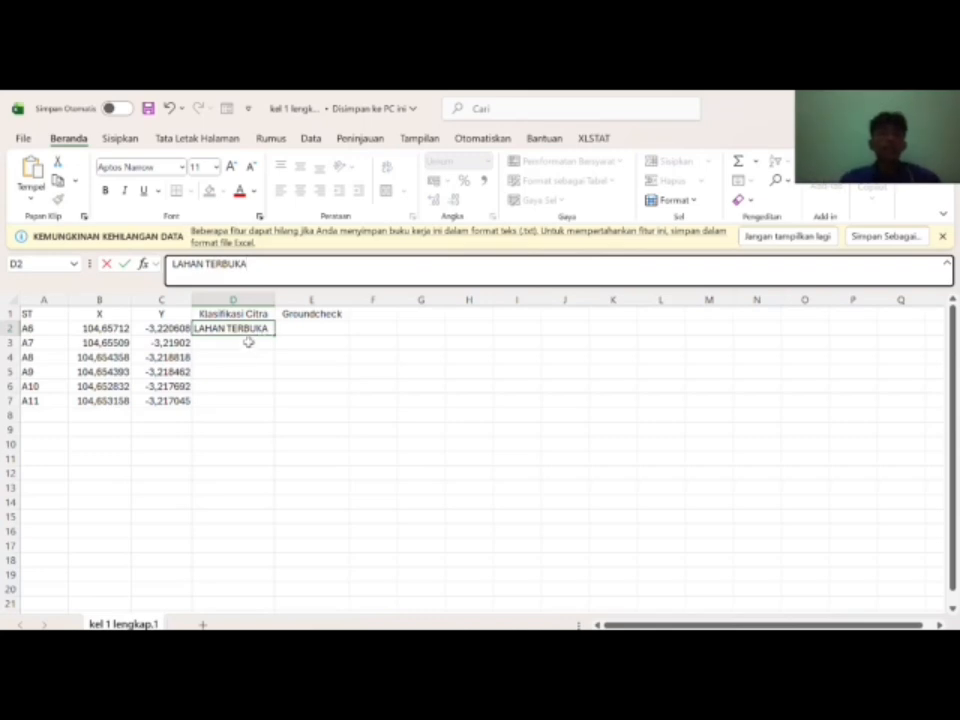
pyautogui.click(251, 343)
# Step: Check point A7 against the ArcMap legend and enter VEGETASI as its Klasifikasi Citra in Excel
pyautogui.click(690, 605)
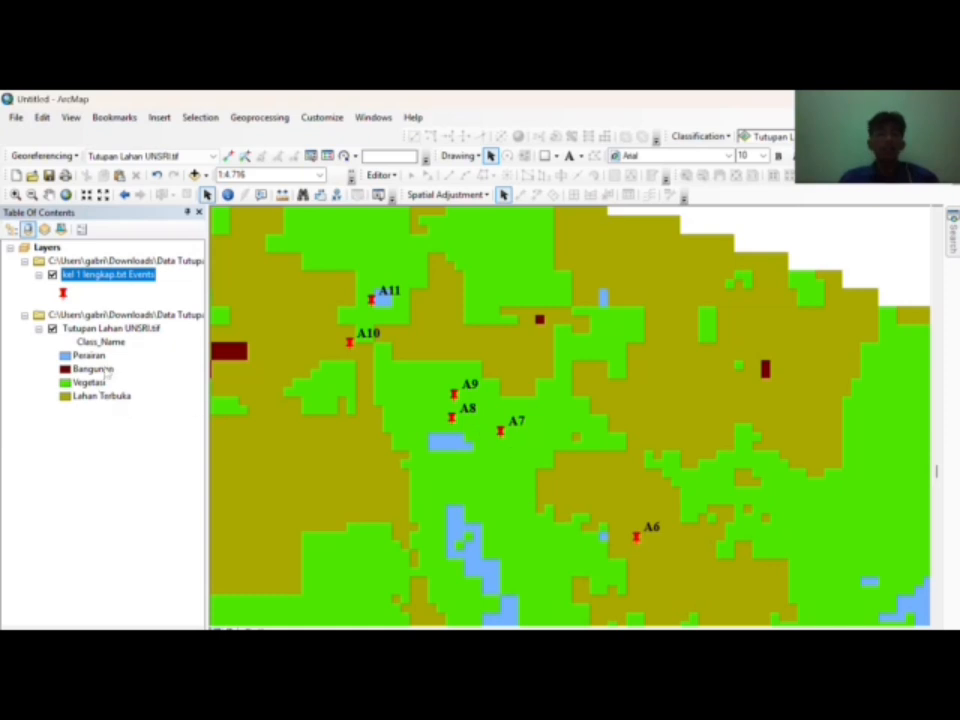
pyautogui.hotkey('alt', 'Tab')
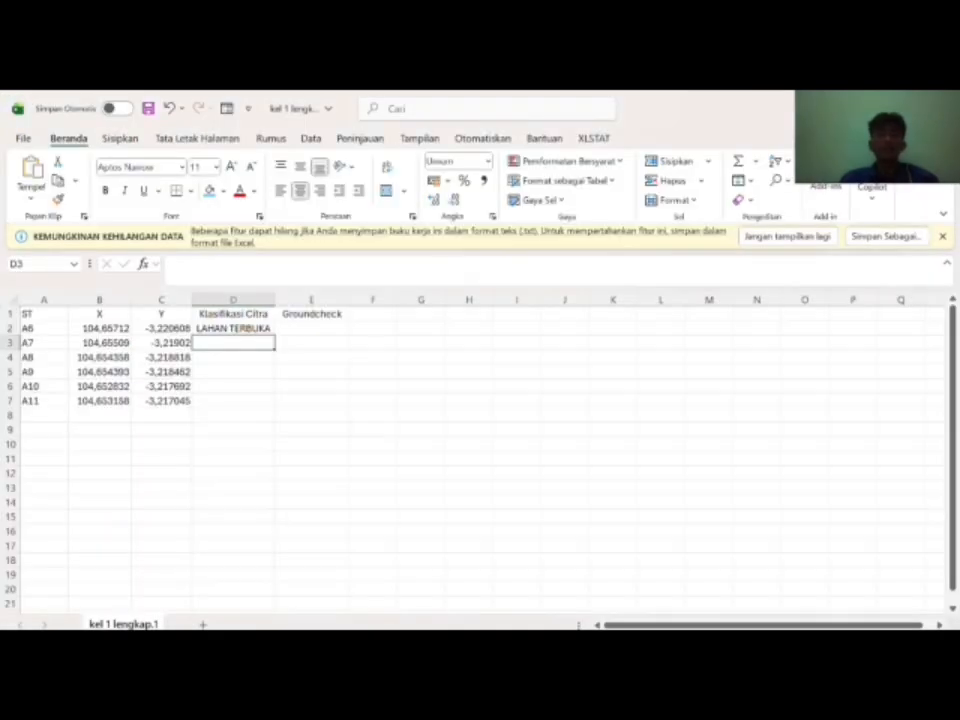
pyautogui.write('VEGETASI')
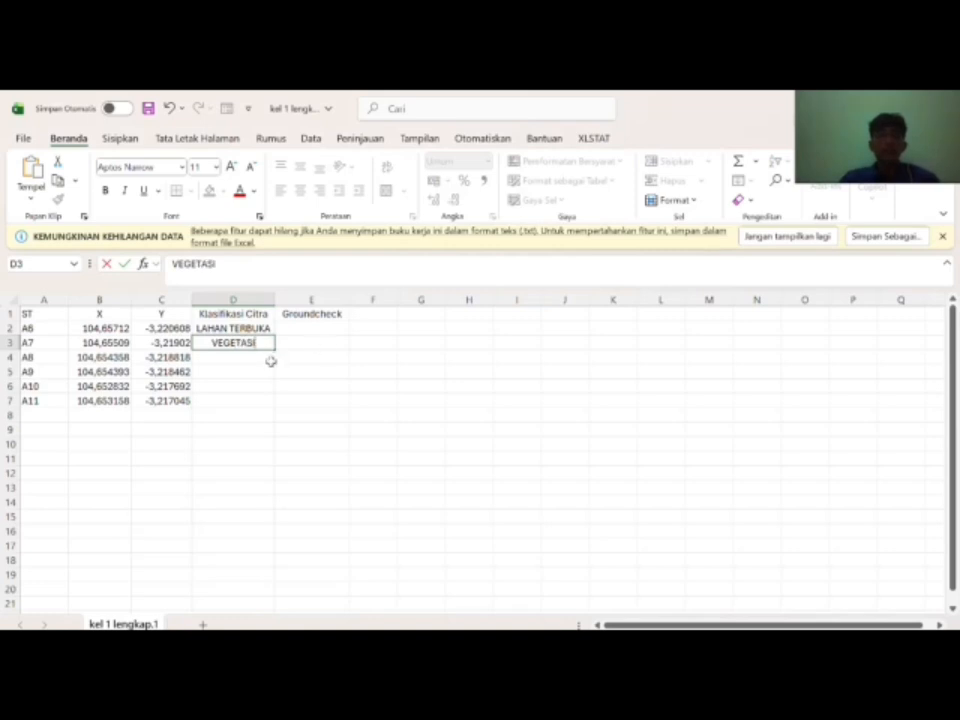
pyautogui.press('Return')
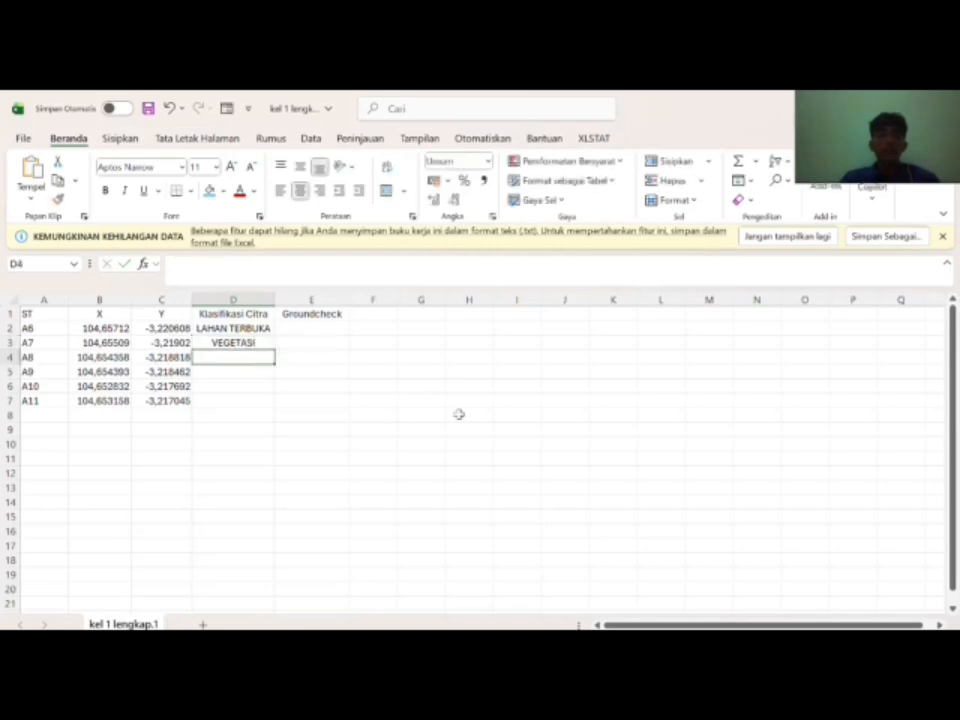
# Step: Check points A8 and A9 on the ArcMap map and enter VEGETASI as Klasifikasi Citra for both in Excel
pyautogui.click(667, 628)
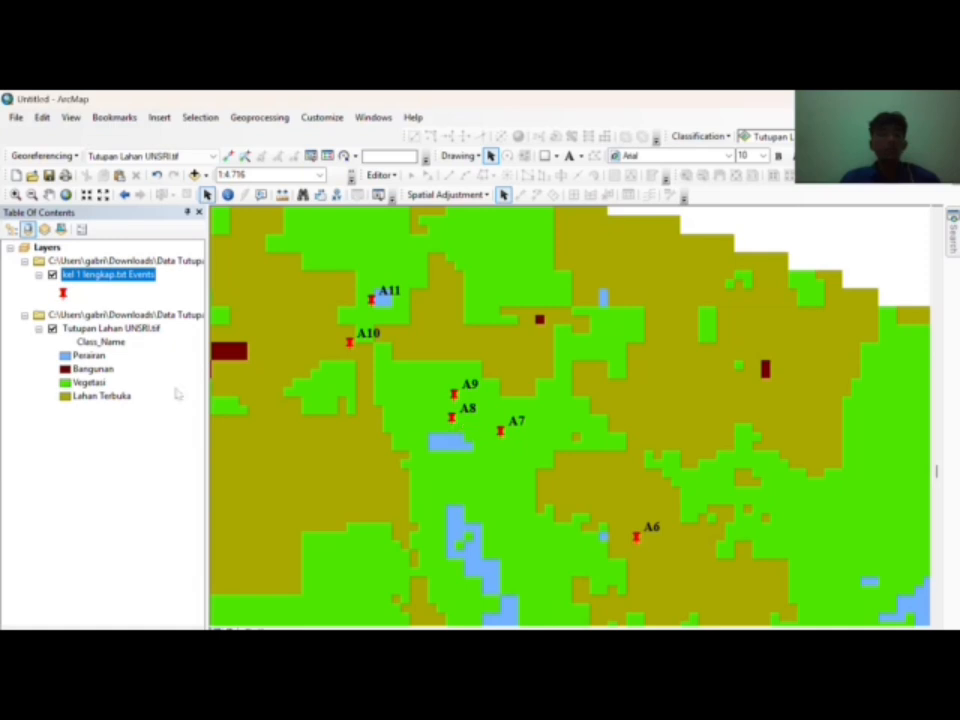
pyautogui.hotkey('alt', 'Tab')
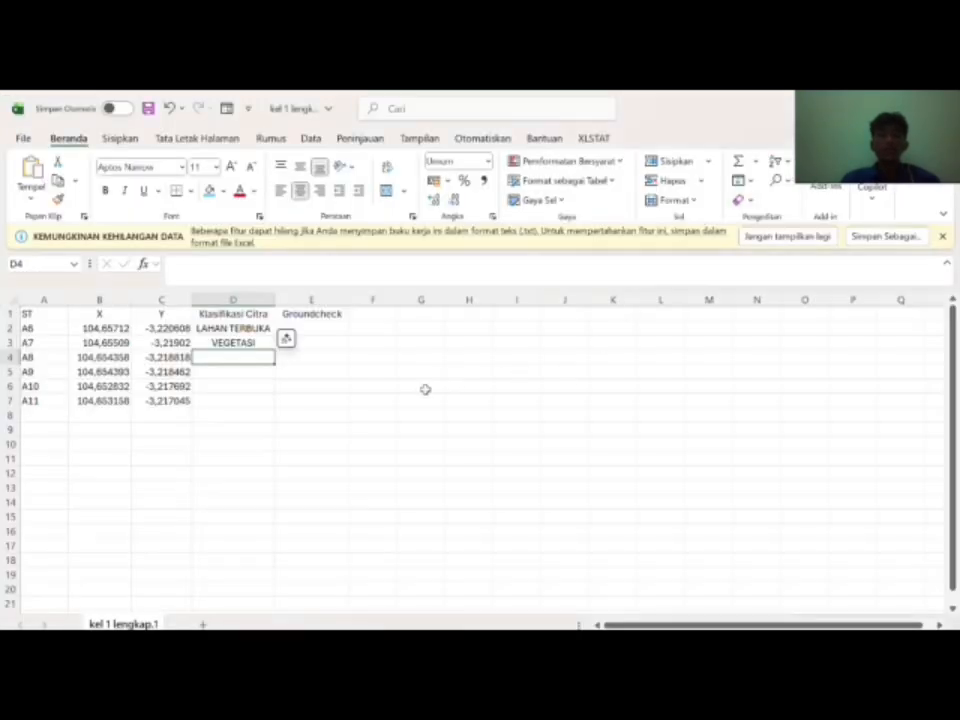
pyautogui.write('VEGETASI')
pyautogui.press('Return')
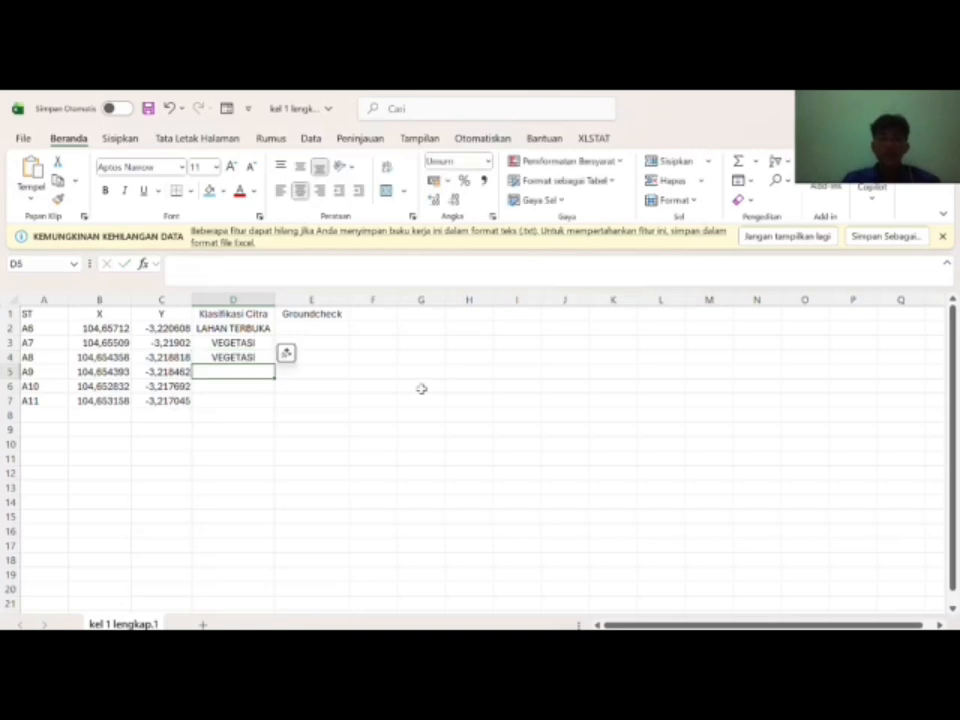
pyautogui.write('VEGETASI')
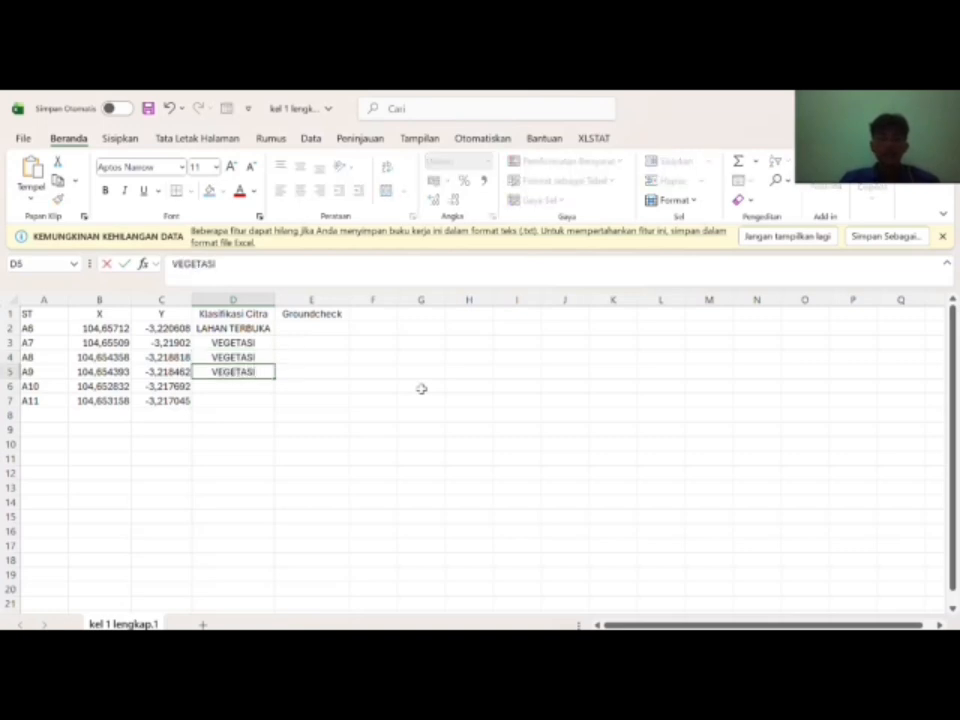
pyautogui.press('Return')
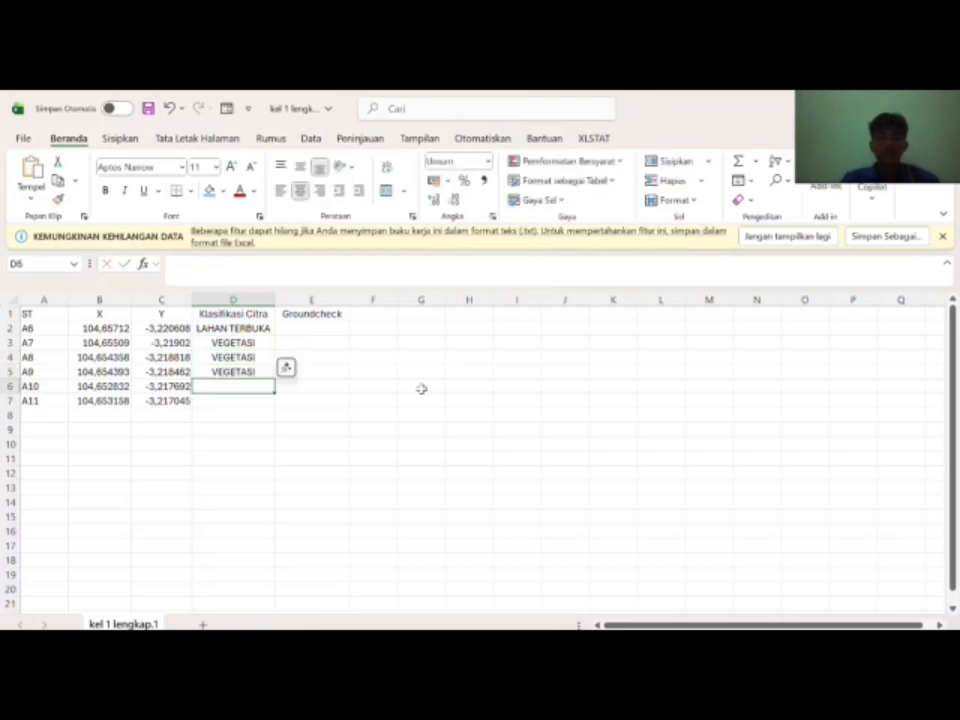
# Step: Check point A10 on the ArcMap map and enter LAHAN TERBUKA as its Klasifikasi Citra in Excel
pyautogui.click(655, 595)
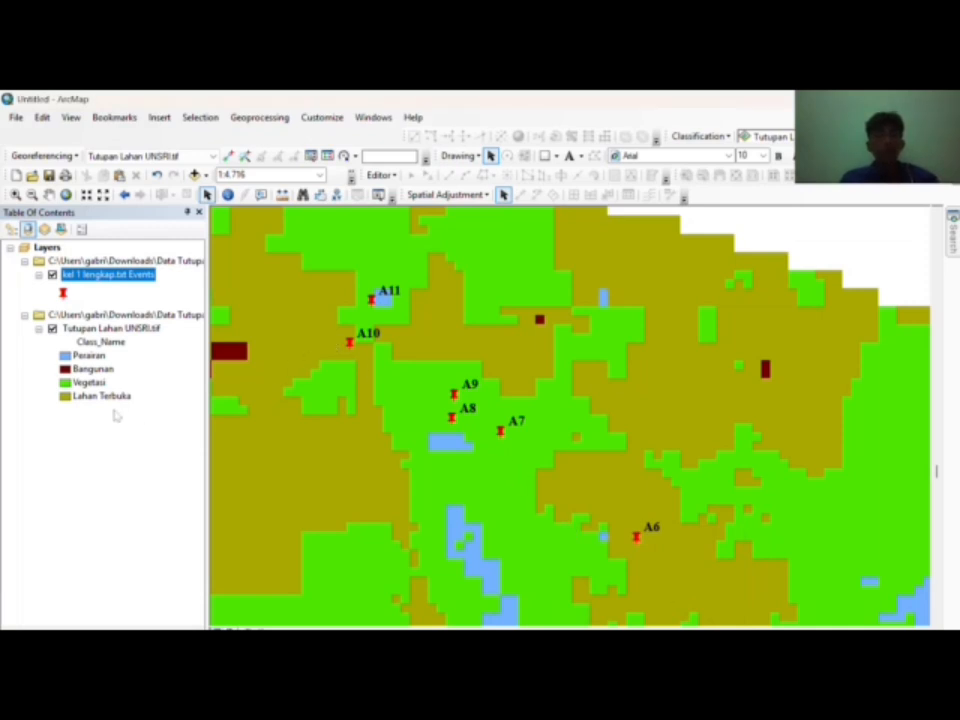
pyautogui.hotkey('alt', 'Tab')
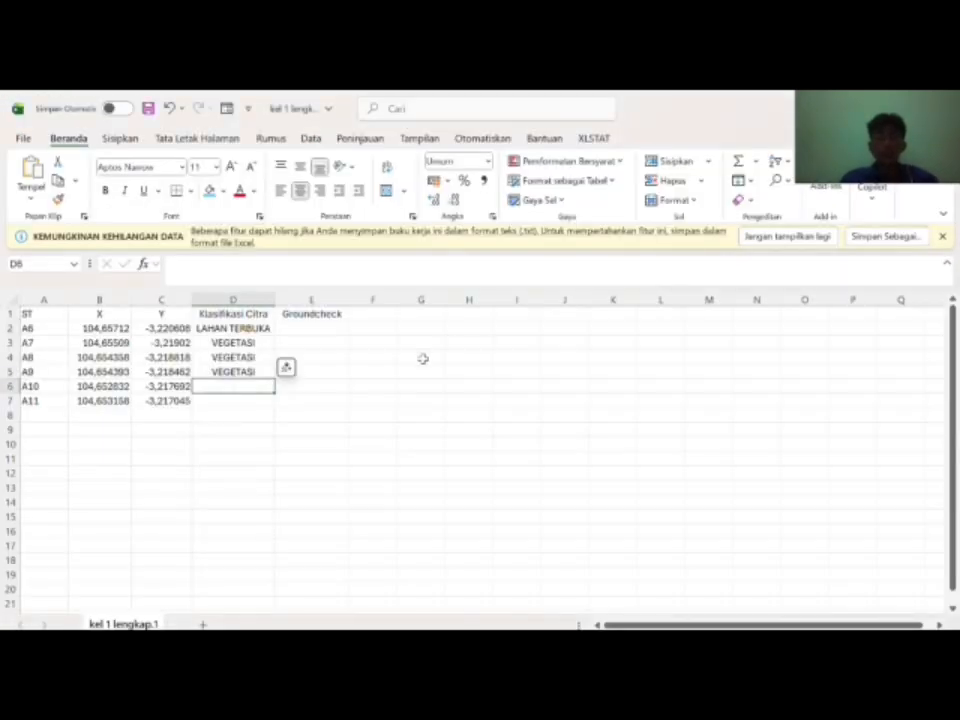
pyautogui.write('LAHAN')
pyautogui.press('Return')
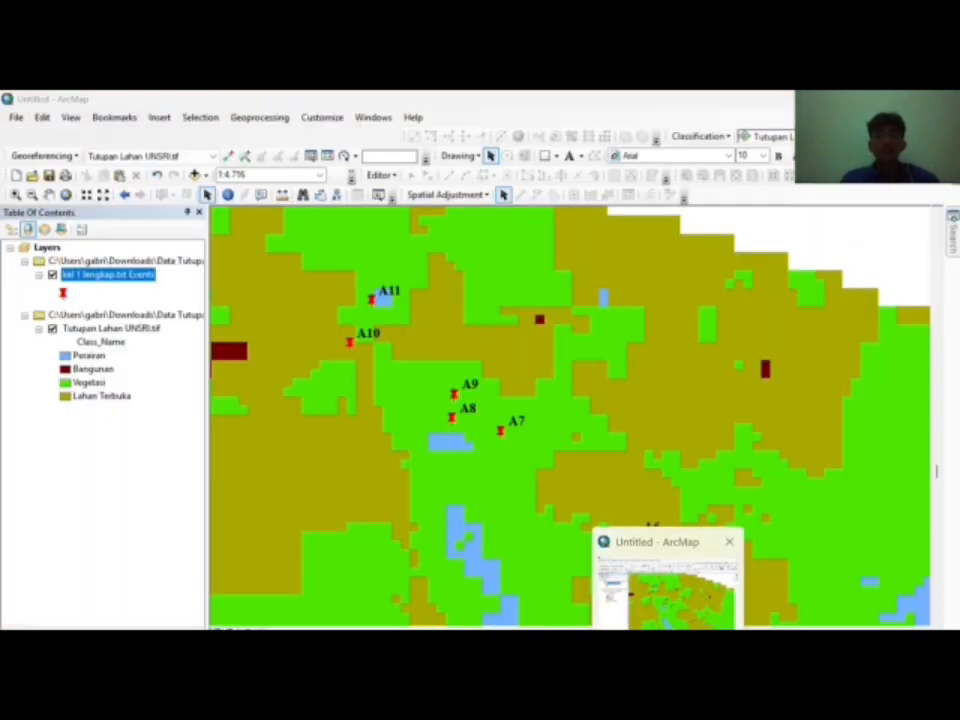
# Step: Check point A11 on the ArcMap land cover map and enter PERAIRAN as its Klasifikasi Citra in Excel
pyautogui.click(668, 604)
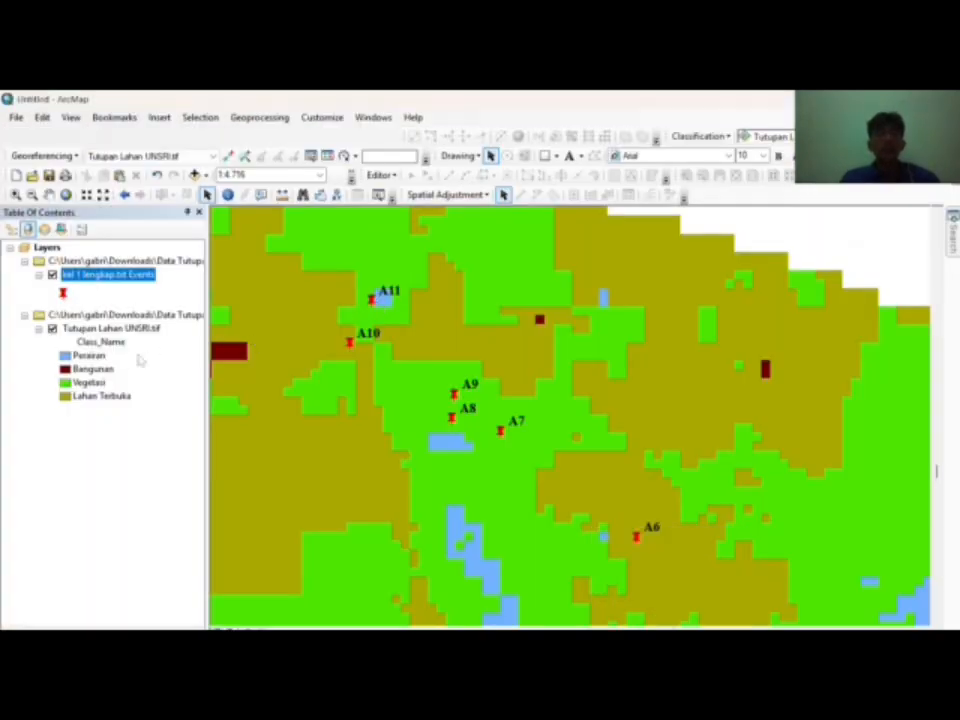
pyautogui.hotkey('alt', 'Tab')
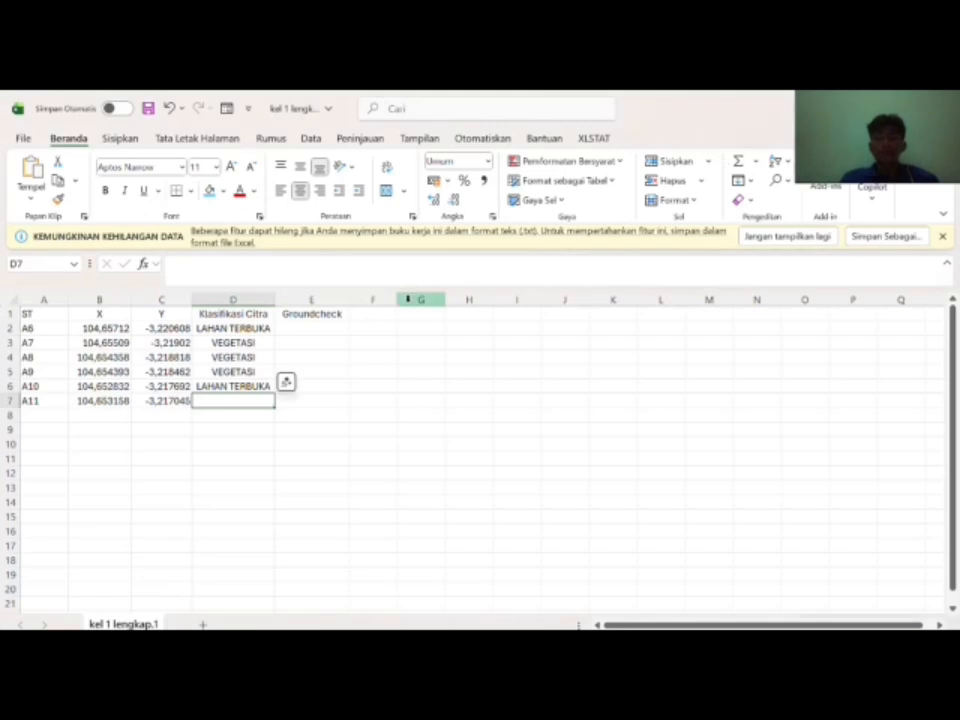
pyautogui.write('PERAIRAN')
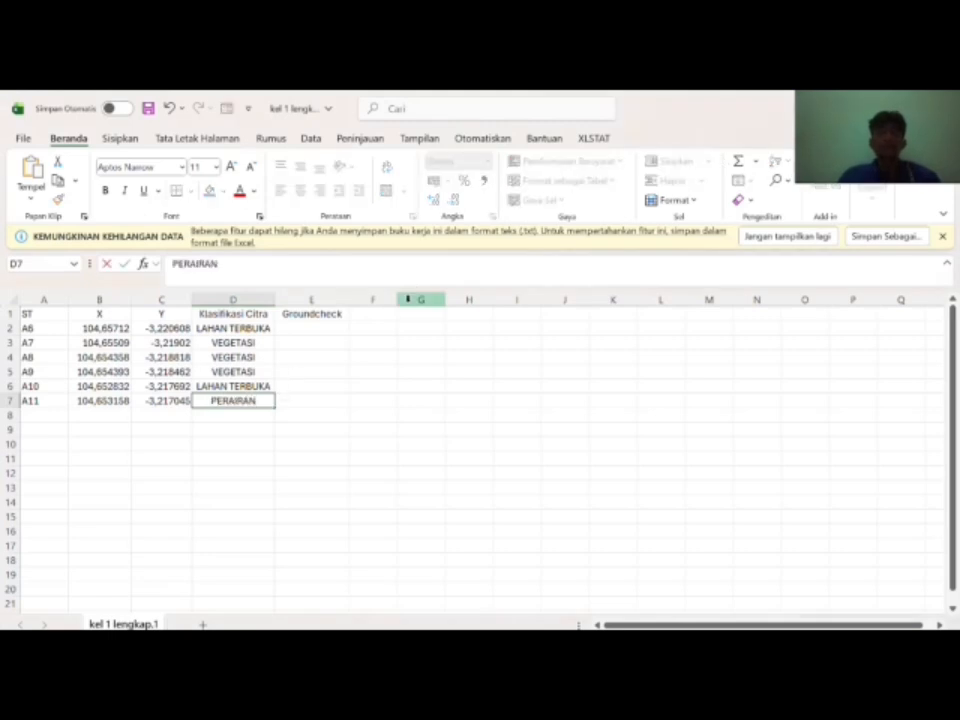
# Step: Enter the Groundcheck values LAHAN TERBUKA for point A6 and VEGETASI for point A7
pyautogui.click(305, 328)
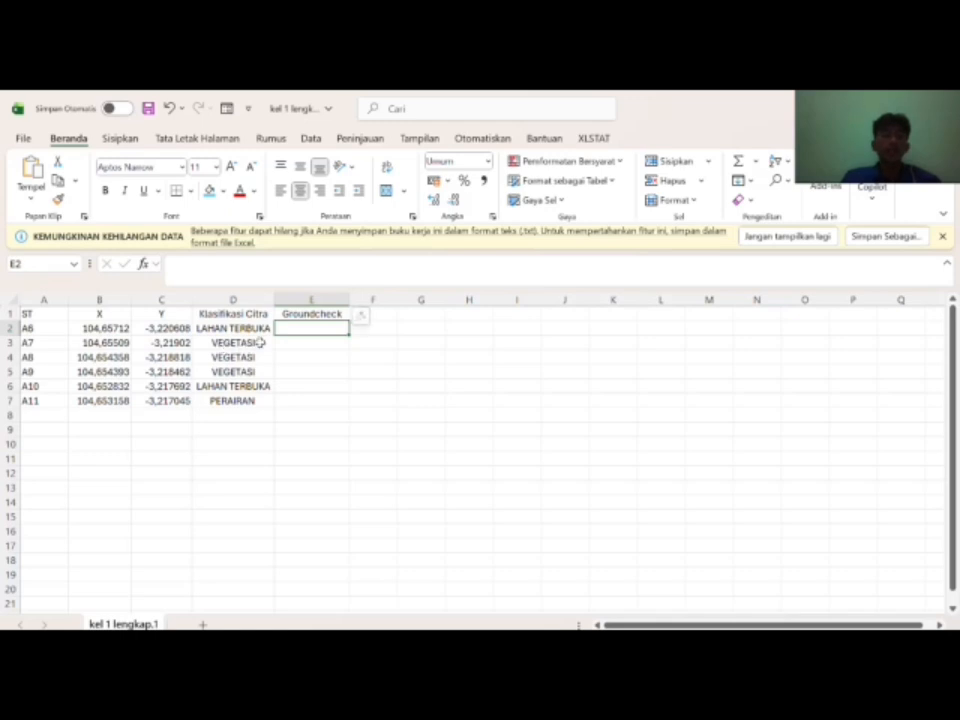
pyautogui.write('LAHAN')
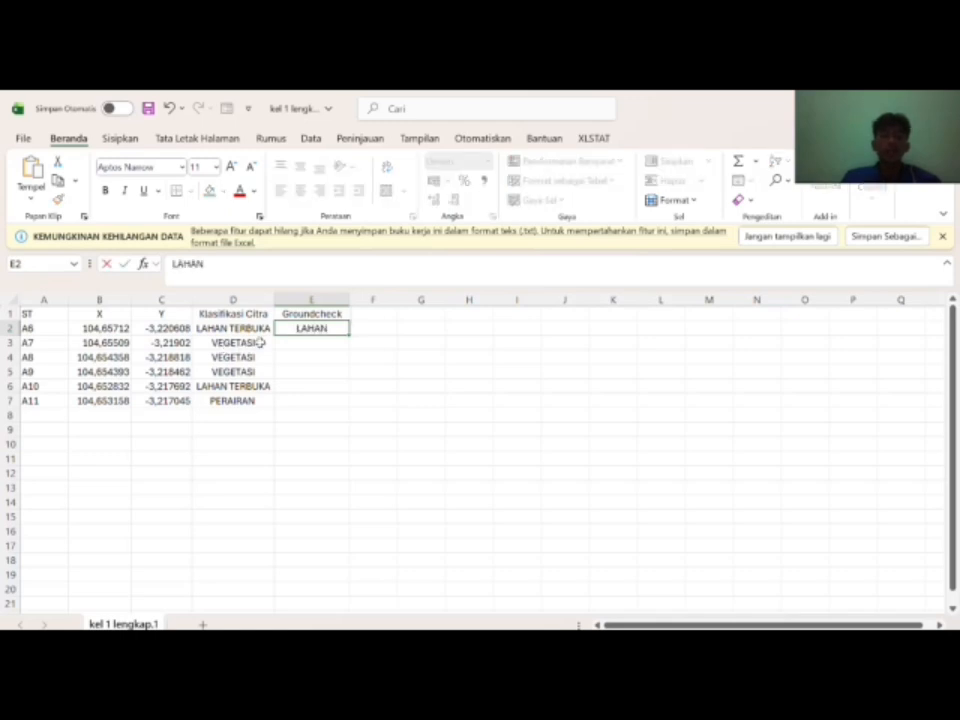
pyautogui.write(' TERBUKA')
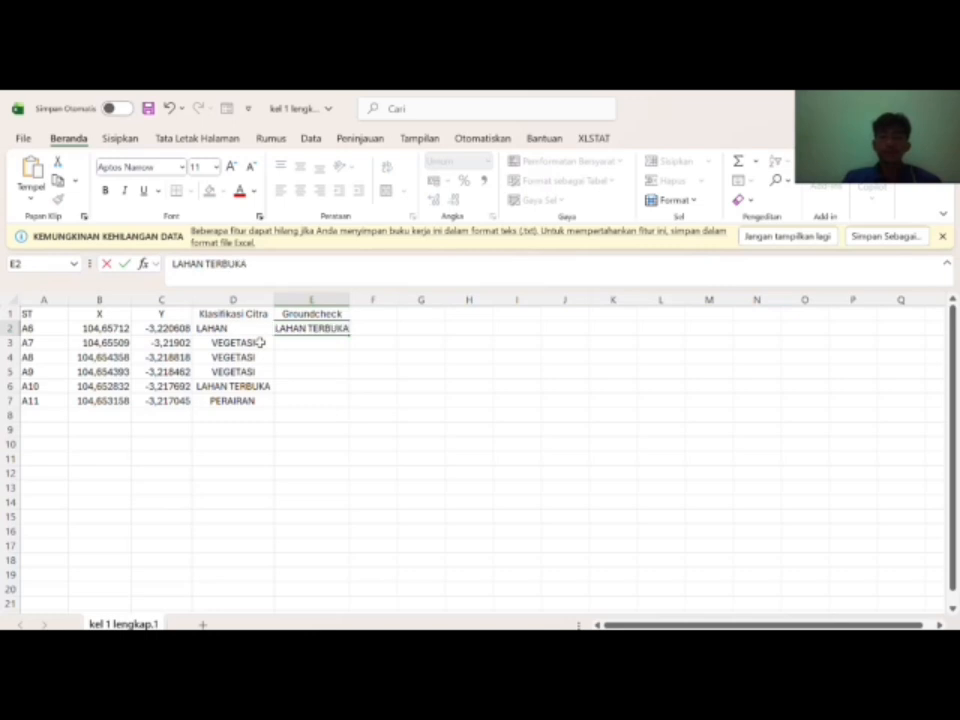
pyautogui.press('Return')
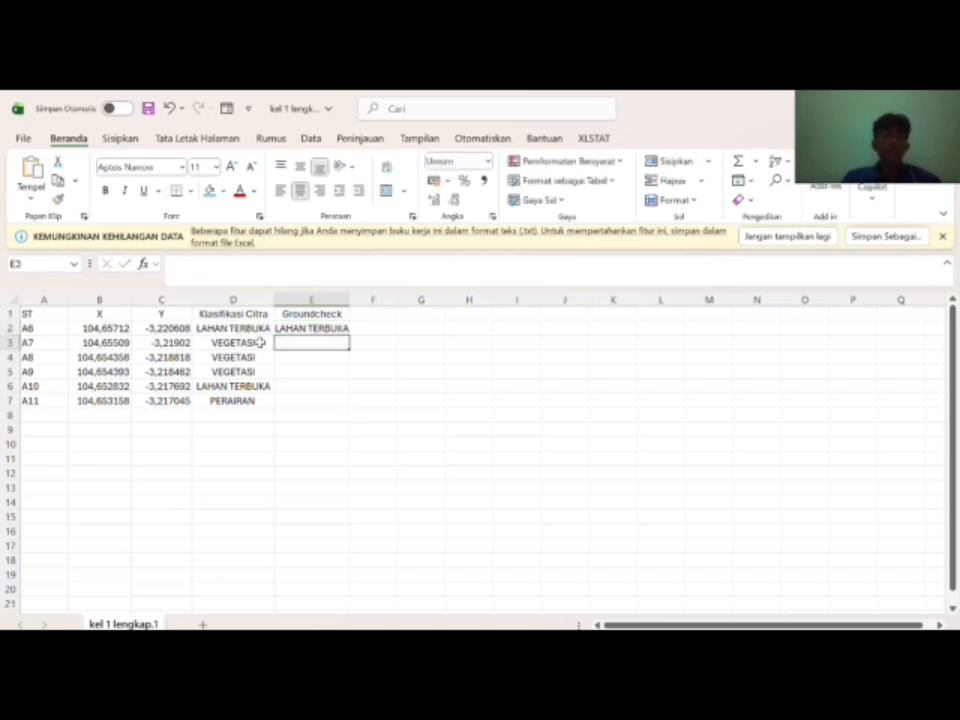
pyautogui.write('VEGETASI')
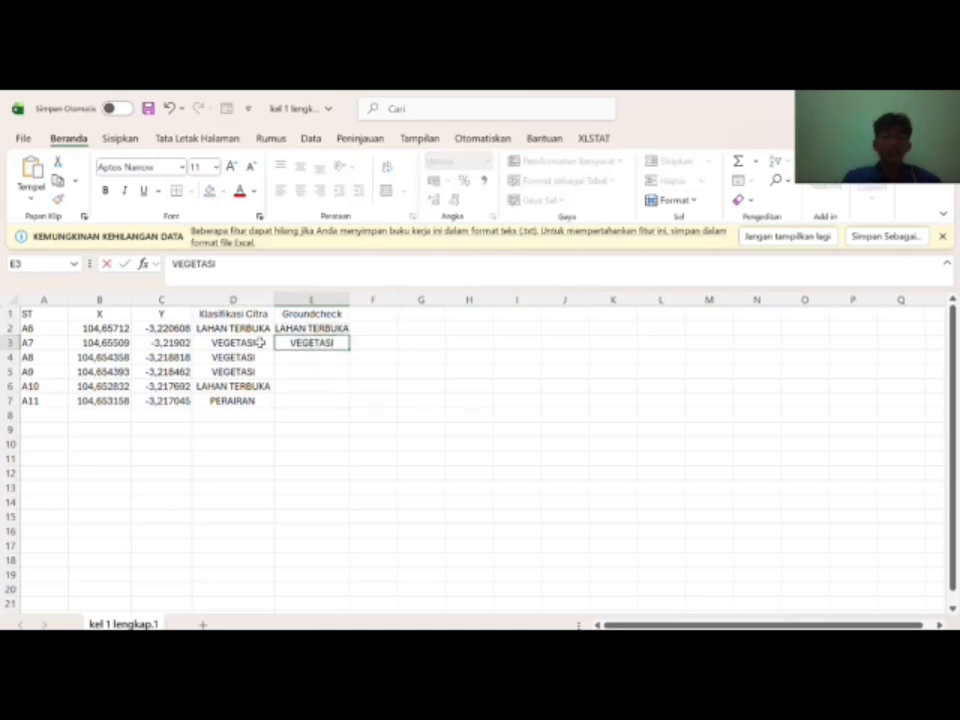
pyautogui.press('Return')
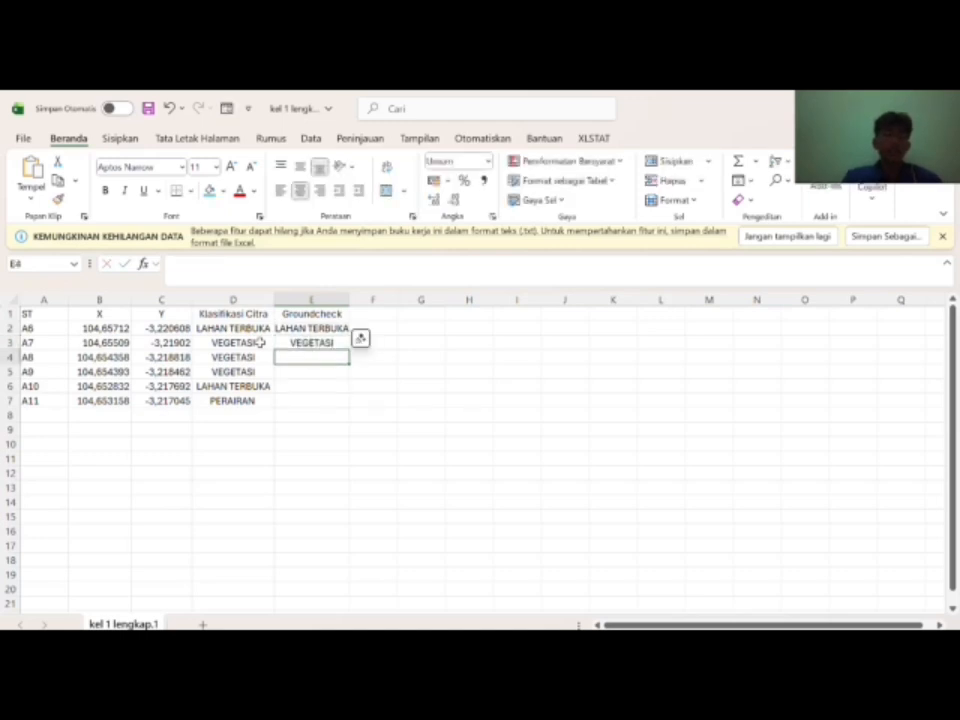
# Step: Enter the Groundcheck values PERAIRAN for point A8 and VEGETASI for point A9
pyautogui.write('PERAI')
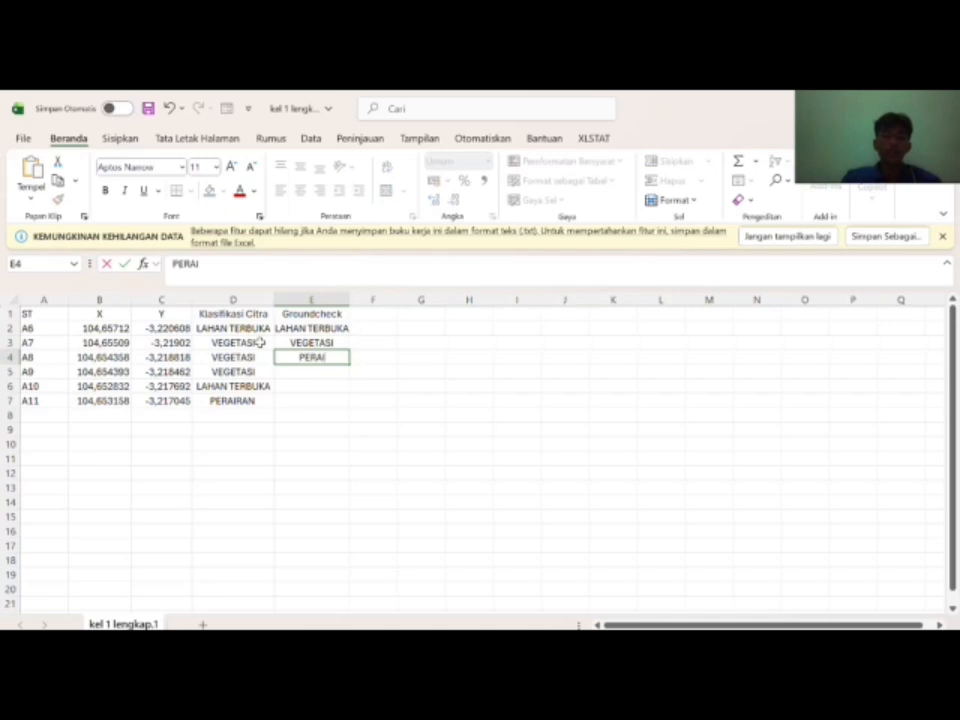
pyautogui.write('RAN')
pyautogui.press('Return')
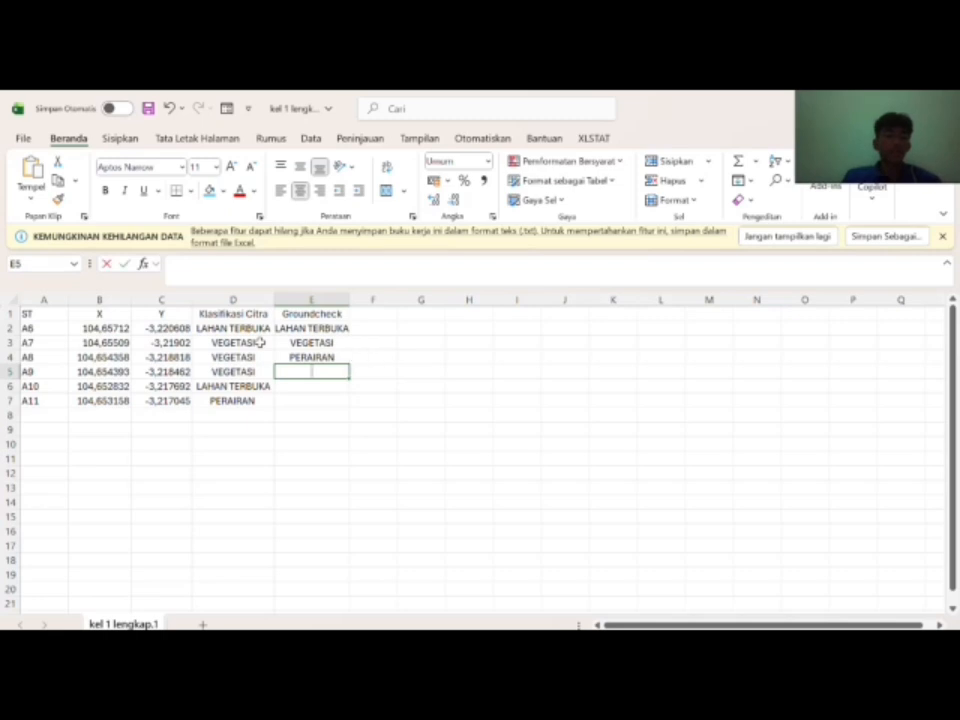
pyautogui.write('VEGETA')
pyautogui.press('Return')
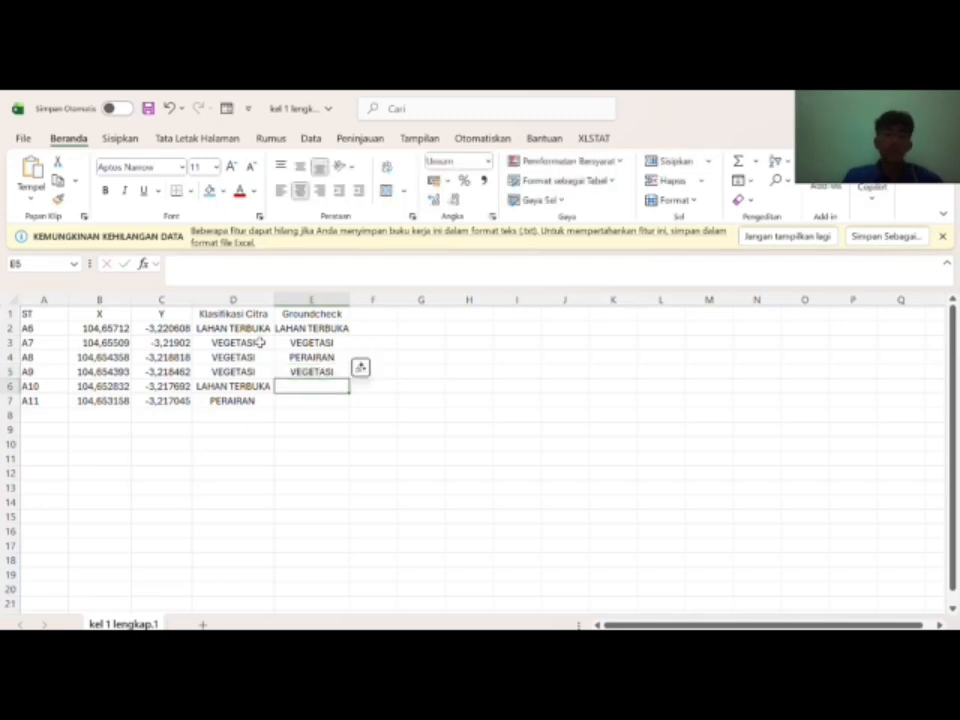
# Step: Enter the Groundcheck values BANGUNAN for point A10 and PERAIRAN for point A11
pyautogui.write('BANGUNAN')
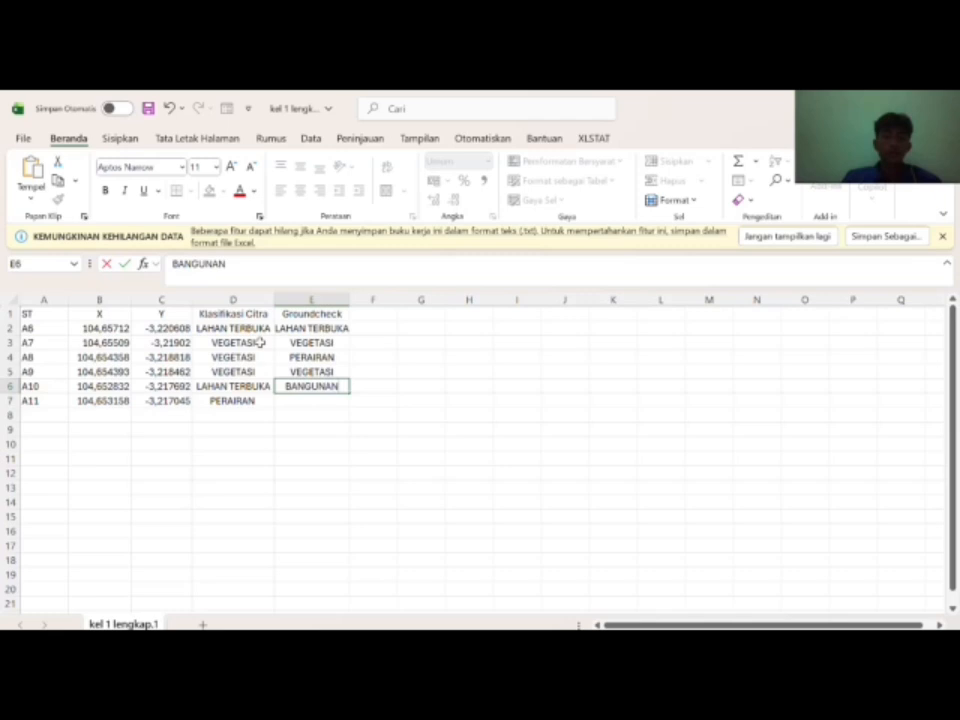
pyautogui.press('Return')
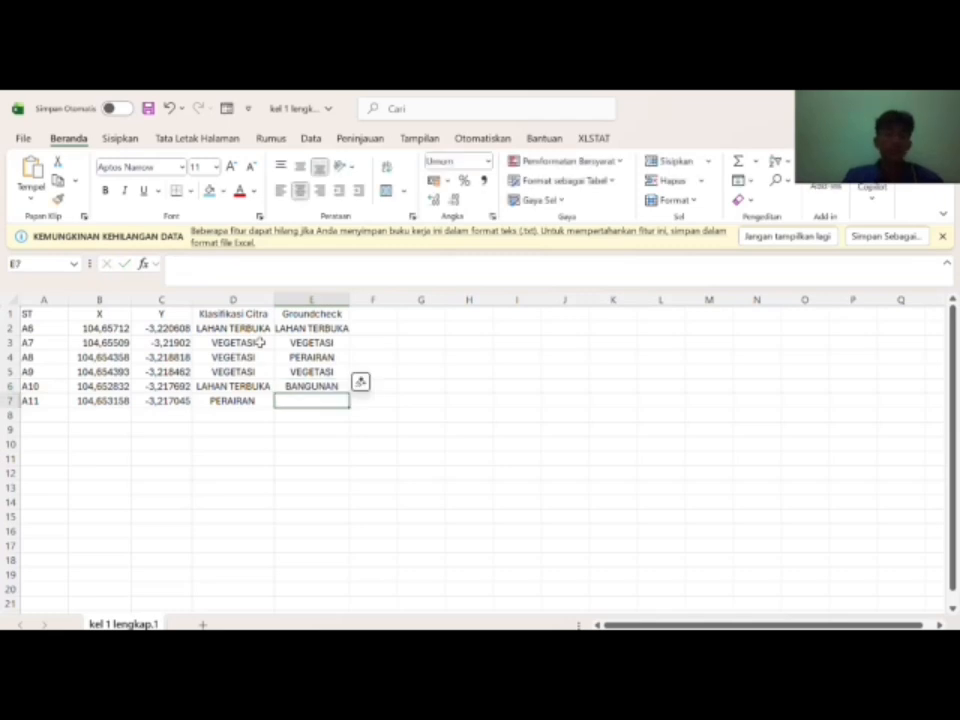
pyautogui.write('PERA')
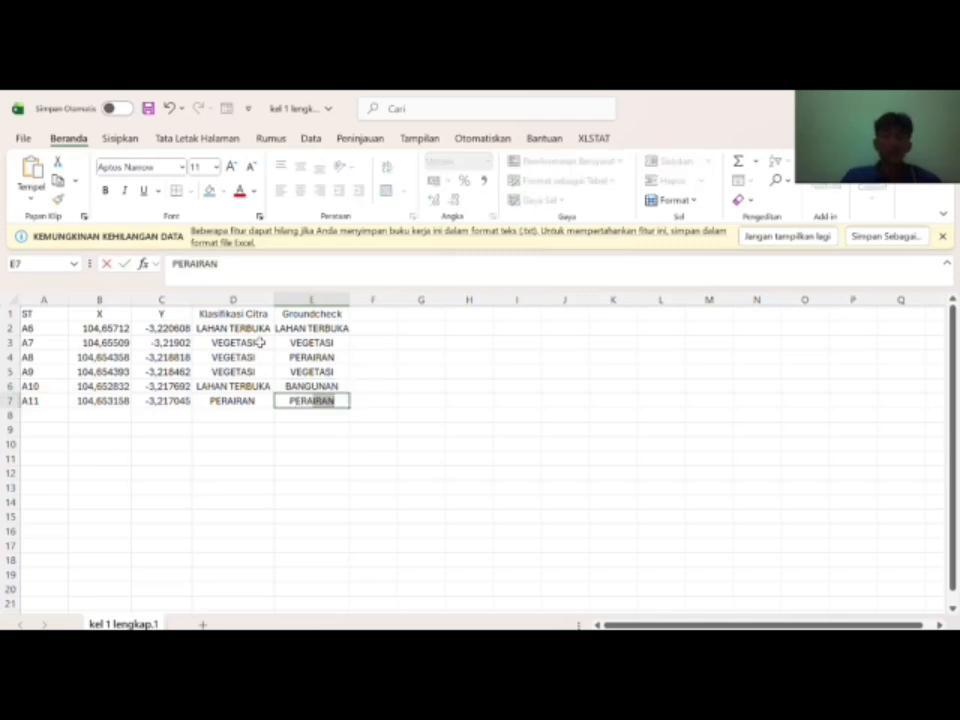
pyautogui.write('IRAN')
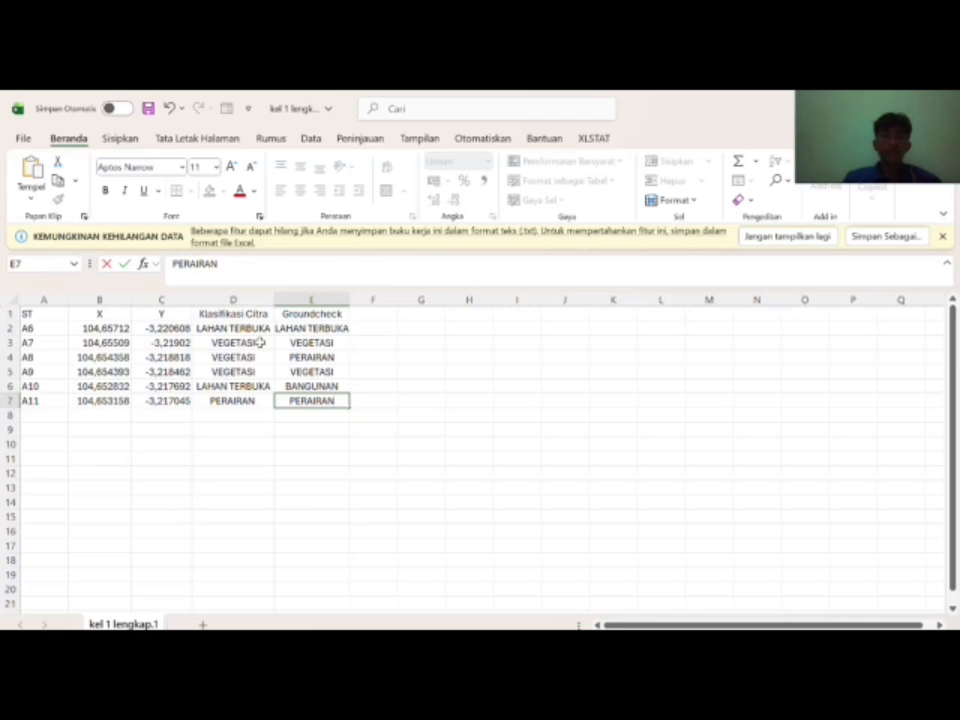
pyautogui.press('Return')
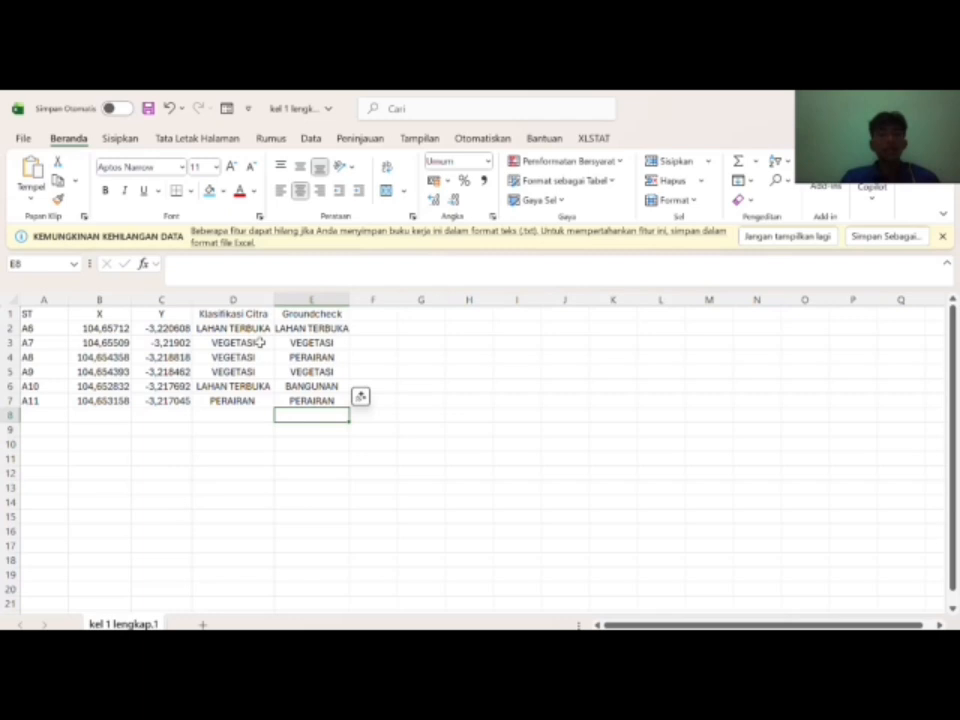
# Step: Fill the table's header row from ST to Groundcheck with yellow
pyautogui.click(311, 357)
pyautogui.click(233, 343)
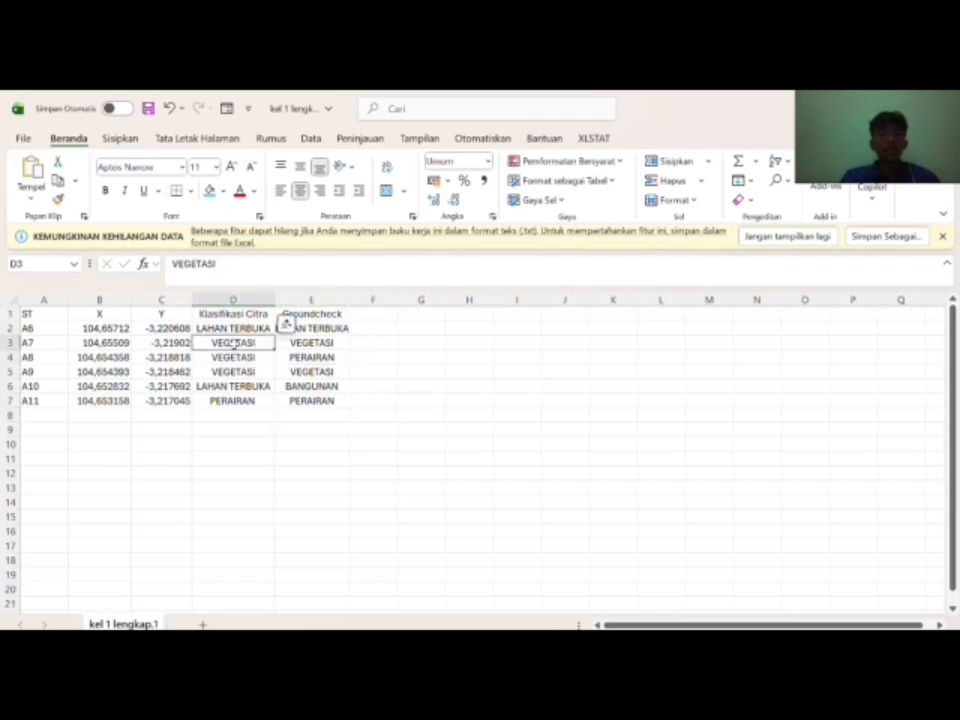
pyautogui.click(65, 314)
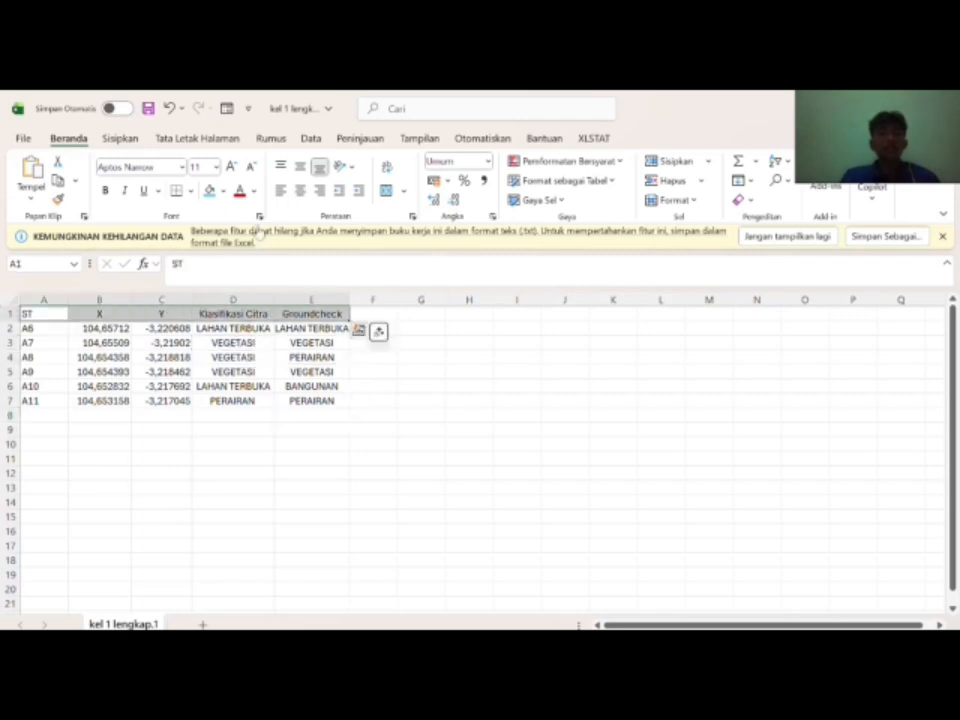
pyautogui.click(221, 191)
pyautogui.click(273, 386)
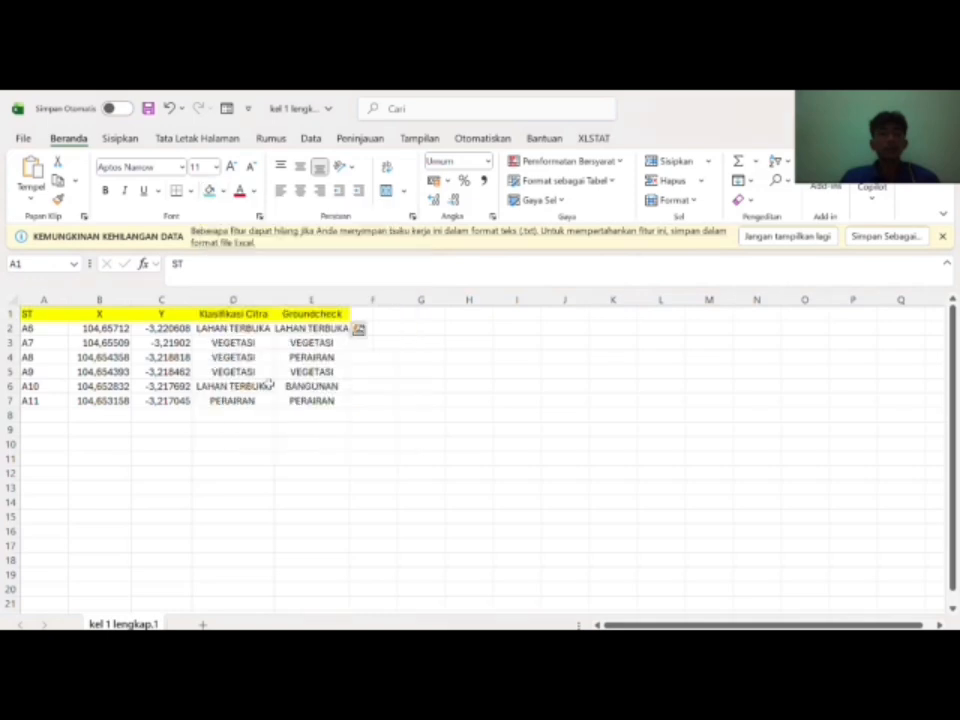
# Step: Fill point A6's LAHAN TERBUKA cells in both the Klasifikasi Citra and Groundcheck columns with orange
pyautogui.click(248, 328)
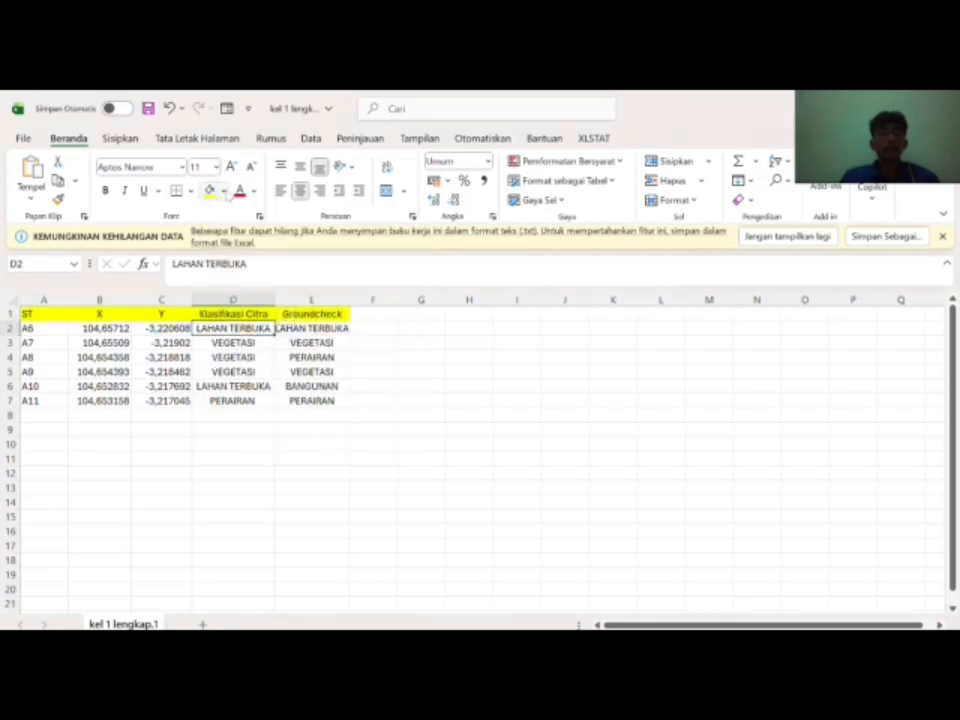
pyautogui.click(221, 191)
pyautogui.click(318, 234)
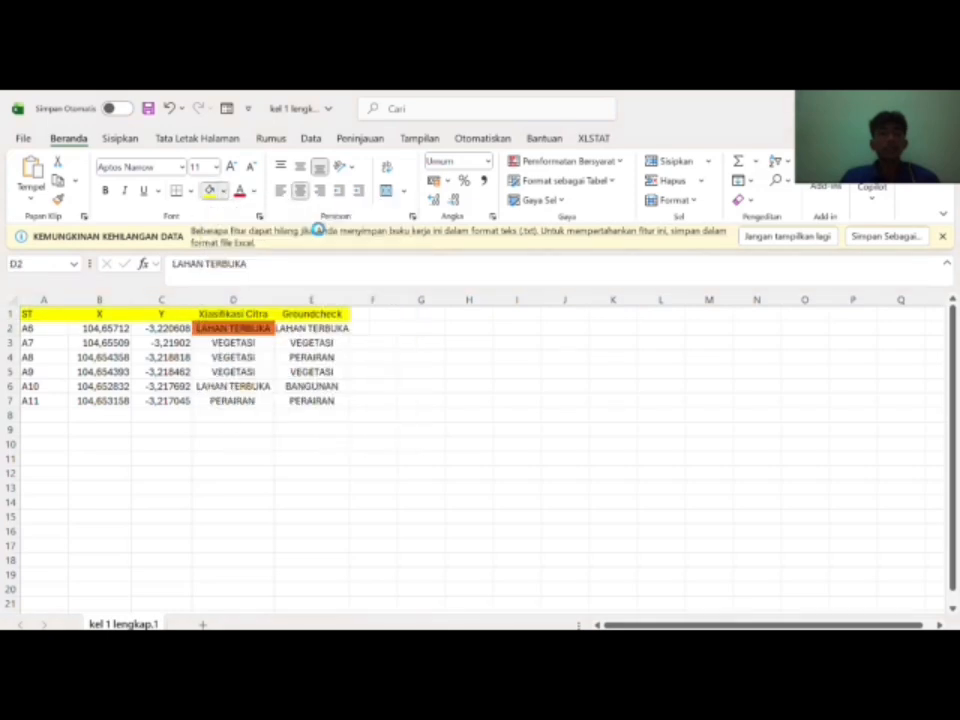
pyautogui.click(305, 329)
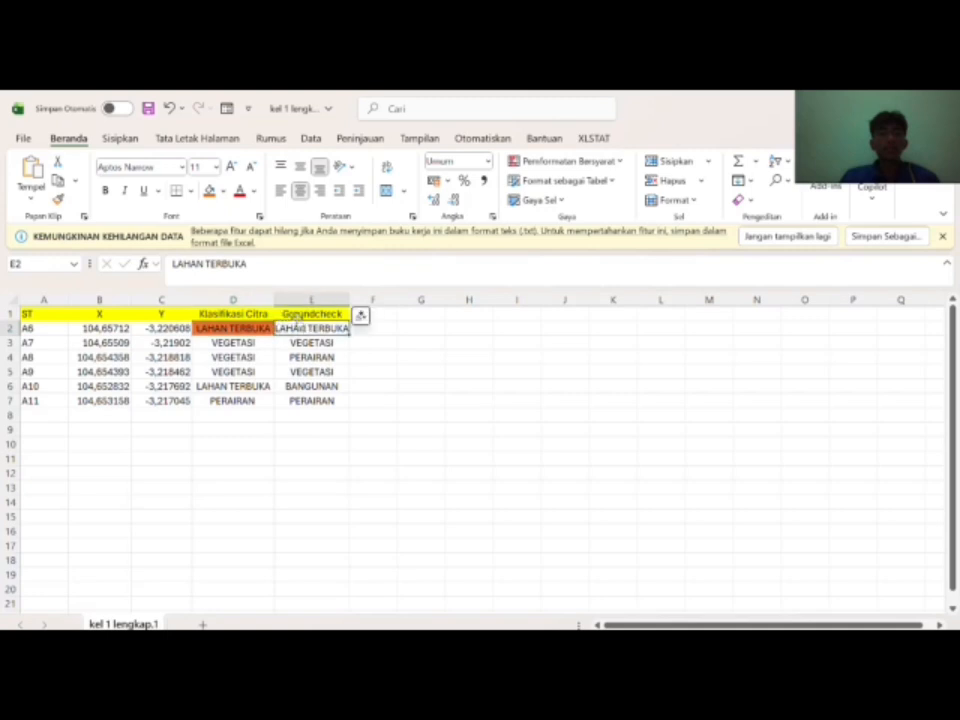
# Step: Fill both VEGETASI cells of point A7 and the Klasifikasi Citra cells of A8 and A9 with light green
pyautogui.click(240, 345)
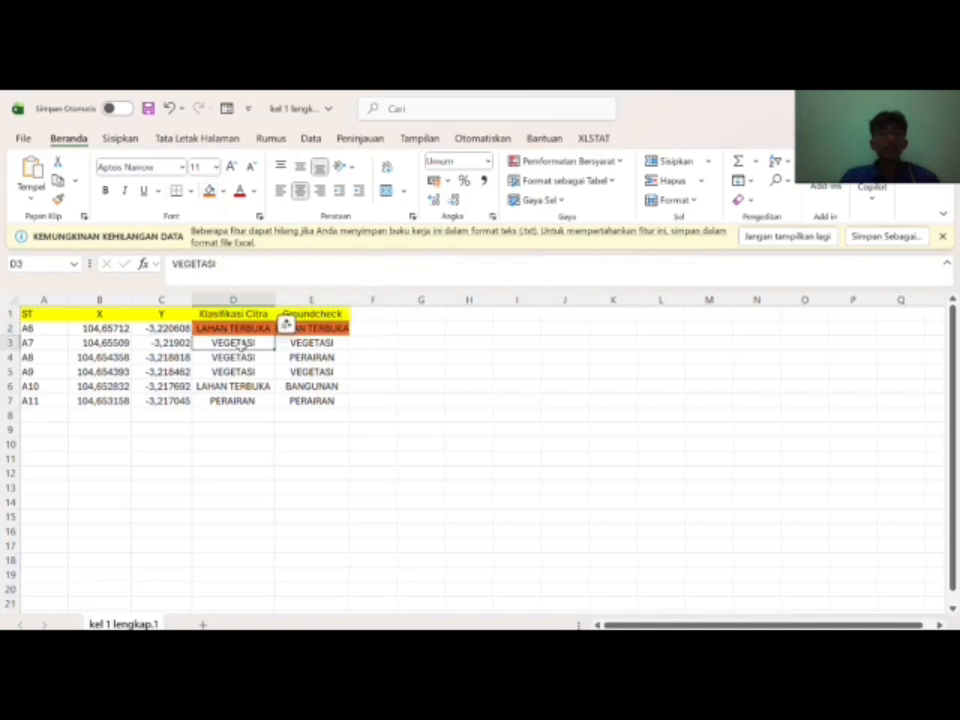
pyautogui.click(222, 191)
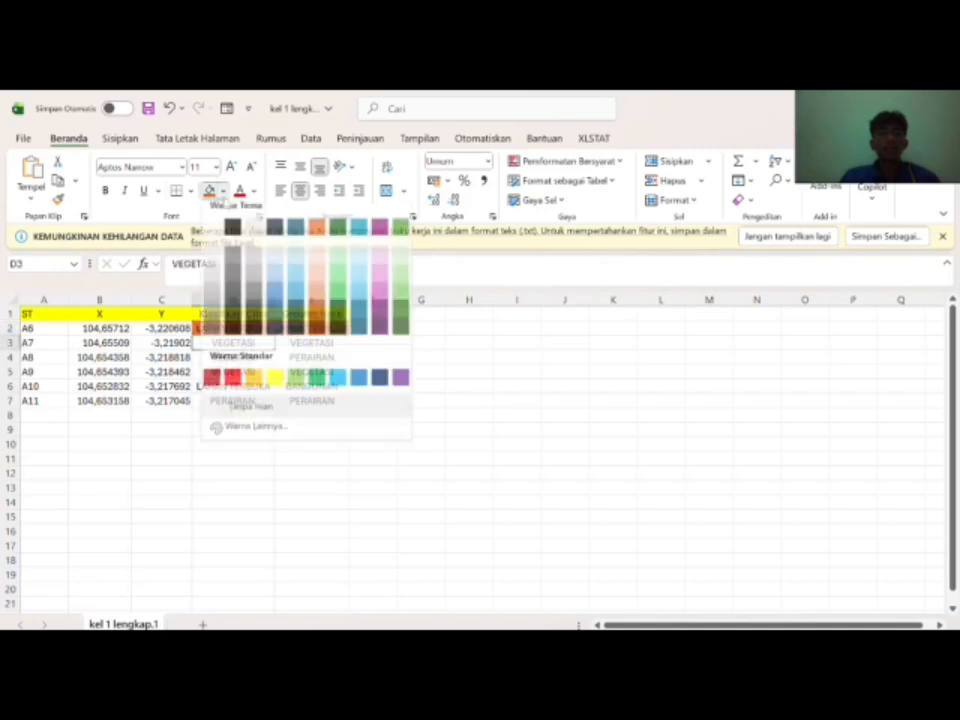
pyautogui.click(336, 274)
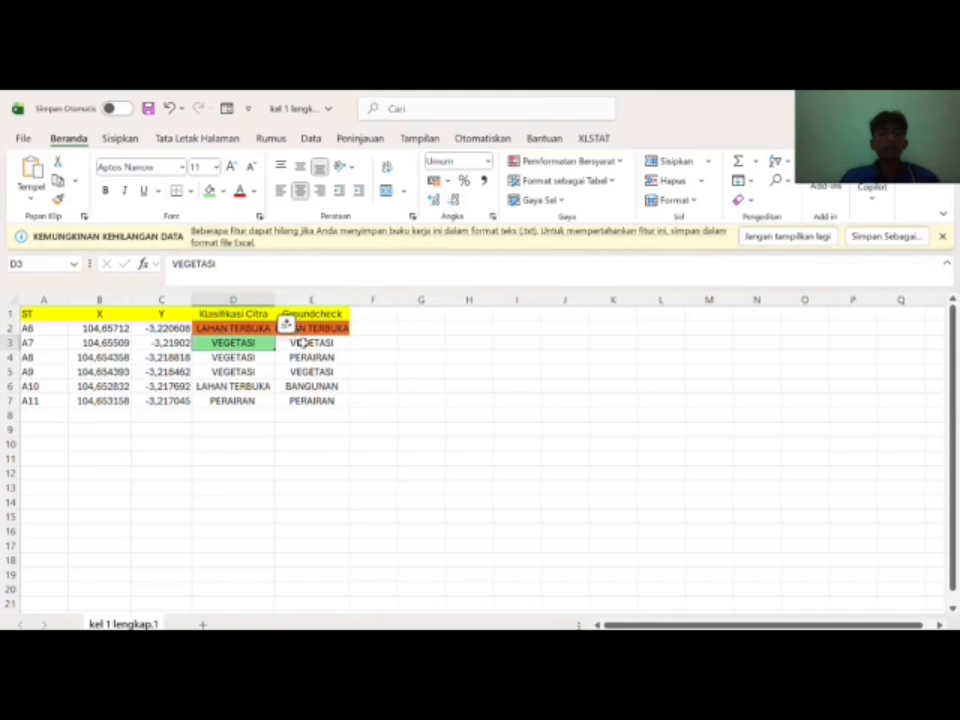
pyautogui.click(310, 343)
pyautogui.click(234, 357)
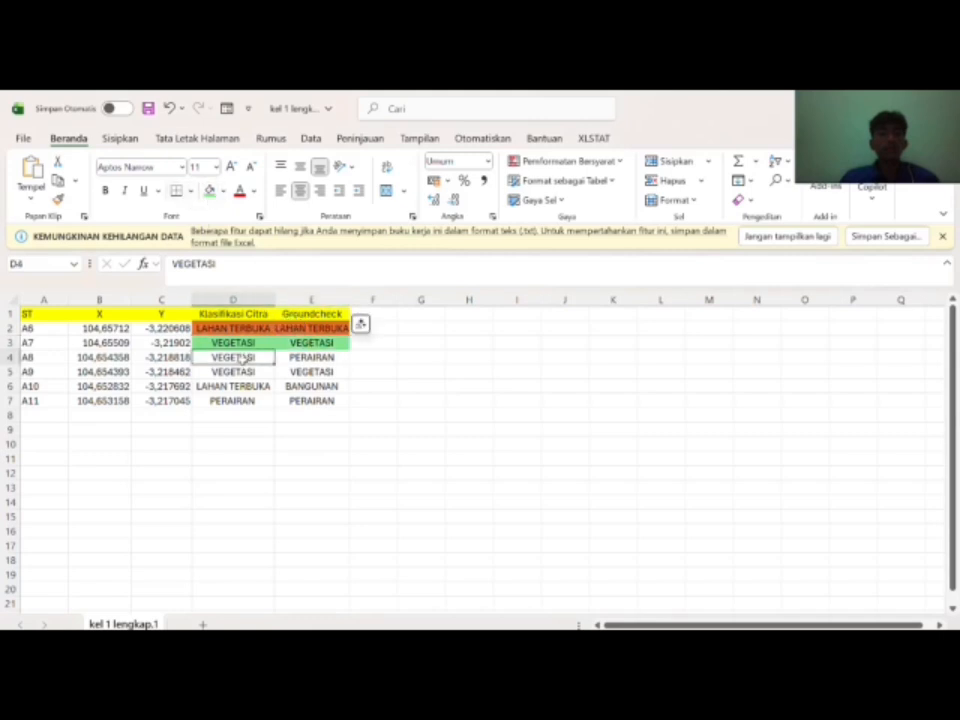
pyautogui.click(209, 191)
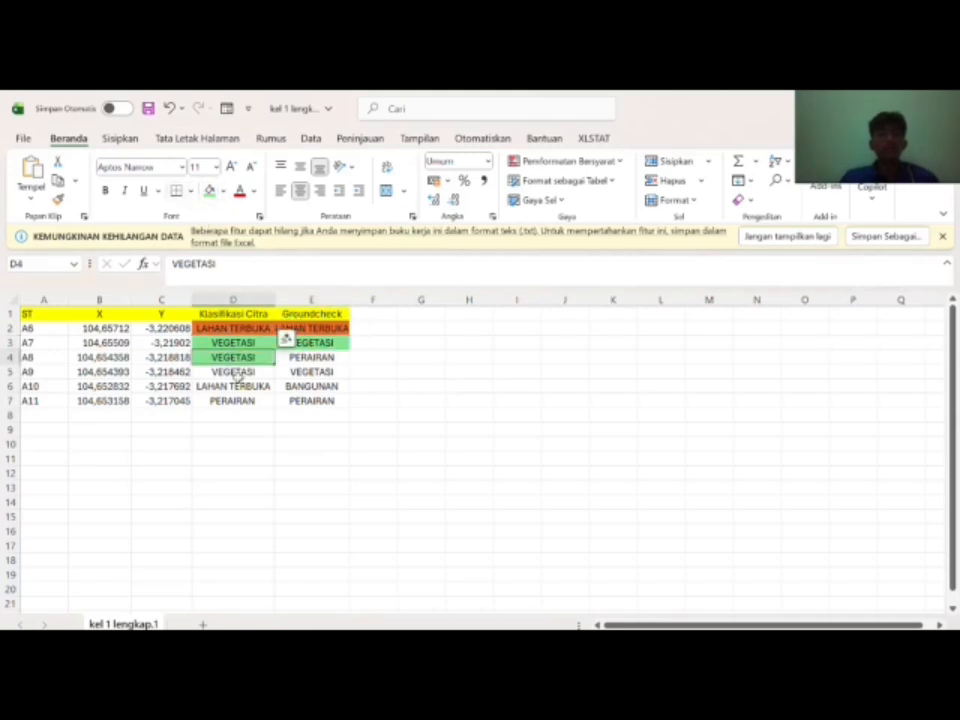
pyautogui.click(233, 371)
pyautogui.click(209, 191)
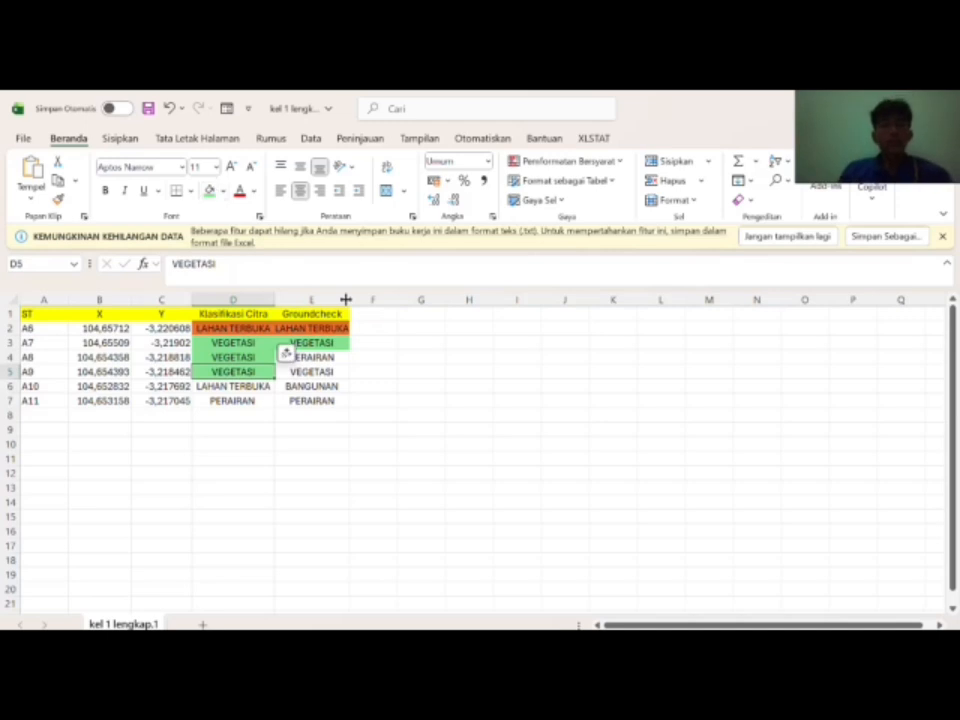
# Step: Fill A8's PERAIRAN cell with light blue and A9's VEGETASI cell with light green in the Groundcheck column
pyautogui.click(305, 357)
pyautogui.click(222, 191)
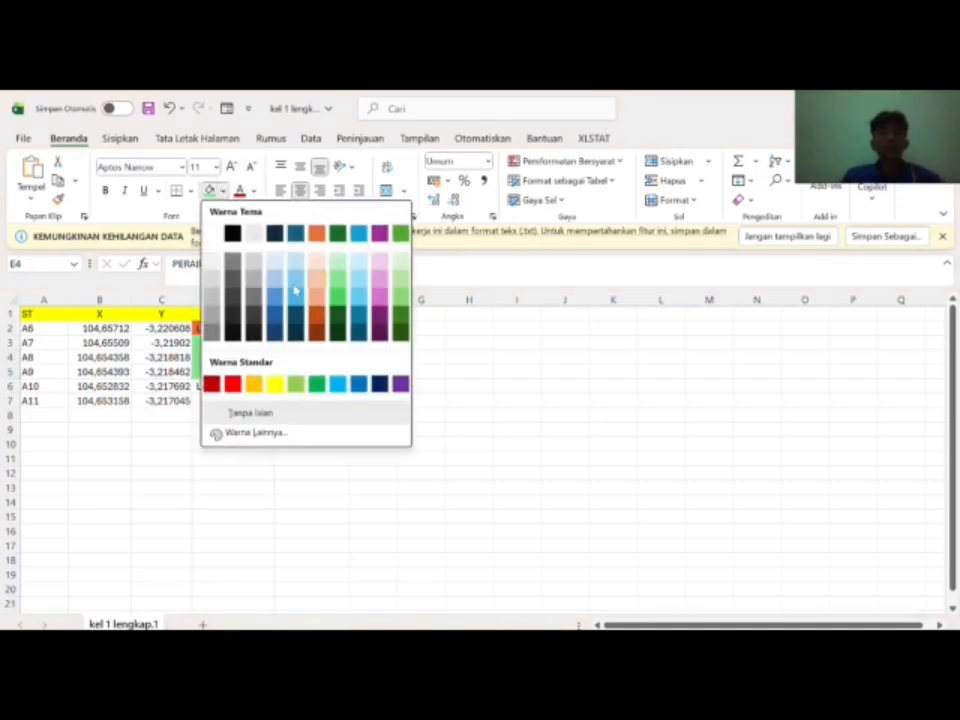
pyautogui.click(277, 281)
pyautogui.click(311, 371)
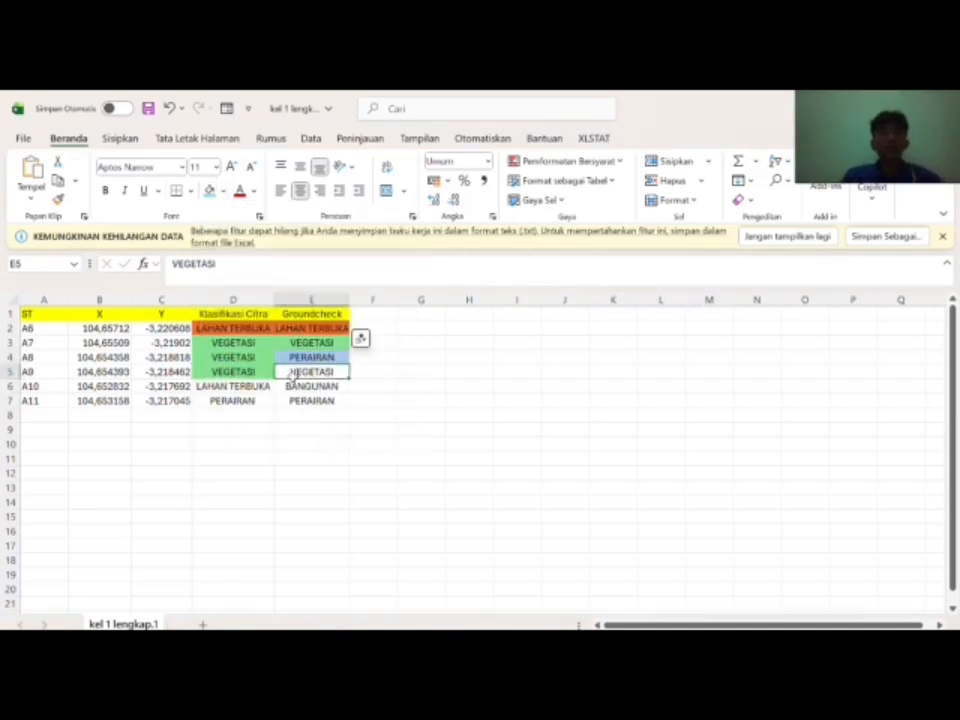
pyautogui.click(222, 191)
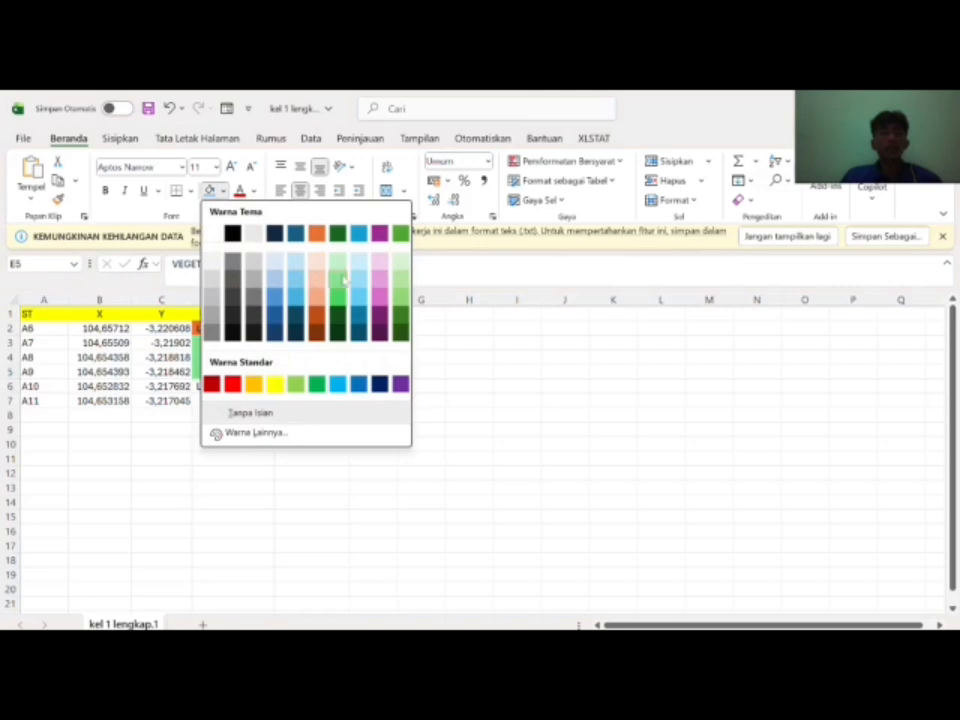
pyautogui.click(295, 384)
# Step: Fill point A10's BANGUNAN cell in the Groundcheck column with red
pyautogui.click(307, 384)
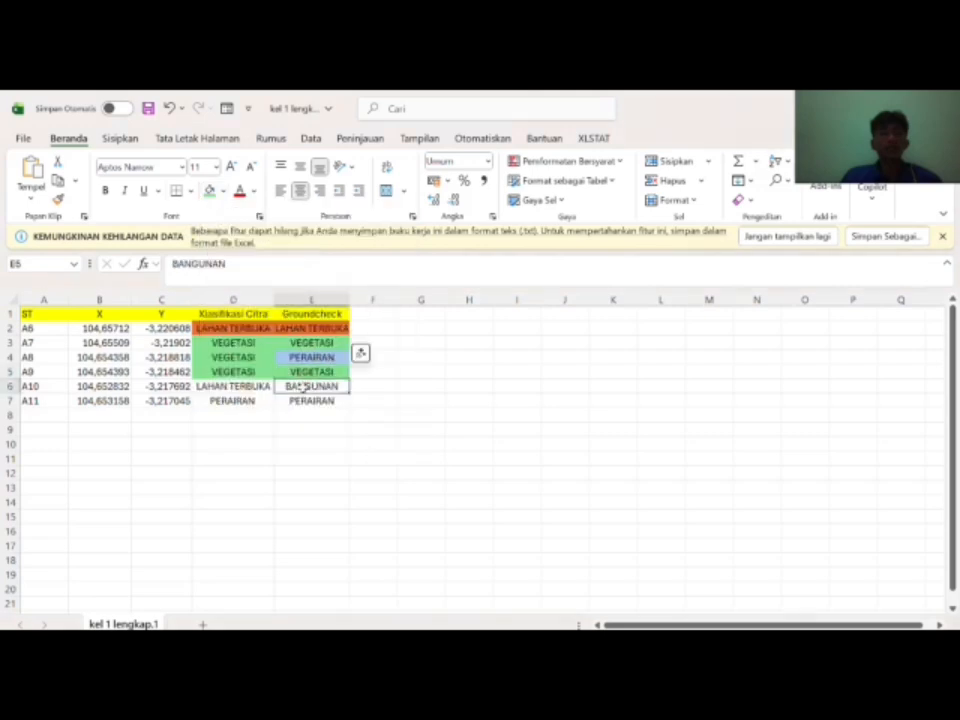
pyautogui.click(222, 191)
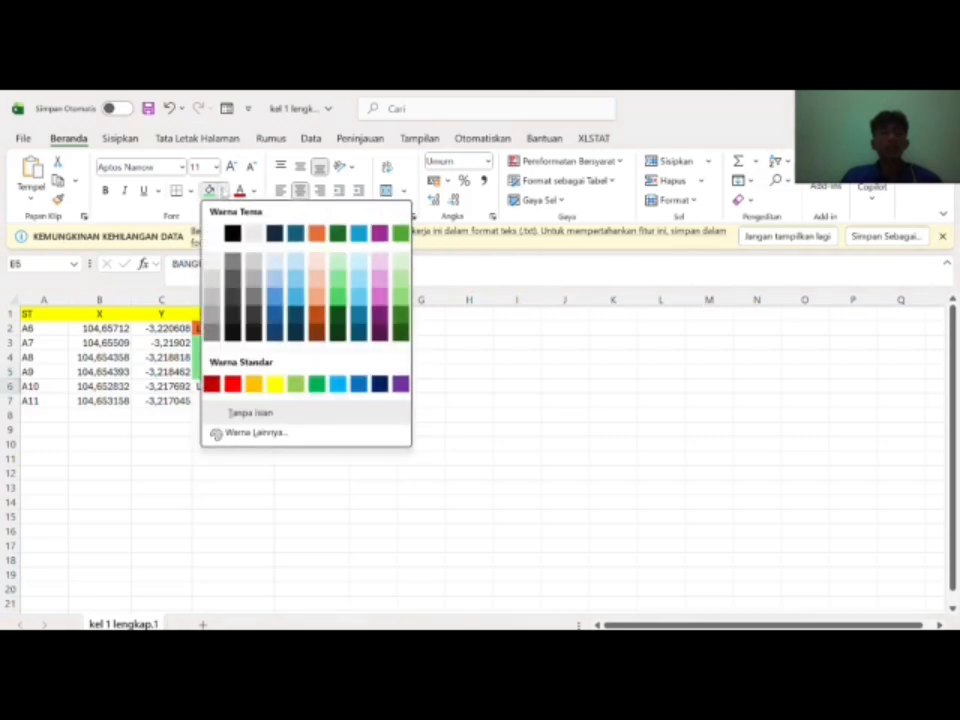
pyautogui.click(231, 384)
# Step: Fill point A10's Groundcheck BANGUNAN cell with red and its Klasifikasi Citra LAHAN TERBUKA cell with orange
pyautogui.click(230, 386)
pyautogui.click(223, 191)
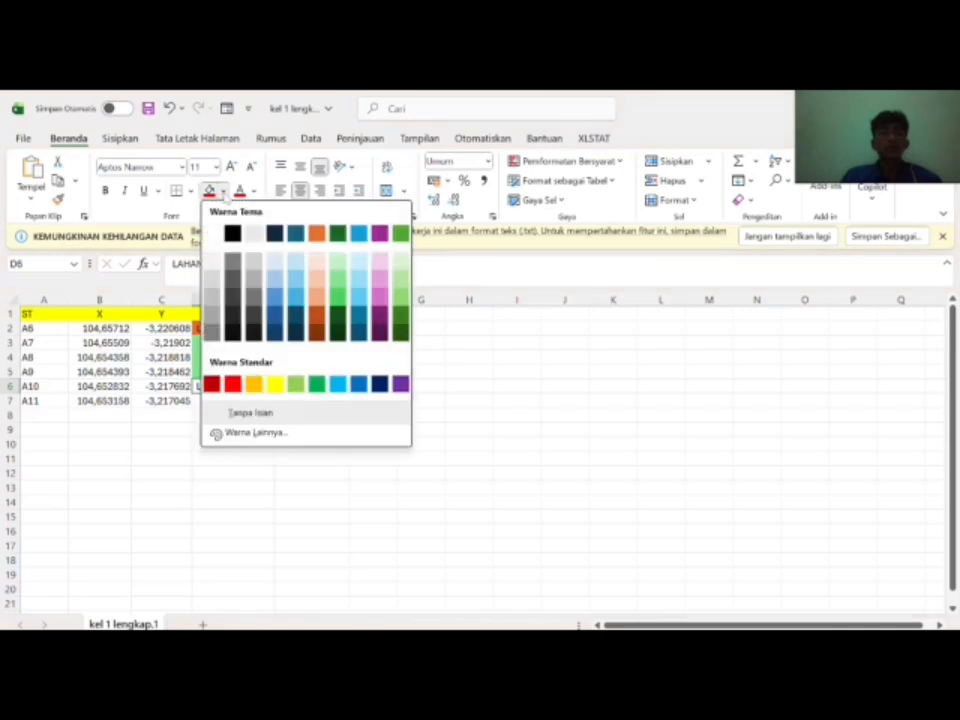
pyautogui.click(316, 233)
pyautogui.press('Return')
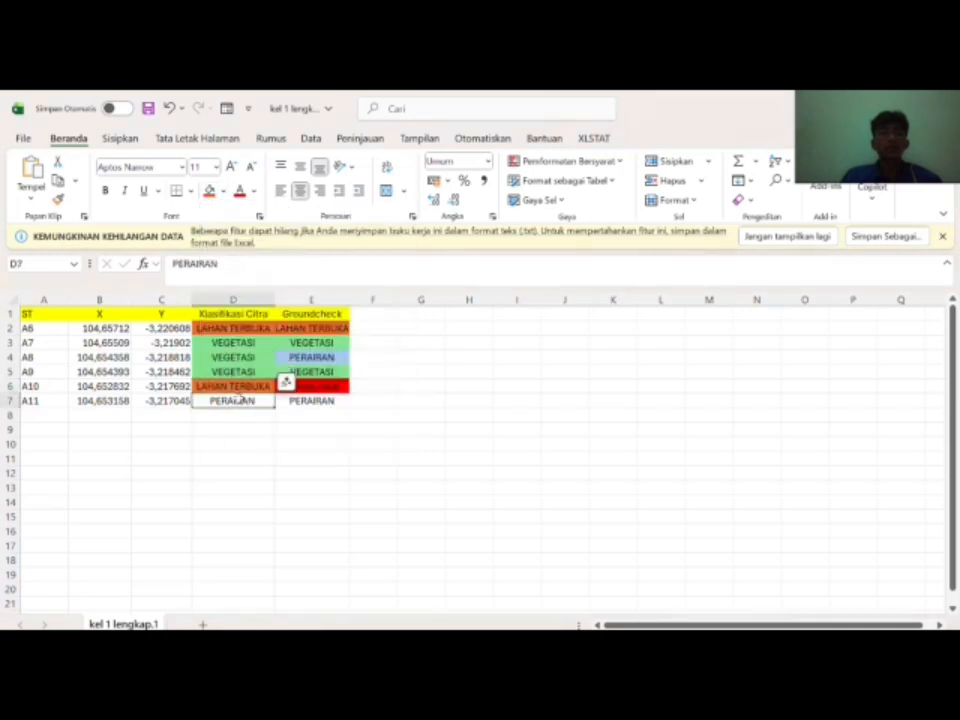
# Step: Fill point A11's PERAIRAN cells in both the Klasifikasi Citra and Groundcheck columns with light blue
pyautogui.click(222, 191)
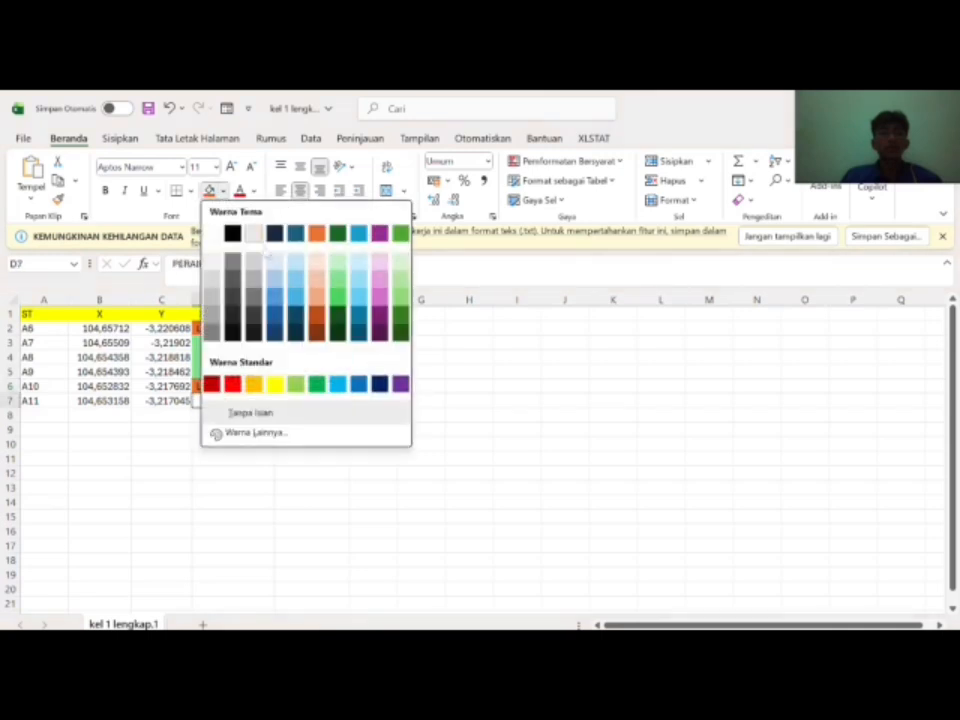
pyautogui.click(295, 294)
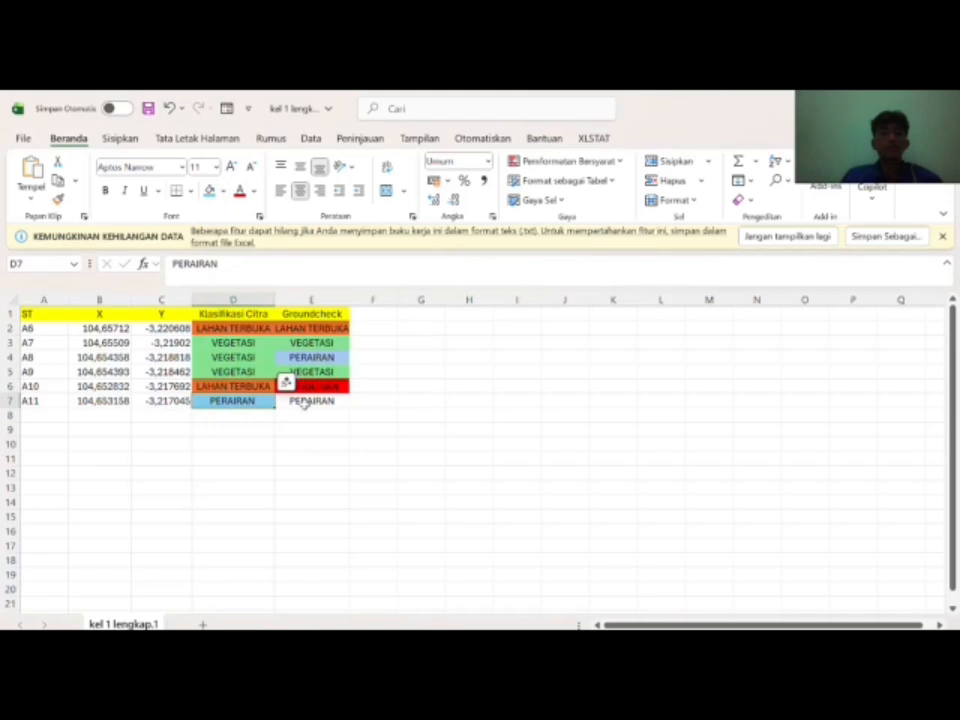
pyautogui.click(311, 400)
pyautogui.press('F4')
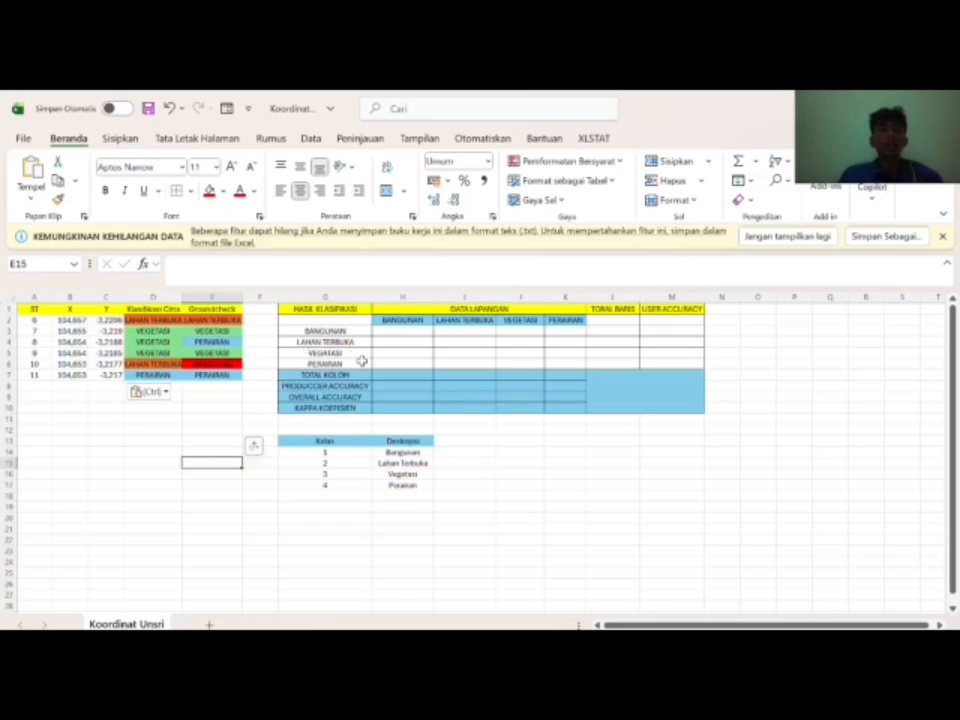
# Step: In the Koordinat Unsri sheet's matrix, compare the BANGUNAN results and enter 0 where the BANGUNAN row meets the BANGUNAN column
pyautogui.scroll(3, 362, 361)
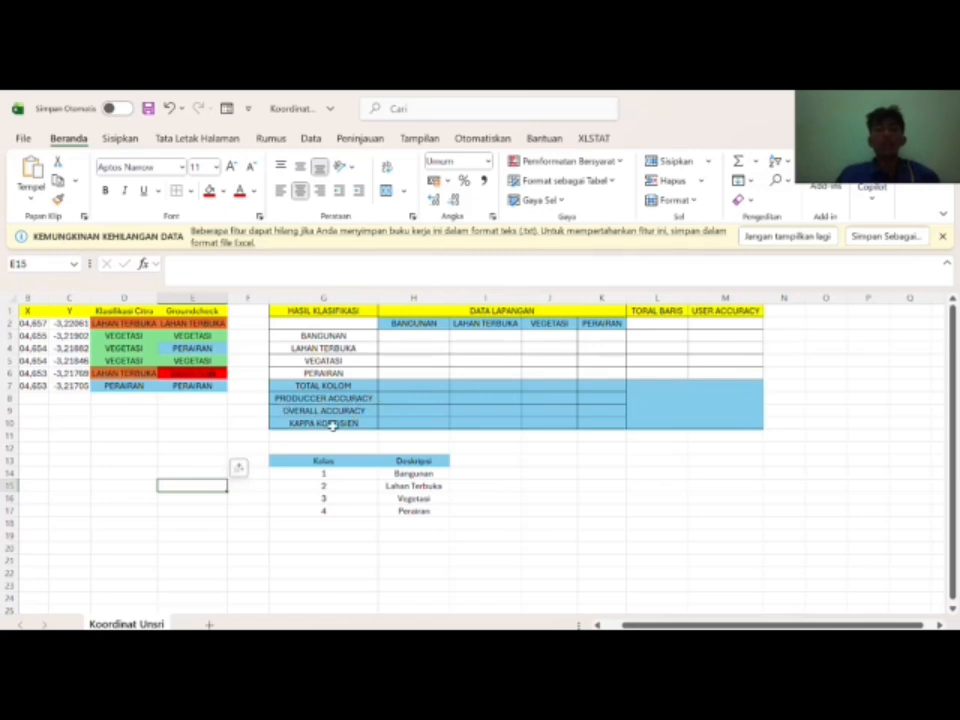
pyautogui.hscroll(-2, 340, 425)
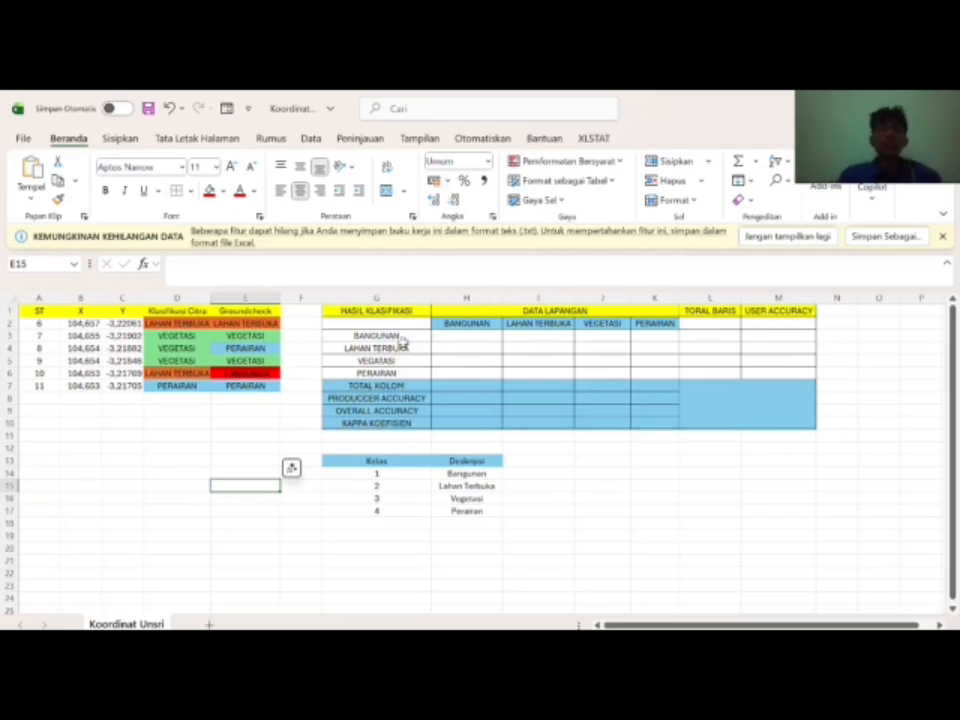
pyautogui.click(395, 336)
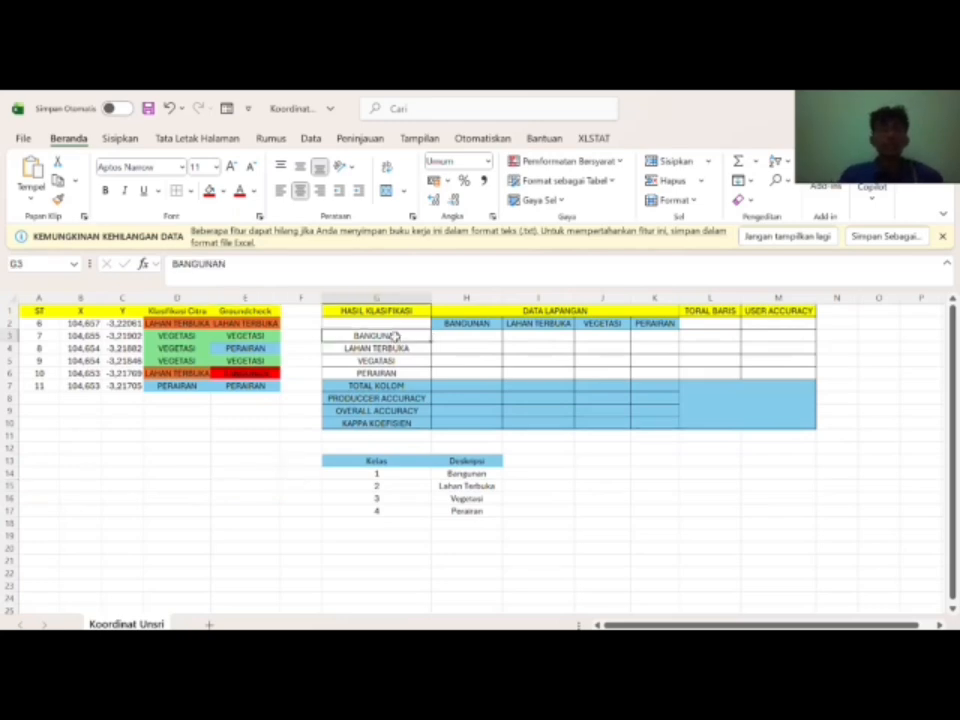
pyautogui.click(469, 321)
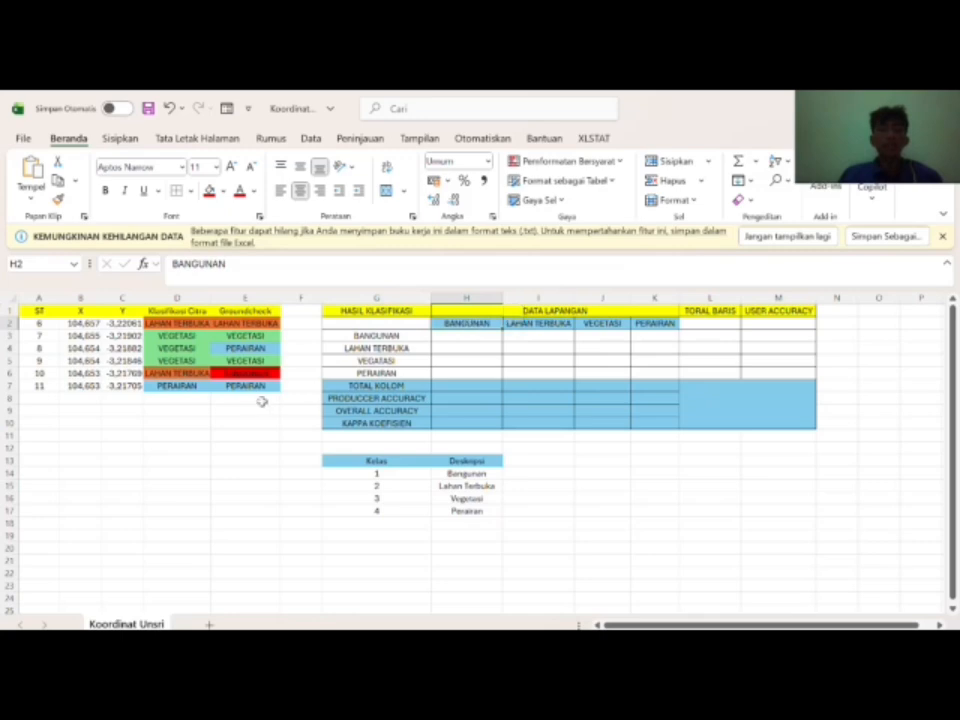
pyautogui.click(239, 374)
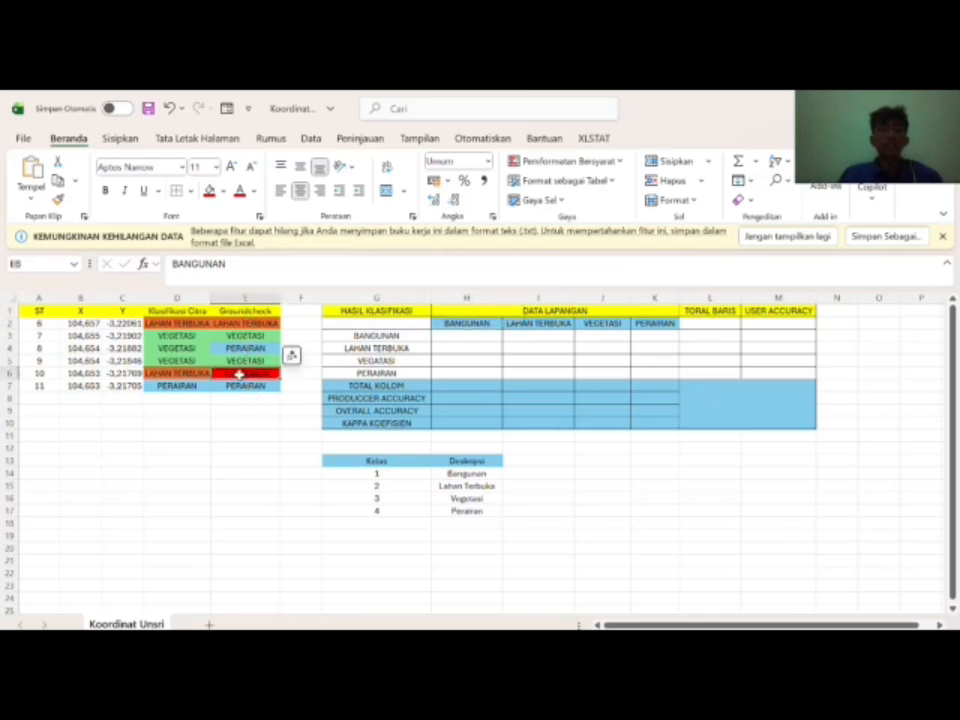
pyautogui.moveTo(200, 375); pyautogui.dragTo(229, 375)
pyautogui.click(229, 375)
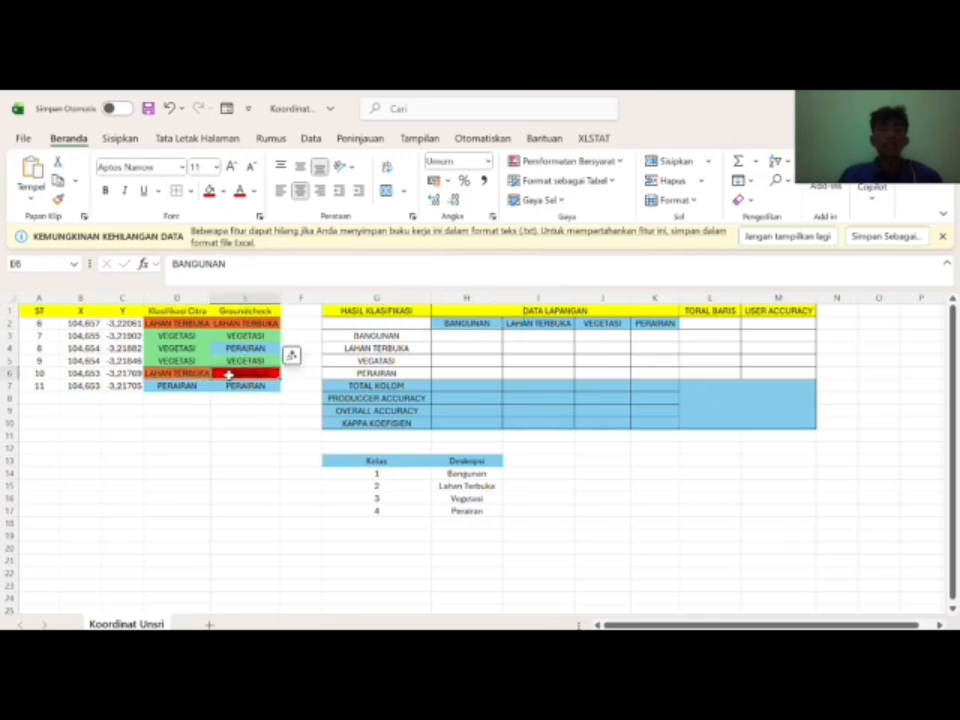
pyautogui.click(457, 336)
pyautogui.write('0')
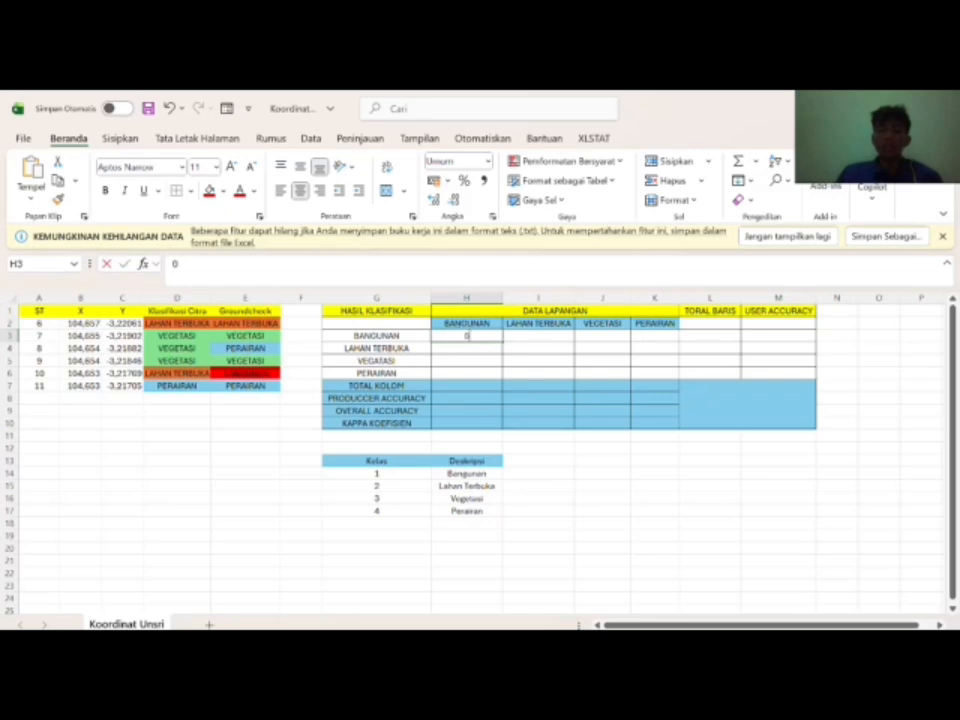
# Step: Complete the matrix's BANGUNAN row with 0 under LAHAN TERBUKA, VEGETASI and PERAIRAN
pyautogui.click(523, 336)
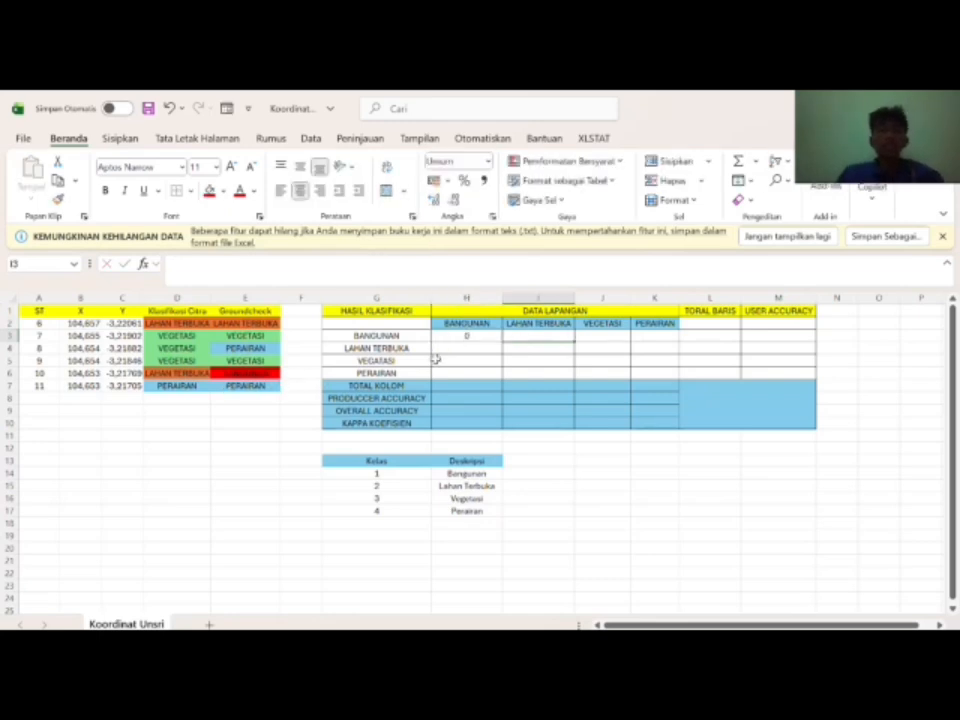
pyautogui.write('0')
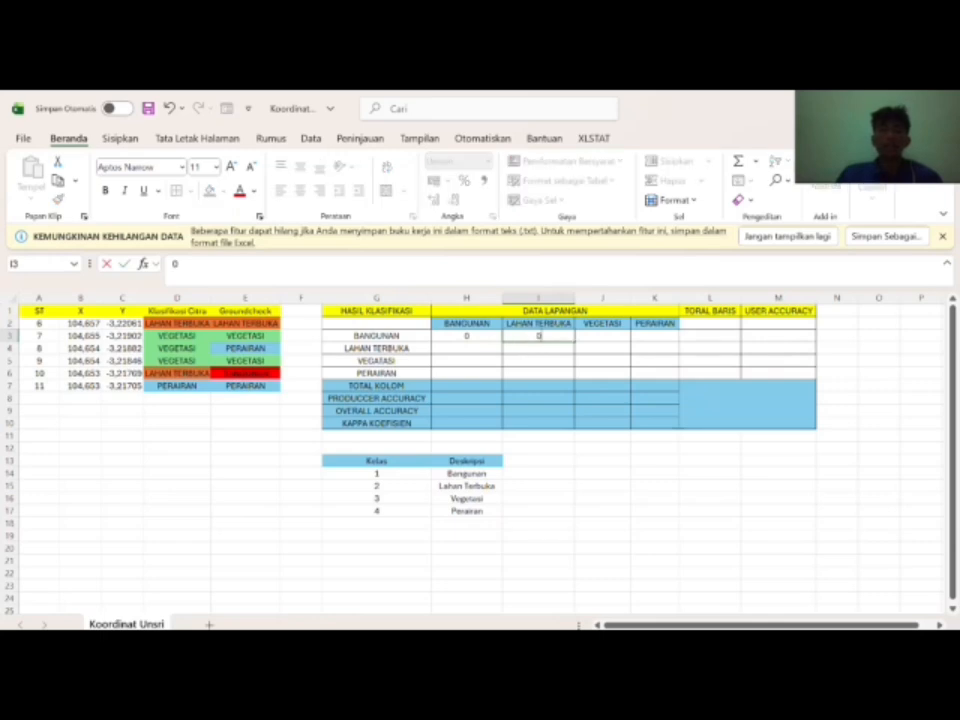
pyautogui.click(610, 338)
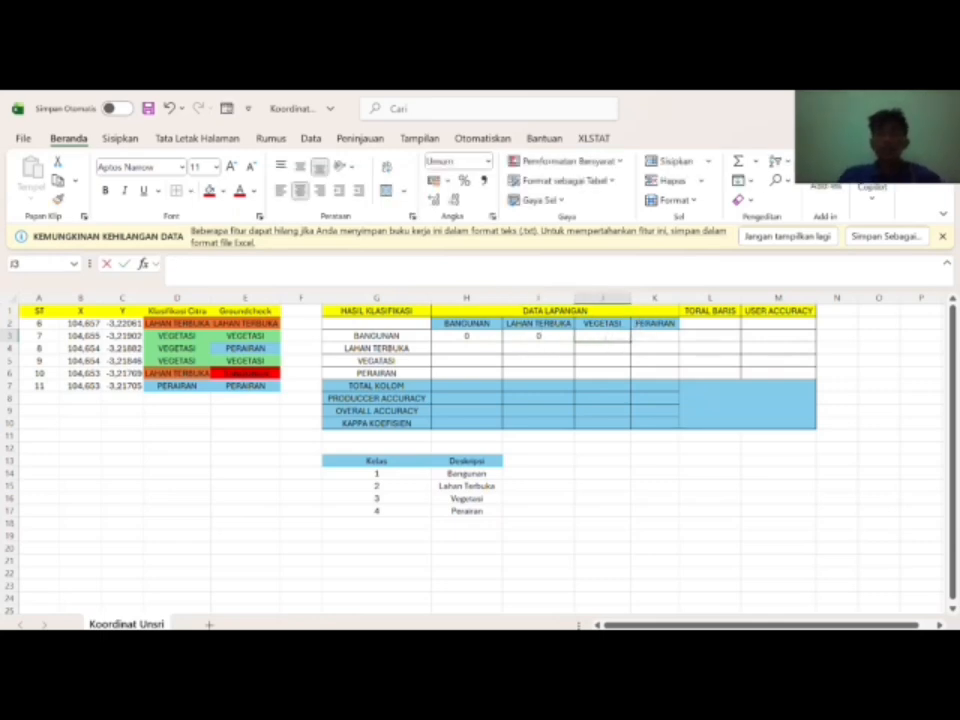
pyautogui.write('0')
pyautogui.click(658, 334)
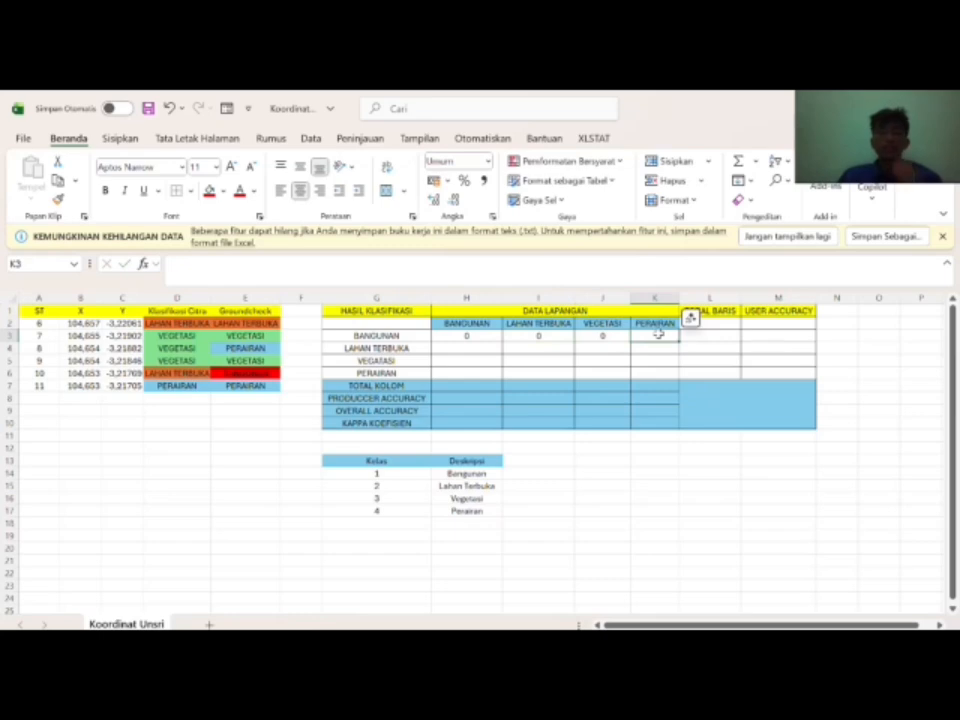
pyautogui.write('0')
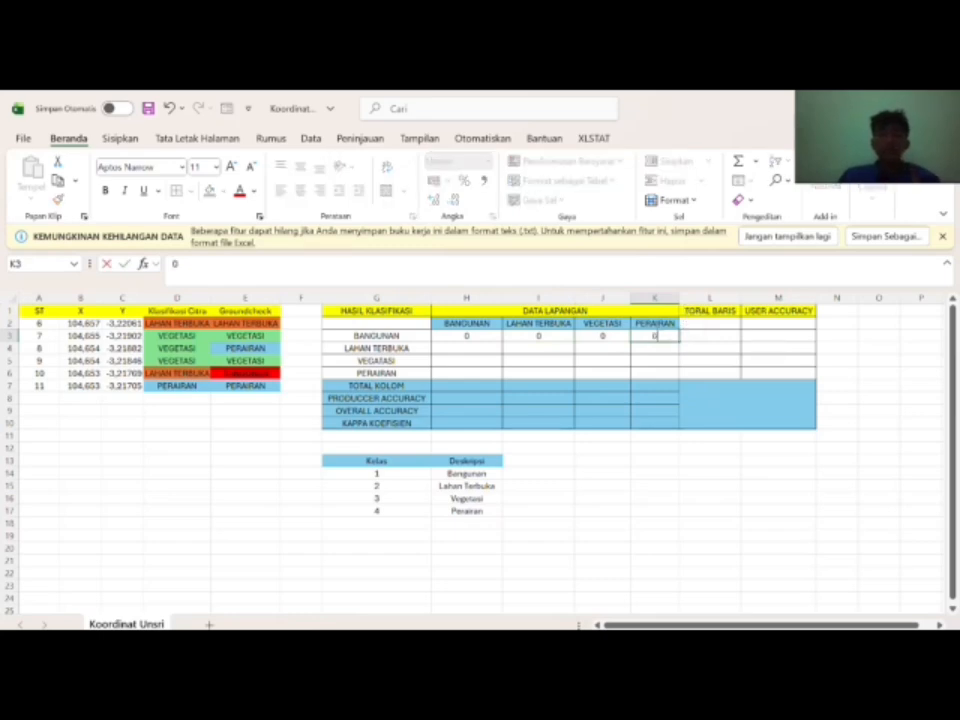
# Step: Fill the matrix's LAHAN TERBUKA row with 1 under BANGUNAN, 1 under LAHAN TERBUKA, 0 under VEGETASI and 0 under PERAIRAN
pyautogui.click(479, 347)
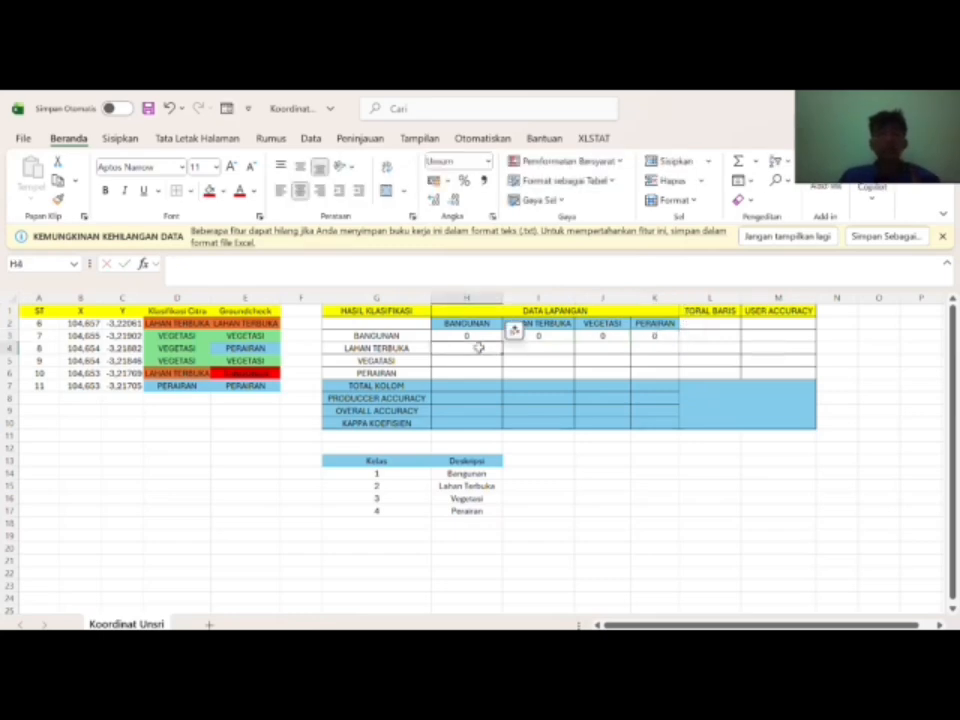
pyautogui.click(417, 349)
pyautogui.click(464, 321)
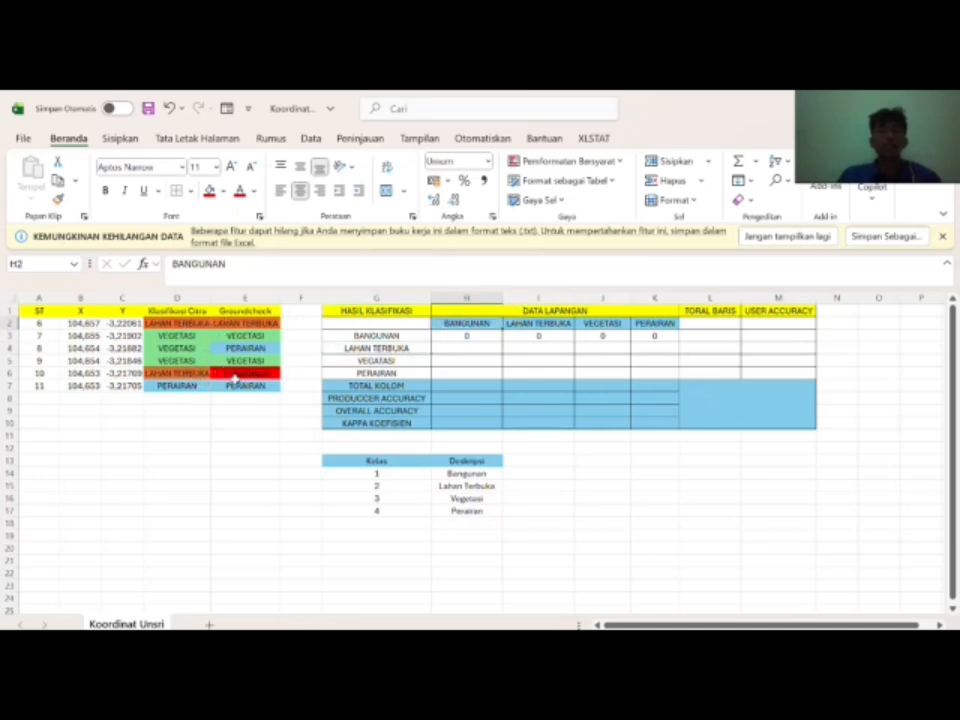
pyautogui.click(466, 348)
pyautogui.write('1')
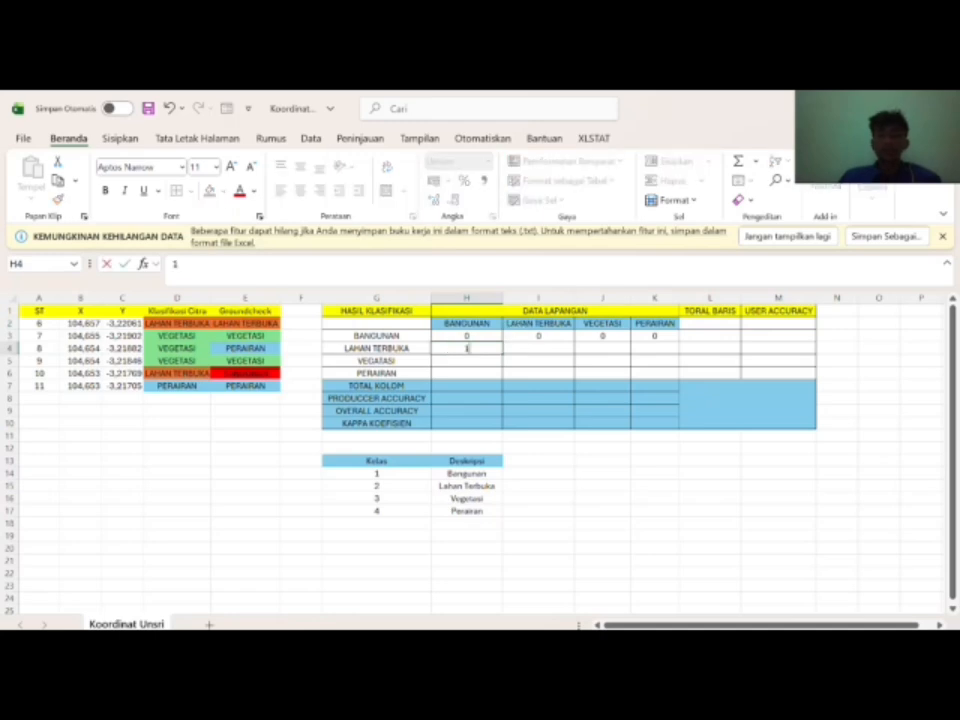
pyautogui.click(548, 351)
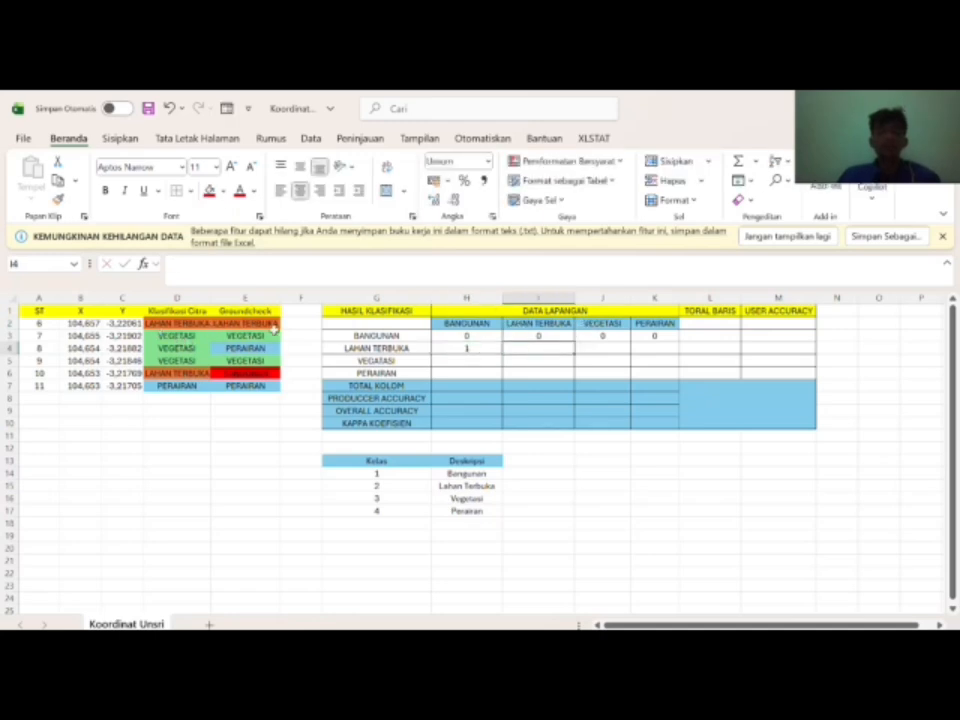
pyautogui.write('1')
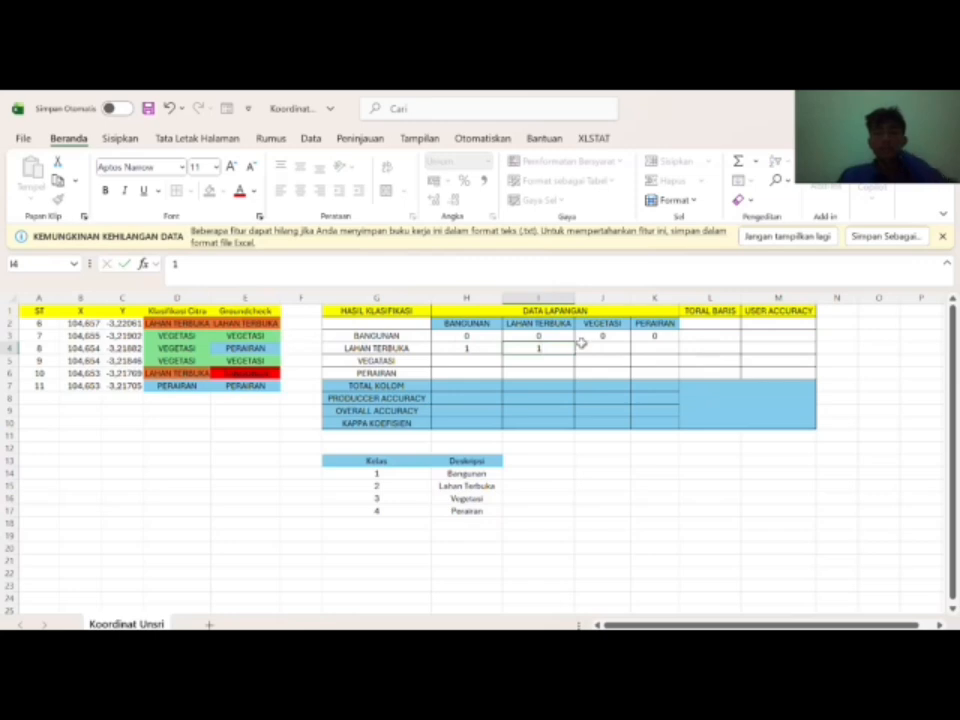
pyautogui.click(581, 345)
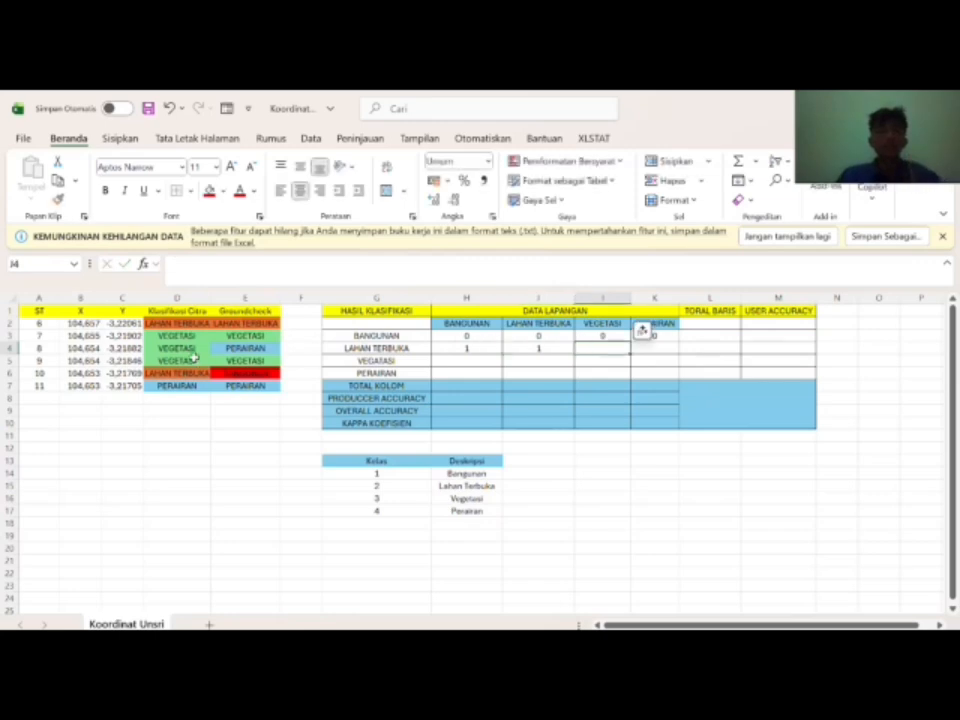
pyautogui.write('0')
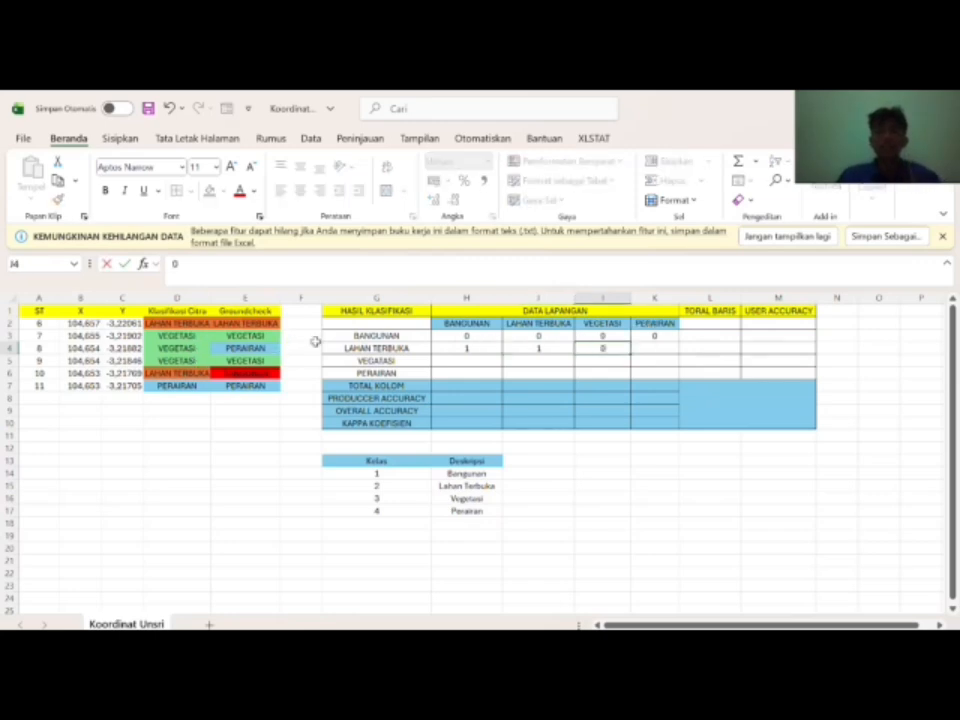
pyautogui.click(650, 349)
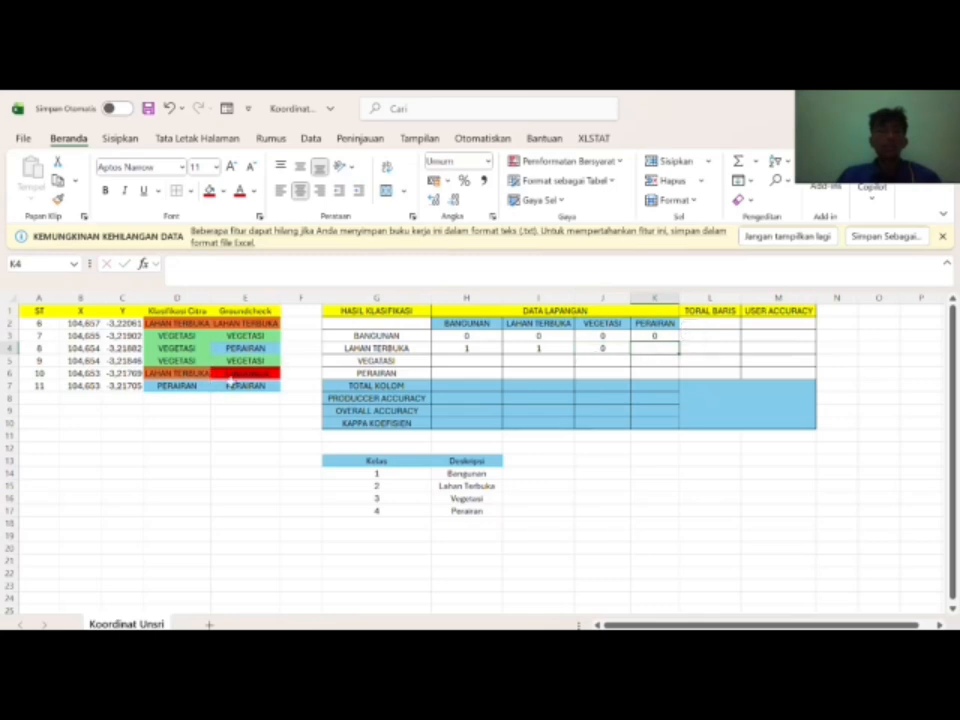
pyautogui.write('0')
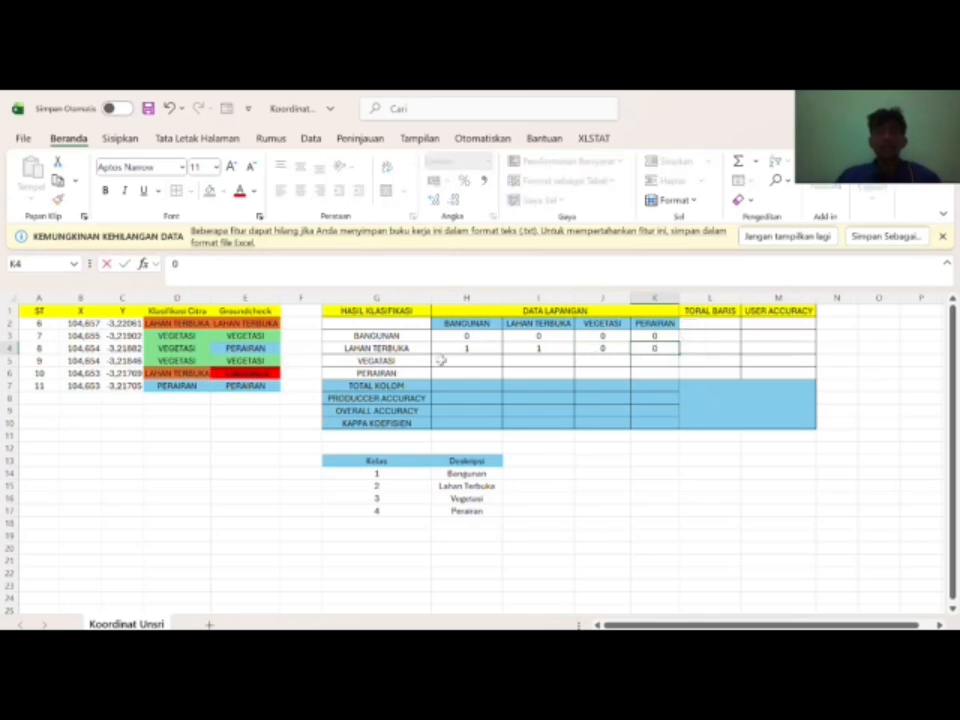
# Step: Fill the matrix's VEGATASI row with 0 under BANGUNAN, 0 under LAHAN TERBUKA, 2 under VEGETASI and 1 under PERAIRAN
pyautogui.click(440, 360)
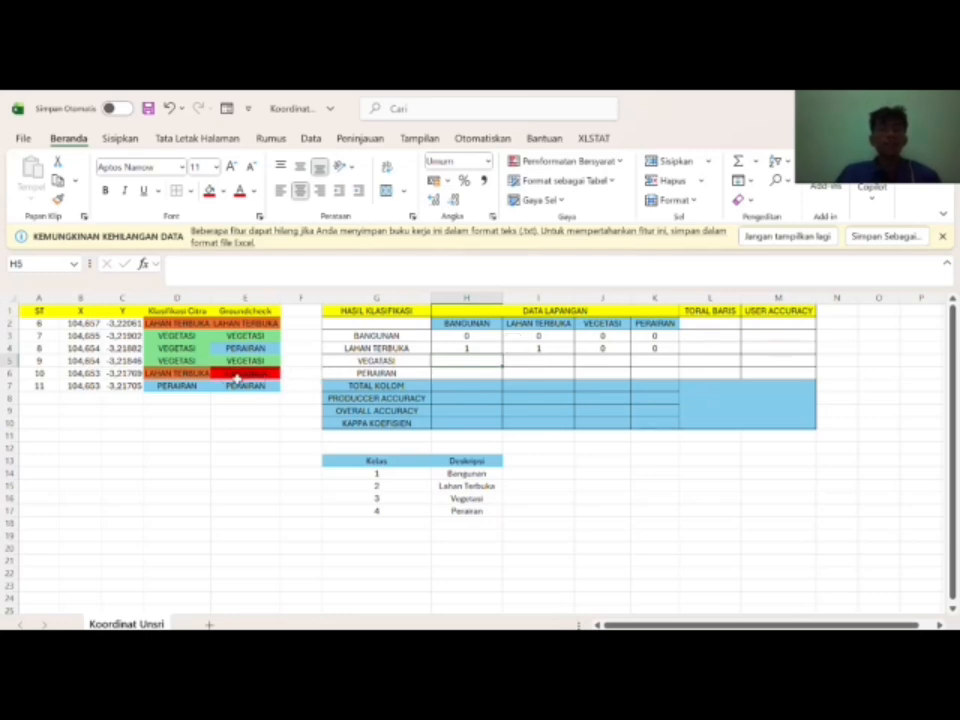
pyautogui.write('0')
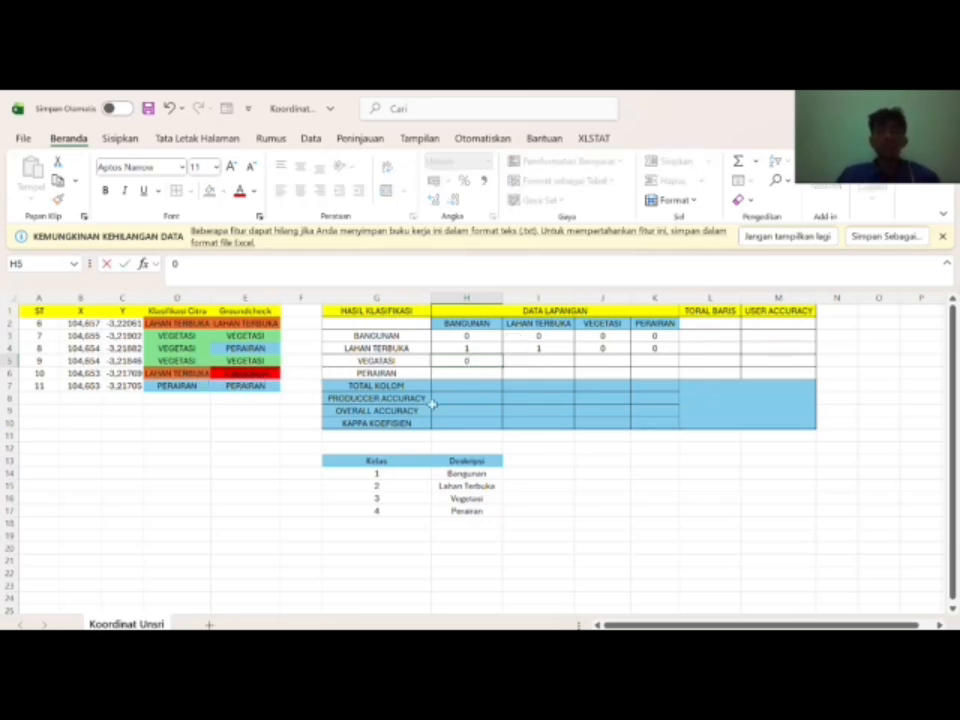
pyautogui.click(539, 361)
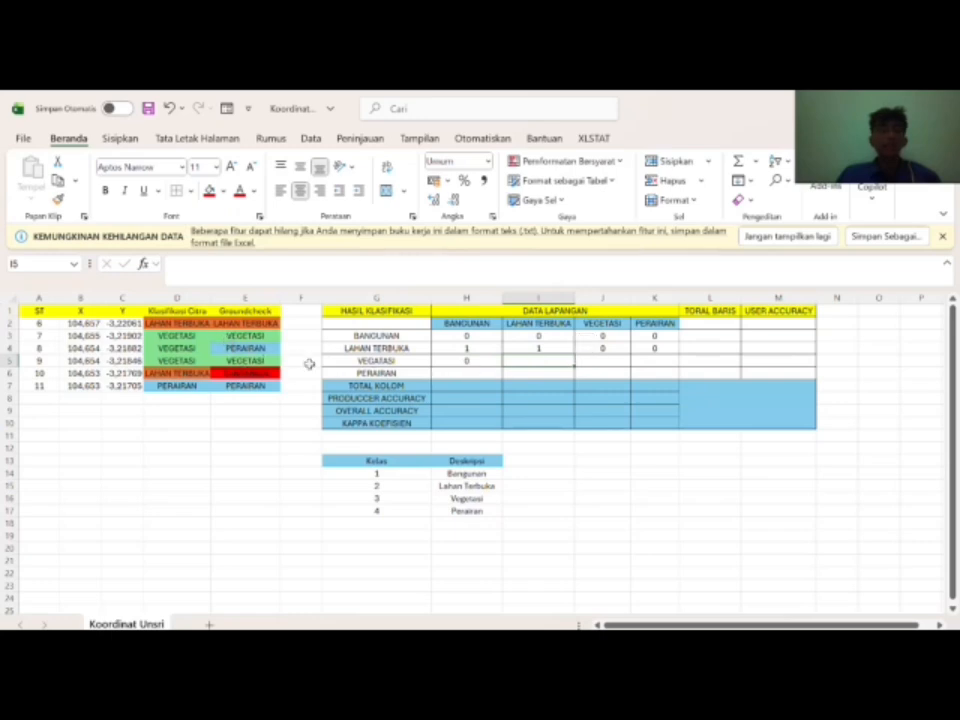
pyautogui.write('0')
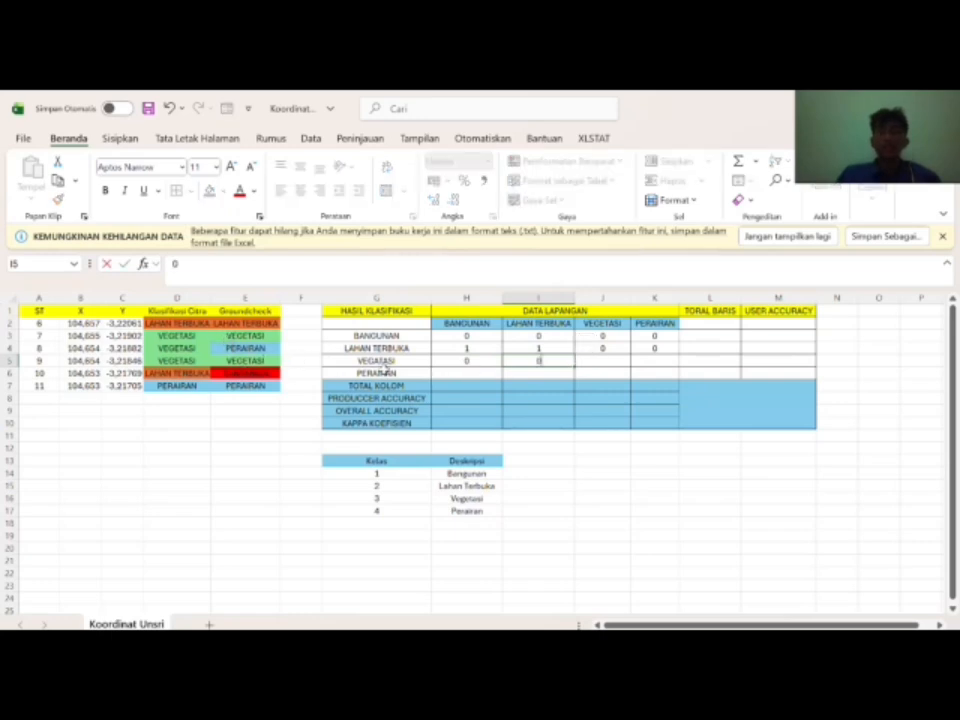
pyautogui.click(603, 363)
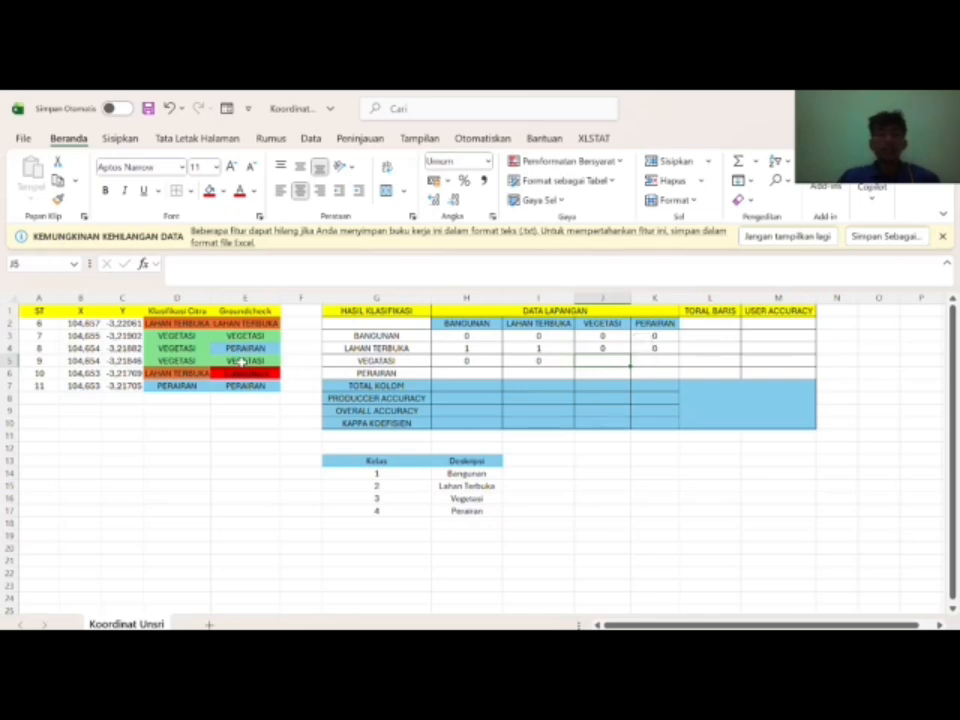
pyautogui.write('2')
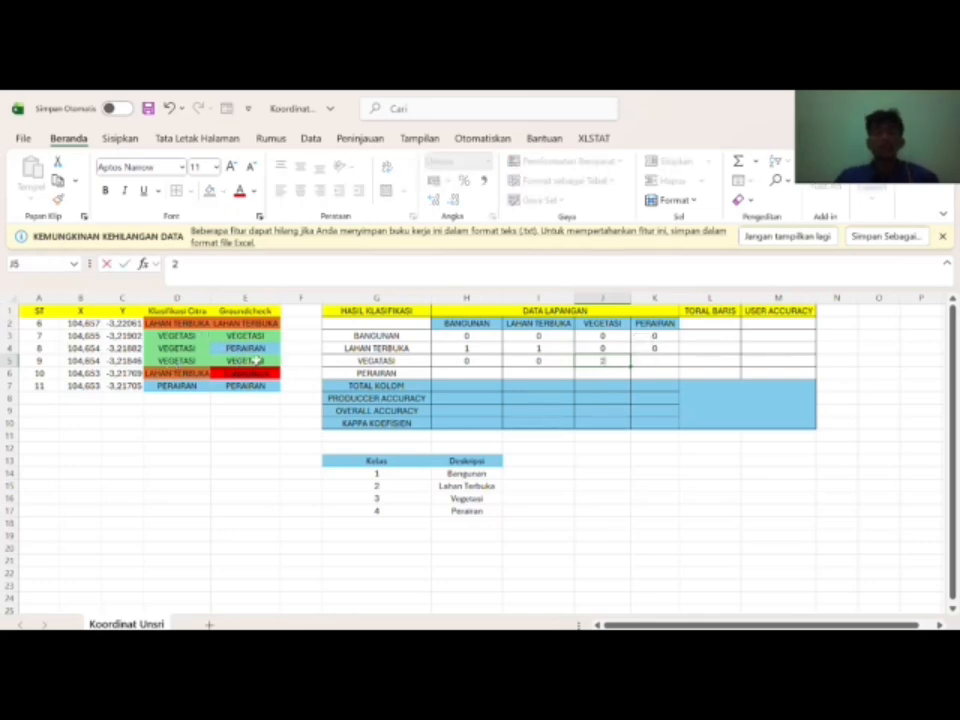
pyautogui.click(642, 363)
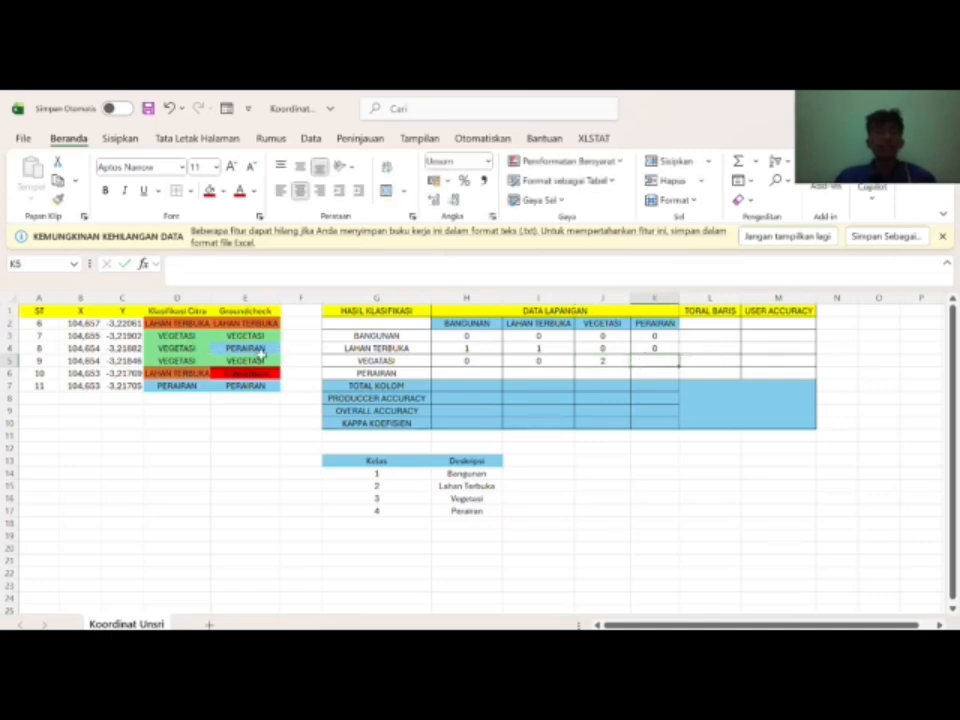
pyautogui.write('1')
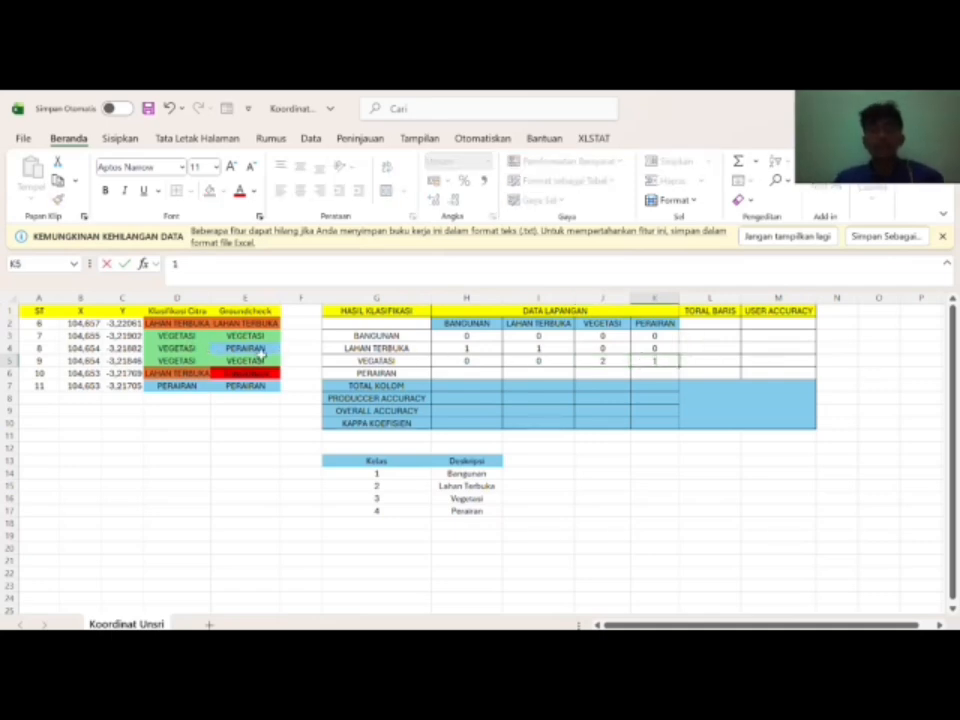
pyautogui.click(440, 372)
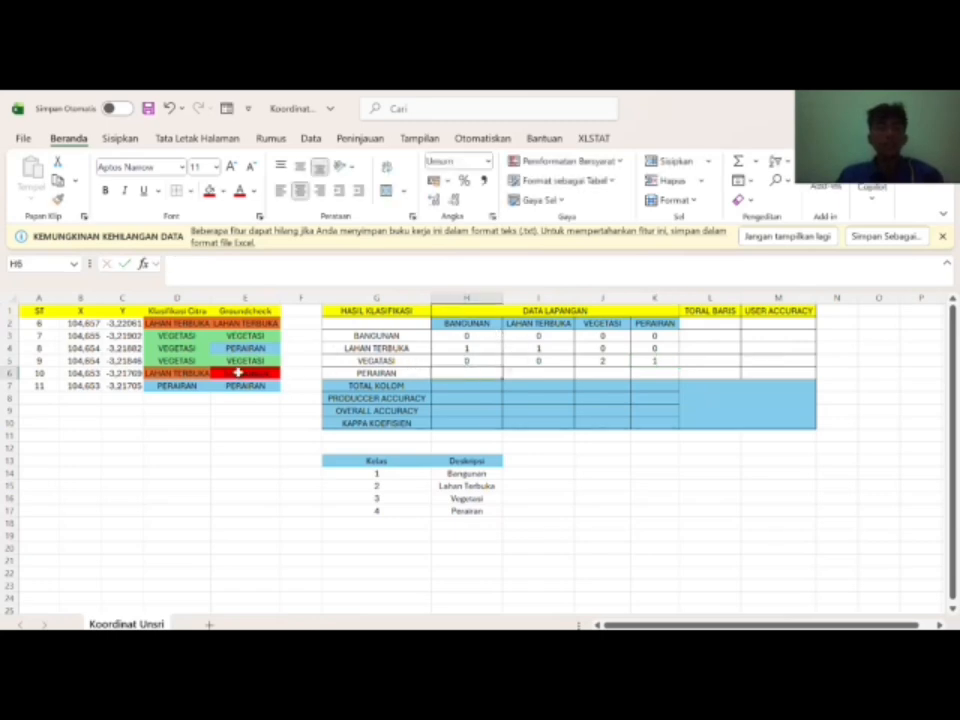
# Step: Fill the matrix's PERAIRAN row with 0 under BANGUNAN, 0 under LAHAN TERBUKA, 0 under VEGETASI and 1 under PERAIRAN
pyautogui.write('0')
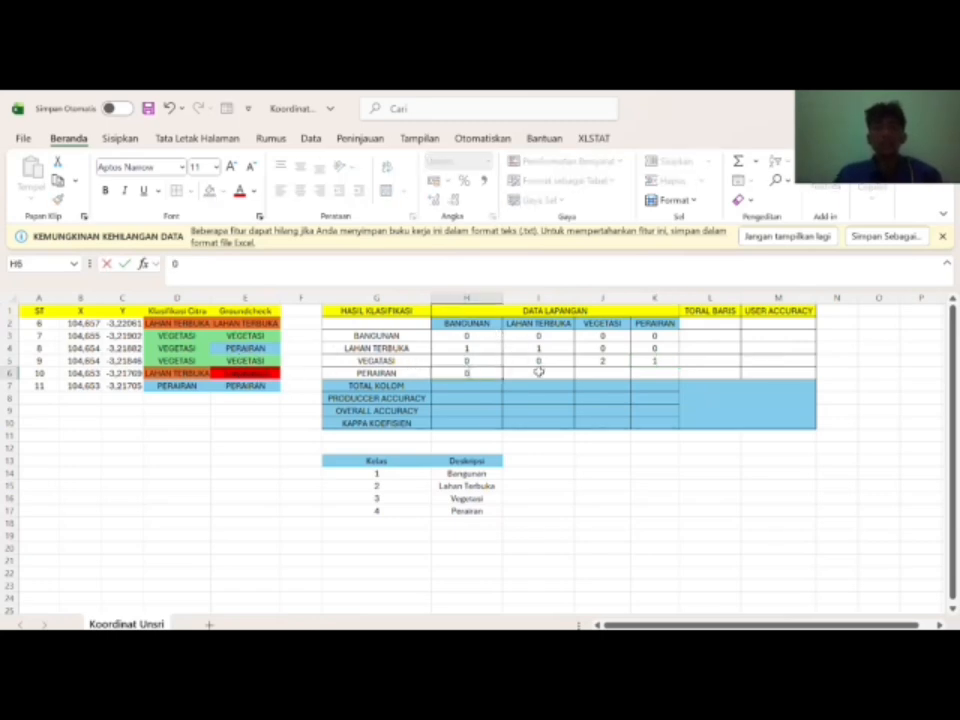
pyautogui.click(537, 372)
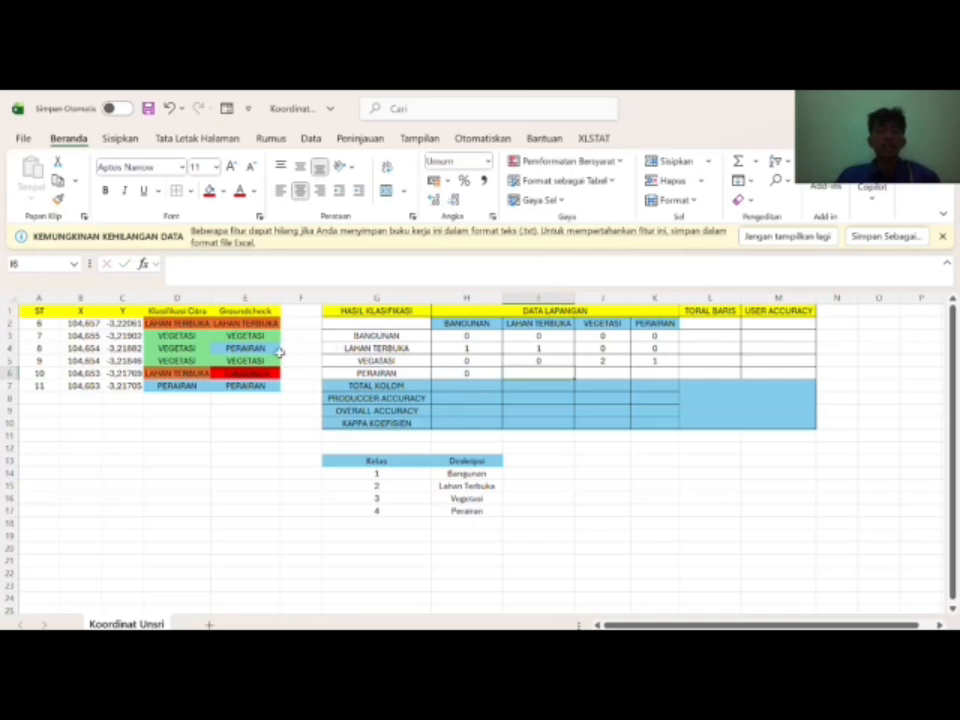
pyautogui.write('0')
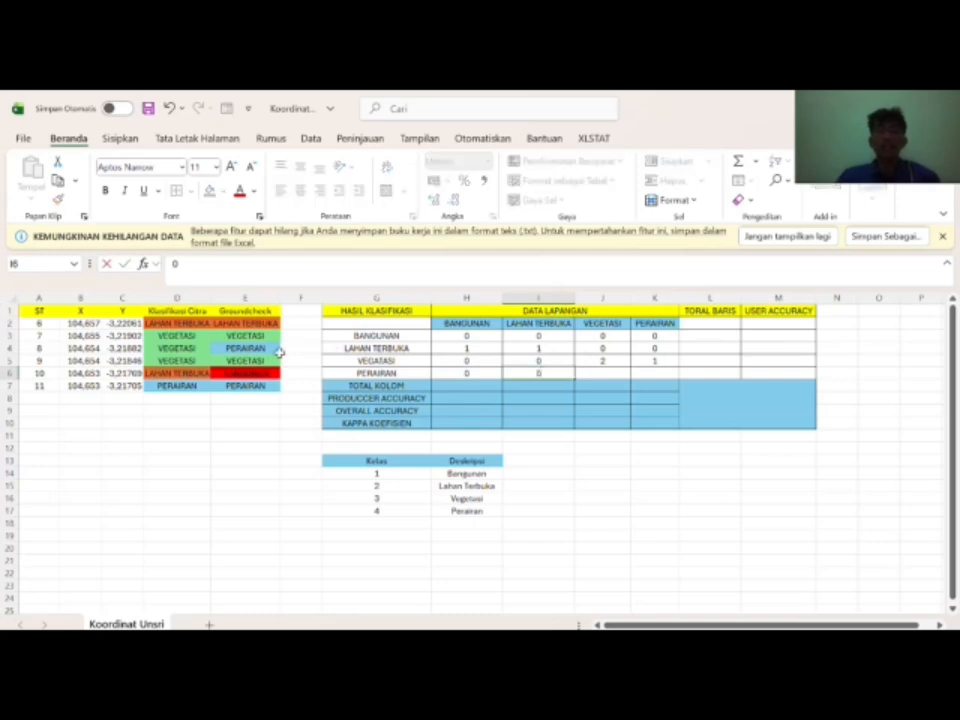
pyautogui.click(603, 372)
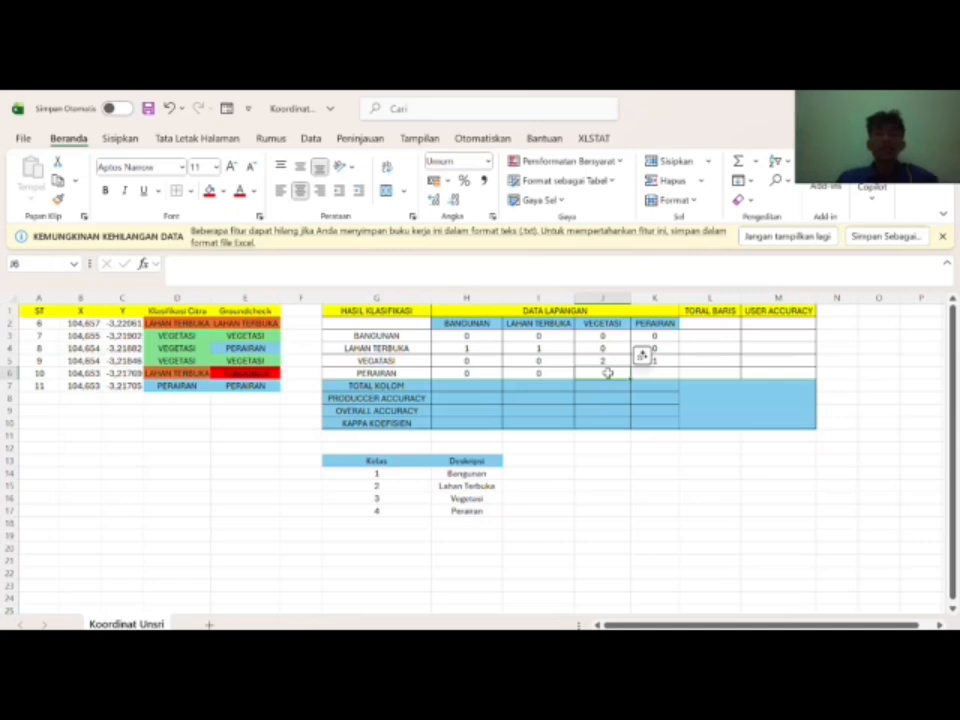
pyautogui.write('0')
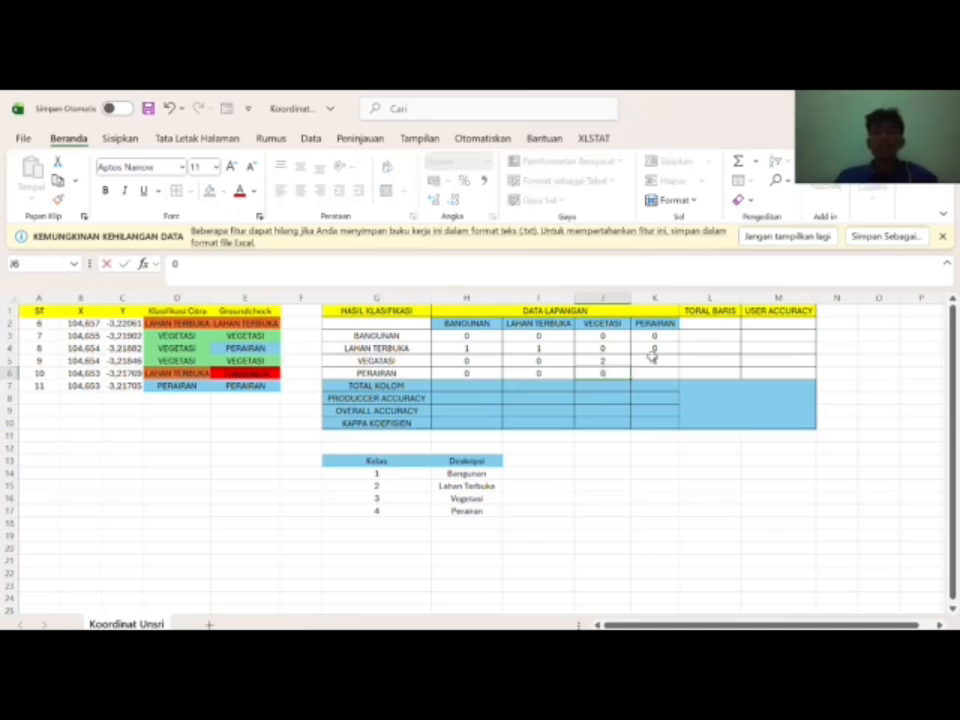
pyautogui.click(660, 372)
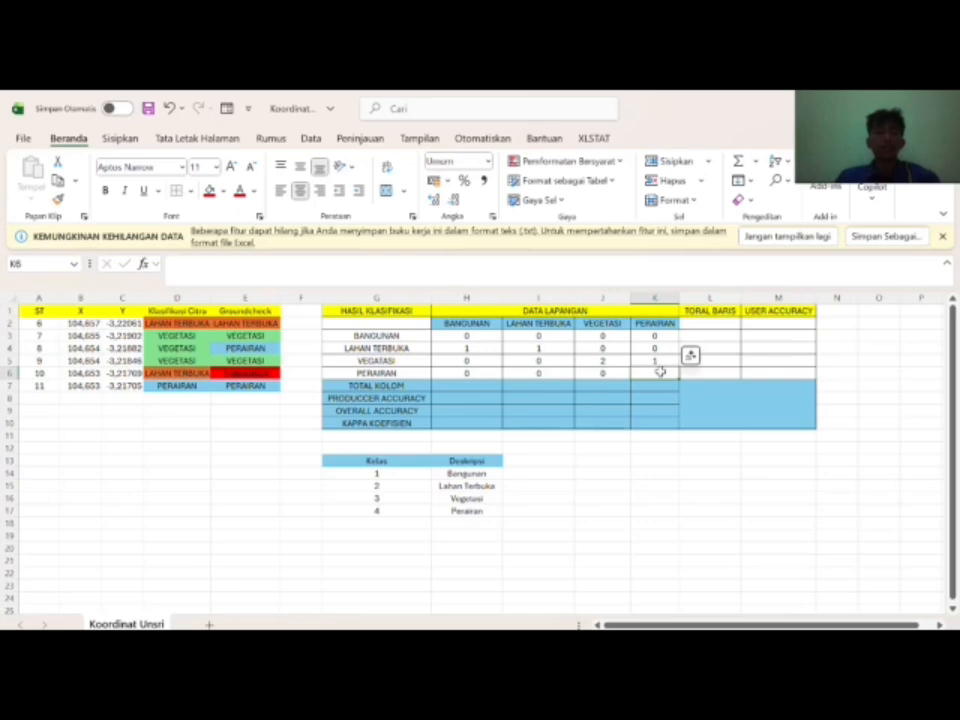
pyautogui.write('1')
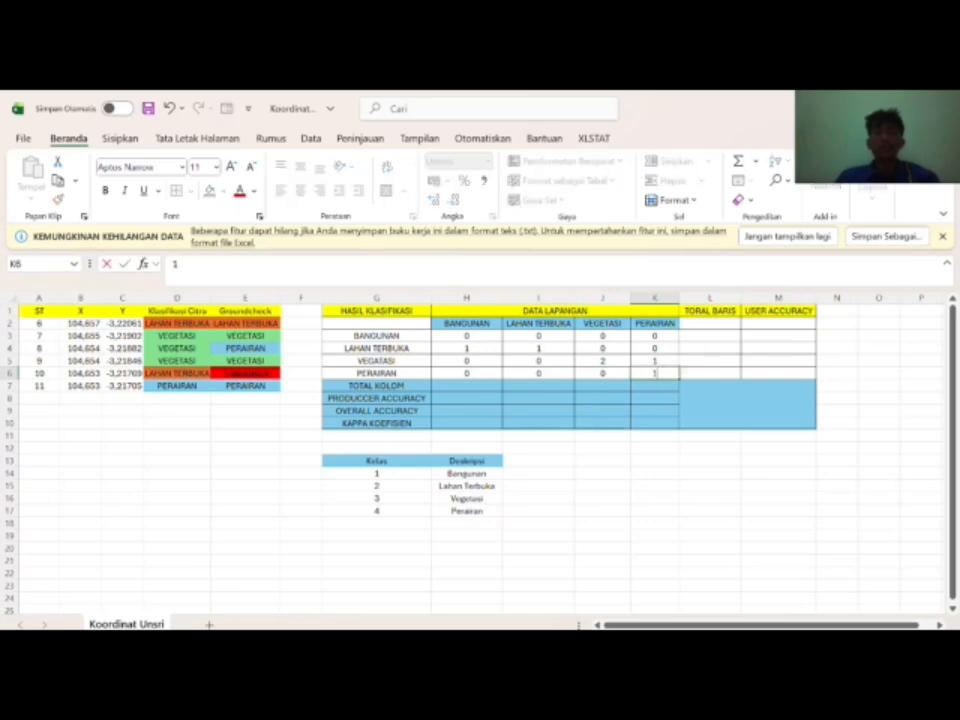
pyautogui.click(616, 408)
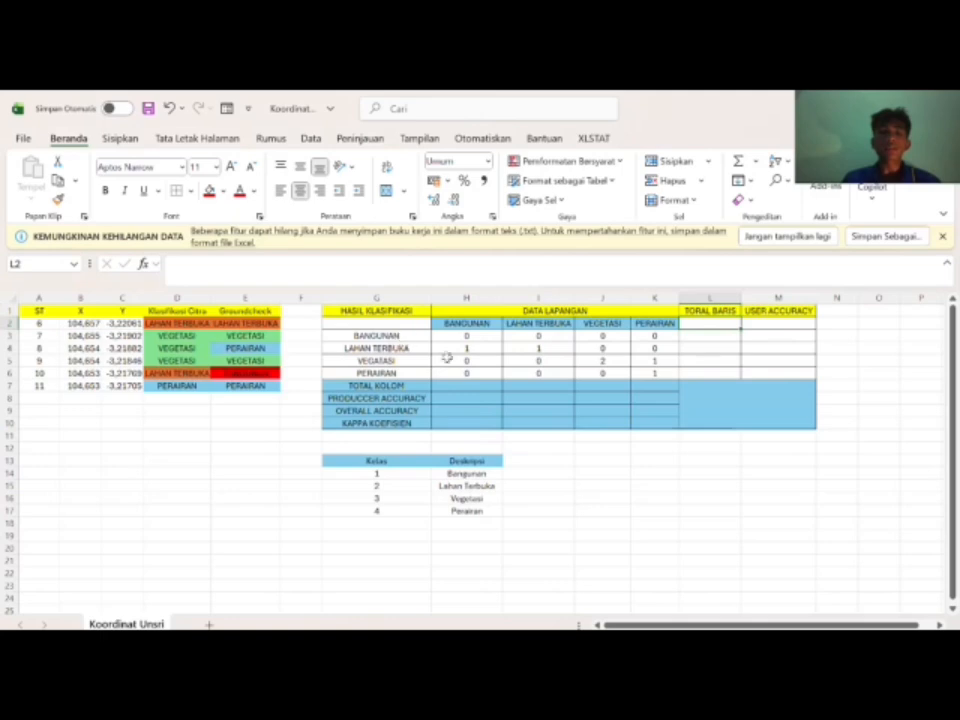
pyautogui.click(500, 360)
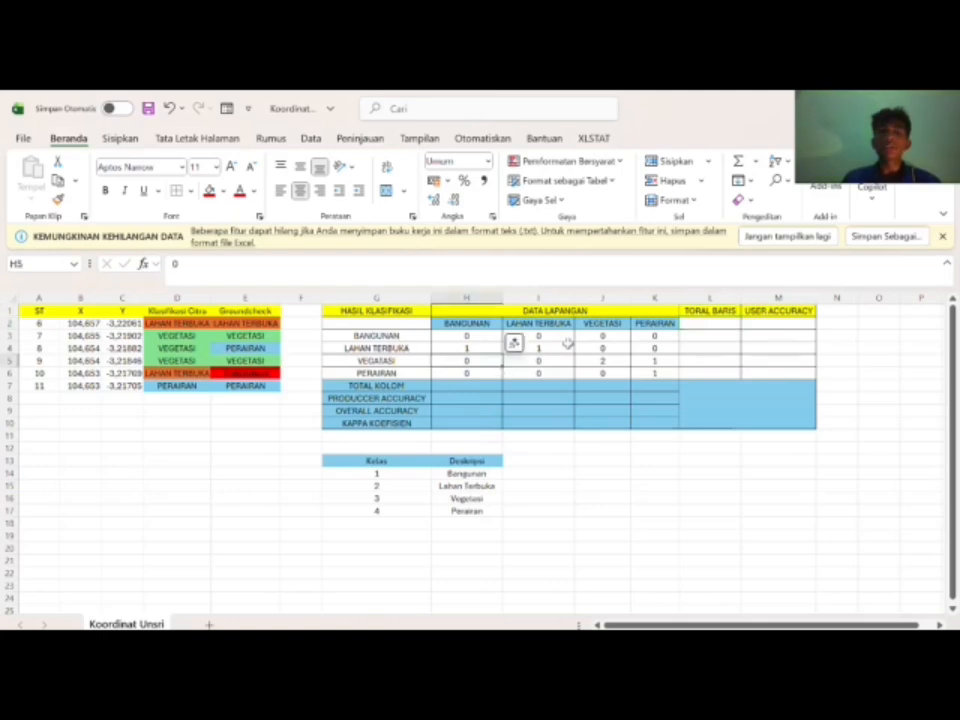
# Step: Total the BANGUNAN row in the TORAL BARIS column with a SUM of H3:K3
pyautogui.click(706, 336)
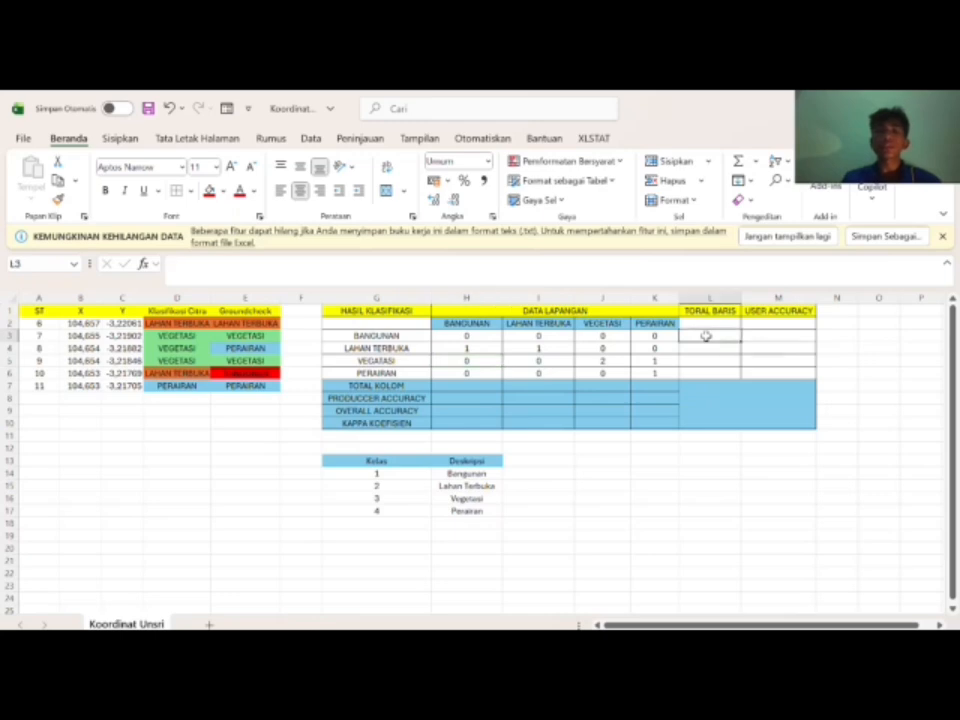
pyautogui.click(280, 270)
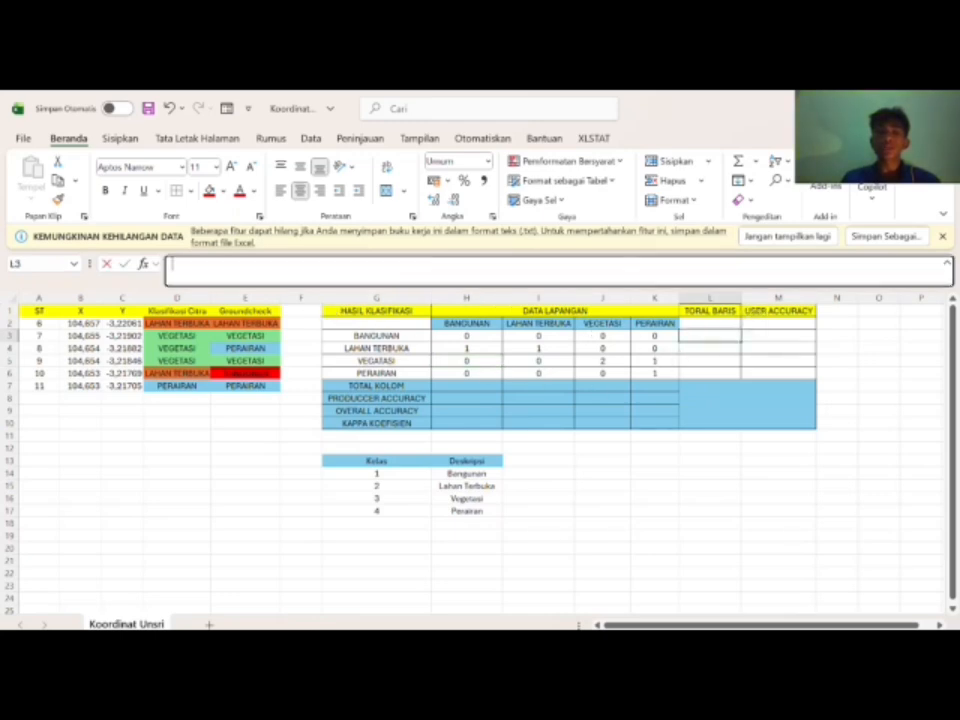
pyautogui.write('=')
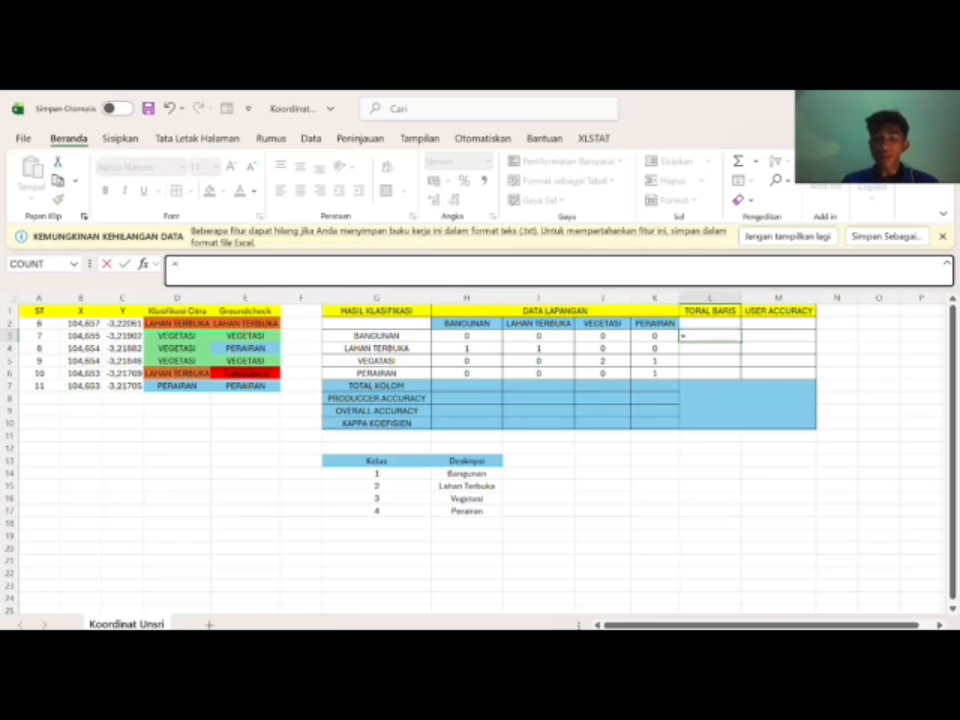
pyautogui.write('SUM')
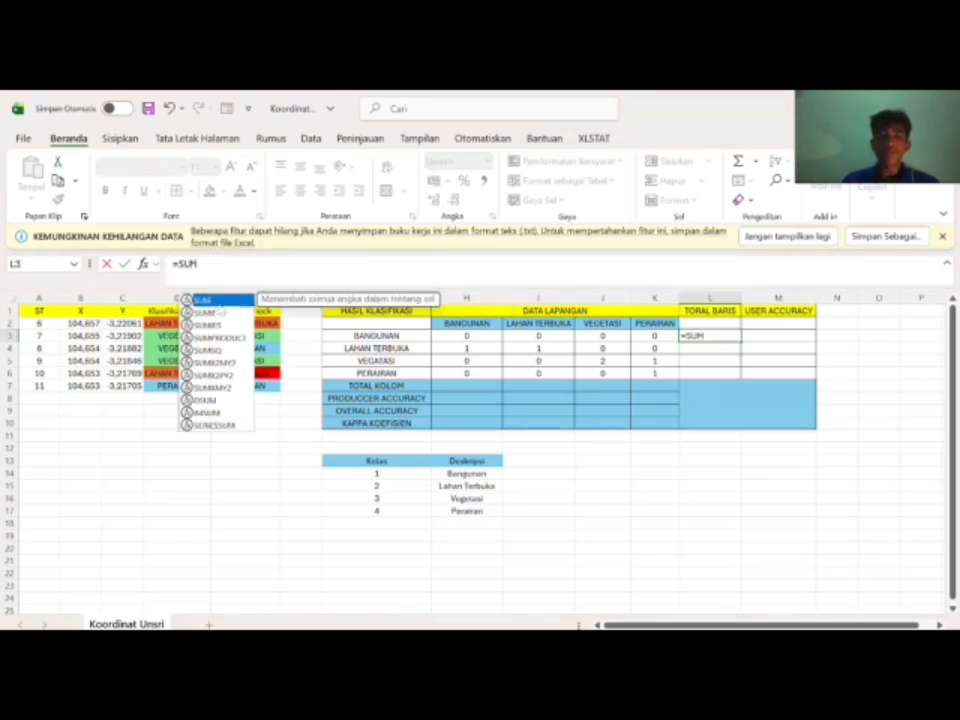
pyautogui.write('(')
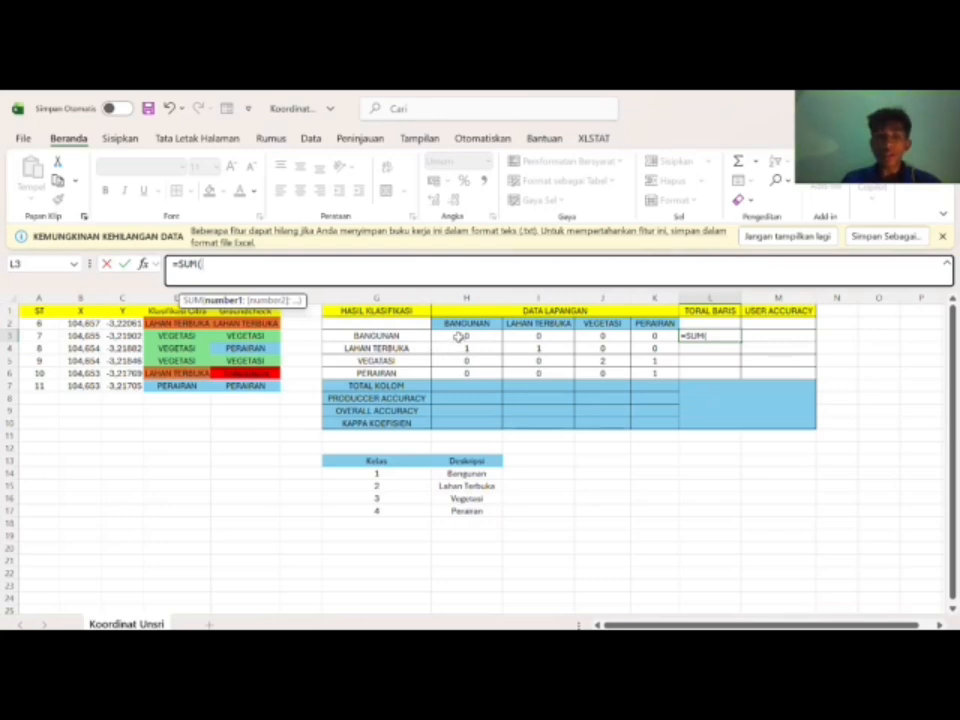
pyautogui.moveTo(458, 337); pyautogui.dragTo(650, 336)
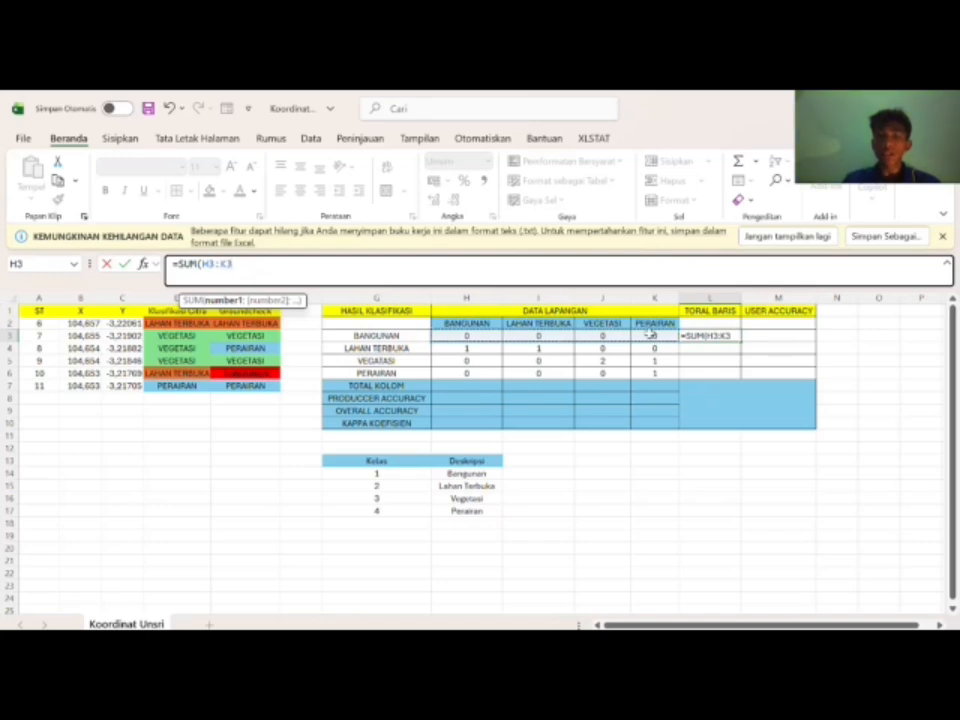
pyautogui.write(')')
pyautogui.press('Return')
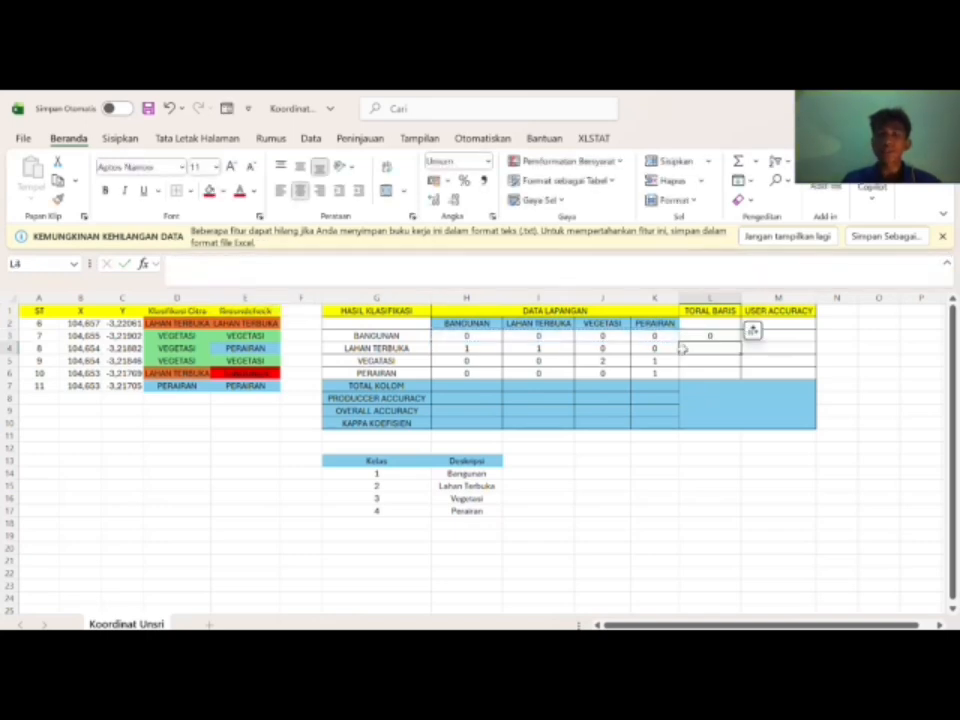
# Step: Enter a SUM formula for the LAHAN TERBUKA row in the TORAL BARIS column, with H4 as its reference
pyautogui.write('=')
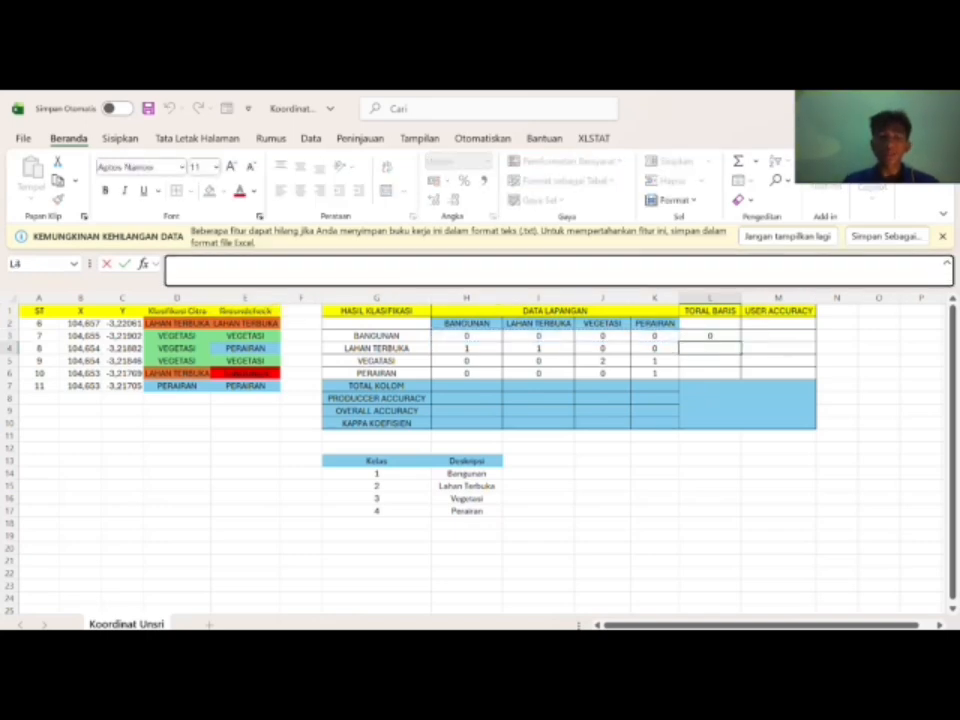
pyautogui.write('SUM')
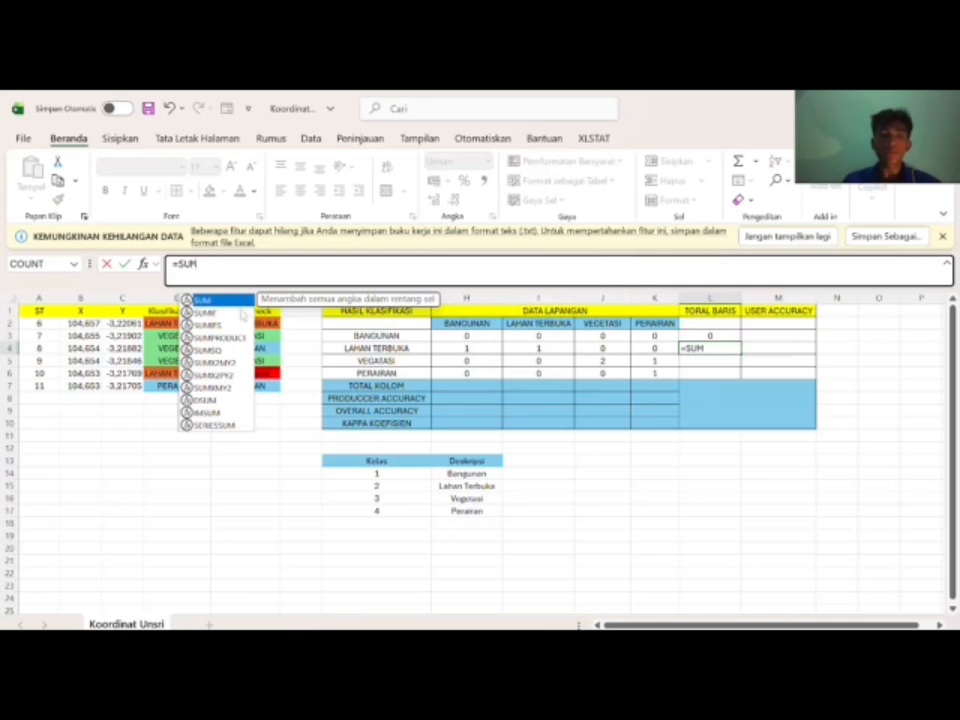
pyautogui.doubleClick(240, 302)
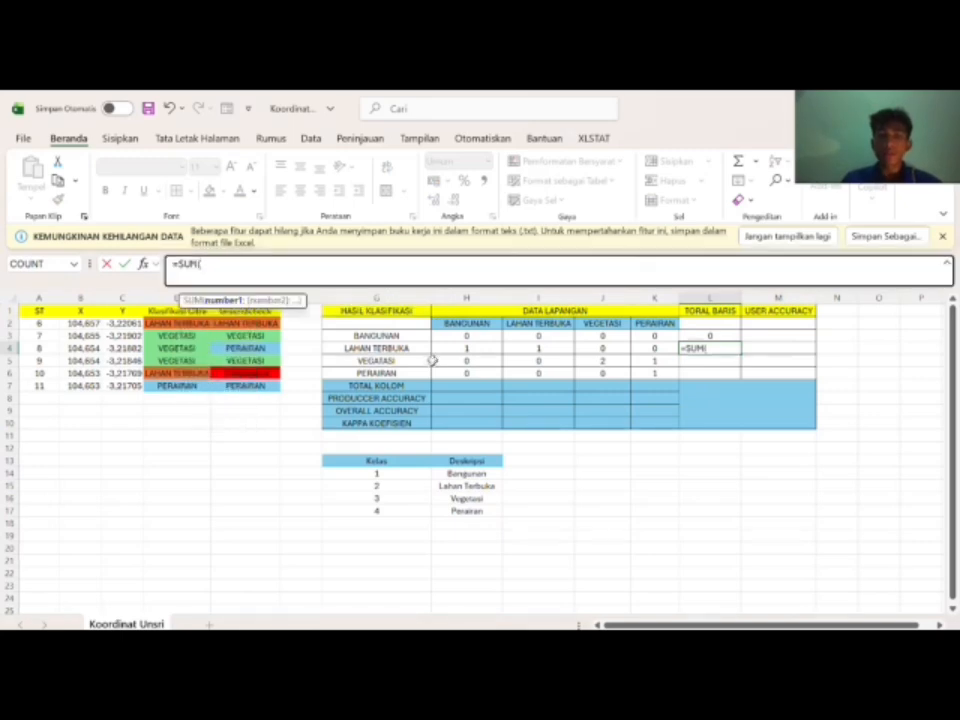
pyautogui.click(464, 351)
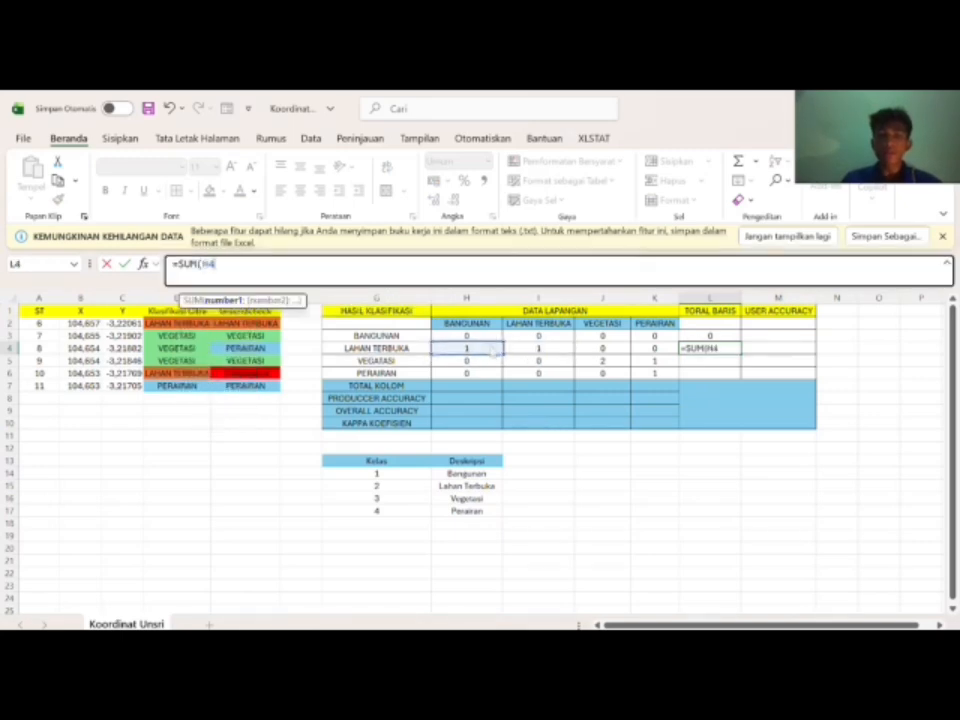
pyautogui.moveTo(485, 347); pyautogui.dragTo(523, 349)
pyautogui.click(493, 346)
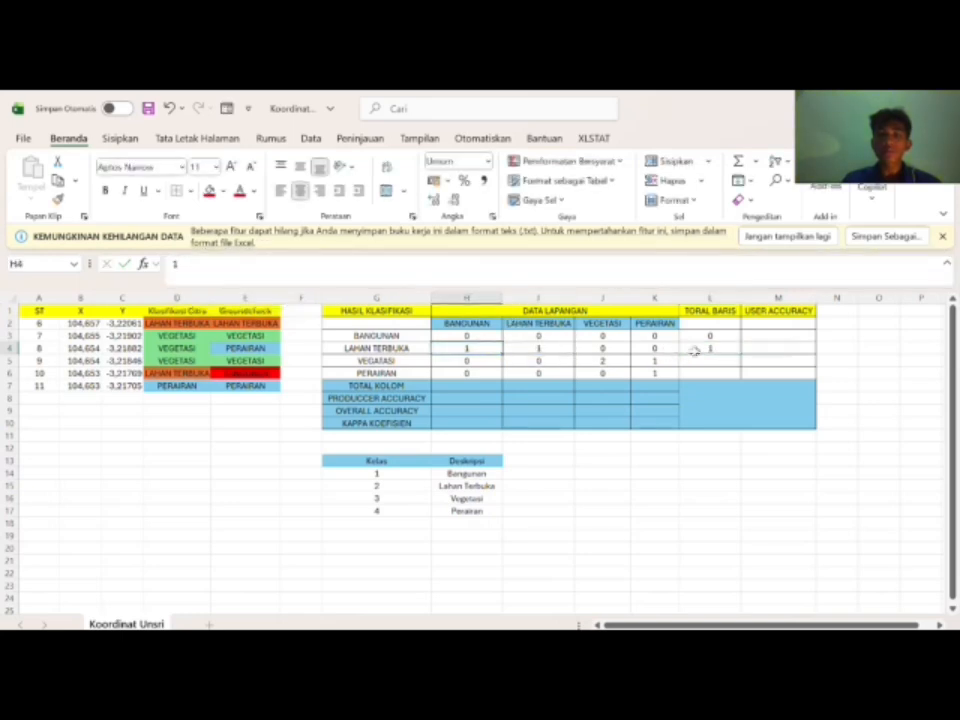
# Step: Correct the LAHAN TERBUKA row's total so that it sums H4:K4
pyautogui.click(705, 350)
pyautogui.press('F2')
pyautogui.press('BackSpace')
pyautogui.press('BackSpace')
pyautogui.press('BackSpace')
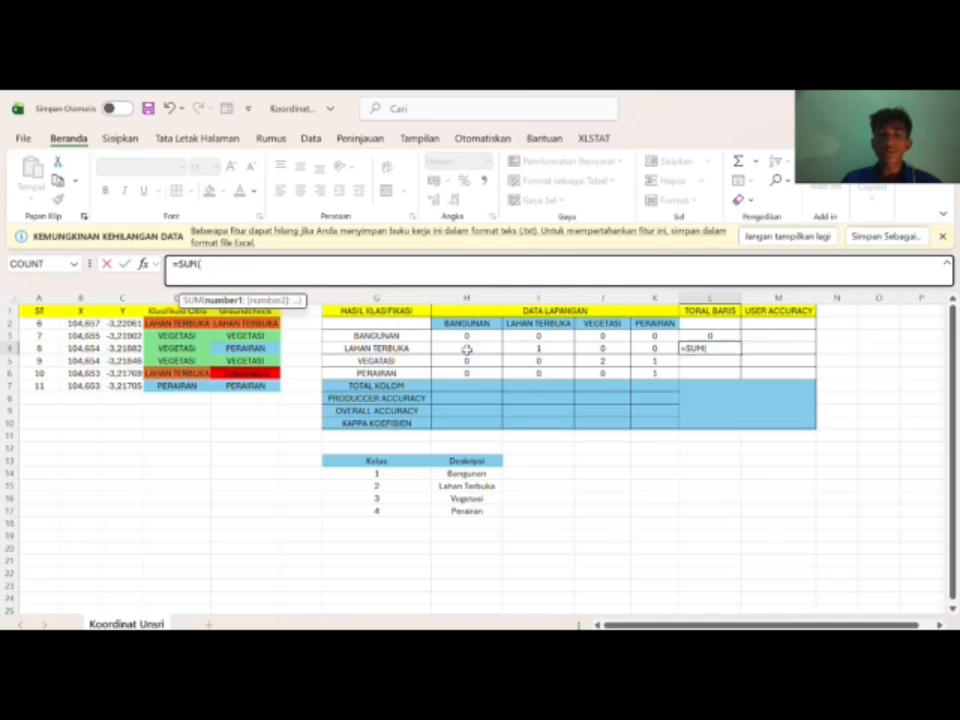
pyautogui.moveTo(469, 349); pyautogui.dragTo(650, 352)
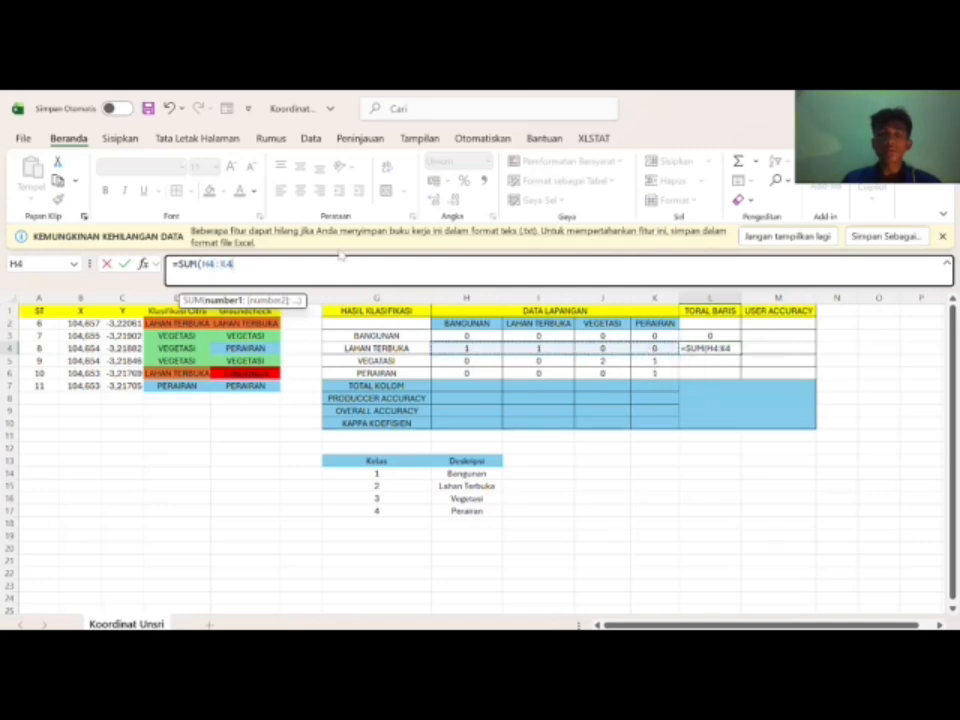
pyautogui.press('Return')
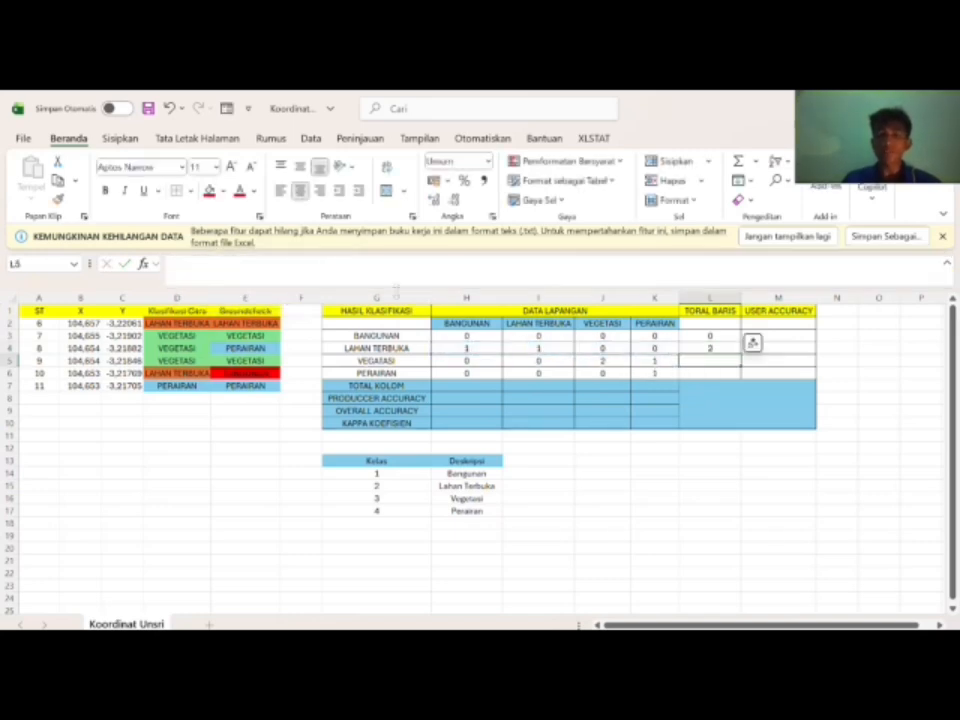
# Step: Total the VEGATASI row with a SUM of H5:K5 and the PERAIRAN row with a SUM over its four class columns
pyautogui.write('=SUM')
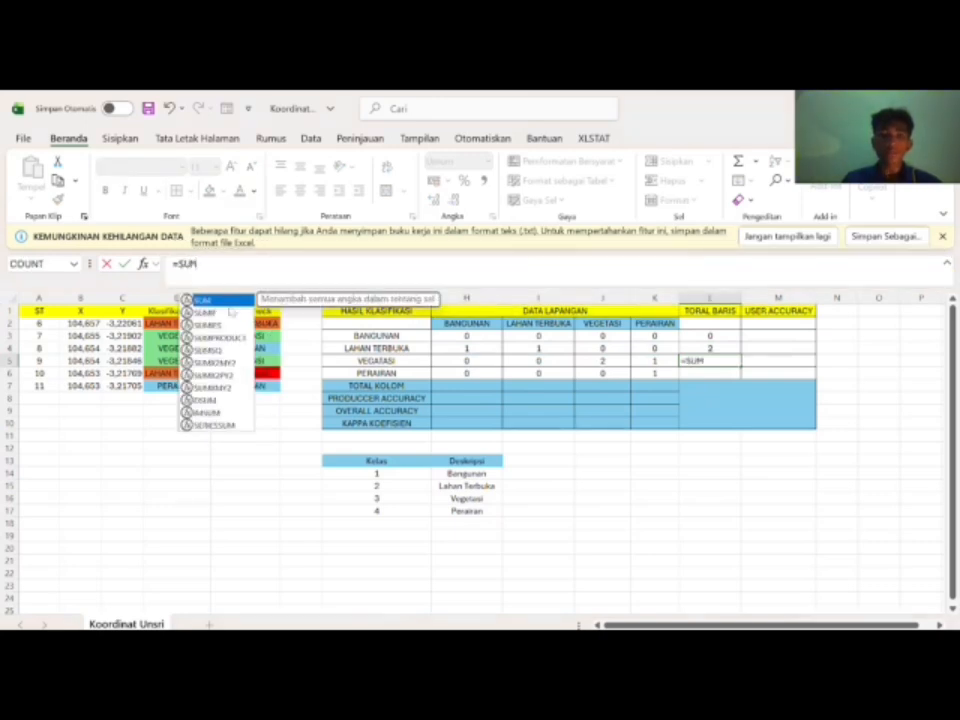
pyautogui.write('(')
pyautogui.moveTo(467, 365); pyautogui.dragTo(640, 360)
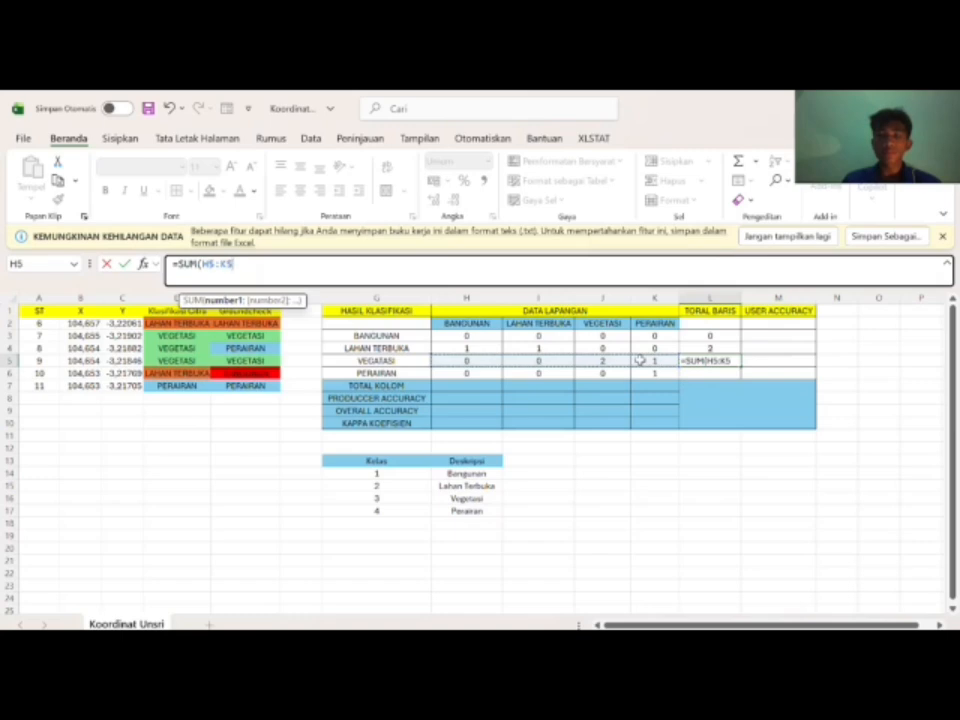
pyautogui.press('Return')
pyautogui.write('=SUM')
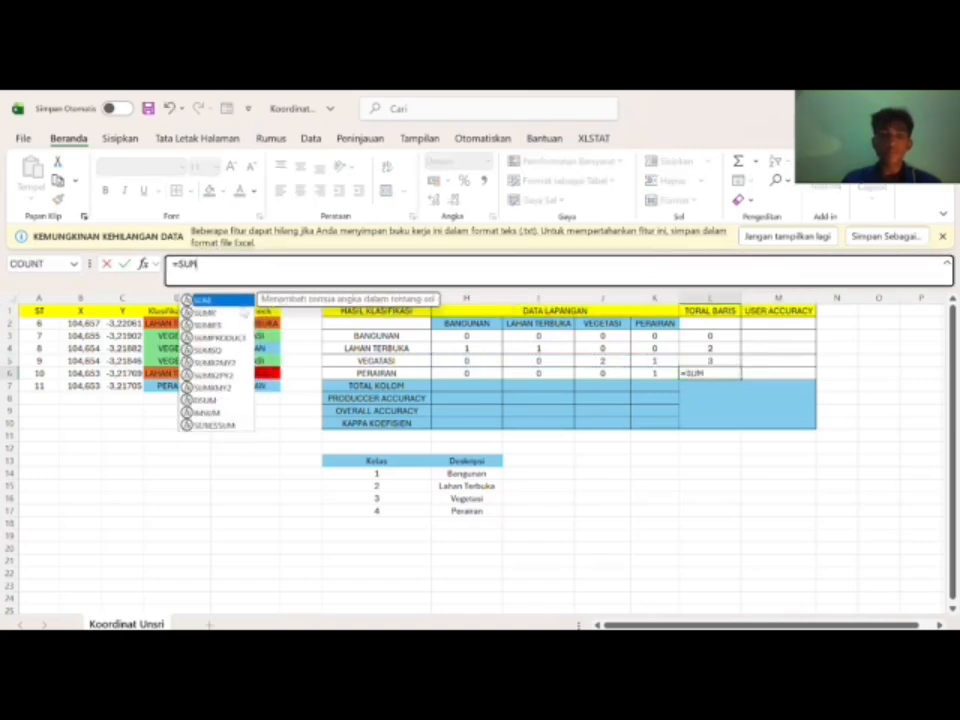
pyautogui.write('(')
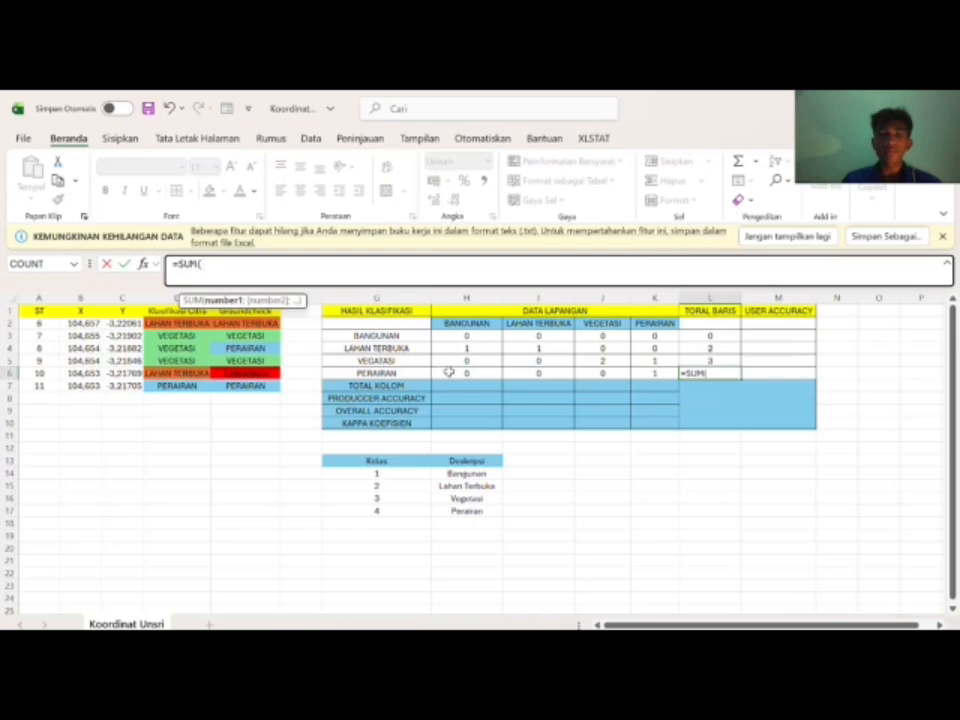
pyautogui.moveTo(441, 368); pyautogui.dragTo(654, 369)
pyautogui.press('Return')
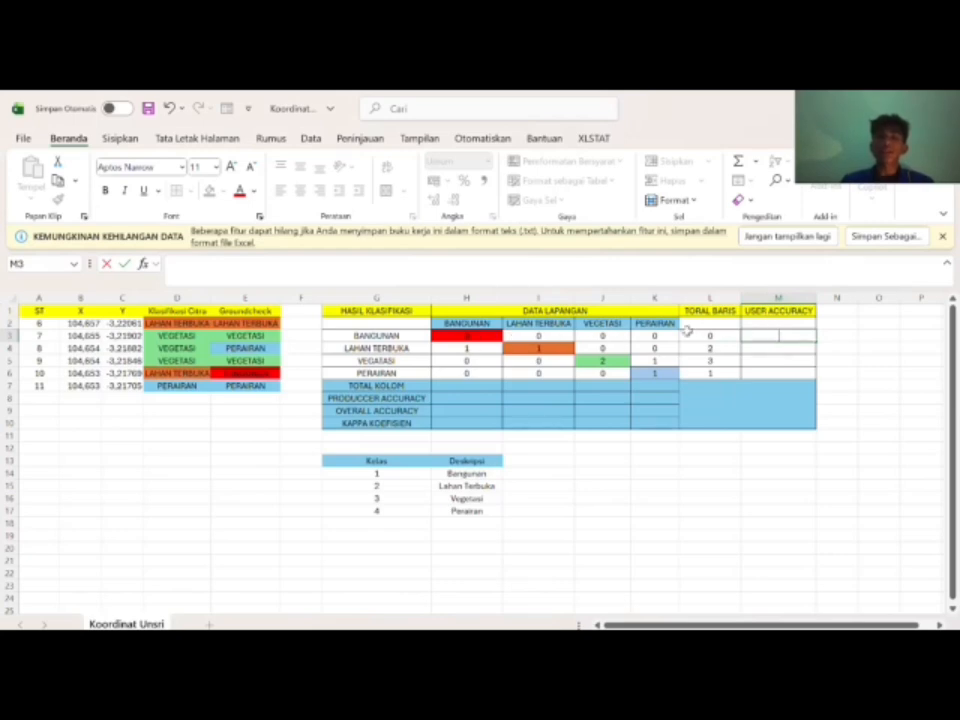
# Step: Set the BANGUNAN row's USER ACCURACY to 0 and calculate LAHAN TERBUKA's by dividing I4 by its row total in L4
pyautogui.click(752, 346)
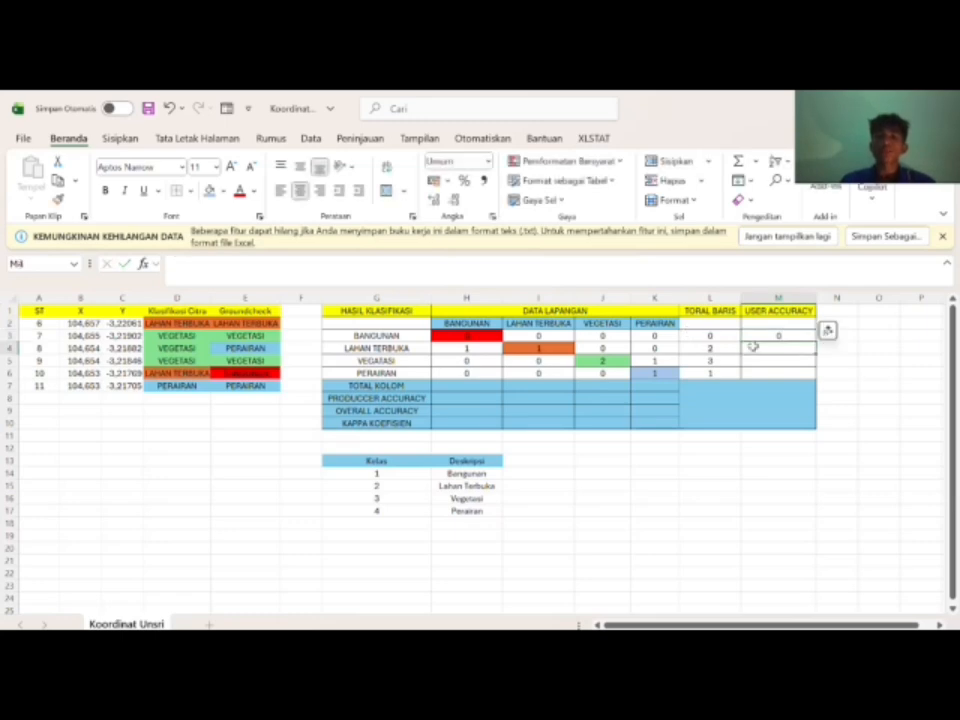
pyautogui.write('=')
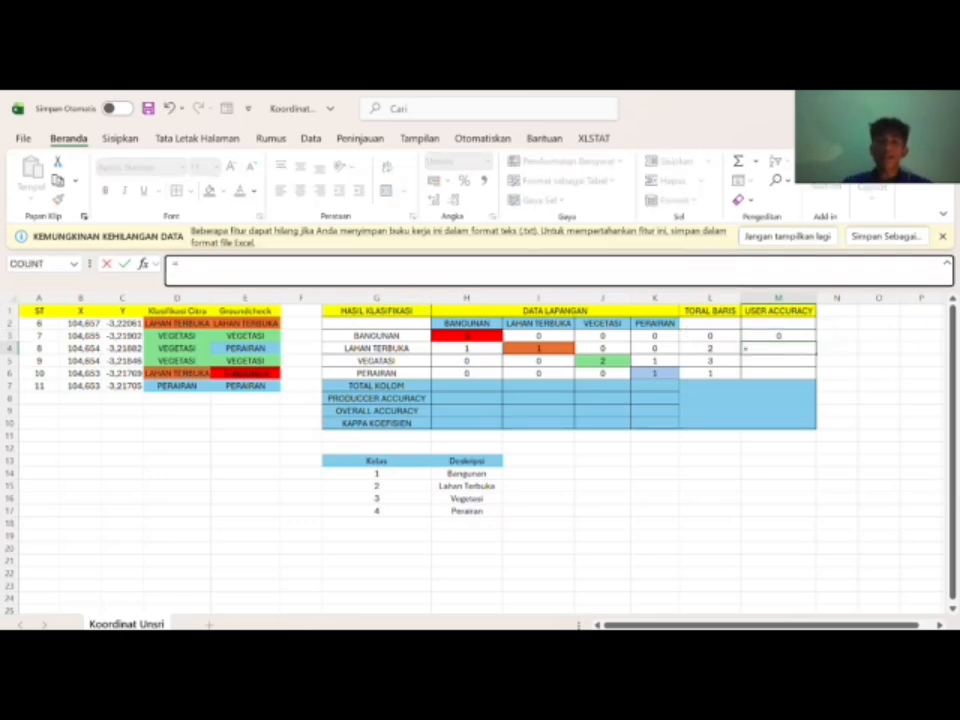
pyautogui.click(530, 350)
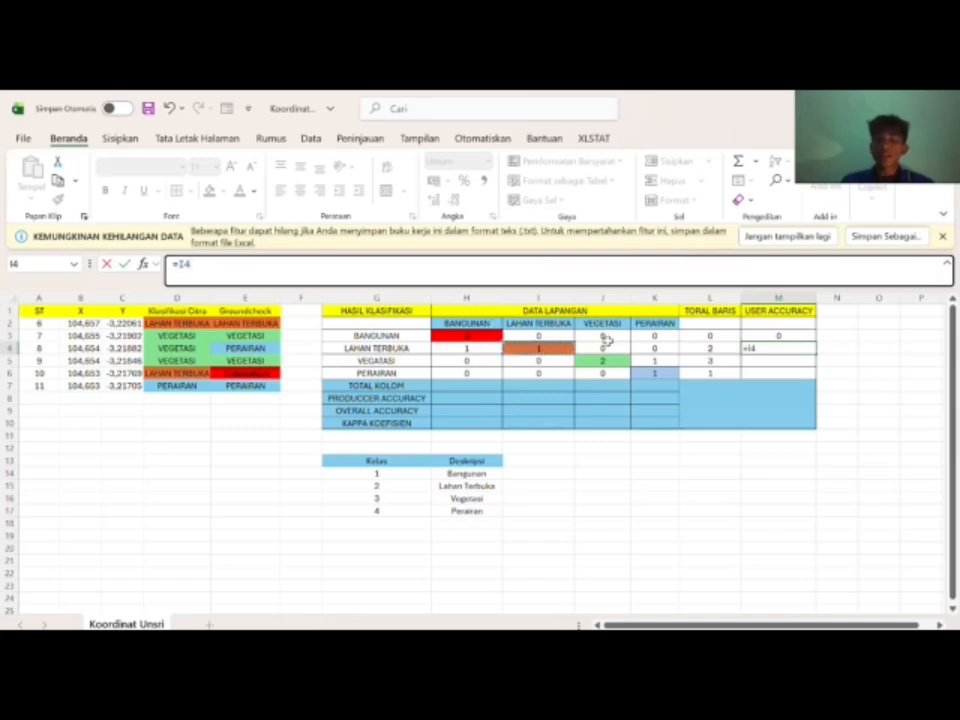
pyautogui.write('/')
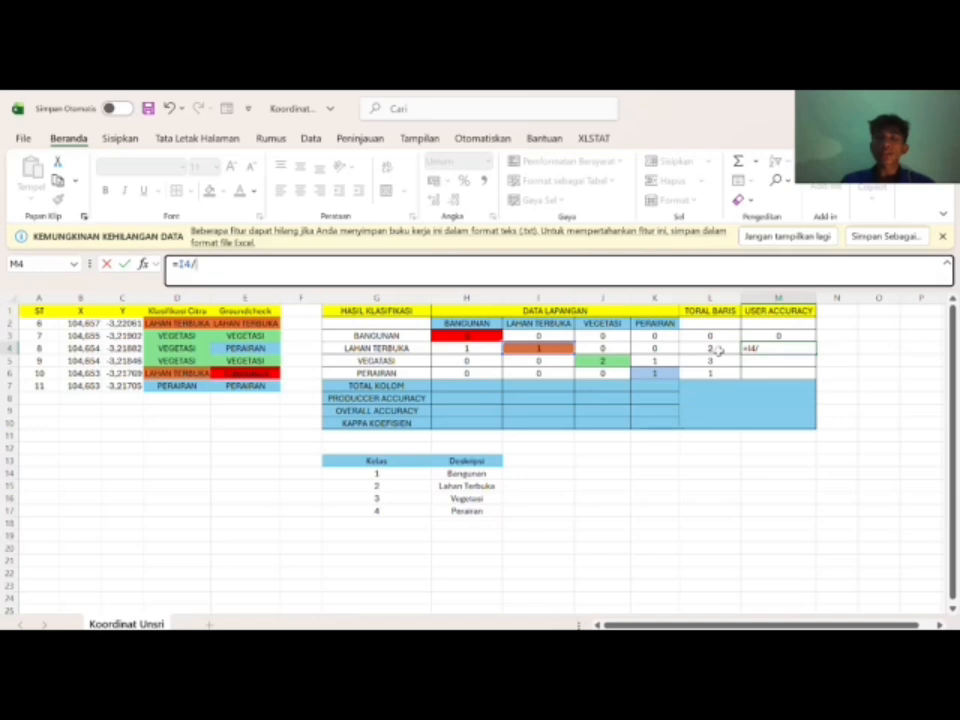
pyautogui.click(718, 349)
pyautogui.press('Return')
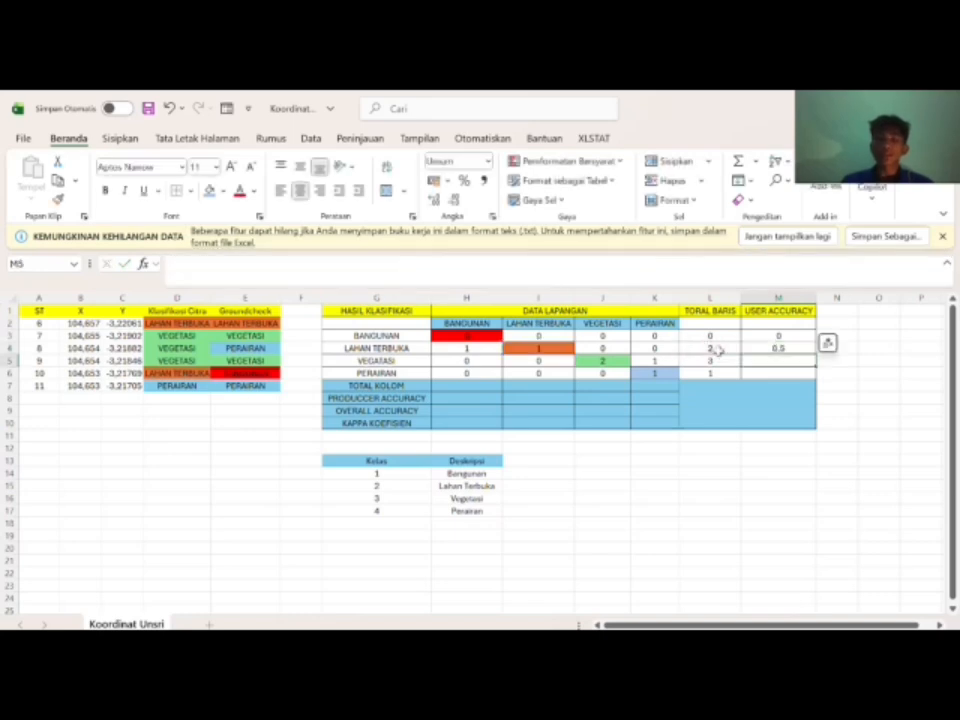
# Step: Calculate the VEGATASI row's USER ACCURACY by dividing J5 by its row total in L5
pyautogui.write('=')
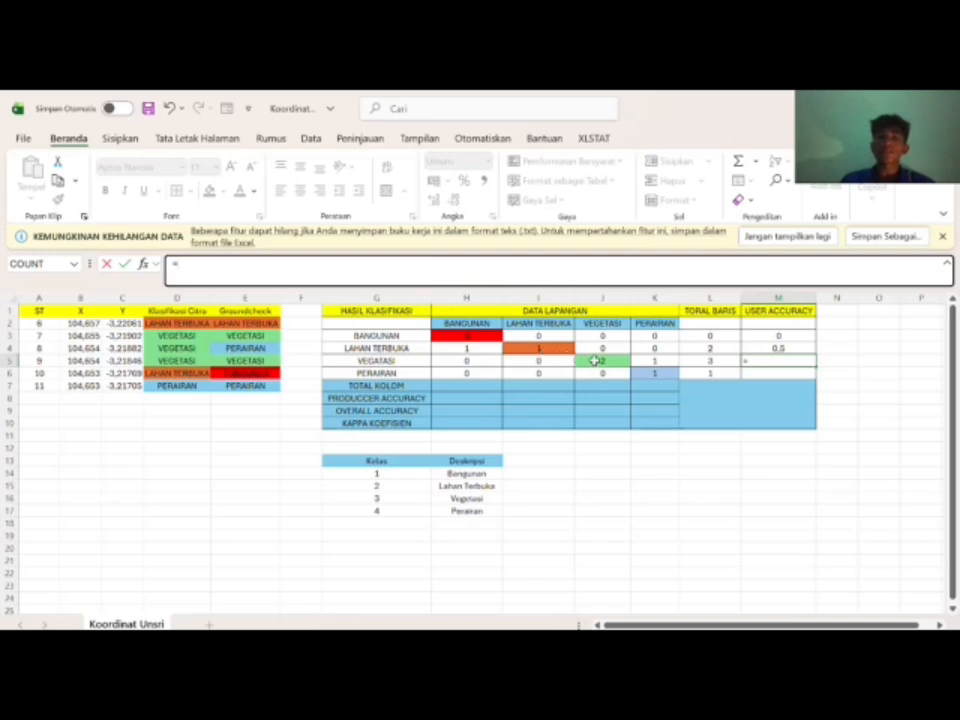
pyautogui.click(601, 360)
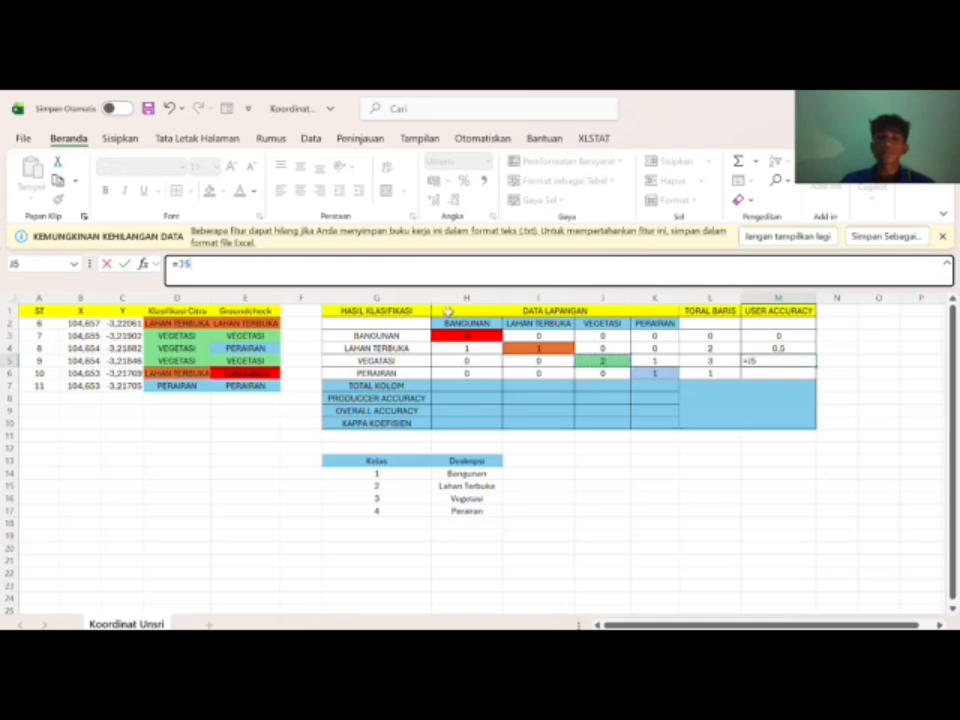
pyautogui.write('/')
pyautogui.click(711, 361)
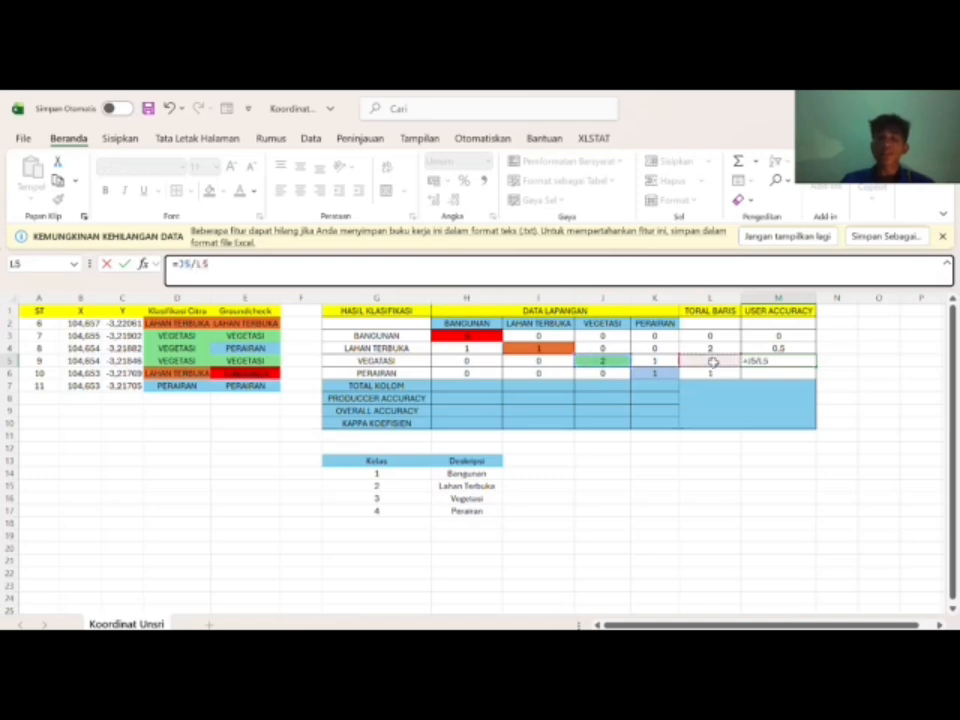
pyautogui.press('Return')
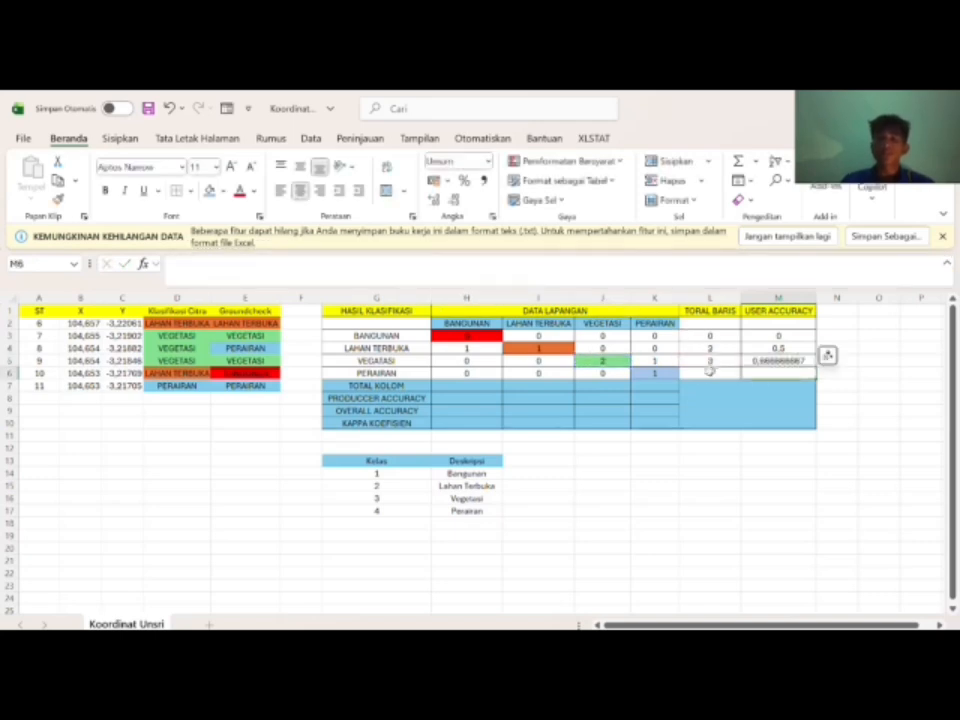
# Step: Calculate the PERAIRAN row's USER ACCURACY by dividing K6 by its row total in L6
pyautogui.write('=')
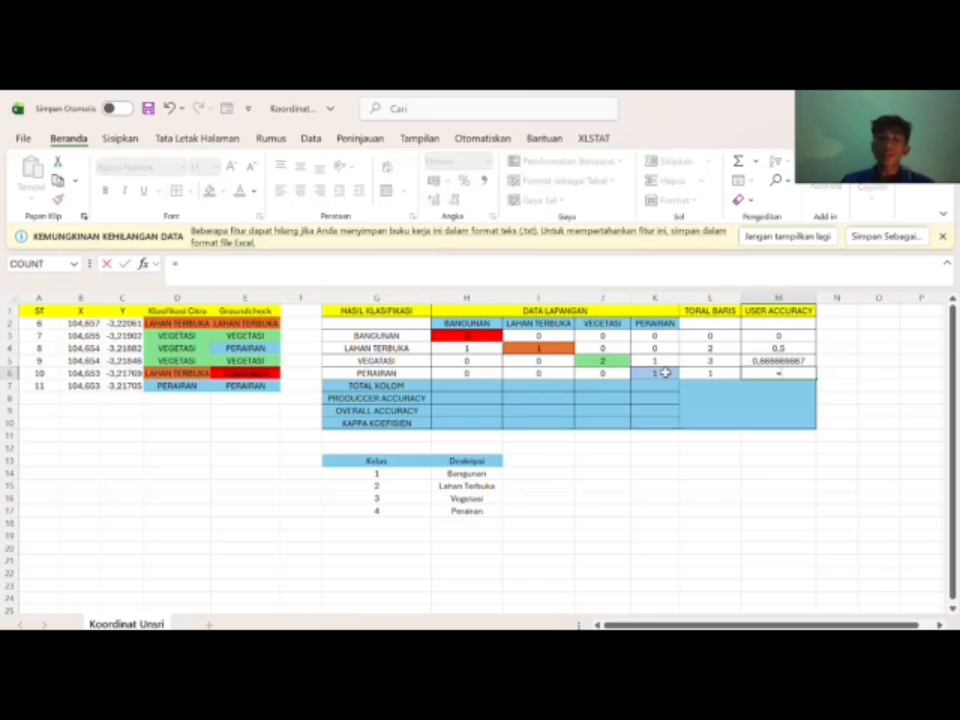
pyautogui.click(647, 373)
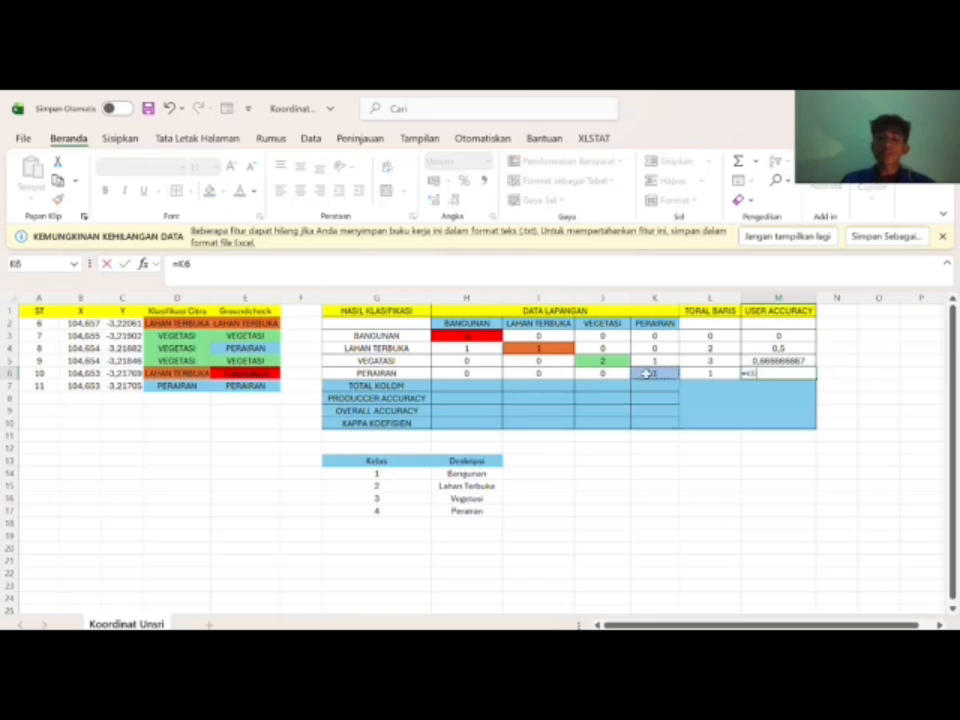
pyautogui.write('/')
pyautogui.click(700, 373)
pyautogui.press('Return')
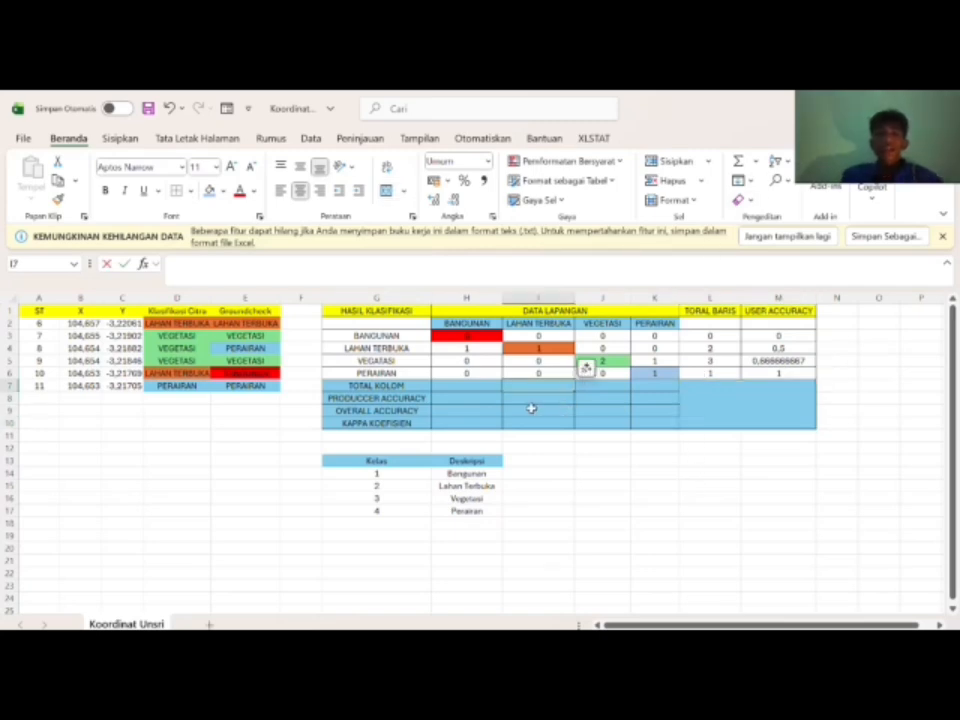
# Step: Total the BANGUNAN column in the TOTAL KOLOM row with a SUM of H3:H6
pyautogui.click(474, 383)
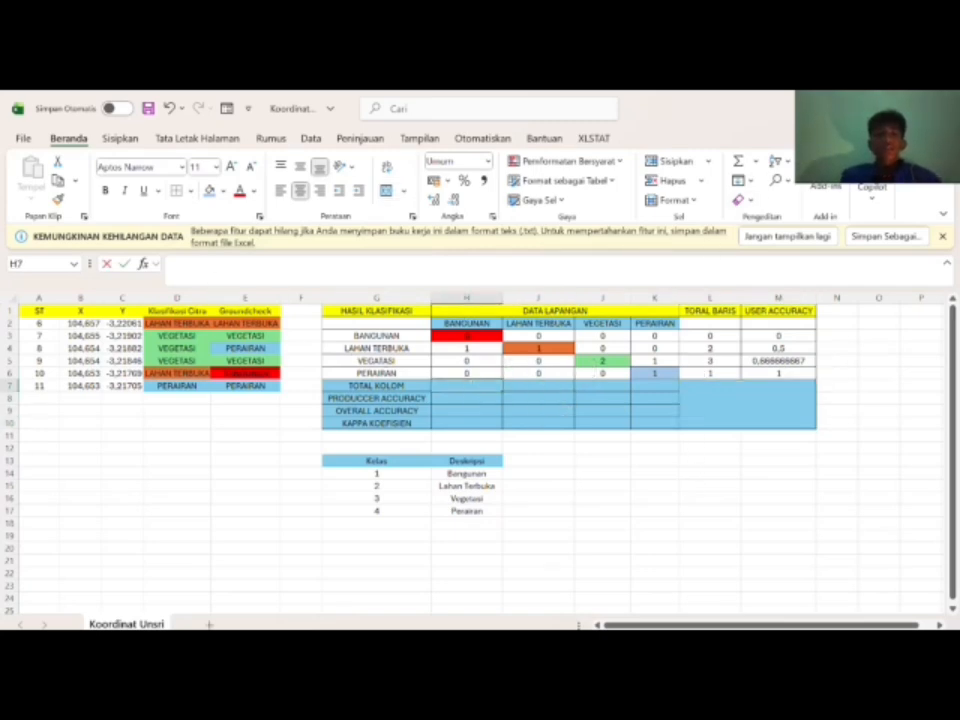
pyautogui.click(200, 268)
pyautogui.write('=')
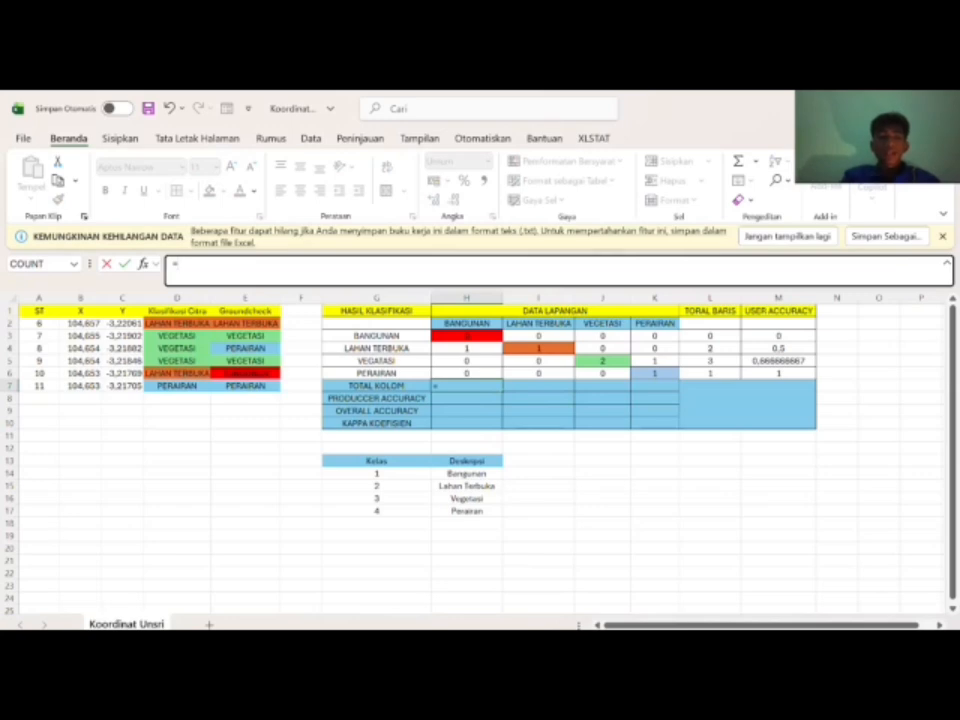
pyautogui.write('SUM')
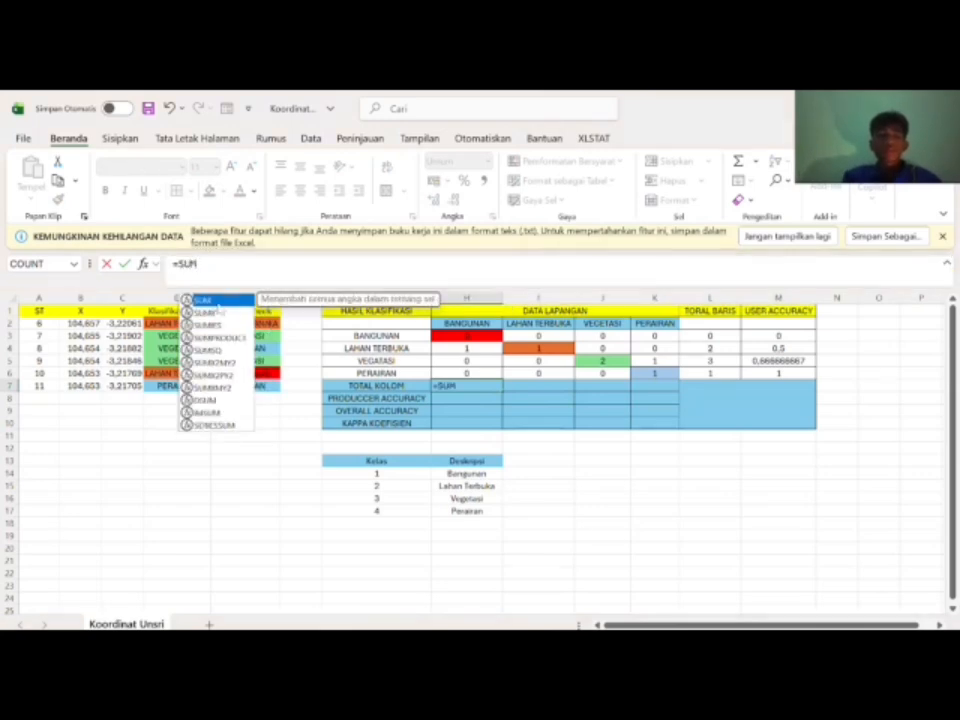
pyautogui.write('(')
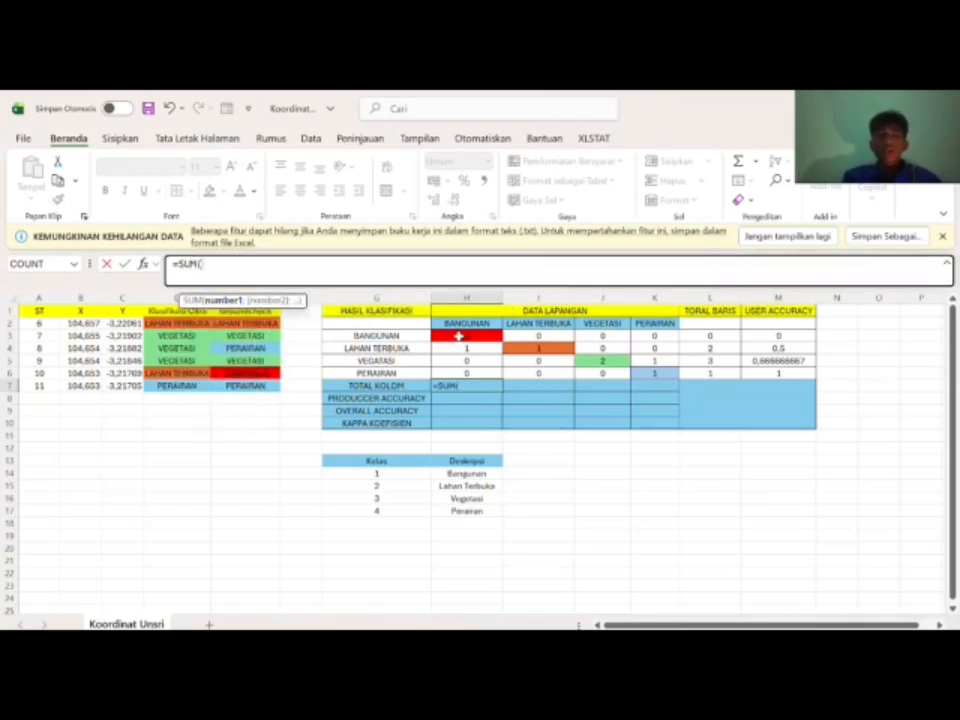
pyautogui.click(459, 337)
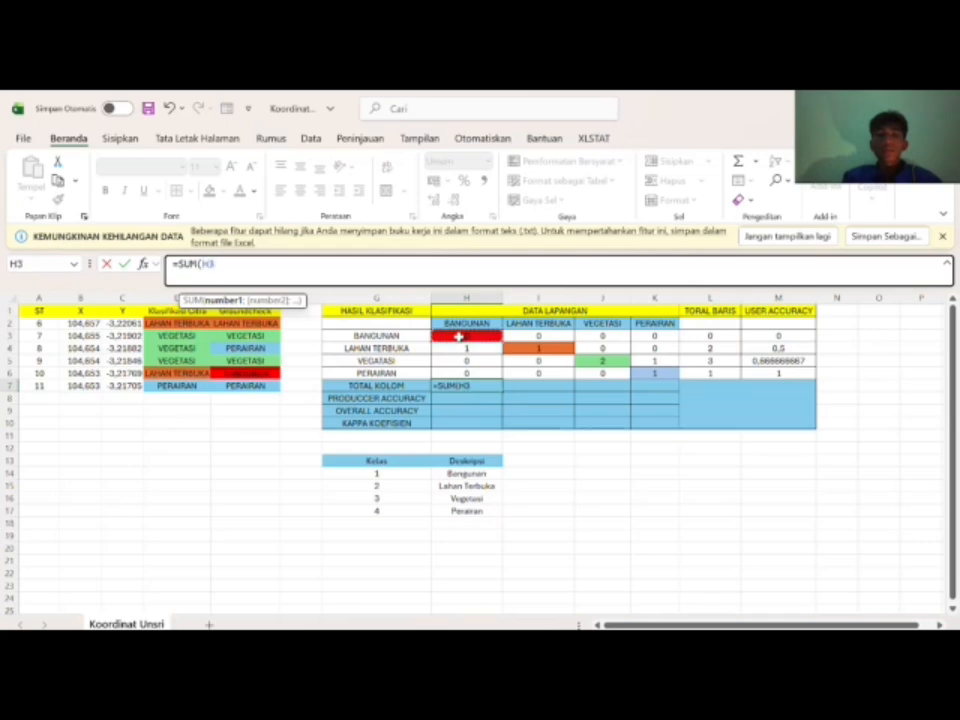
pyautogui.moveTo(461, 344); pyautogui.dragTo(464, 368)
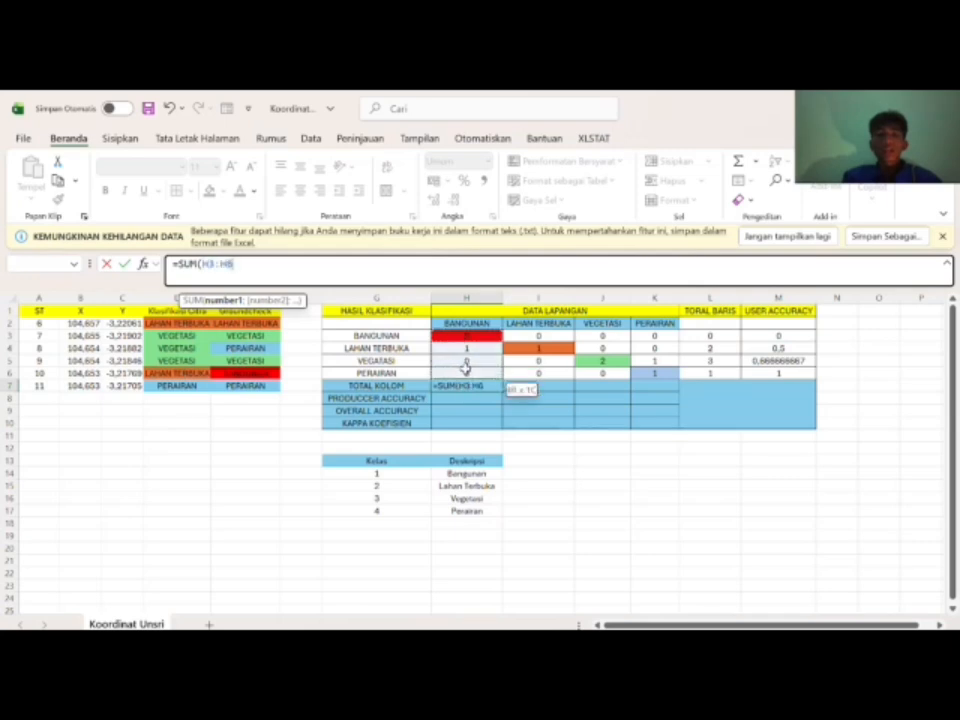
pyautogui.press('Return')
# Step: Total the LAHAN TERBUKA column in the TOTAL KOLOM row with a SUM of I3:I6
pyautogui.click(552, 386)
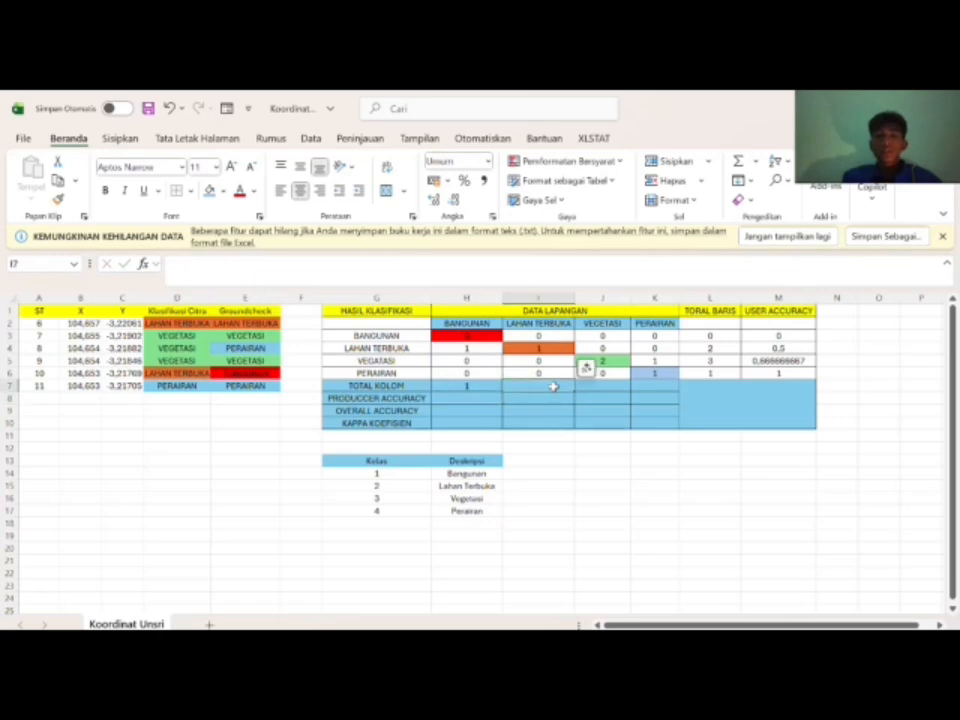
pyautogui.write('=')
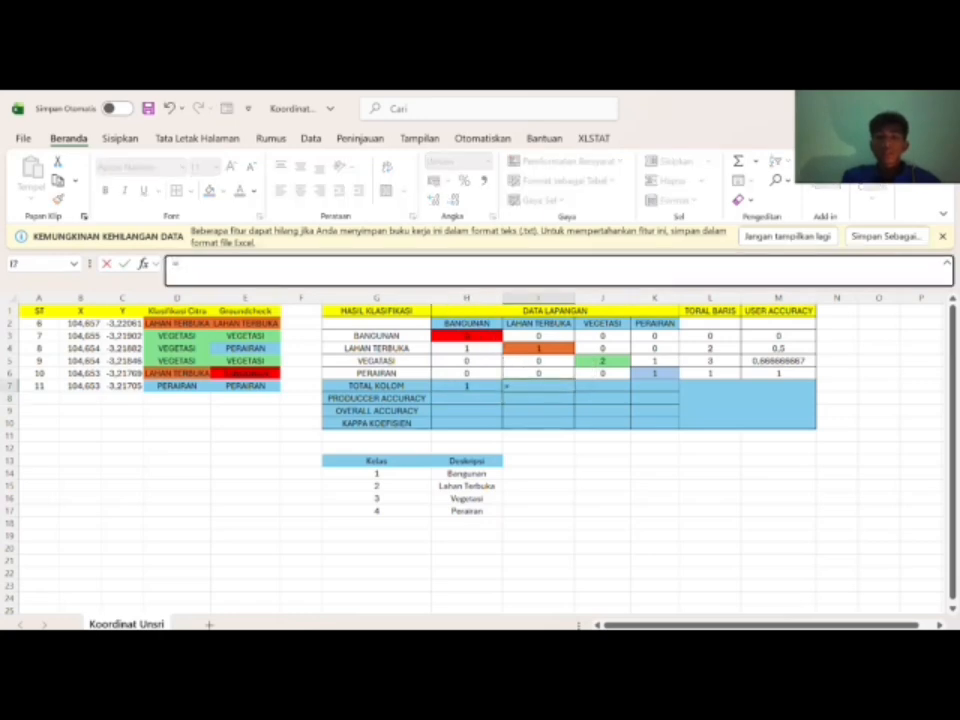
pyautogui.write('SUM')
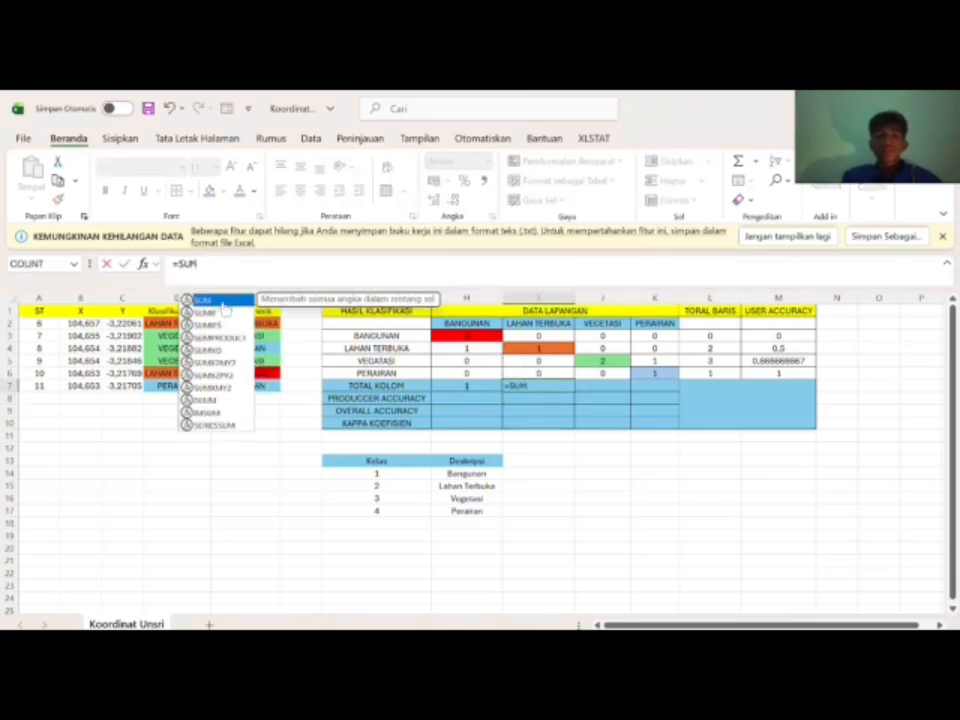
pyautogui.write('(')
pyautogui.moveTo(541, 336); pyautogui.dragTo(549, 371)
pyautogui.press('Return')
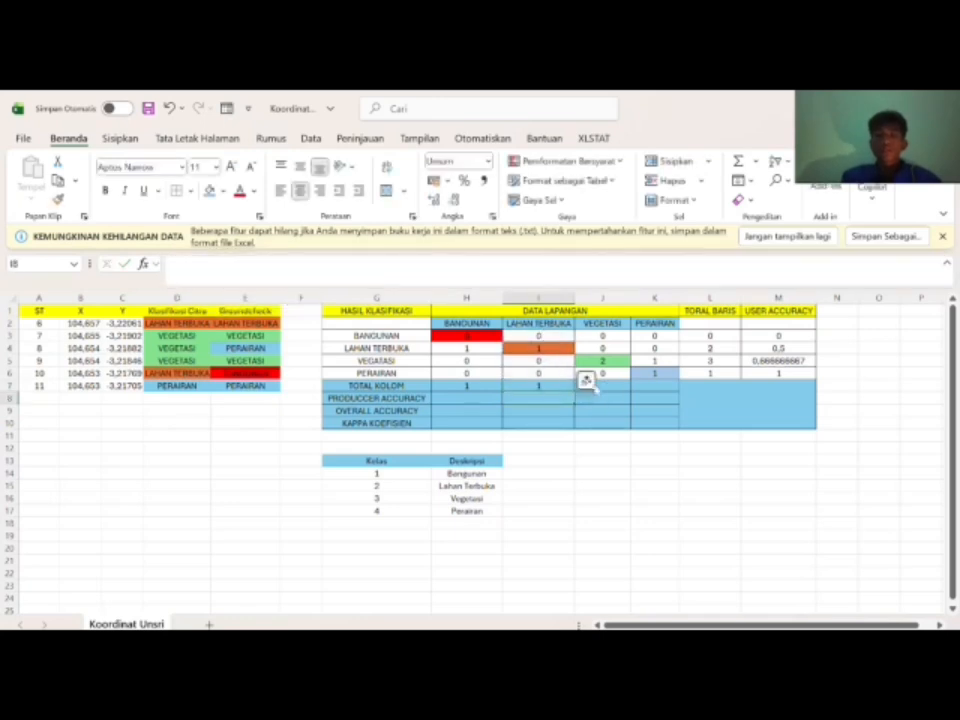
# Step: Total the VEGETASI column in the TOTAL KOLOM row with a SUM of J3:J6
pyautogui.click(608, 384)
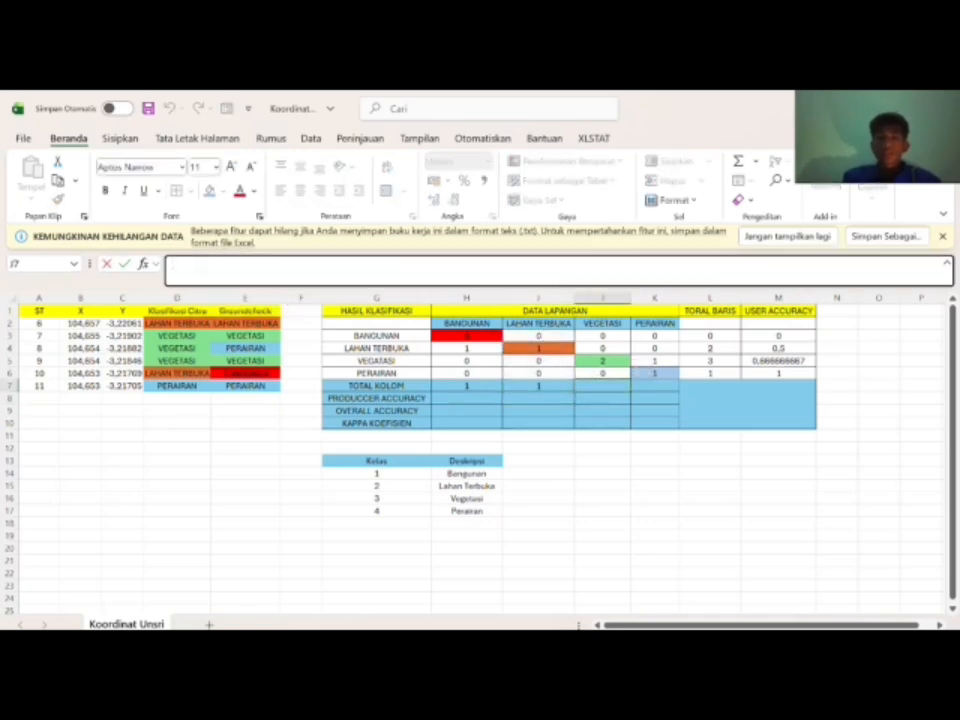
pyautogui.write('=SUM')
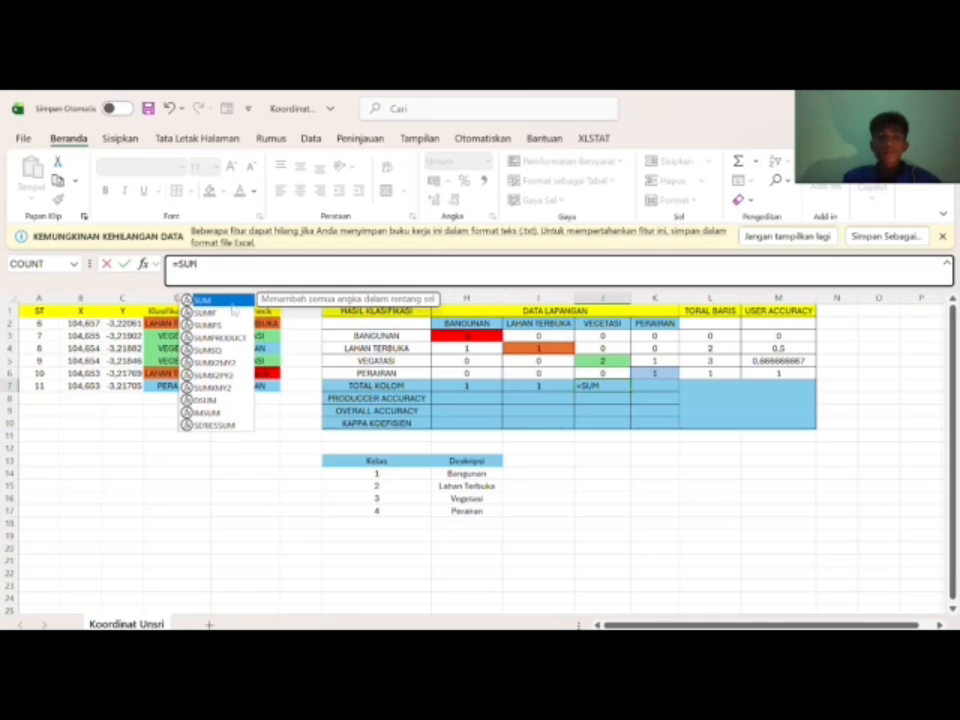
pyautogui.doubleClick(233, 300)
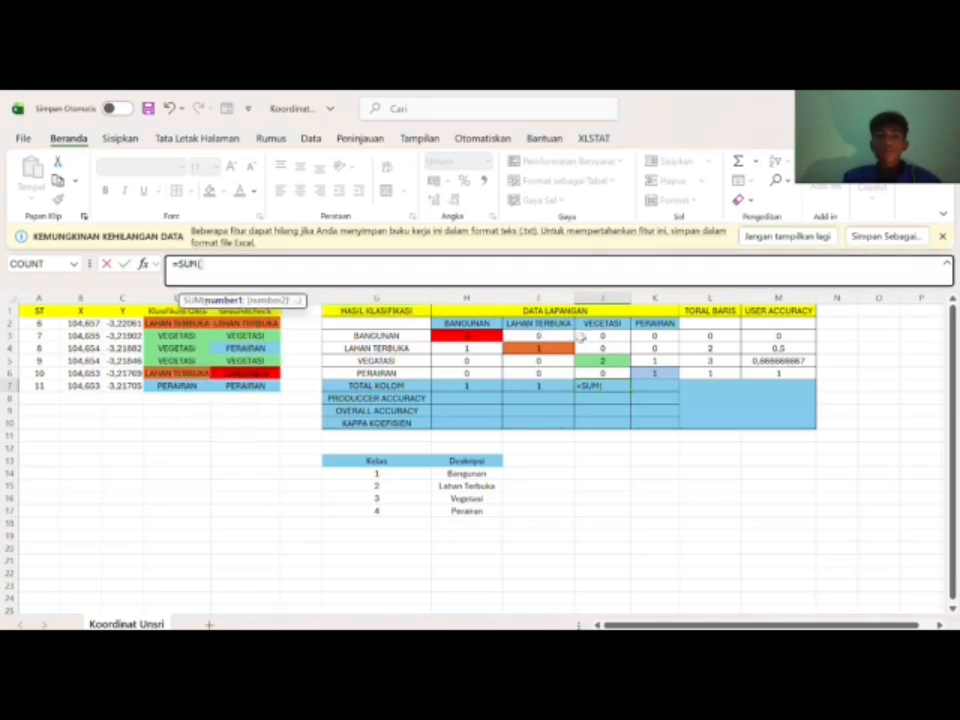
pyautogui.moveTo(599, 336); pyautogui.dragTo(612, 370)
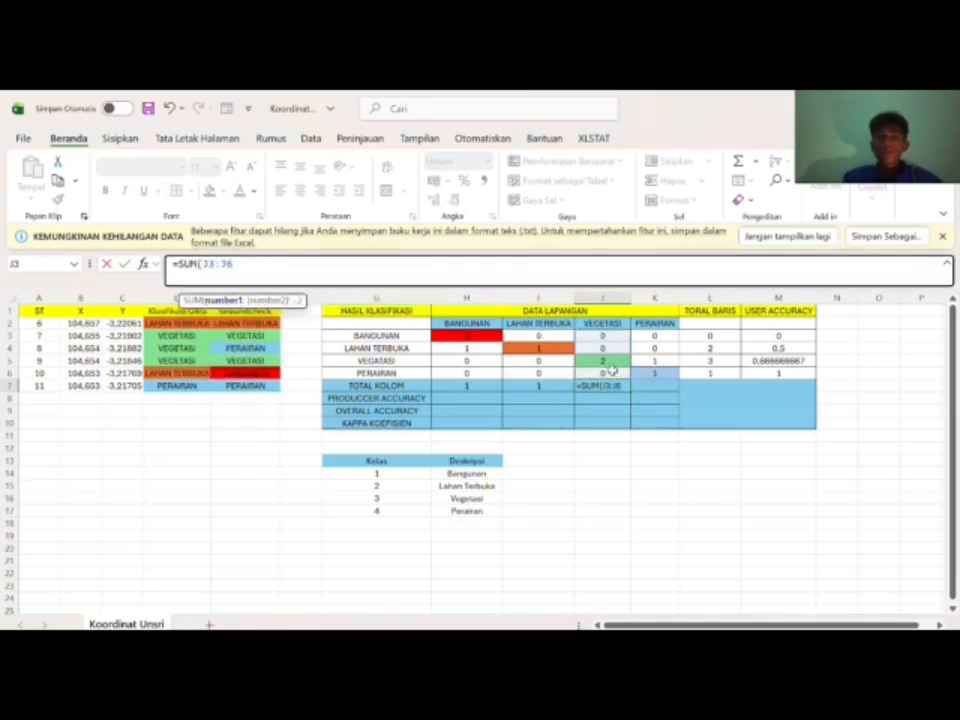
pyautogui.press('Return')
# Step: Total the PERAIRAN column in the TOTAL KOLOM row with a SUM of K3:K6
pyautogui.click(660, 388)
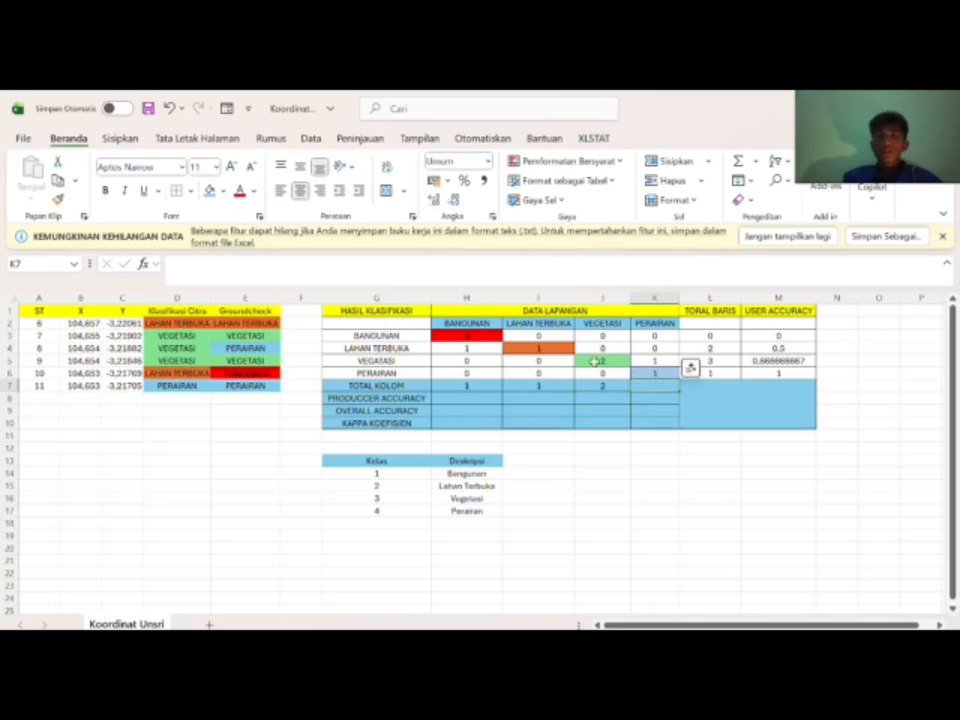
pyautogui.click(172, 264)
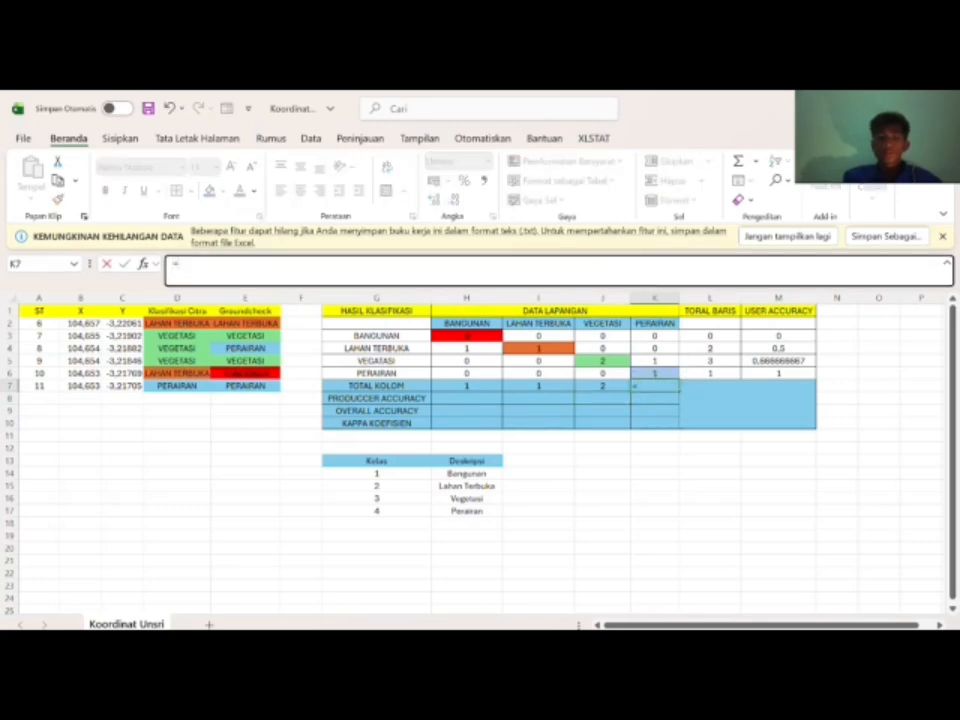
pyautogui.write('=SUM')
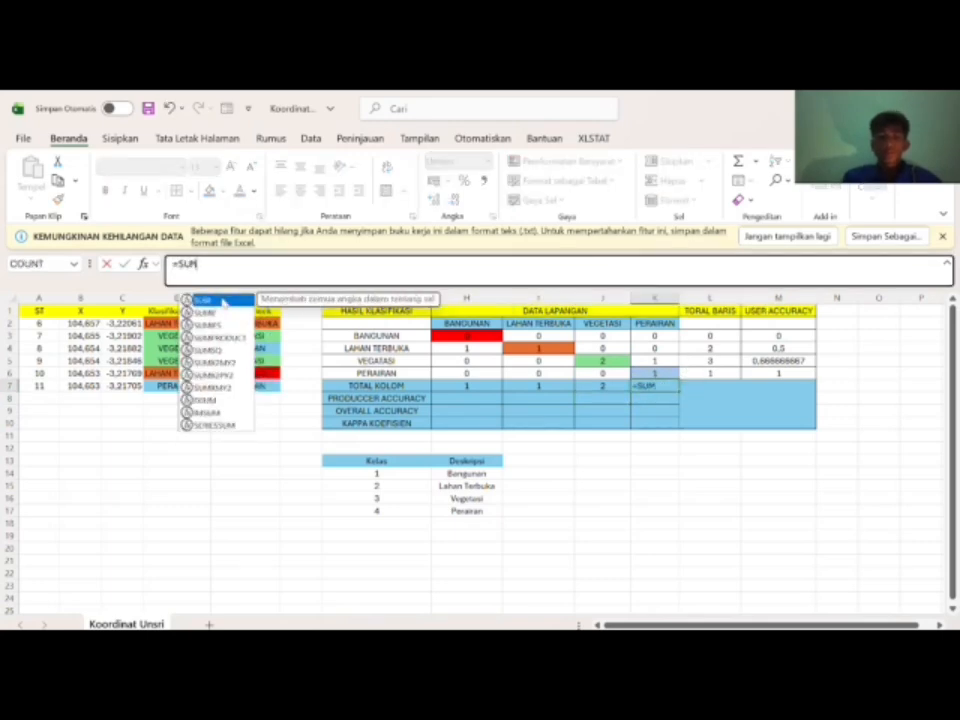
pyautogui.write('(')
pyautogui.moveTo(653, 337); pyautogui.dragTo(657, 368)
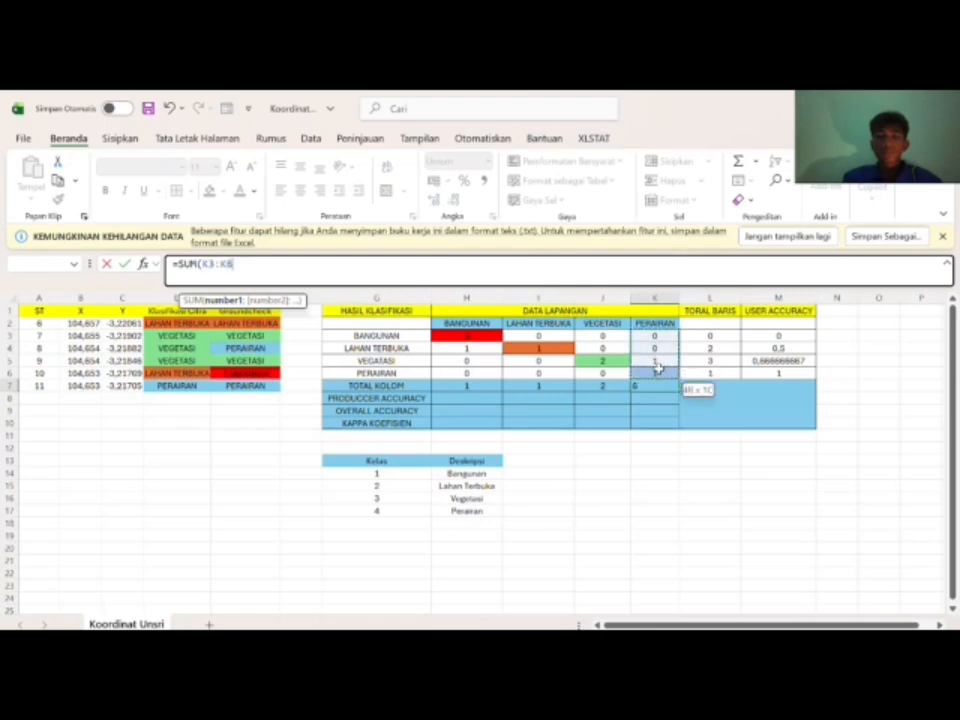
pyautogui.press('Return')
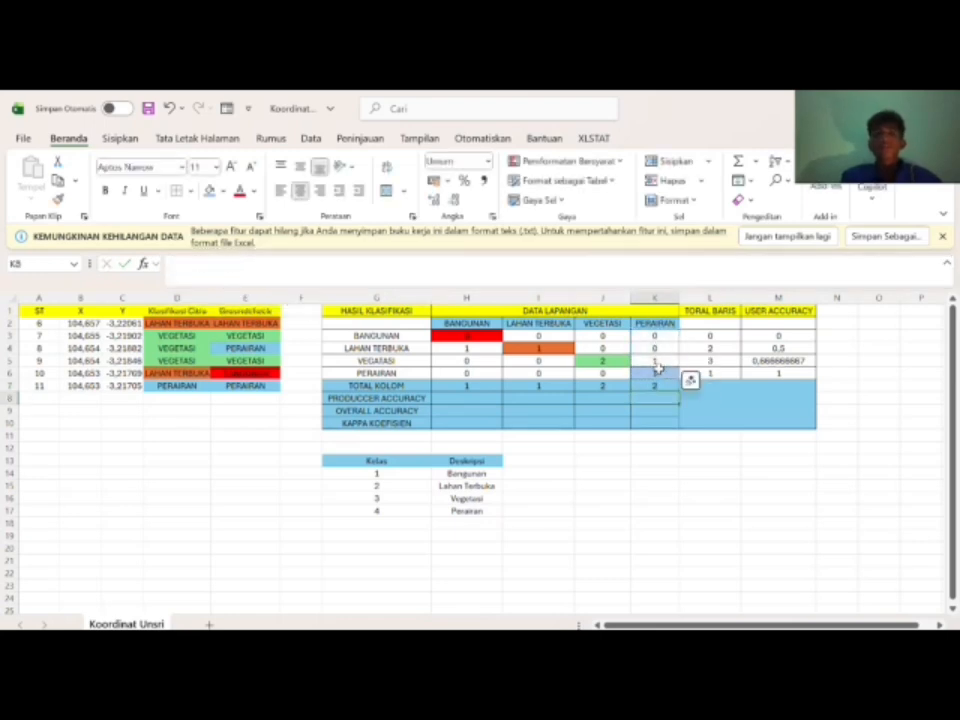
pyautogui.click(487, 387)
pyautogui.click(535, 387)
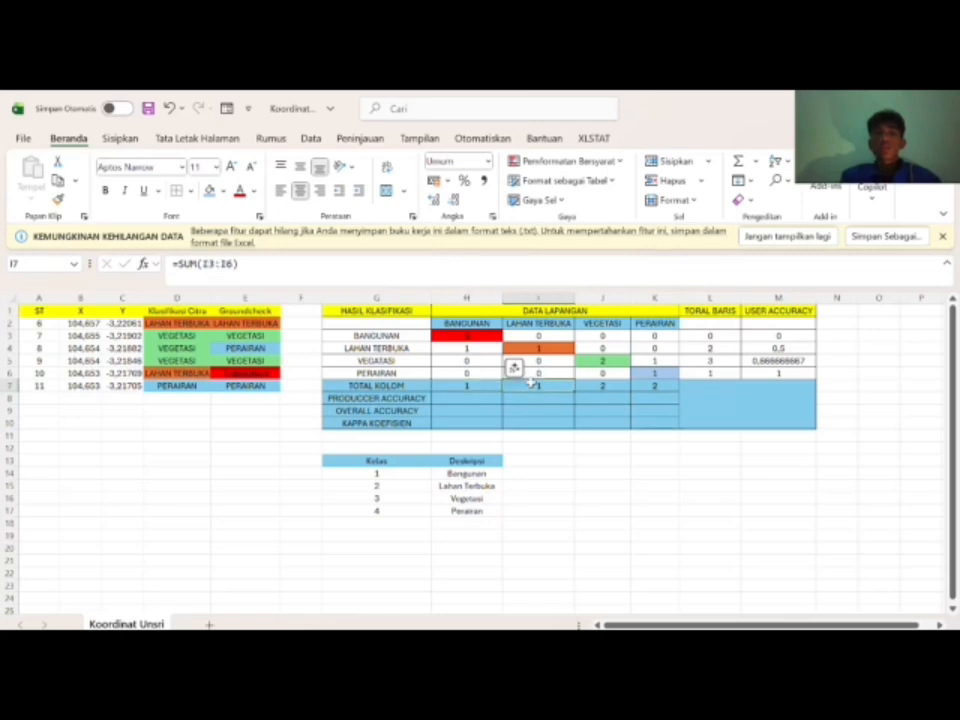
pyautogui.click(607, 387)
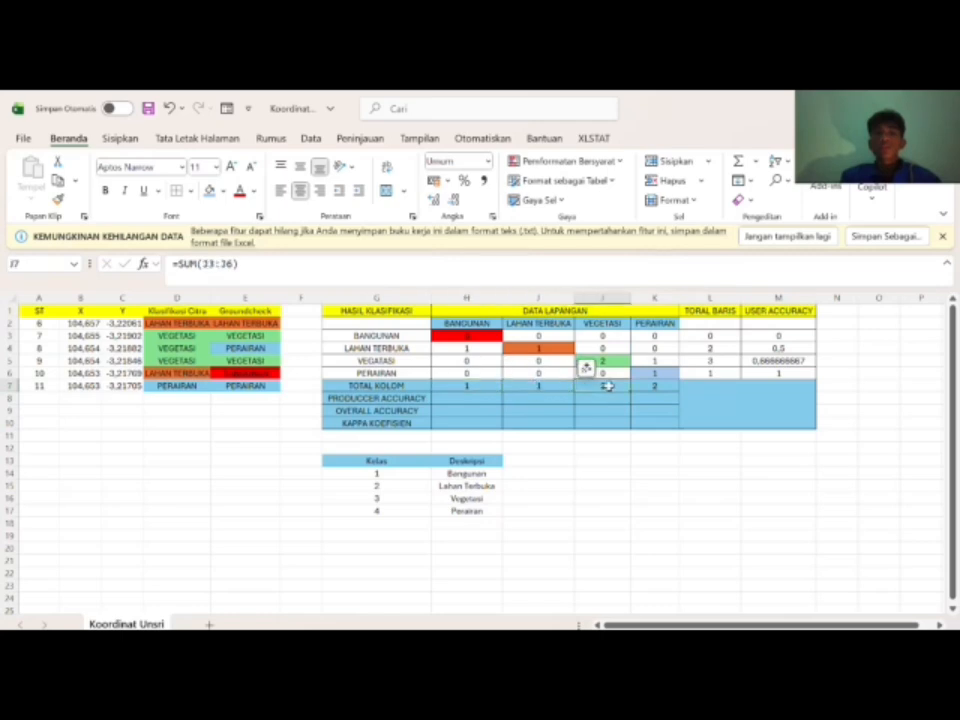
pyautogui.click(667, 386)
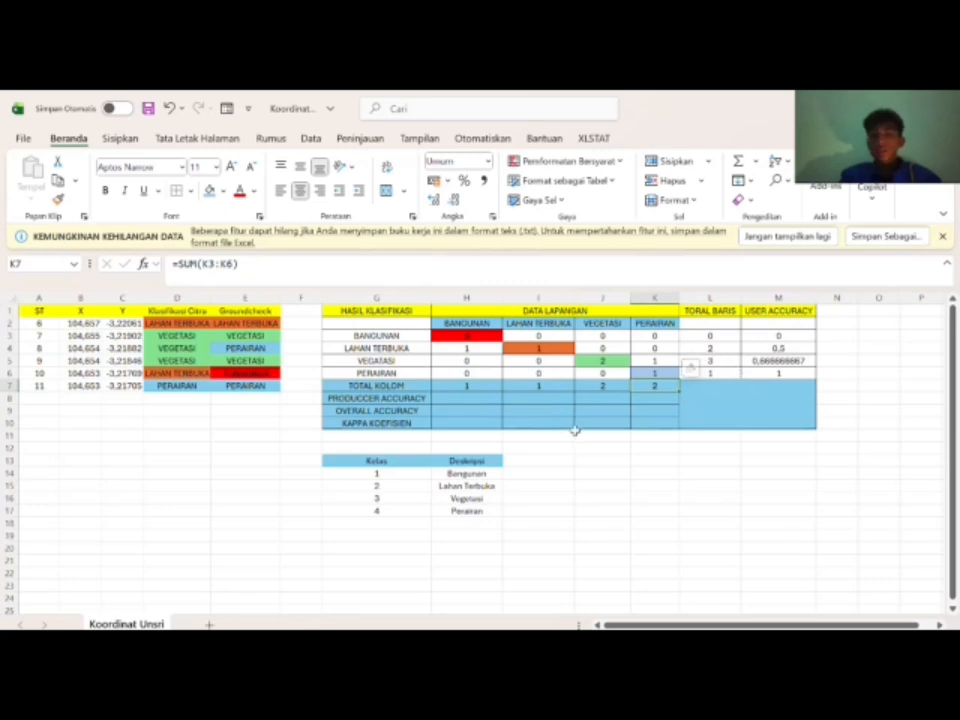
# Step: Calculate the BANGUNAN column's PRODUCCER ACCURACY in H8 by dividing H3 by its column total in H7
pyautogui.click(466, 398)
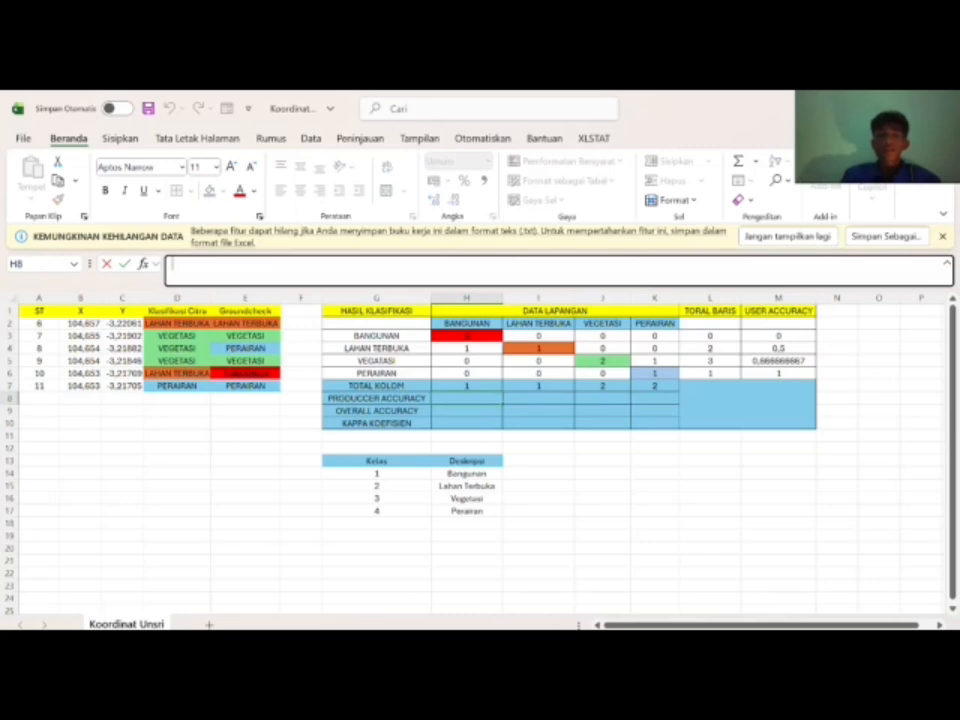
pyautogui.write('=')
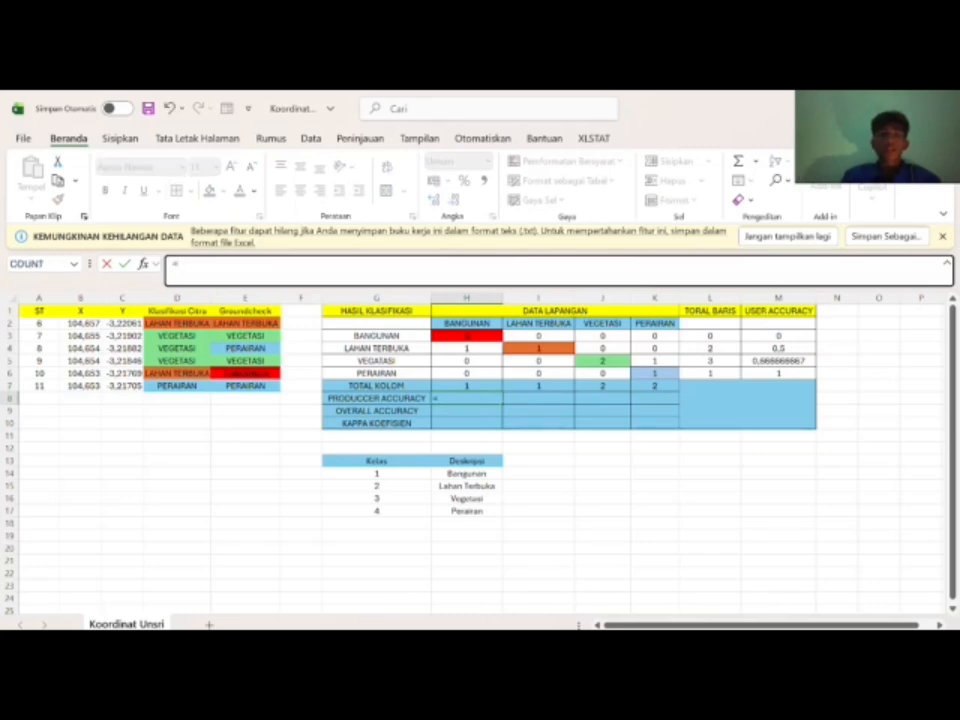
pyautogui.click(466, 341)
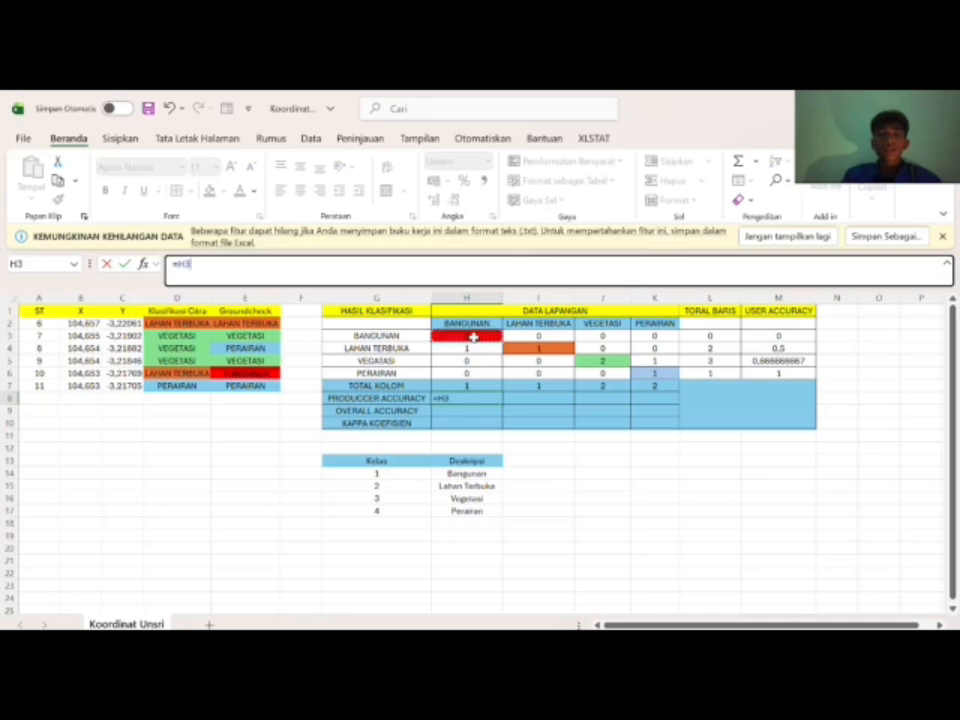
pyautogui.write('/')
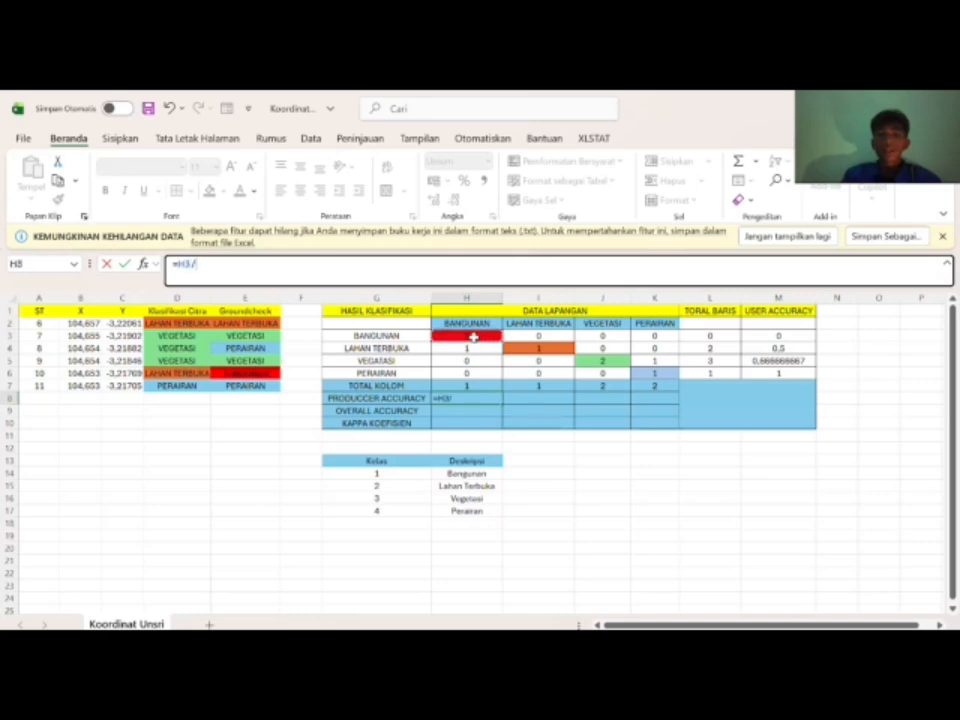
pyautogui.click(471, 386)
pyautogui.press('Return')
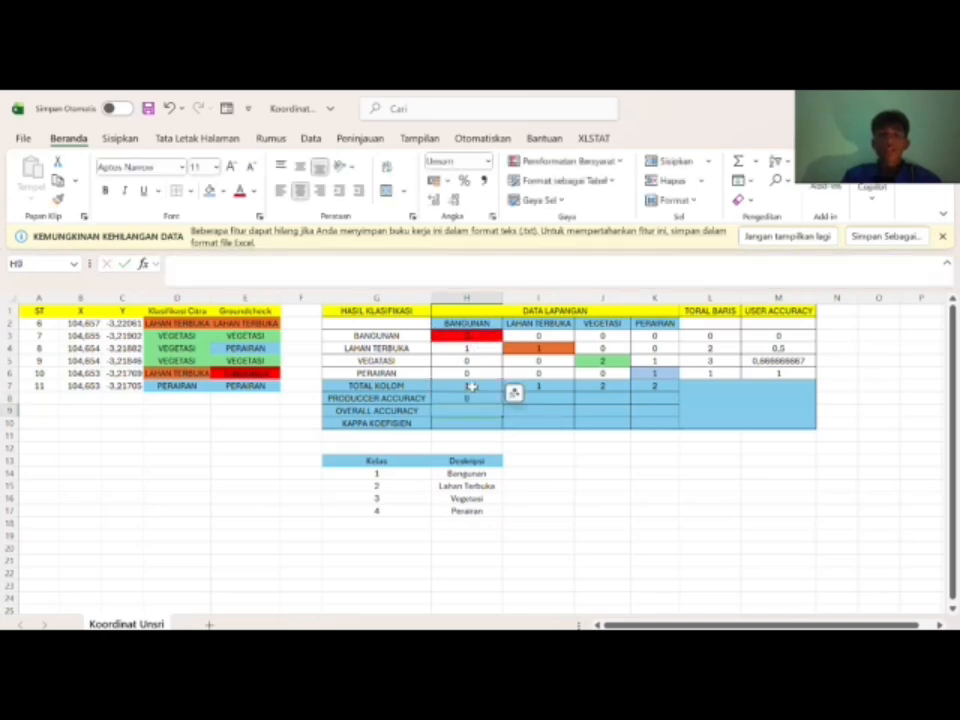
pyautogui.click(539, 388)
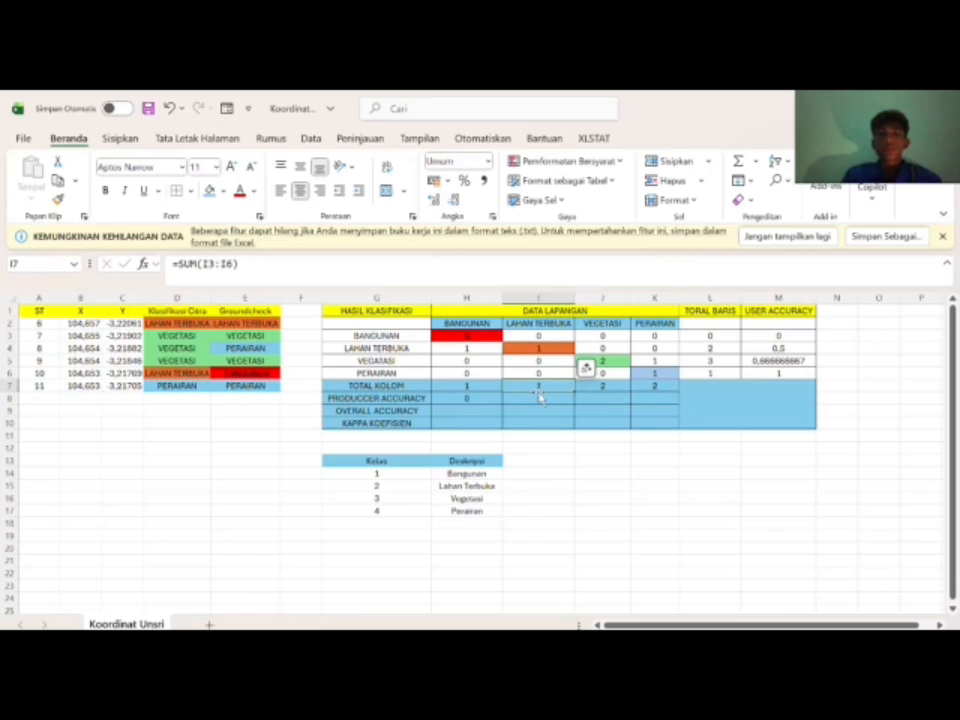
# Step: Calculate the LAHAN TERBUKA column's PRODUCCER ACCURACY in I8 by dividing I4 by its column total in I7
pyautogui.click(540, 398)
pyautogui.click(240, 265)
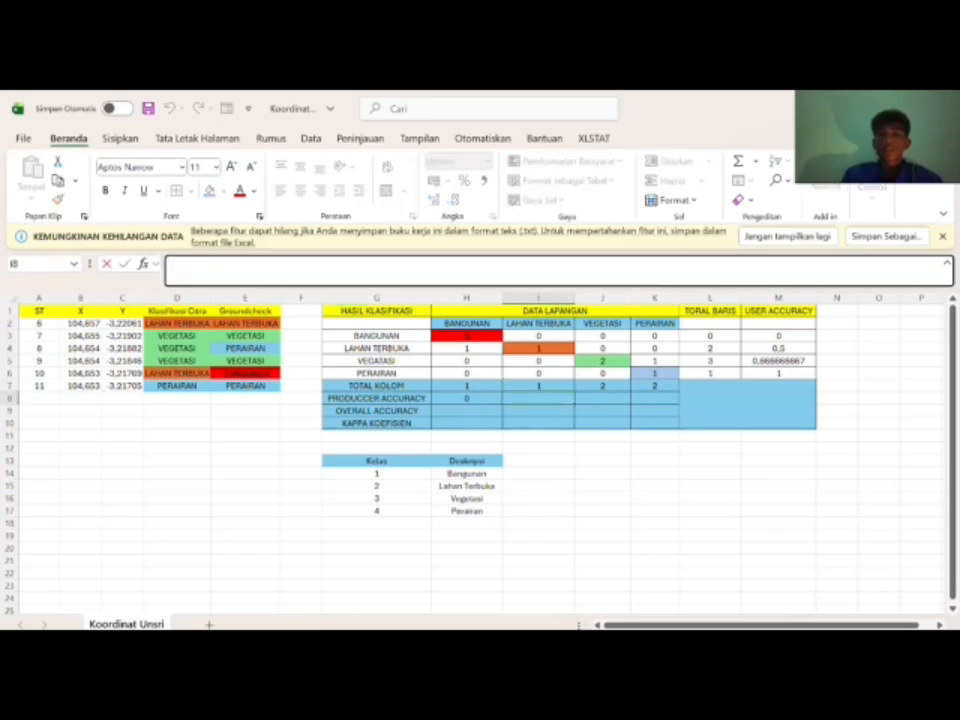
pyautogui.write('=')
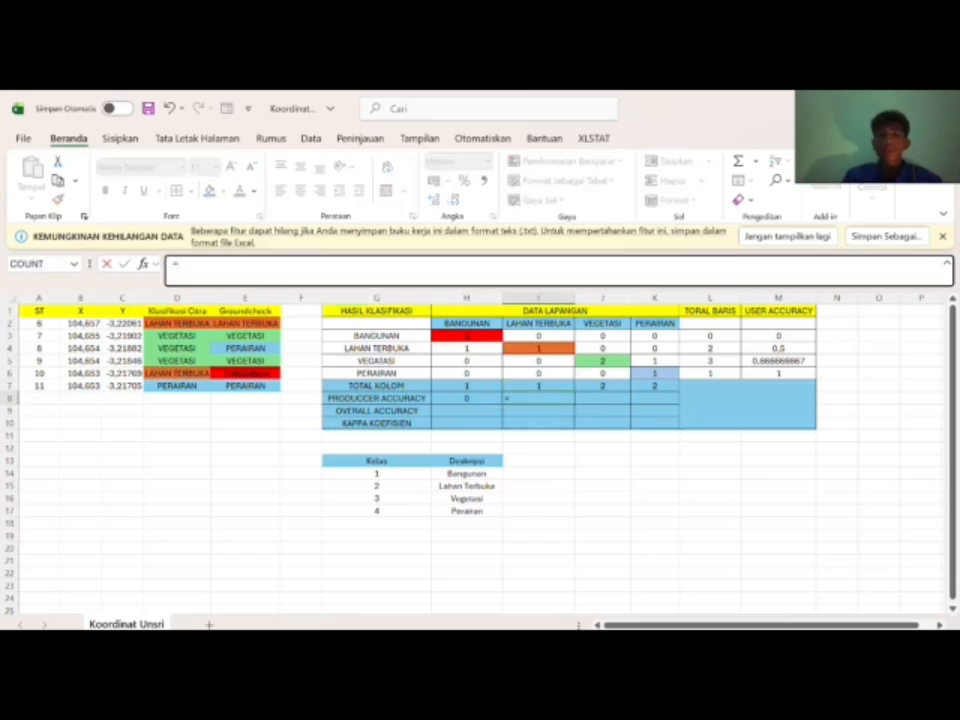
pyautogui.click(550, 348)
pyautogui.write('/')
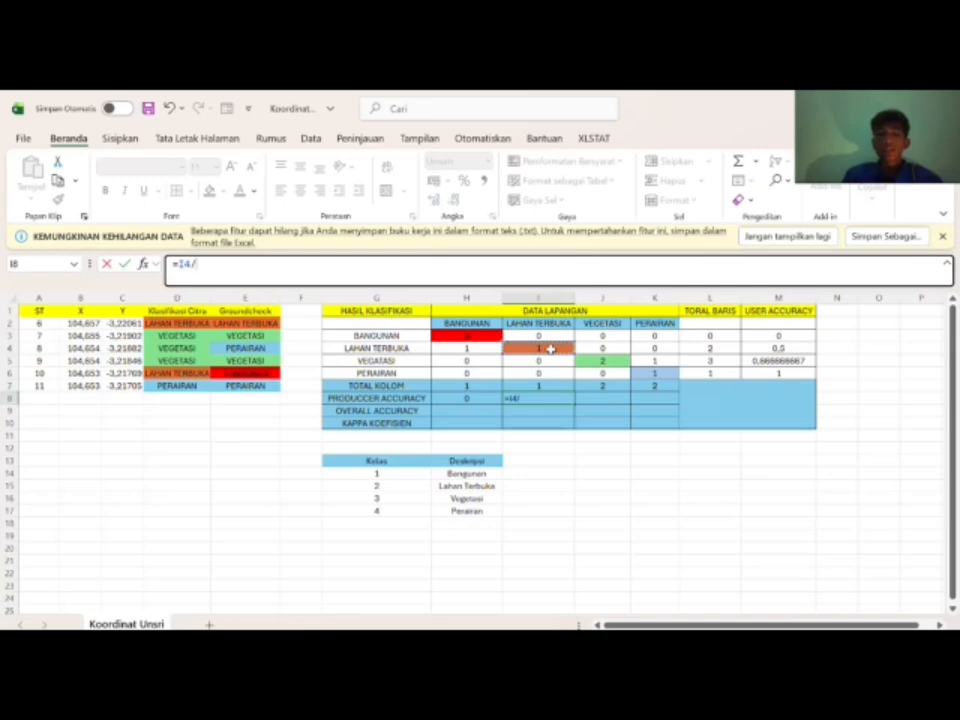
pyautogui.click(541, 385)
pyautogui.press('Return')
# Step: Calculate the VEGETASI column's PRODUCCER ACCURACY in J8 by dividing J5 by its column total in J7
pyautogui.click(606, 398)
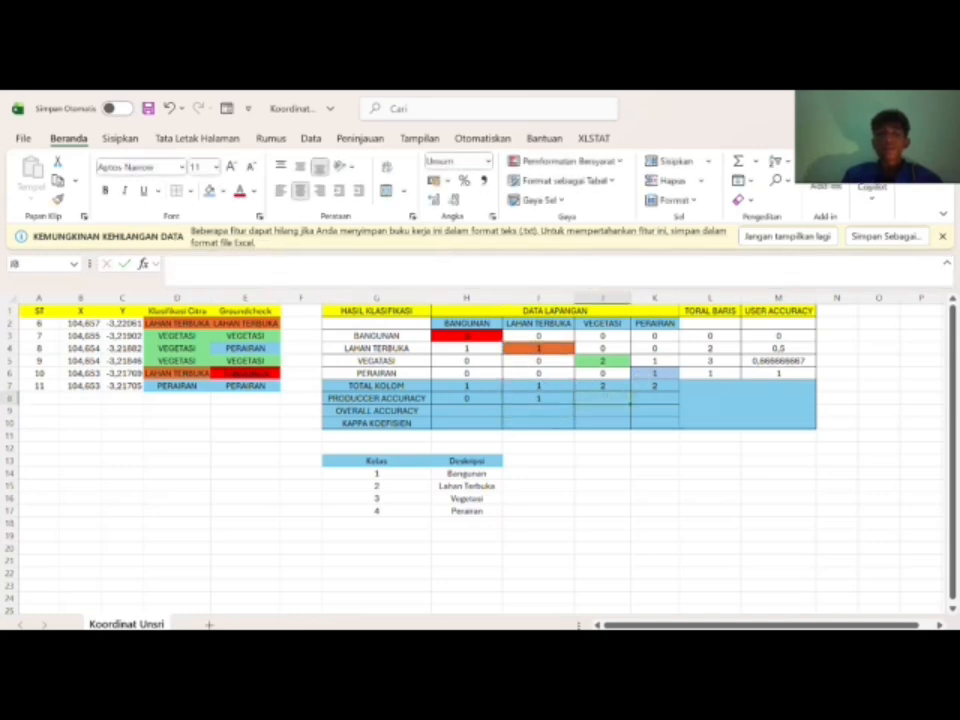
pyautogui.write('=')
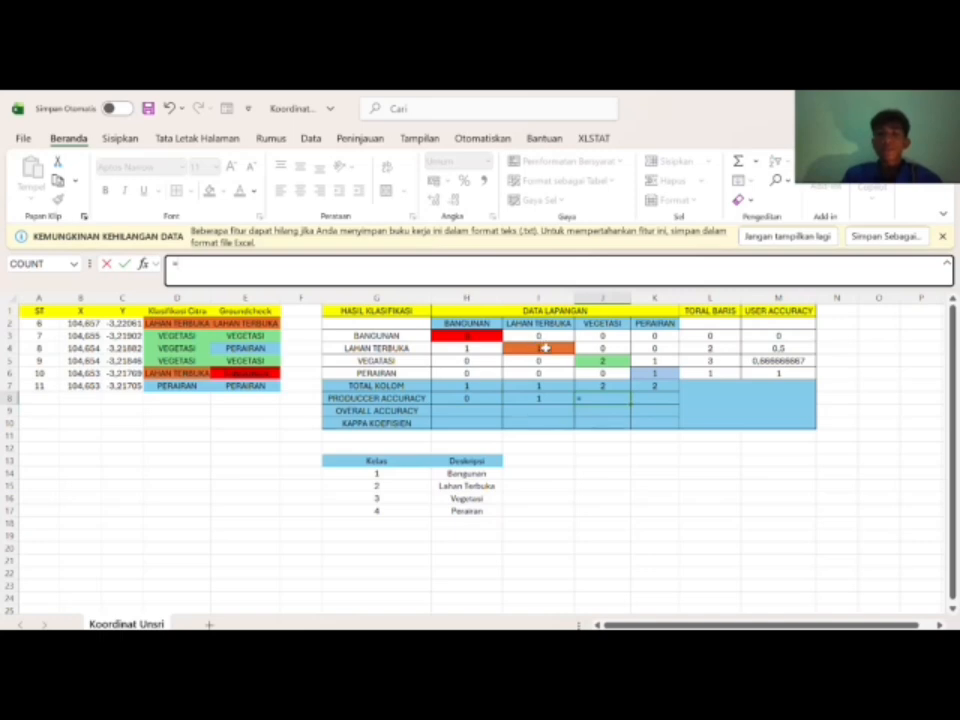
pyautogui.click(600, 360)
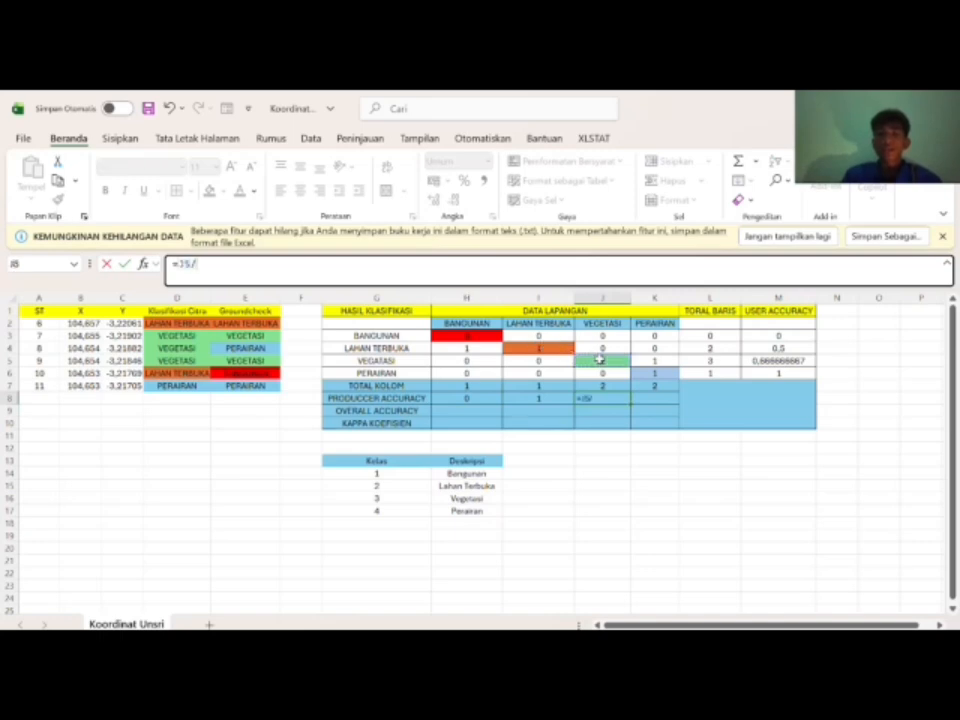
pyautogui.write('/')
pyautogui.click(606, 385)
pyautogui.press('Return')
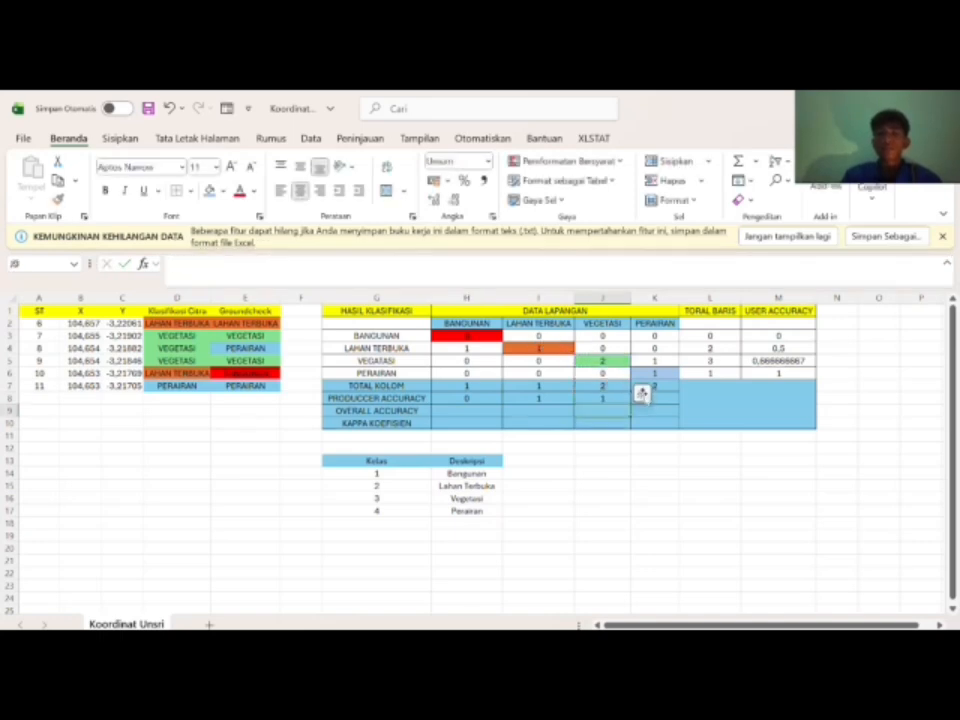
# Step: Calculate the PERAIRAN column's PRODUCCER ACCURACY in K8 by dividing K6 by its column total in K7
pyautogui.click(656, 397)
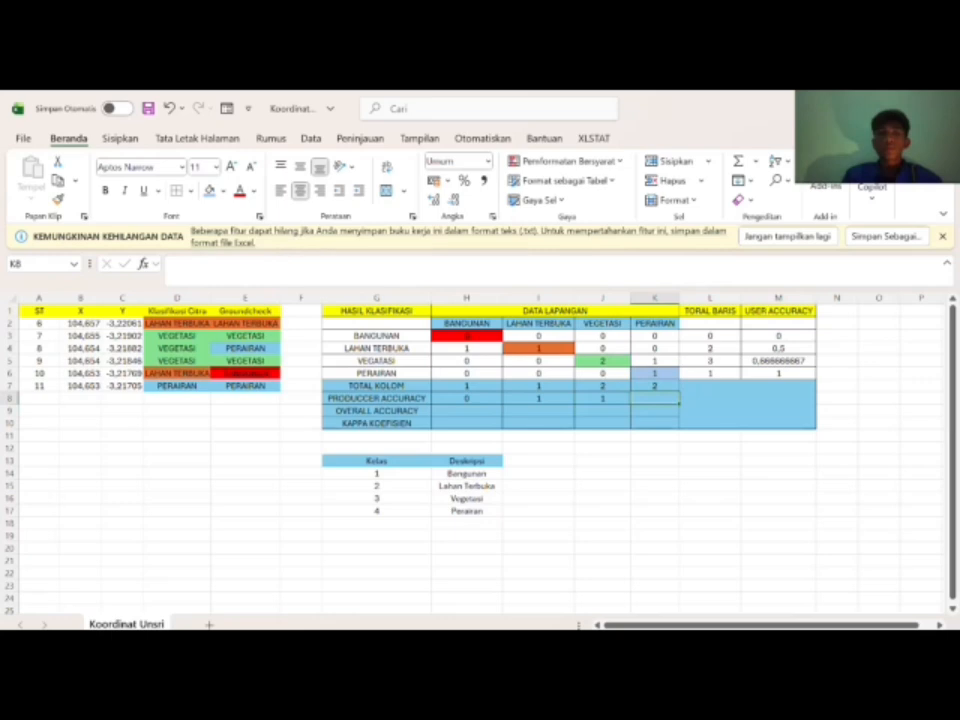
pyautogui.write('=')
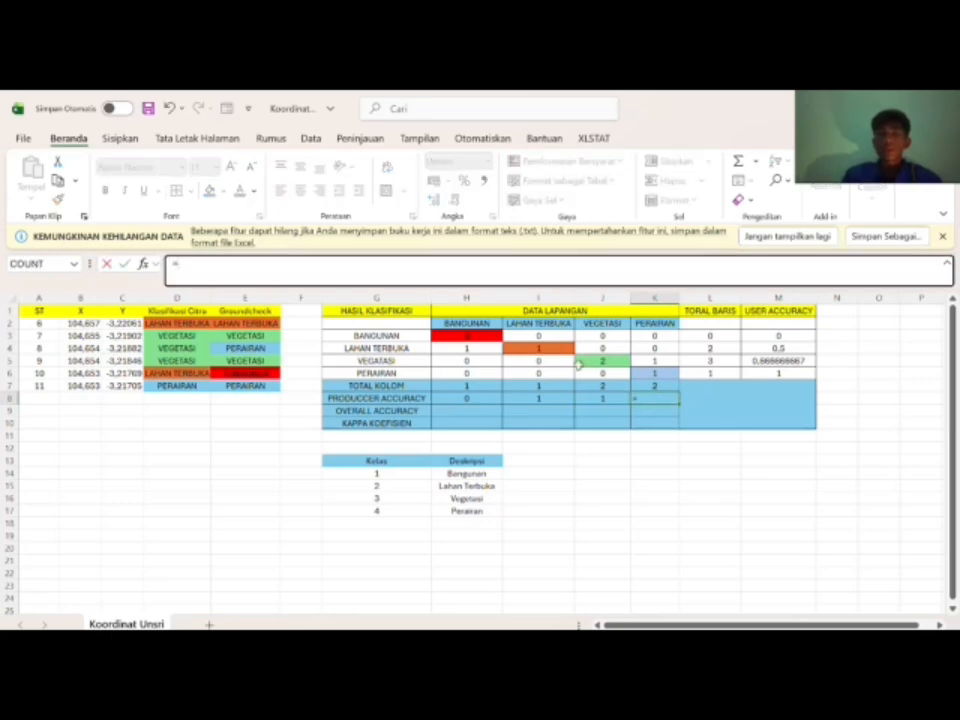
pyautogui.click(665, 373)
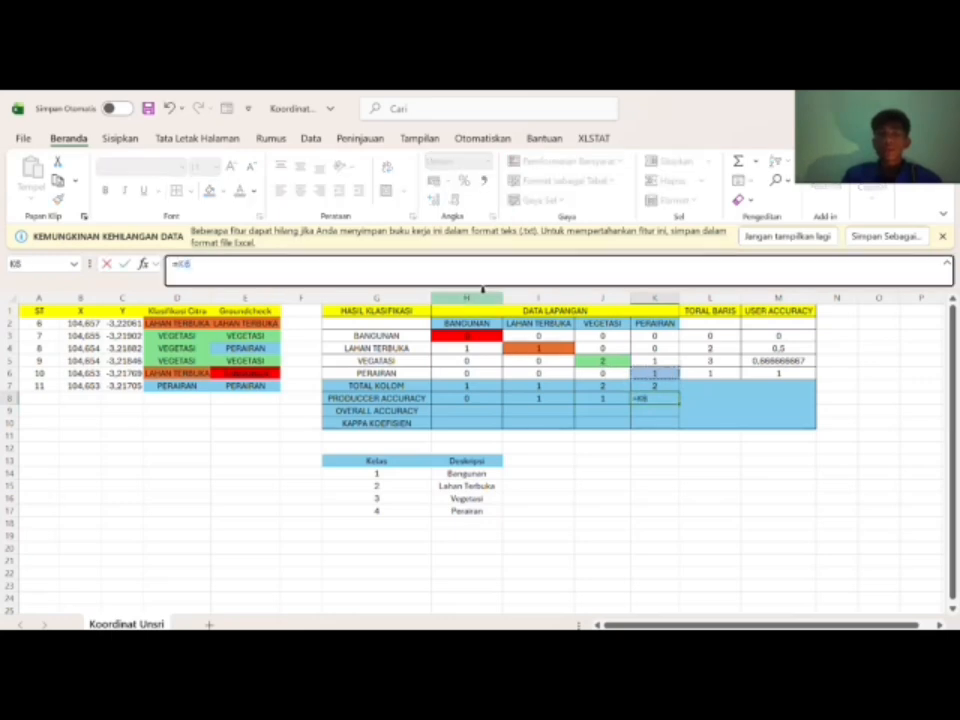
pyautogui.write('/')
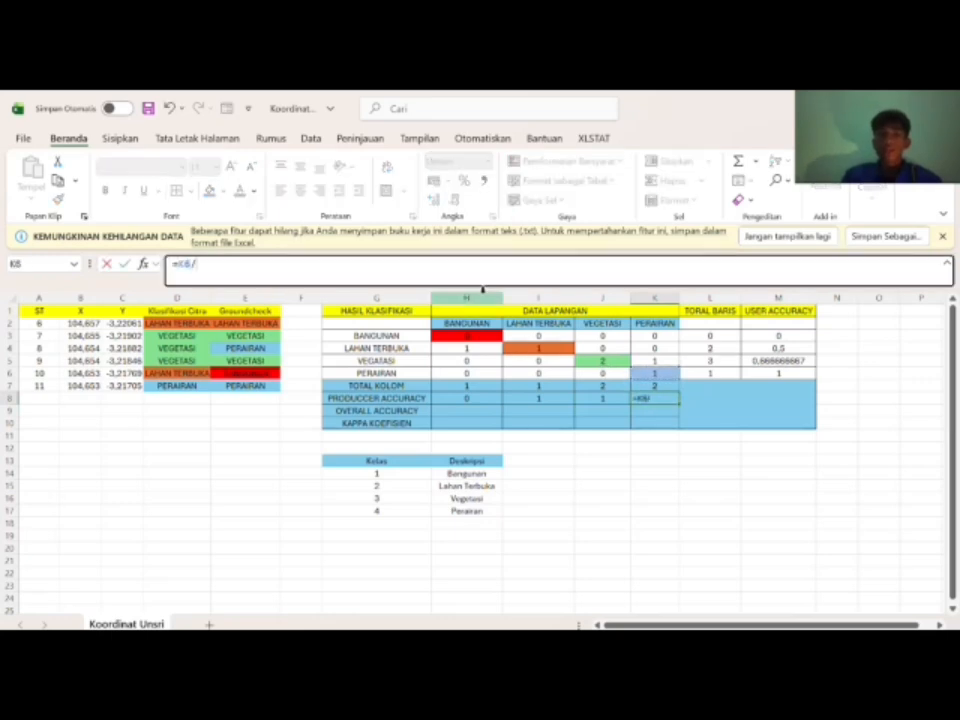
pyautogui.click(656, 385)
pyautogui.press('Return')
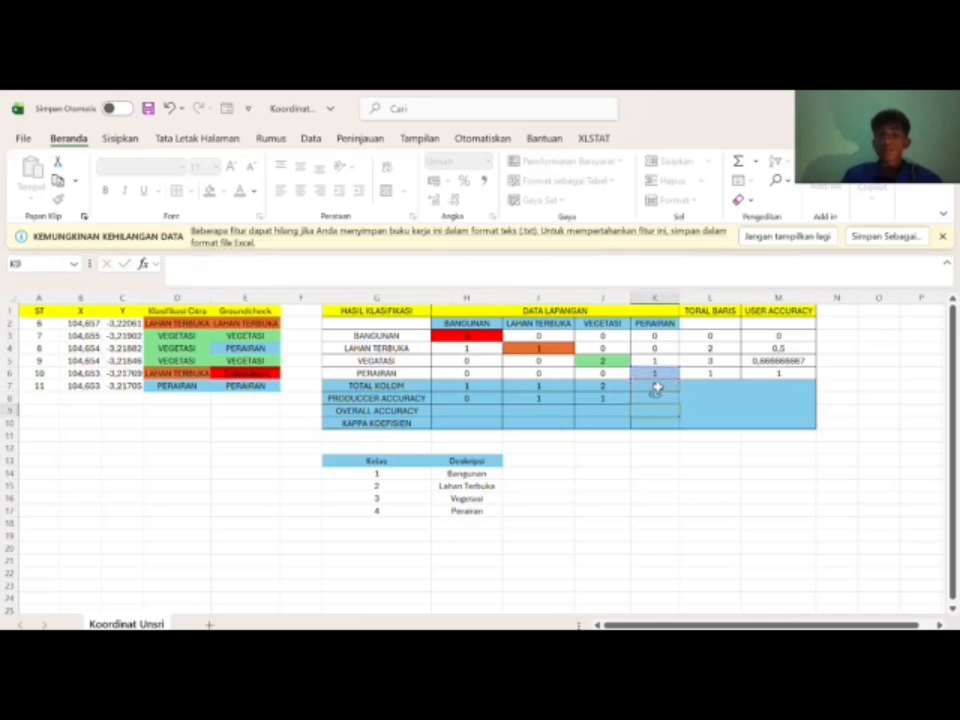
# Step: Review the PRODUCCER ACCURACY formulas of the four land cover classes in H8 through K8
pyautogui.click(494, 412)
pyautogui.click(478, 399)
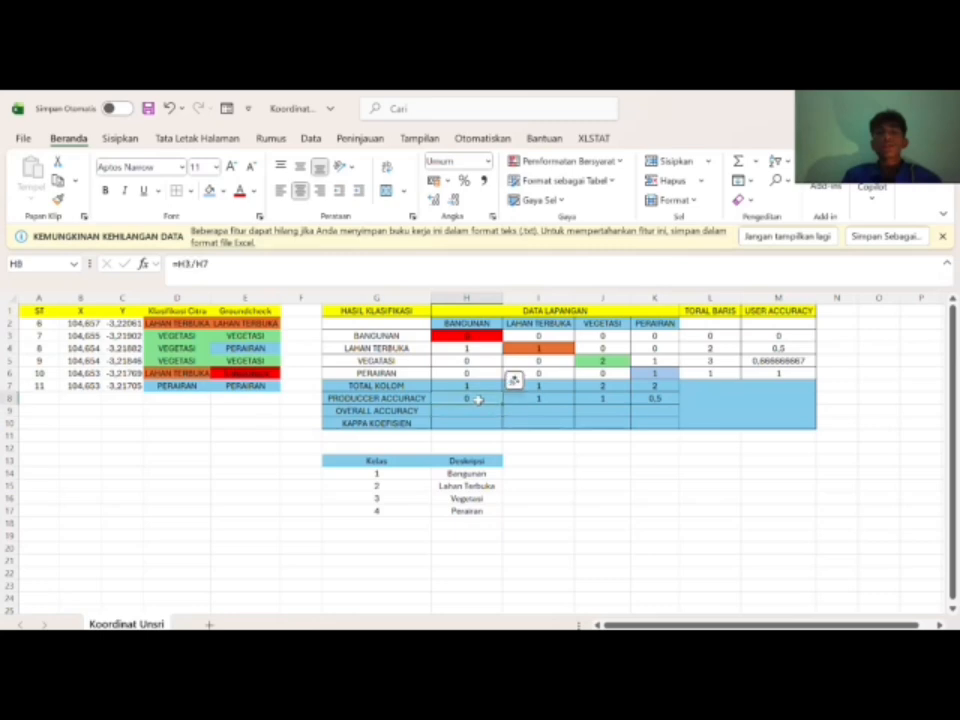
pyautogui.click(534, 397)
pyautogui.click(588, 398)
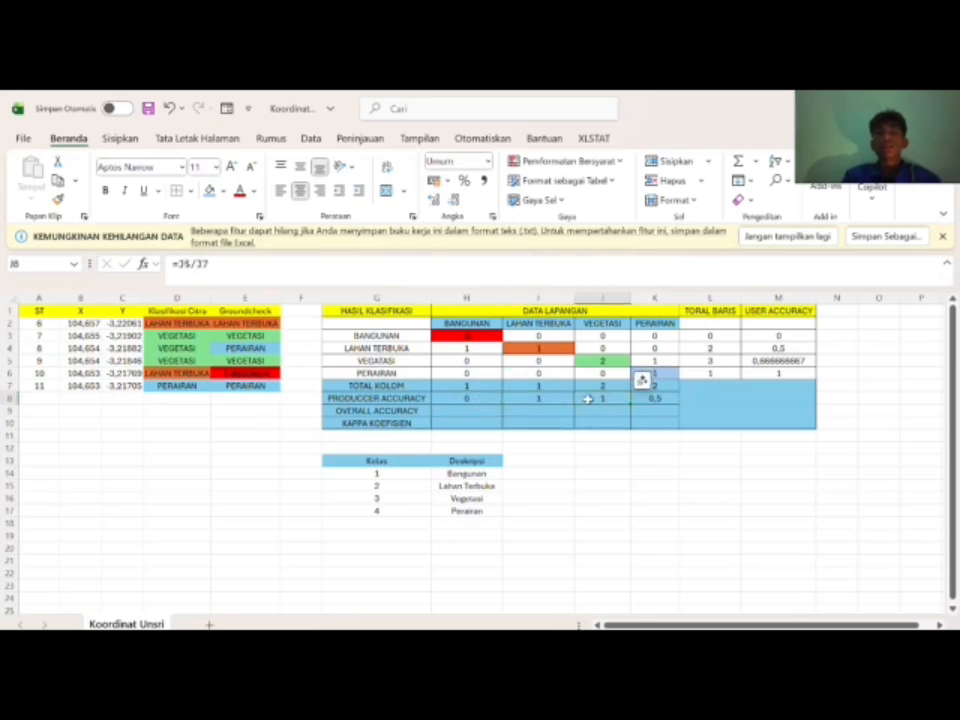
pyautogui.click(660, 398)
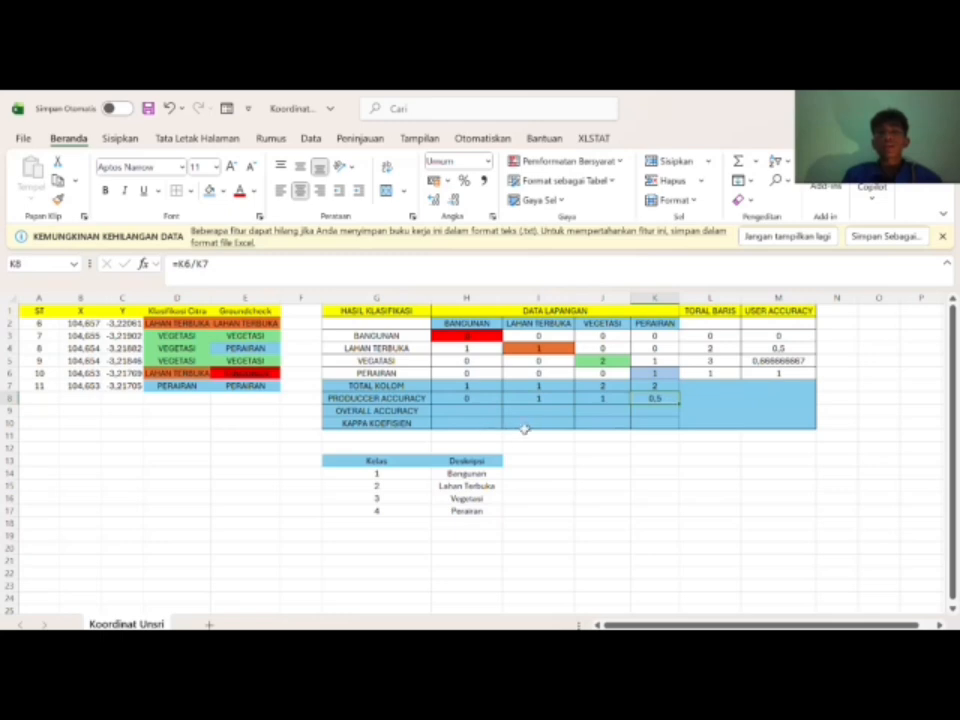
# Step: Compute the grand total in the merged cell L7 with a SUM of the column totals H7:K7
pyautogui.click(756, 392)
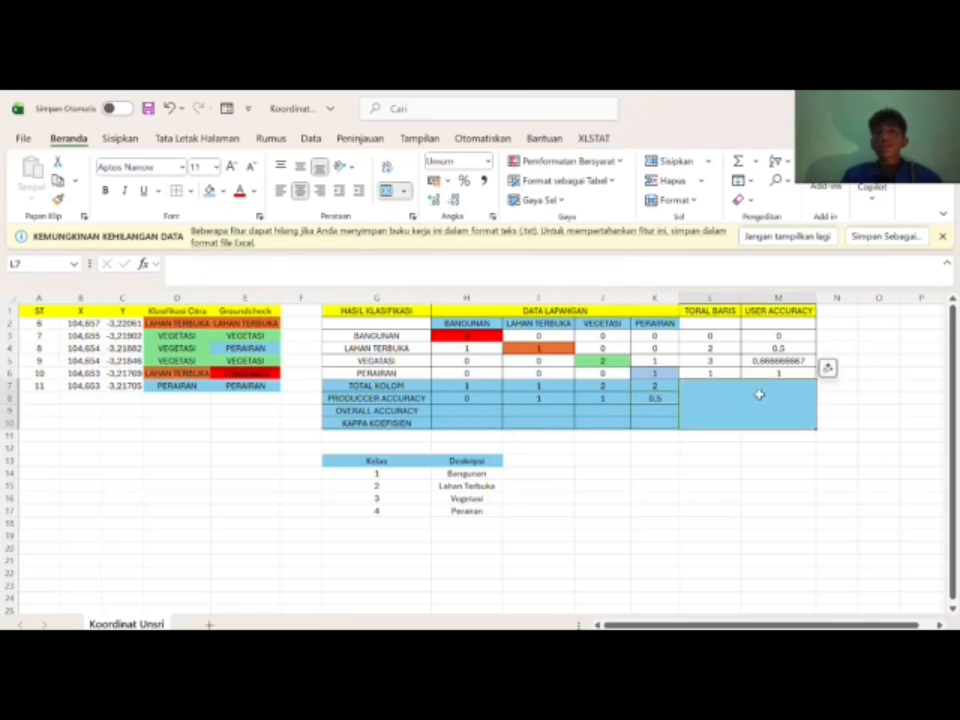
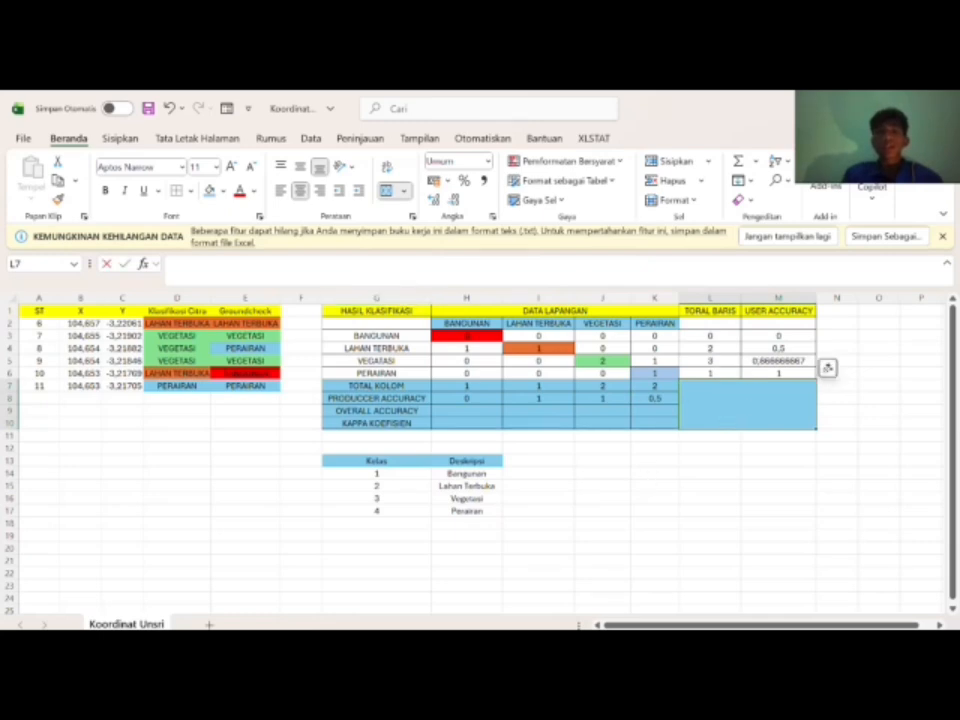
pyautogui.write('=SUM')
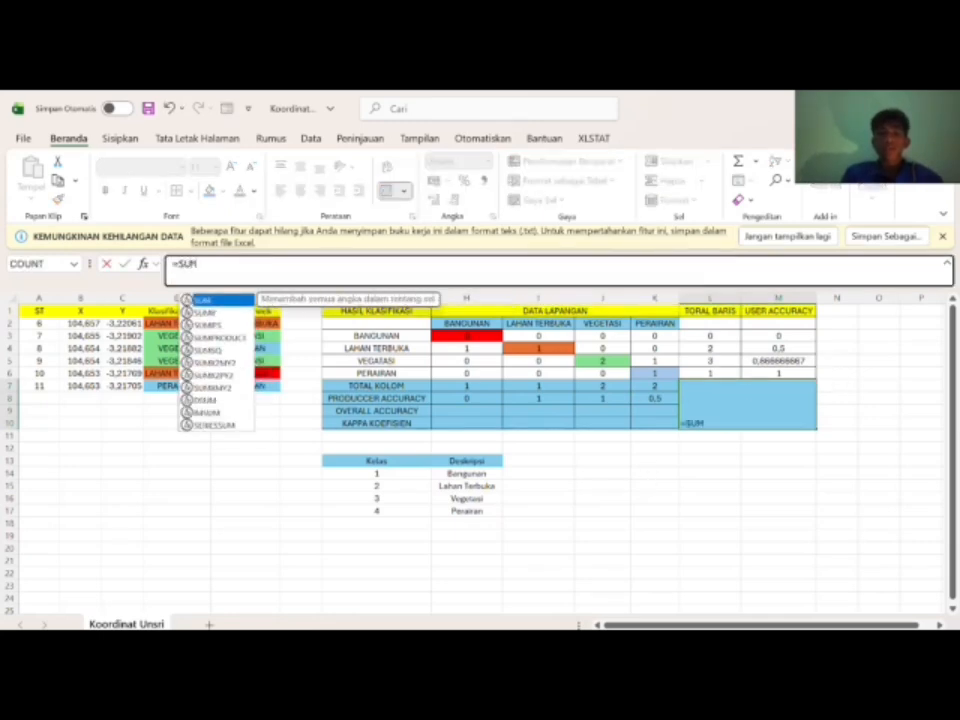
pyautogui.write('(')
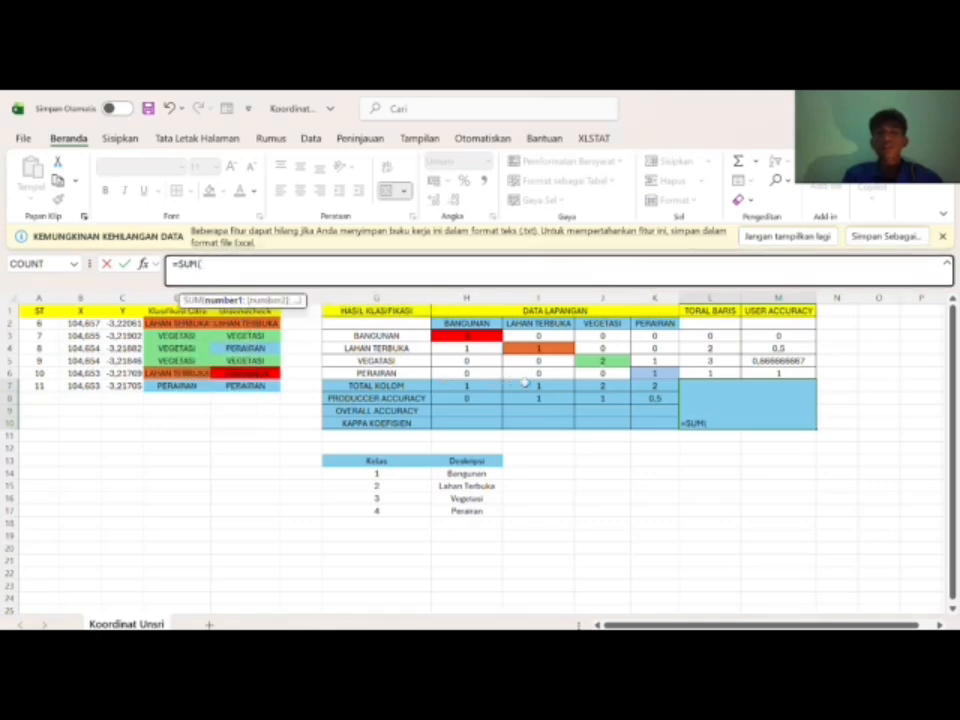
pyautogui.moveTo(448, 385); pyautogui.dragTo(637, 385)
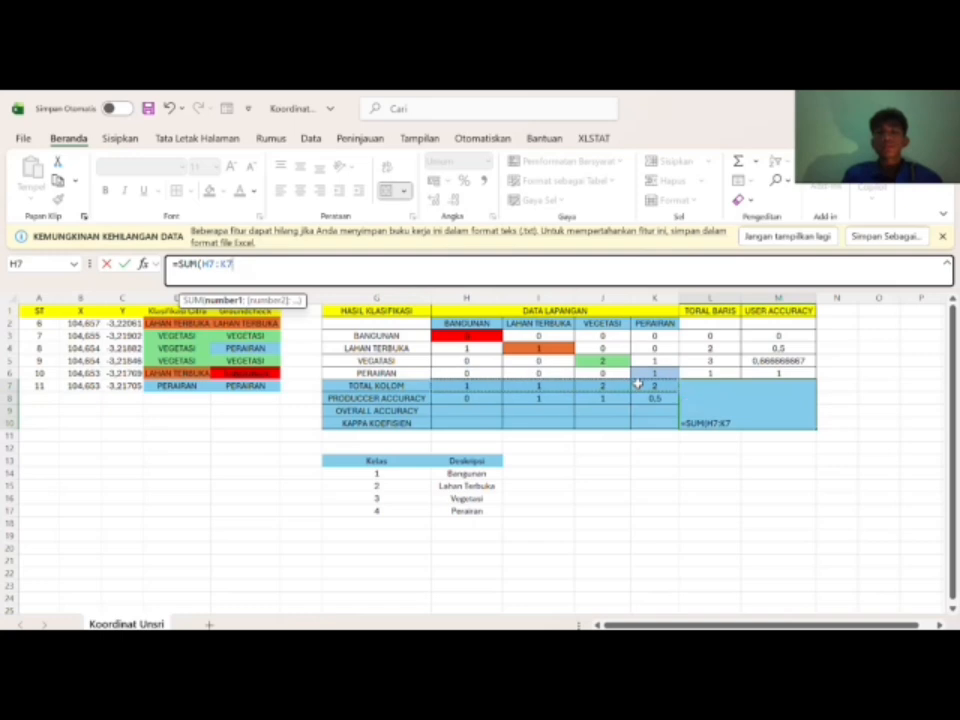
pyautogui.press('Return')
pyautogui.click(851, 495)
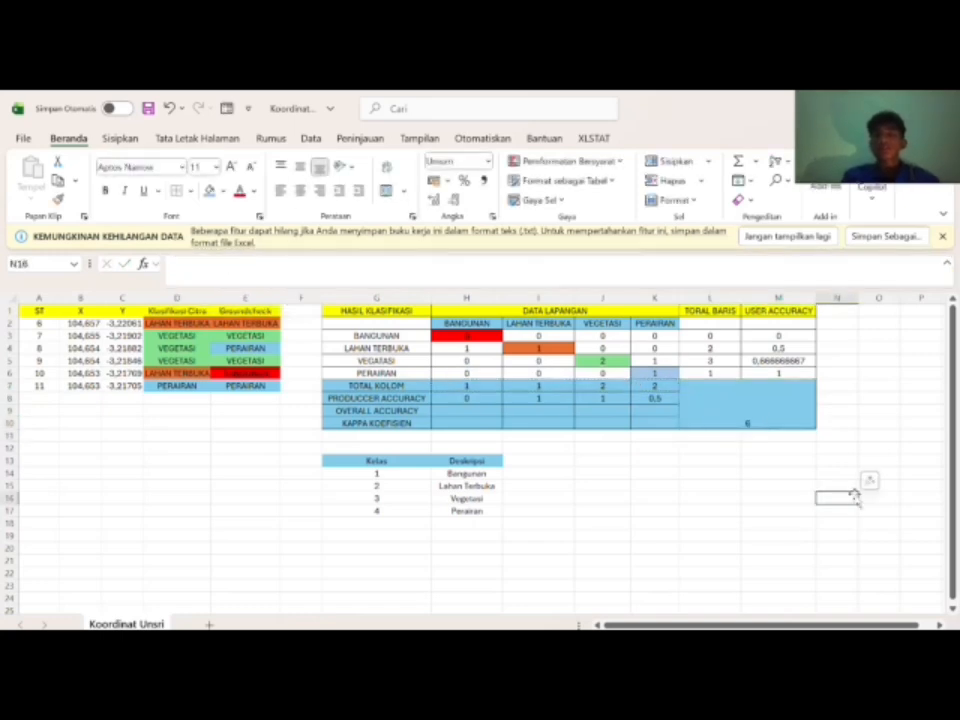
# Step: Align the grand total vertically to the middle of its merged cell
pyautogui.click(760, 427)
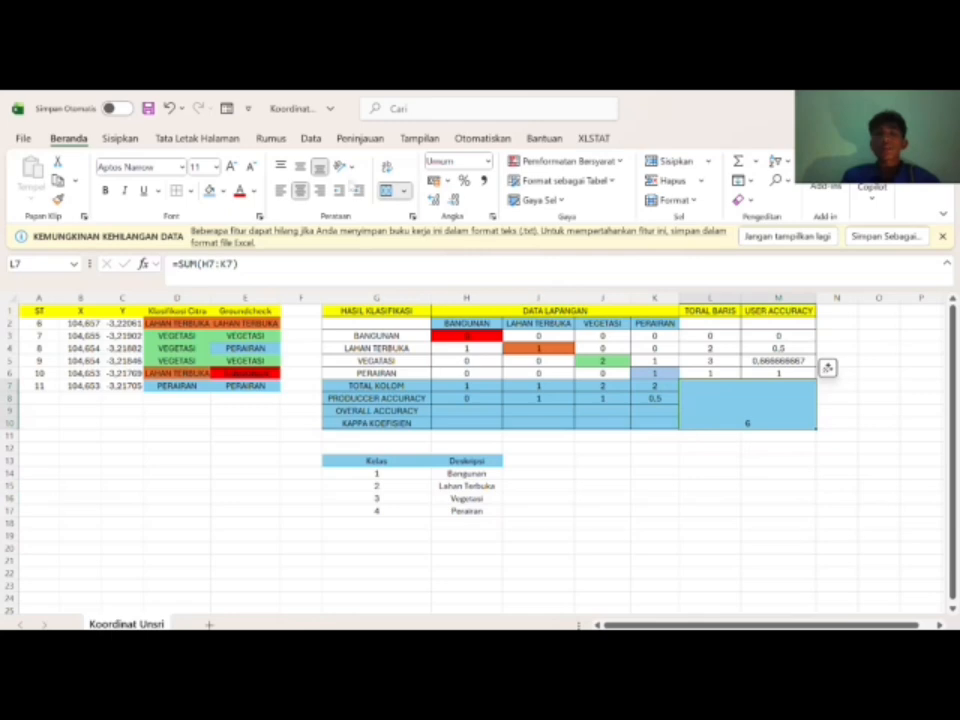
pyautogui.click(299, 165)
pyautogui.click(657, 495)
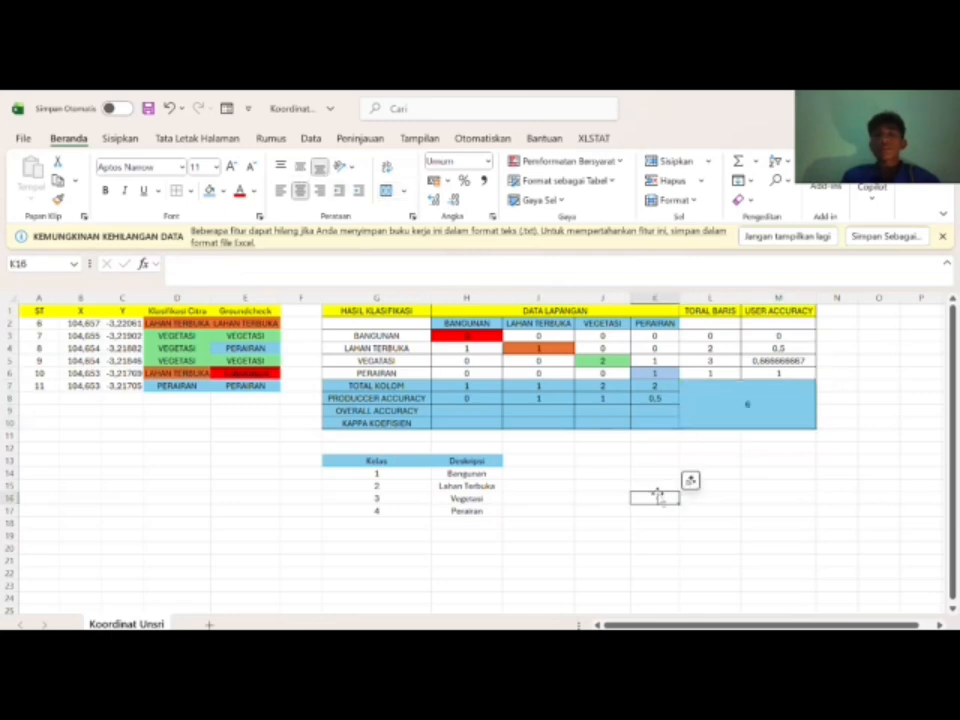
# Step: Begin the OVERALL ACCURACY formula in H9 with an opening parenthesis and the BANGUNAN diagonal cell H3
pyautogui.click(477, 408)
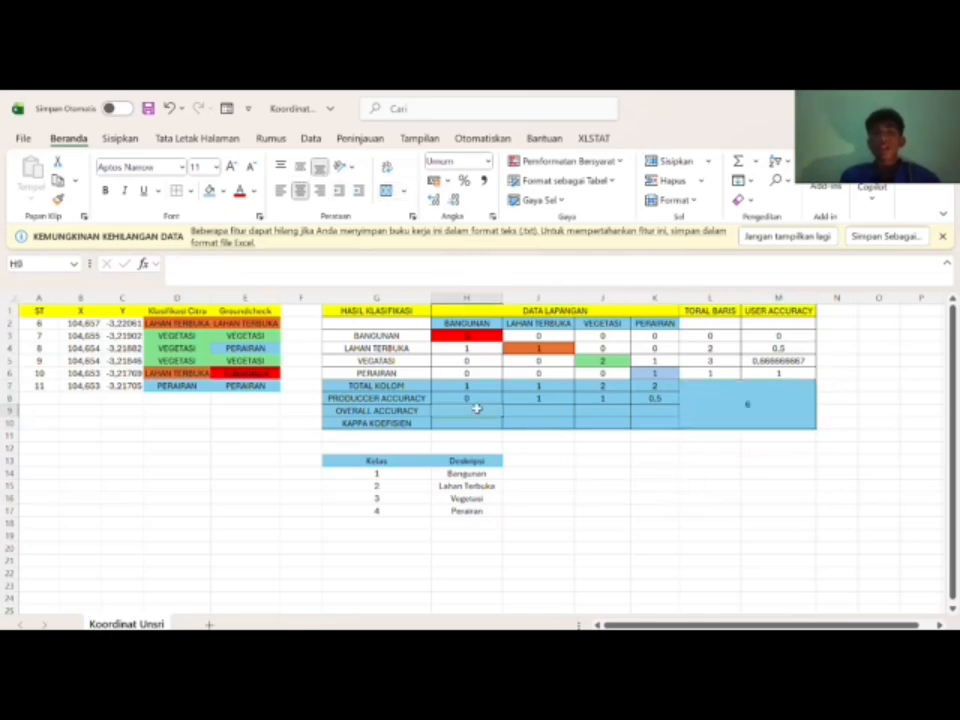
pyautogui.click(400, 269)
pyautogui.write('=')
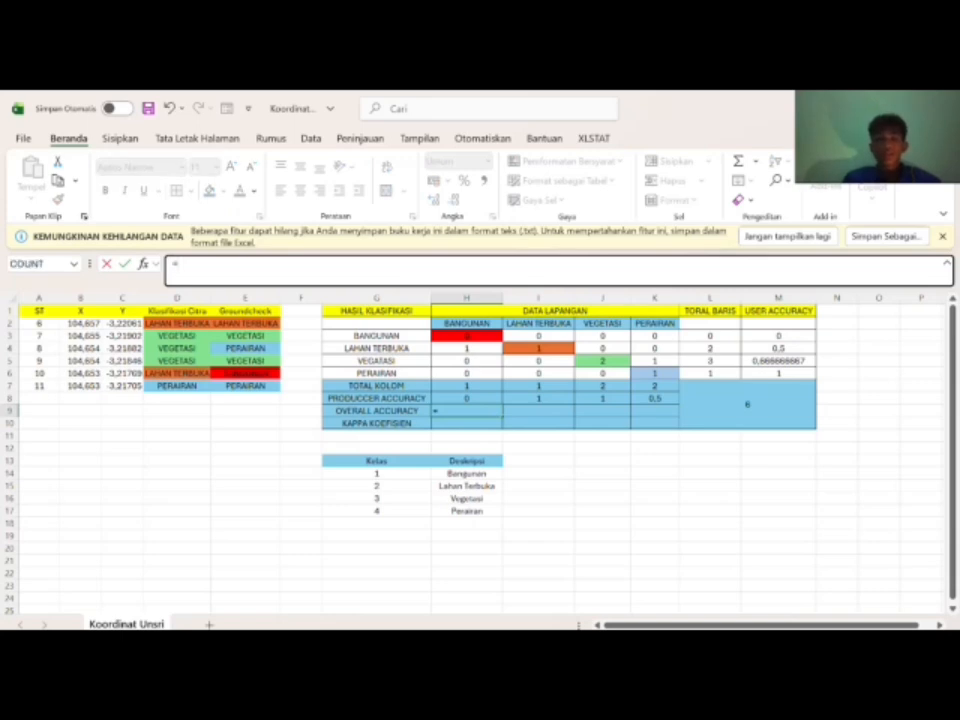
pyautogui.write('(')
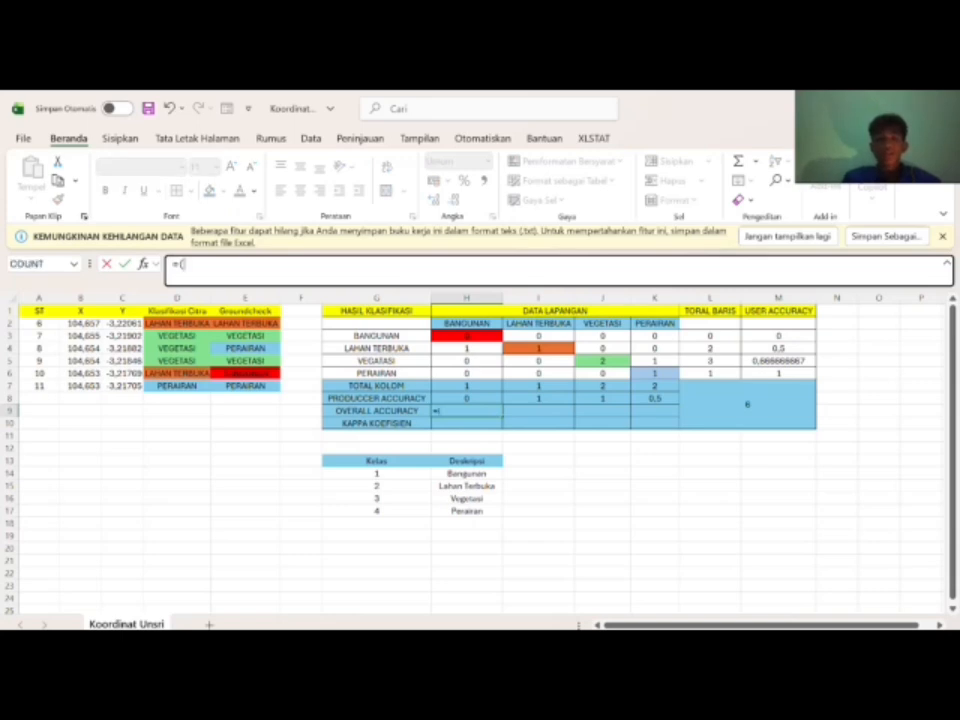
pyautogui.click(455, 338)
pyautogui.write('+')
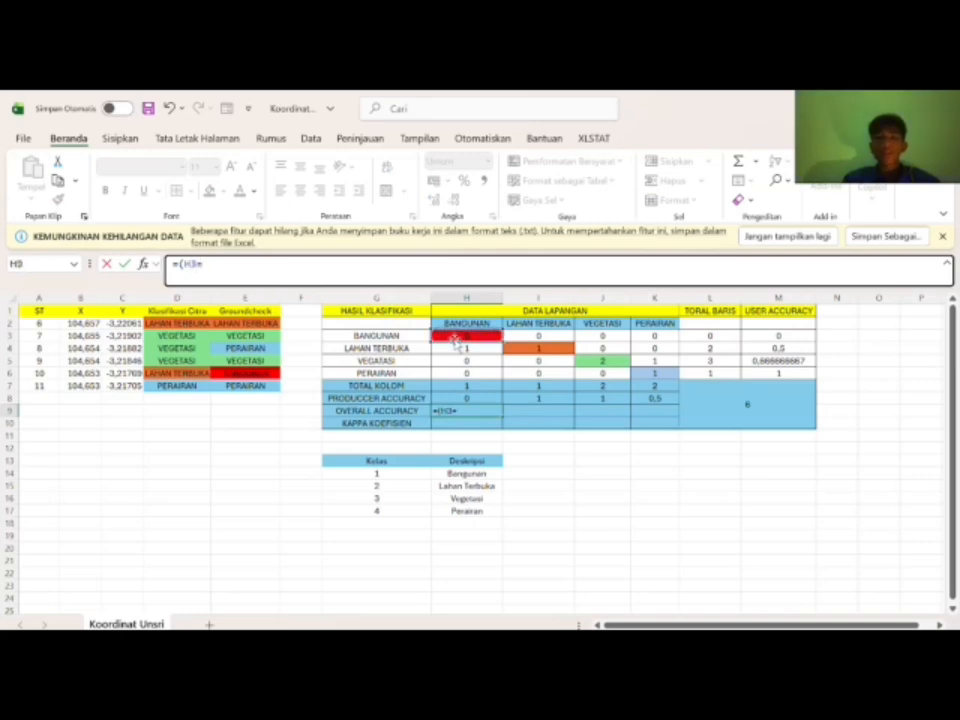
pyautogui.click(536, 347)
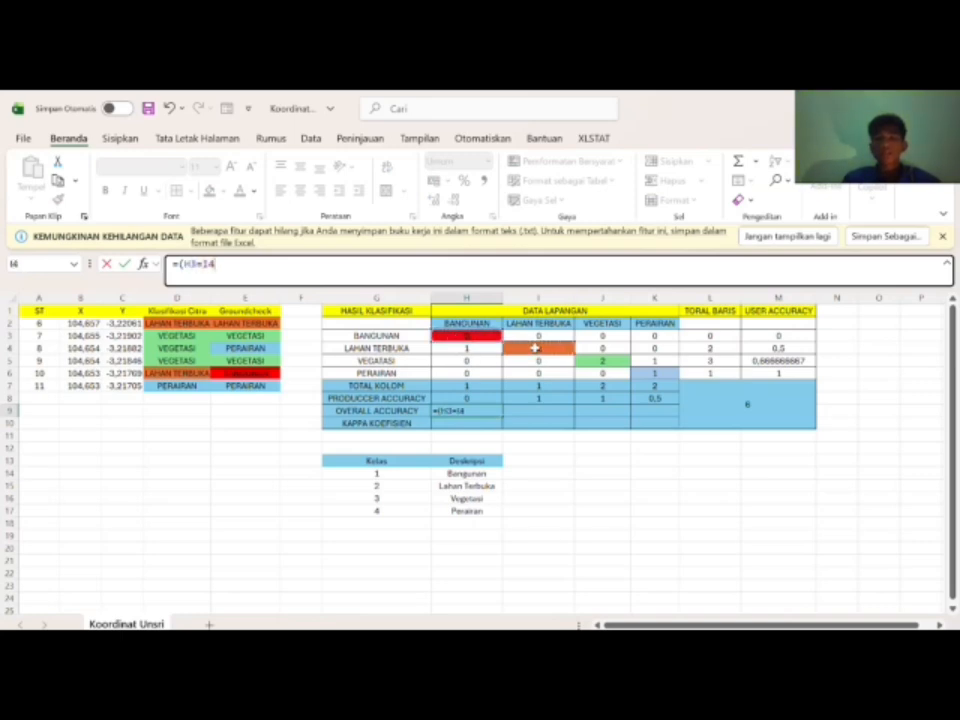
pyautogui.press('BackSpace')
pyautogui.press('BackSpace')
pyautogui.press('BackSpace')
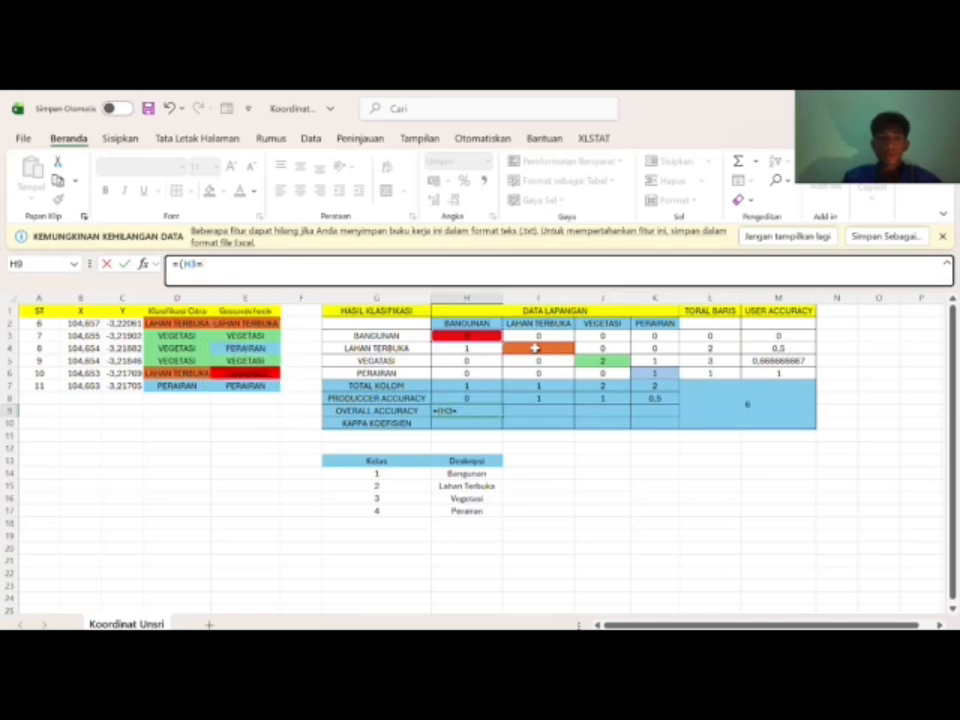
# Step: Complete the OVERALL ACCURACY formula in H9 as the sum of diagonal cells divided by the grand total: =(H3+I4+J5+K6)/L7
pyautogui.write('+')
pyautogui.click(536, 347)
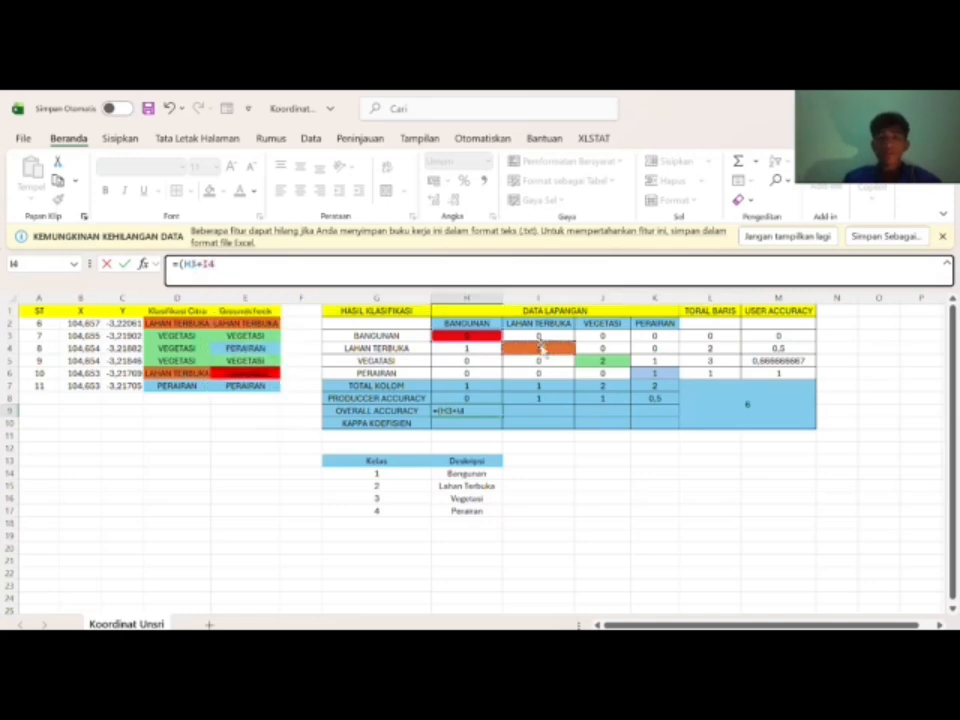
pyautogui.write('+')
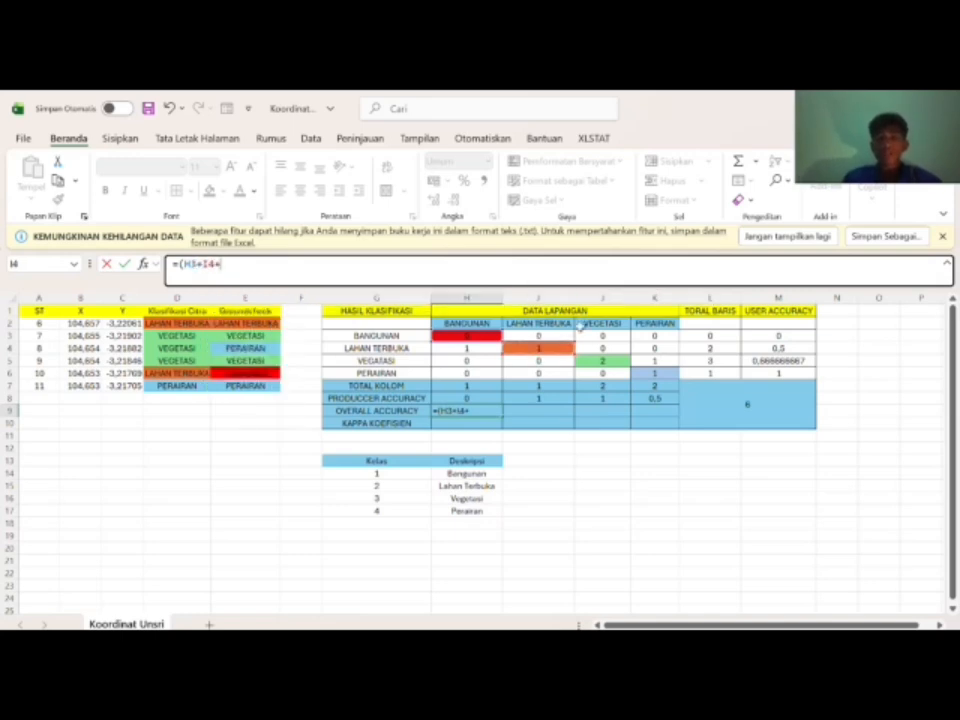
pyautogui.click(603, 360)
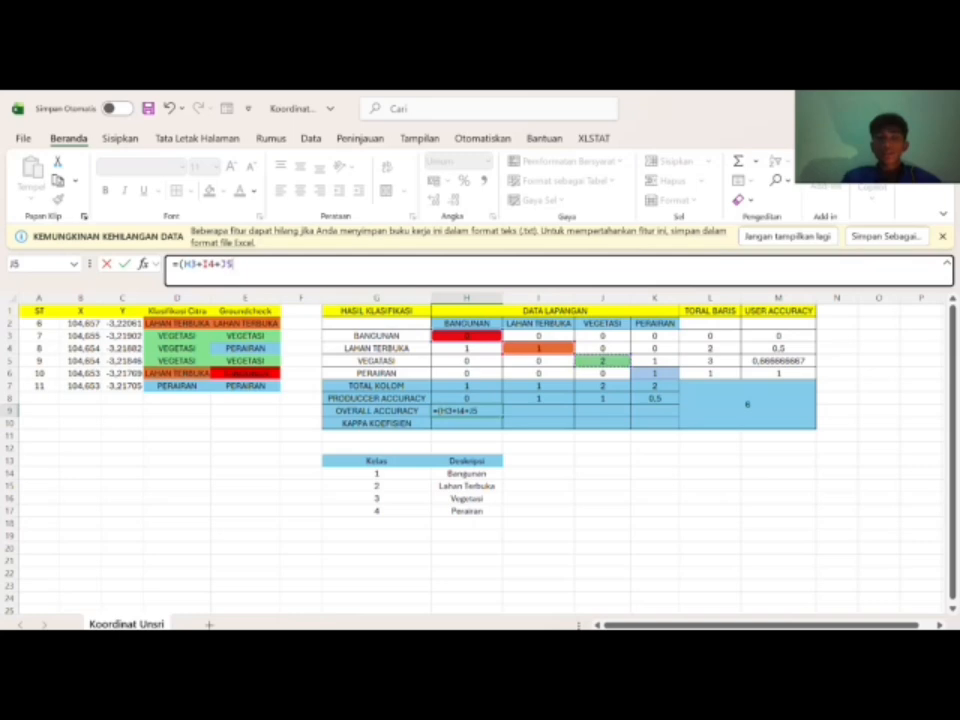
pyautogui.write('+')
pyautogui.click(655, 372)
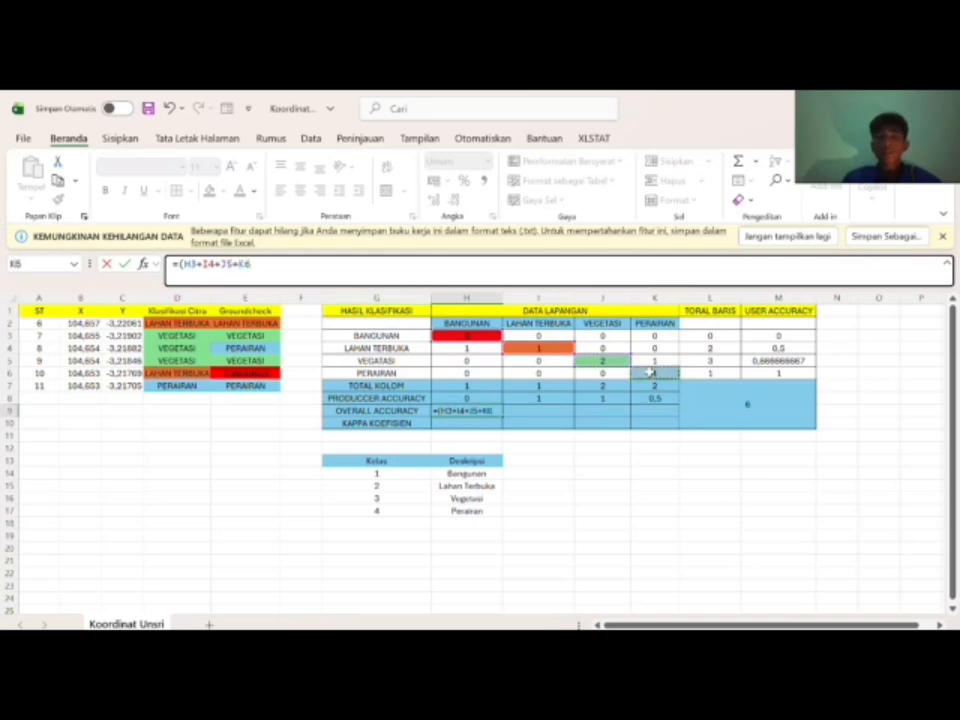
pyautogui.write(')/')
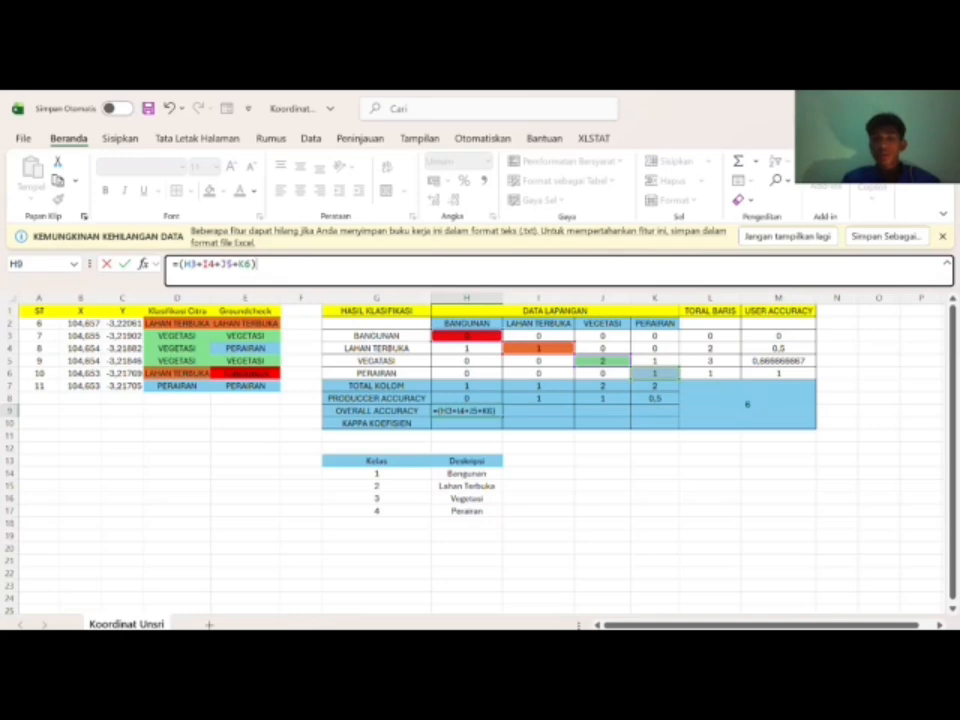
pyautogui.click(775, 408)
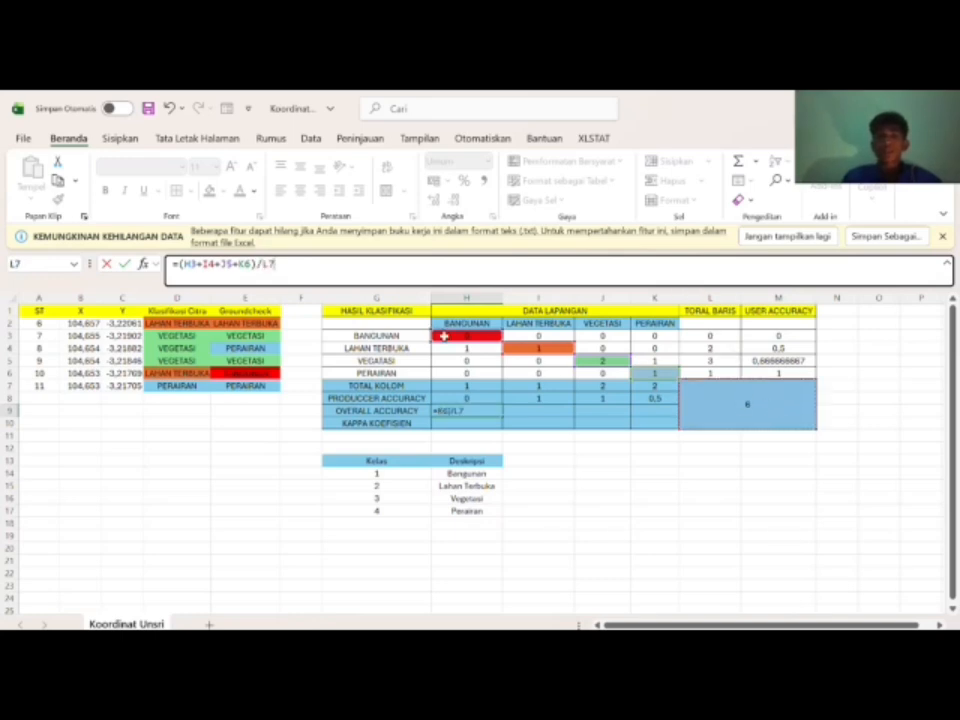
pyautogui.press('Return')
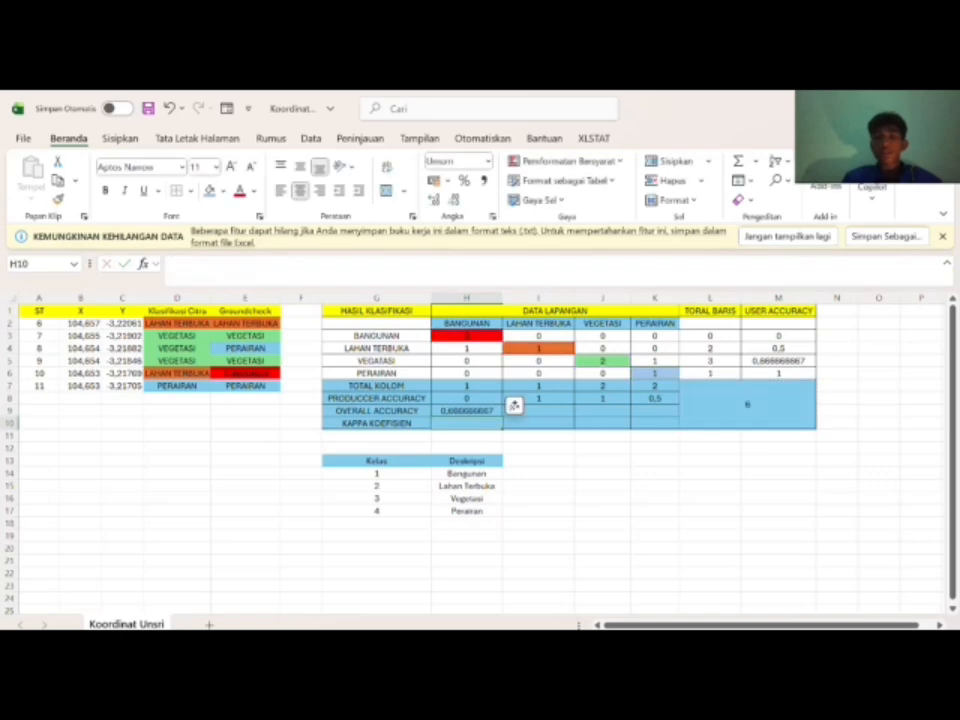
# Step: Merge and center the OVERALL ACCURACY cells H9:K9 and the KAPPA KOEFISIEN cells H10:K10
pyautogui.click(476, 411)
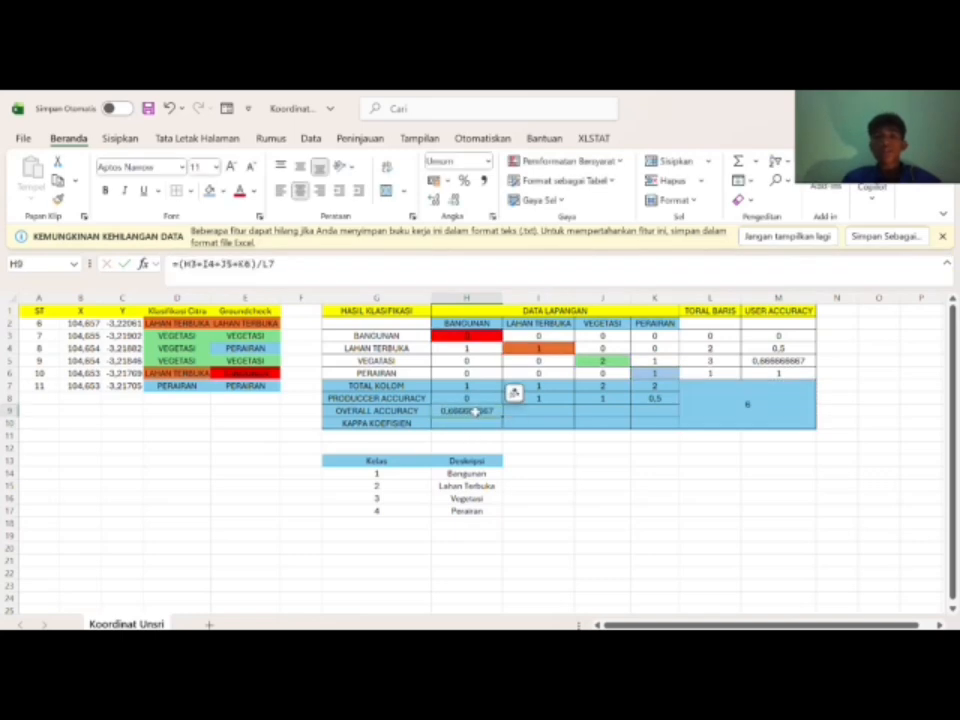
pyautogui.moveTo(487, 411); pyautogui.dragTo(670, 413)
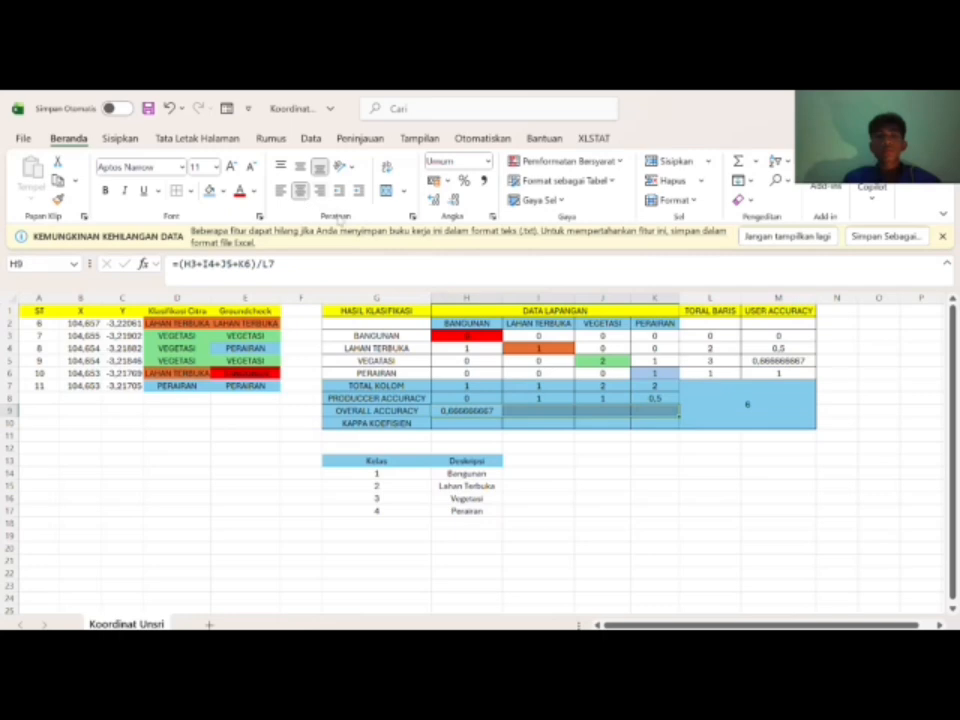
pyautogui.click(386, 190)
pyautogui.click(557, 455)
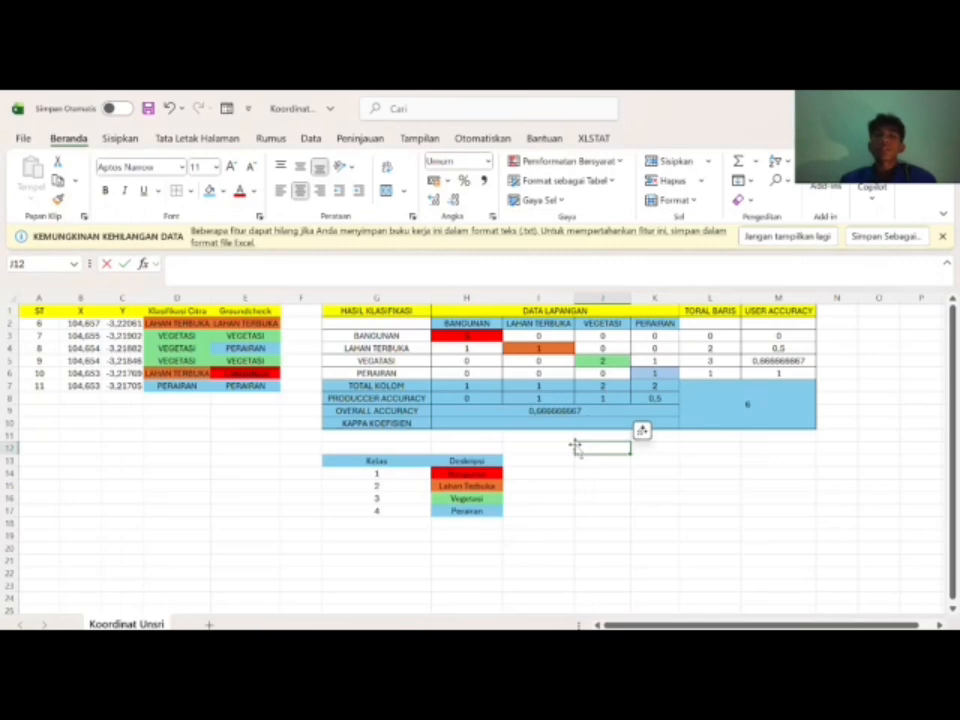
# Step: Start a helper formula in J12 adding column total times row total for BANGUNAN and LAHAN TERBUKA: =(H7*L3)+(I7*L4)
pyautogui.click(576, 447)
pyautogui.click(200, 270)
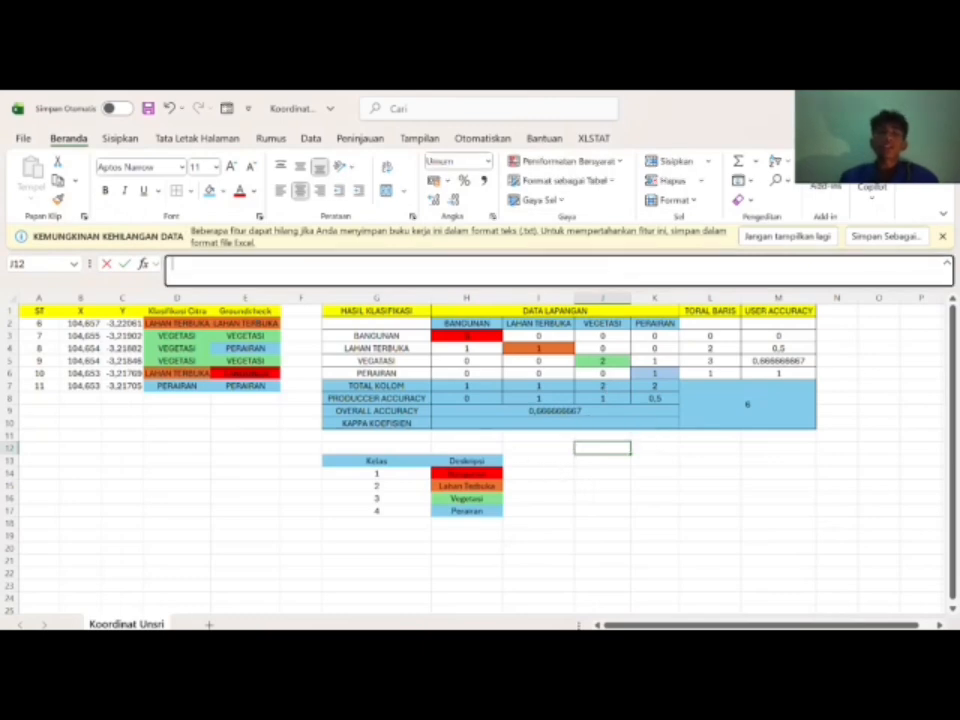
pyautogui.write('=(')
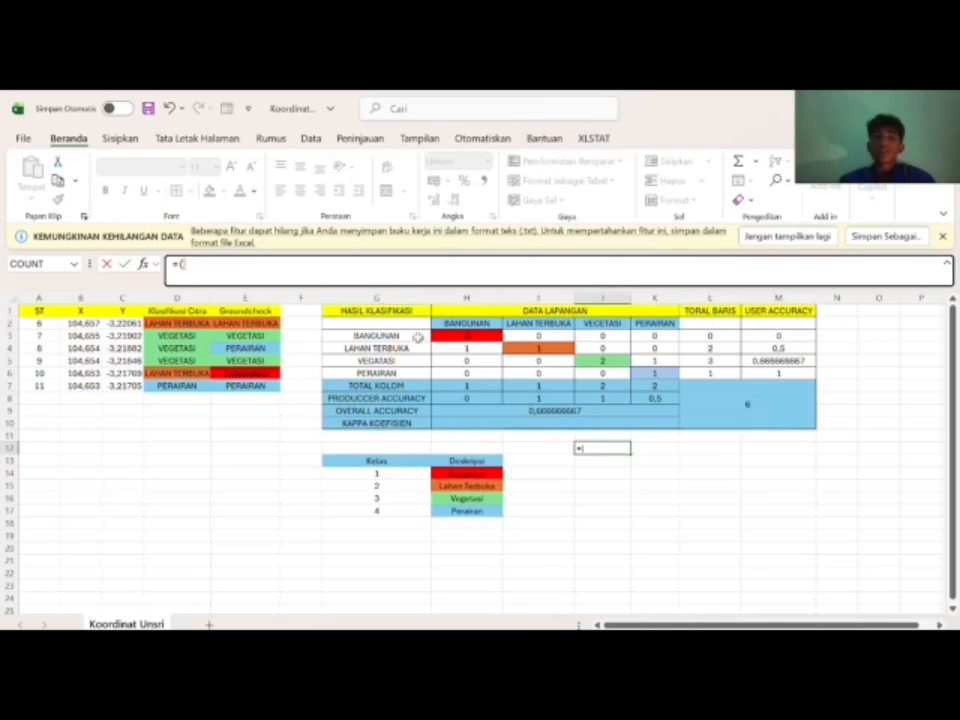
pyautogui.click(466, 387)
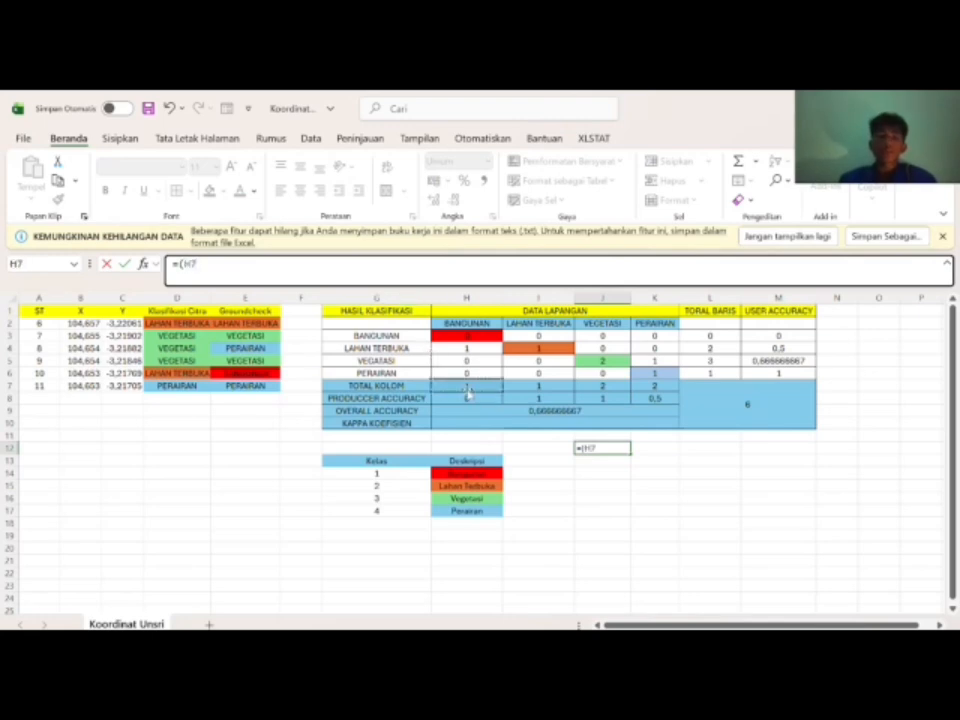
pyautogui.write('*')
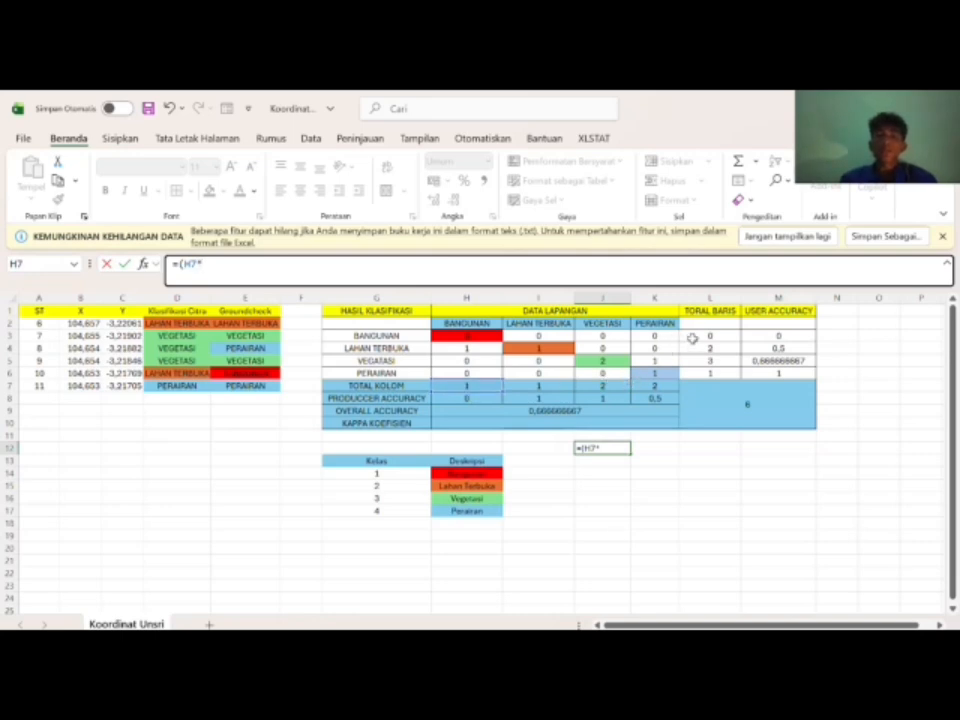
pyautogui.click(692, 338)
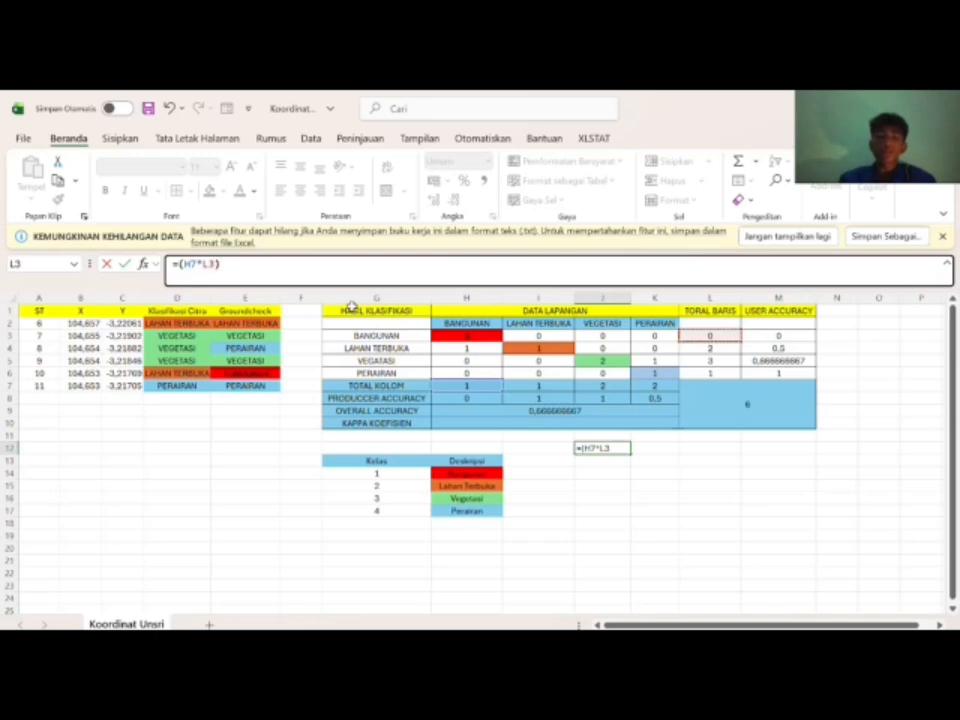
pyautogui.write(')+(')
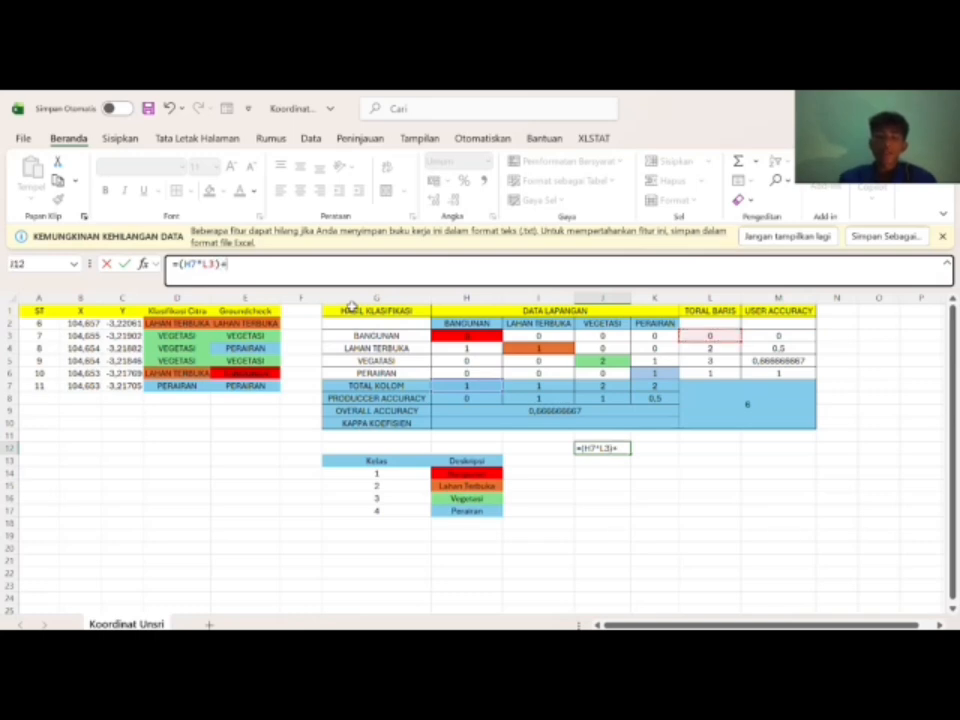
pyautogui.click(536, 388)
pyautogui.write('*')
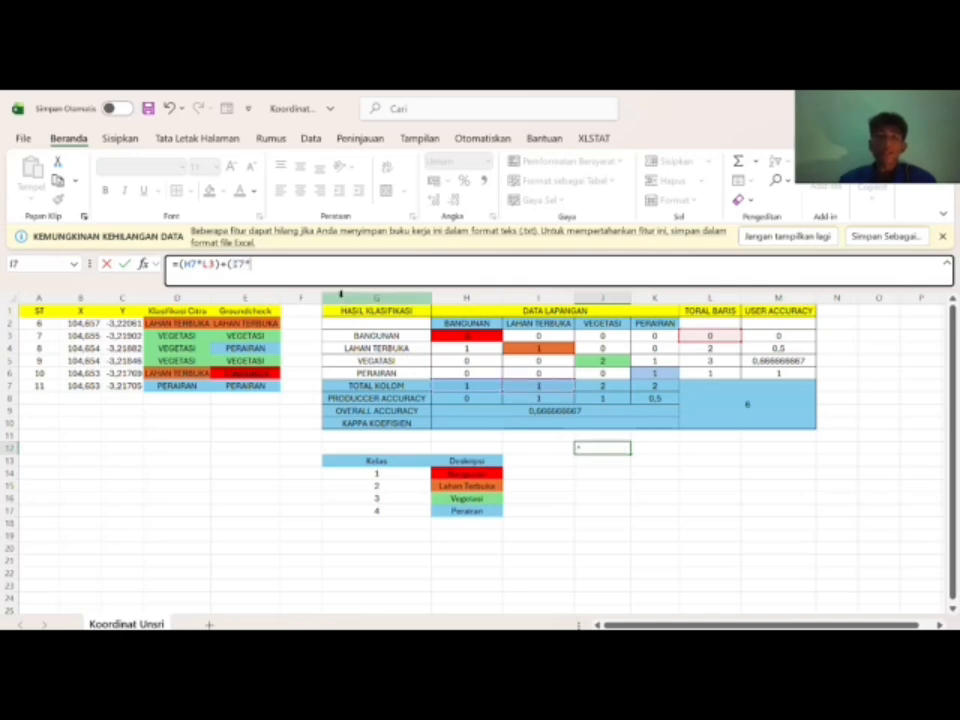
pyautogui.click(709, 347)
pyautogui.write(')+(')
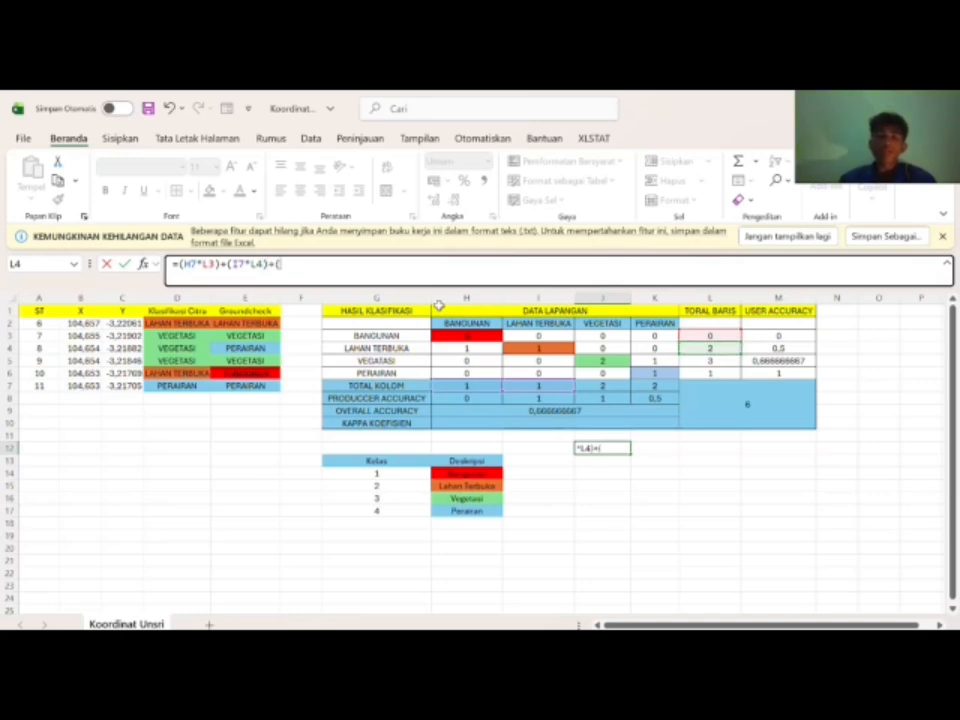
# Step: Complete the J12 formula with the VEGETASI and PERAIRAN products, (J7*L5)+(K7*L6)
pyautogui.click(594, 386)
pyautogui.write('*')
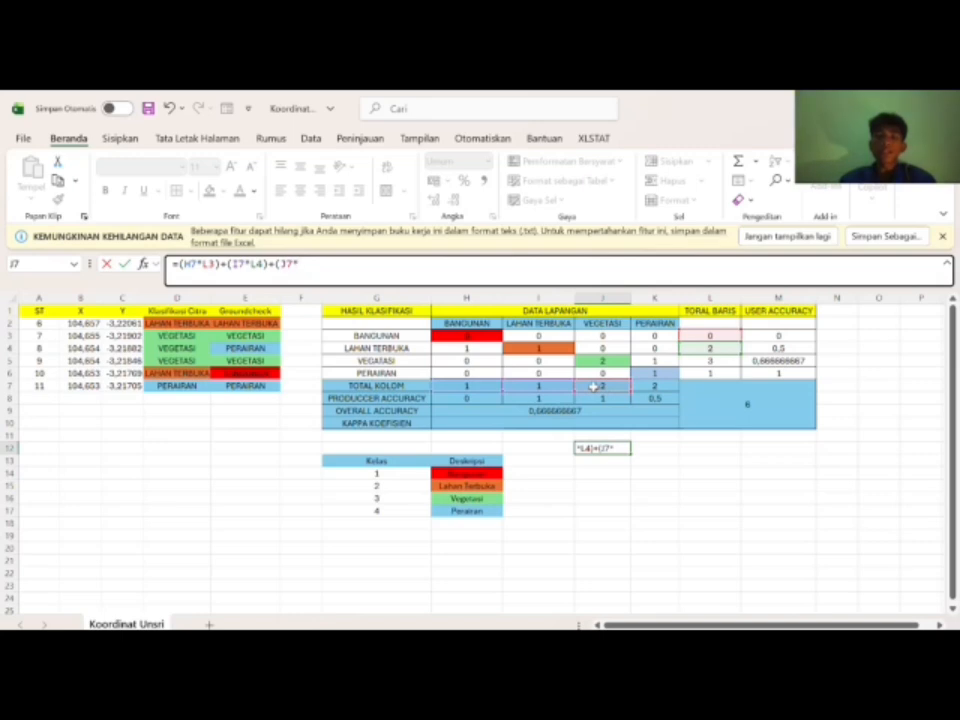
pyautogui.click(711, 361)
pyautogui.write(')')
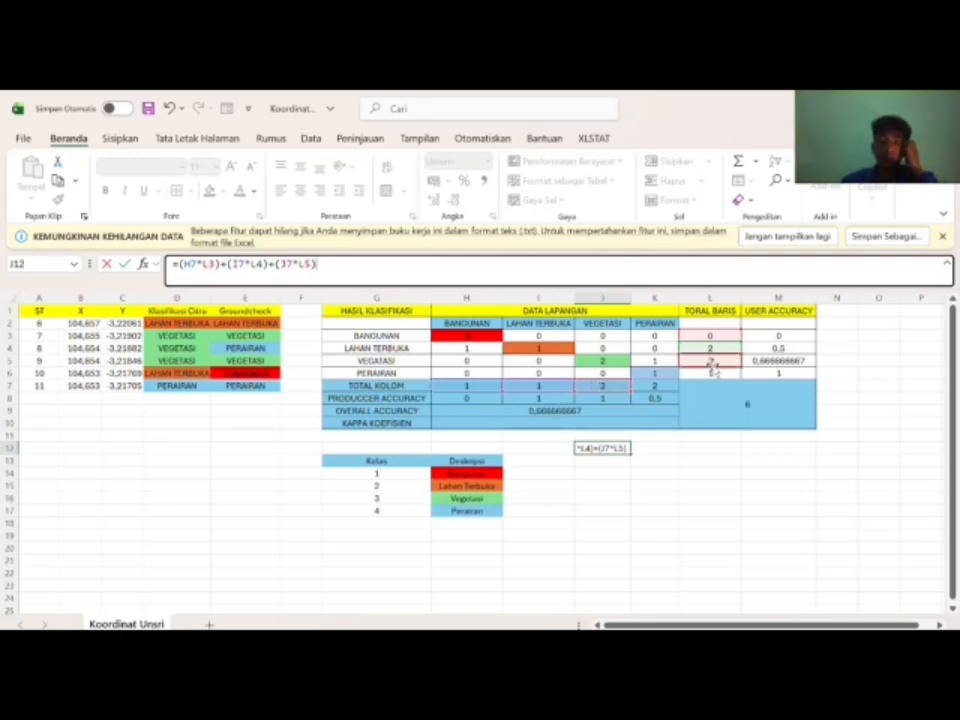
pyautogui.write('+(')
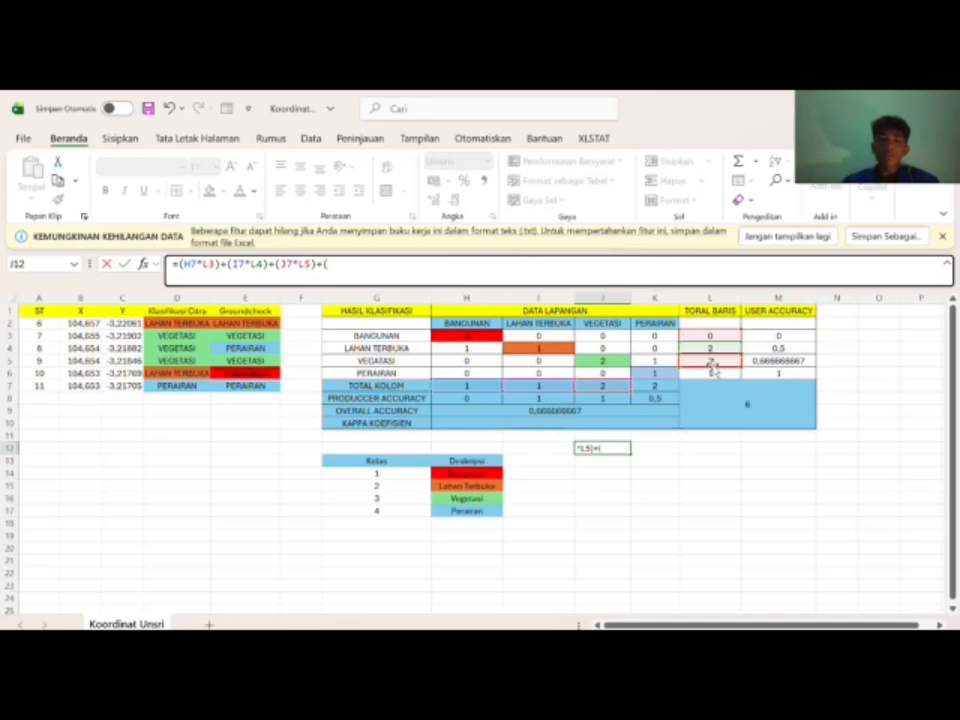
pyautogui.click(648, 387)
pyautogui.write('*')
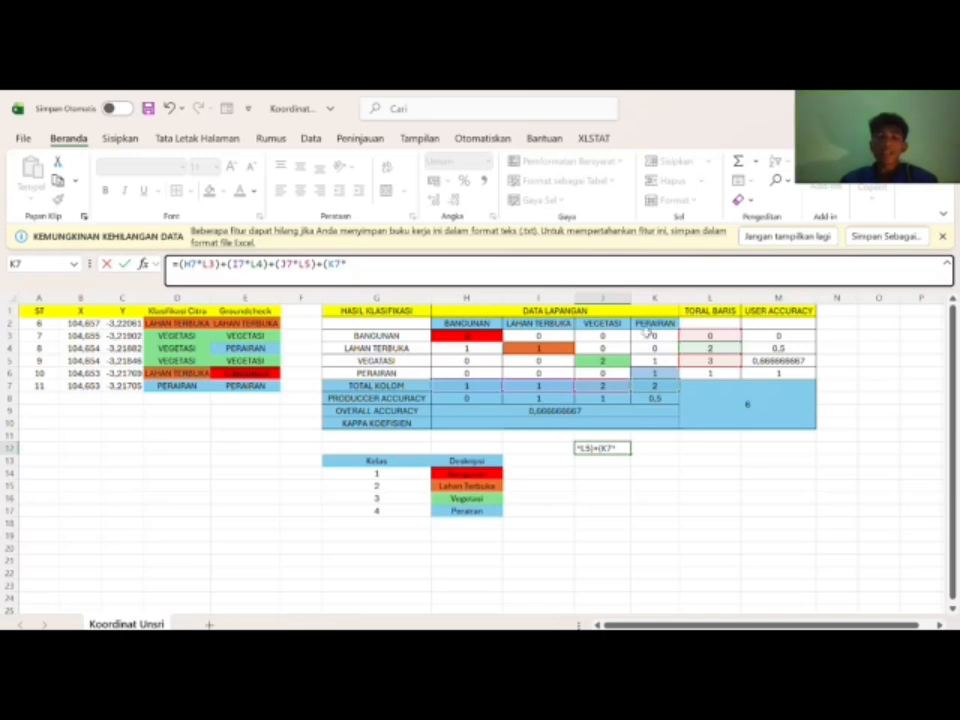
pyautogui.click(710, 372)
pyautogui.write(')')
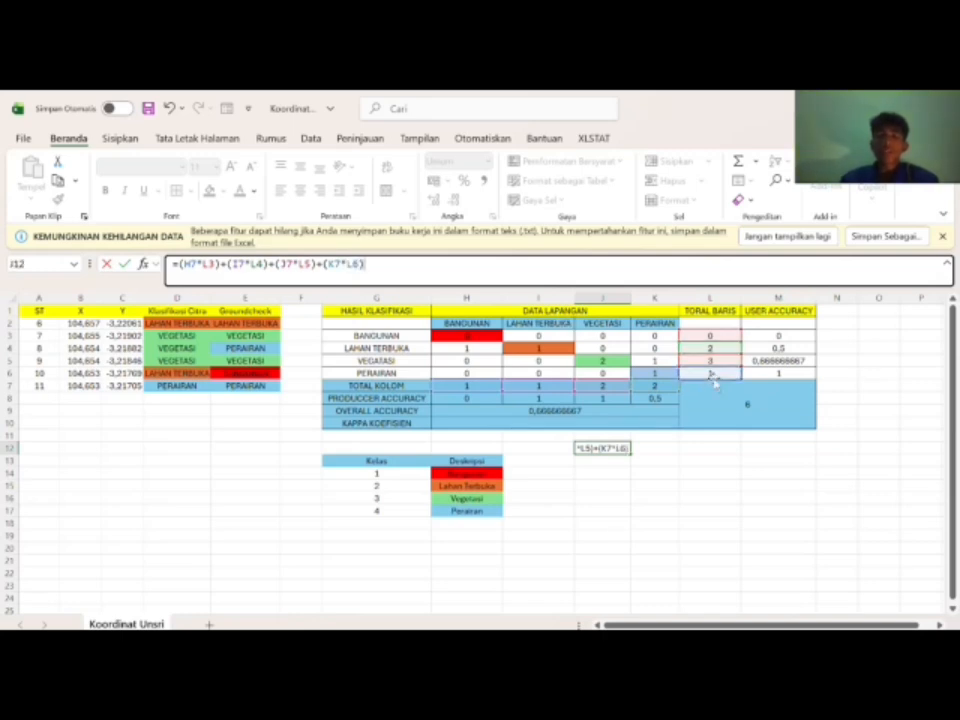
pyautogui.press('Return')
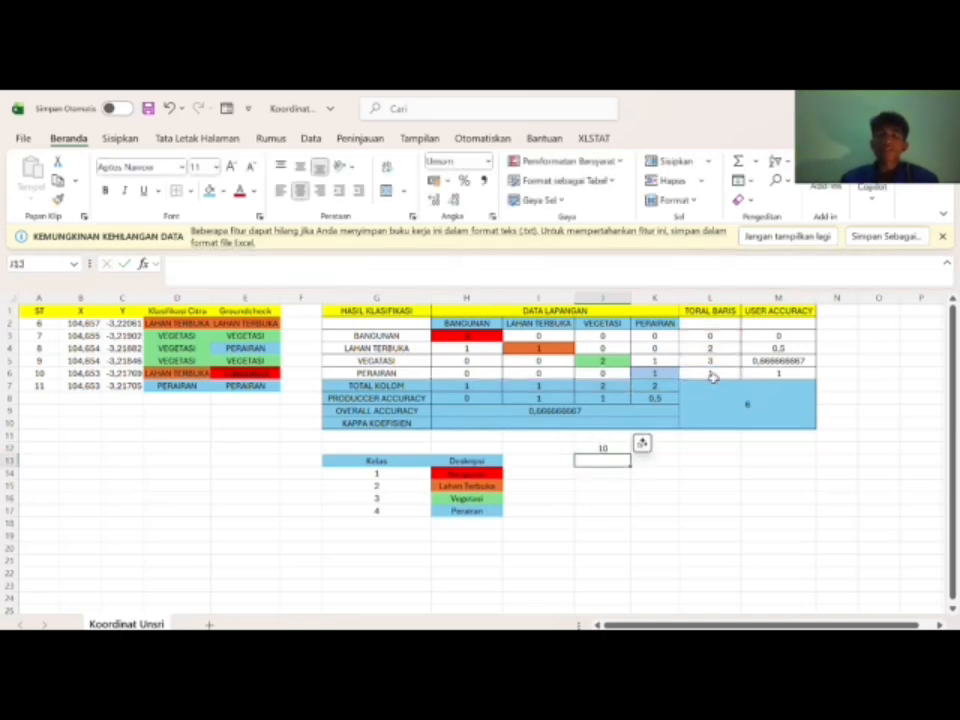
pyautogui.click(657, 473)
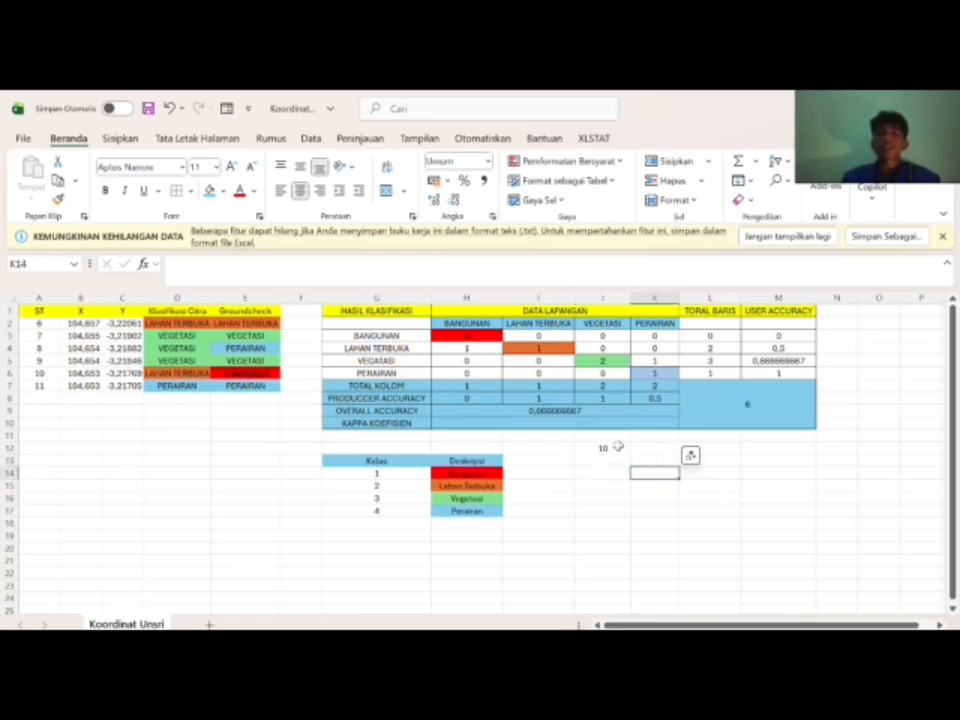
pyautogui.click(612, 448)
pyautogui.click(709, 460)
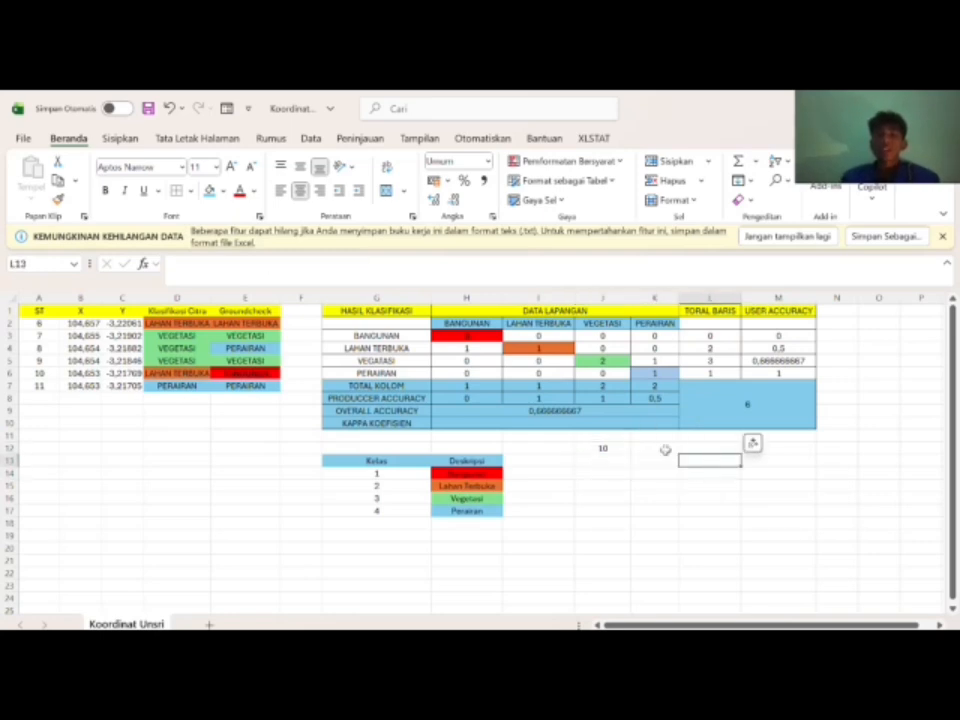
pyautogui.click(622, 453)
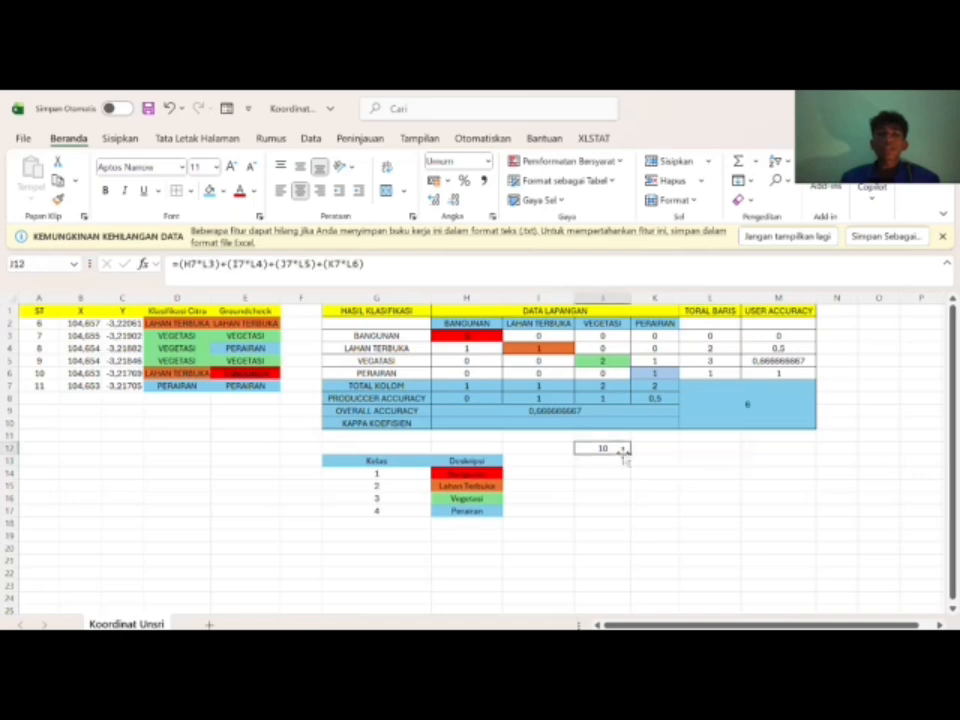
# Step: Start the KAPPA KOEFISIEN formula in H10 with the grand total multiplied by an opened sum: =(L7*(SUM(
pyautogui.click(537, 421)
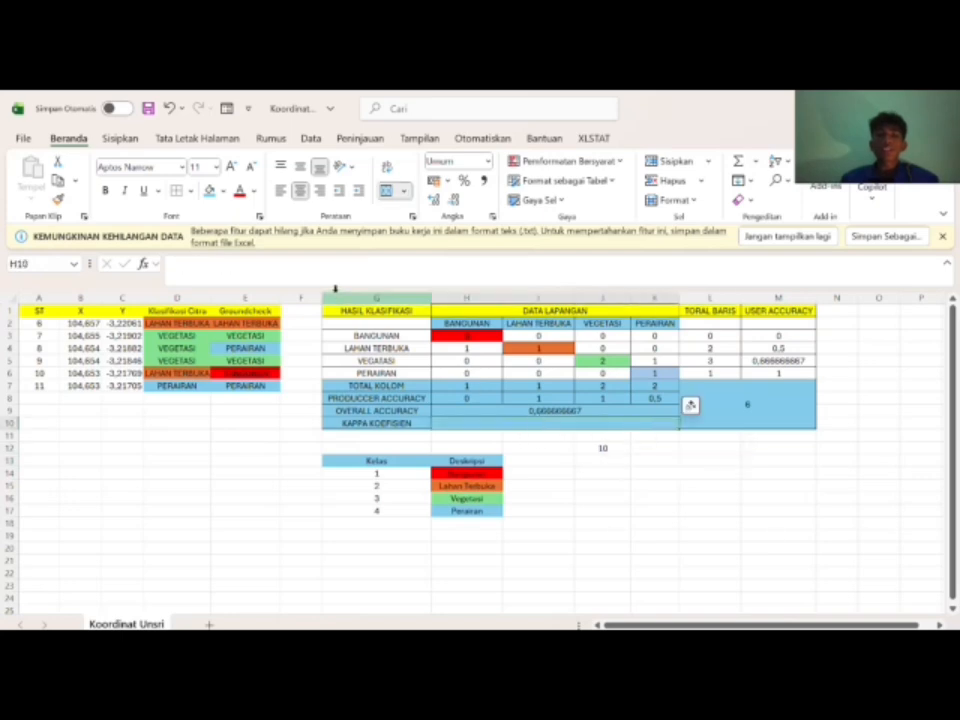
pyautogui.doubleClick(537, 423)
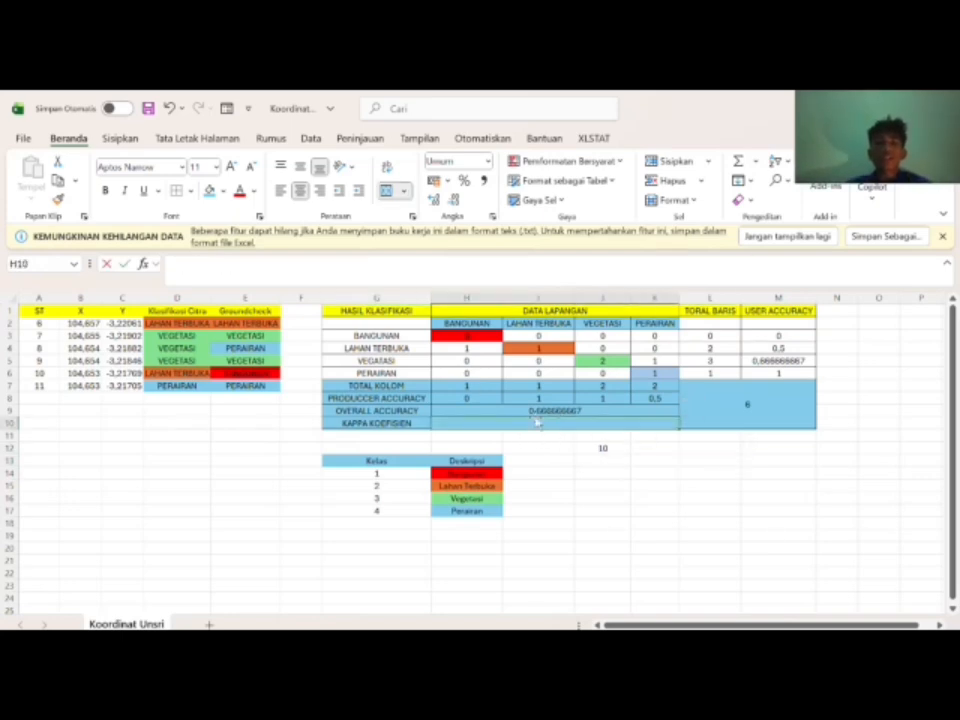
pyautogui.click(172, 264)
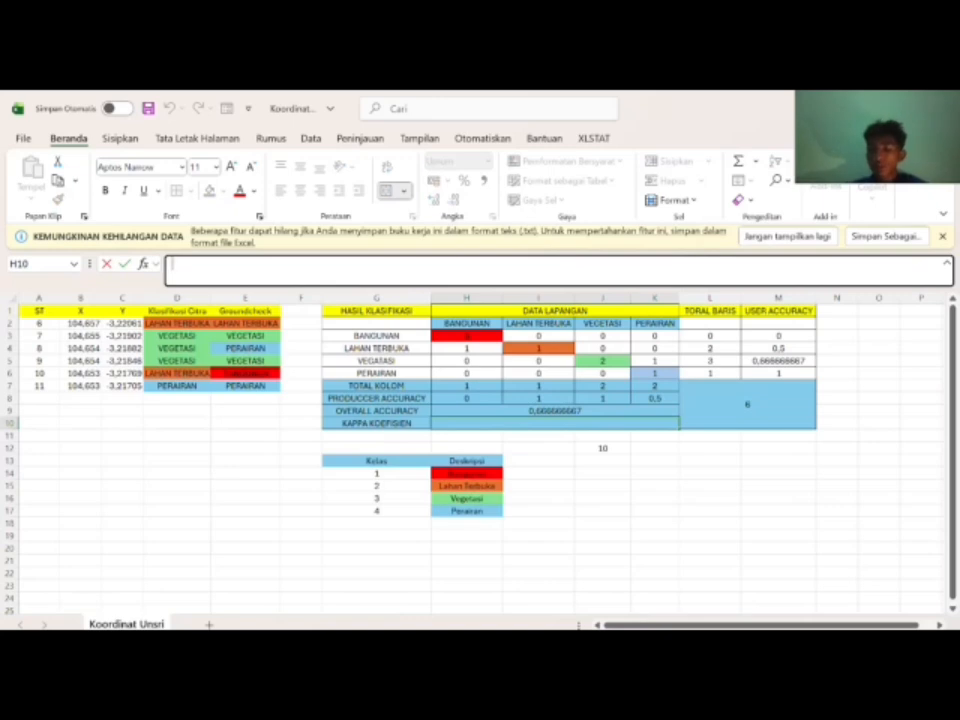
pyautogui.write('=(')
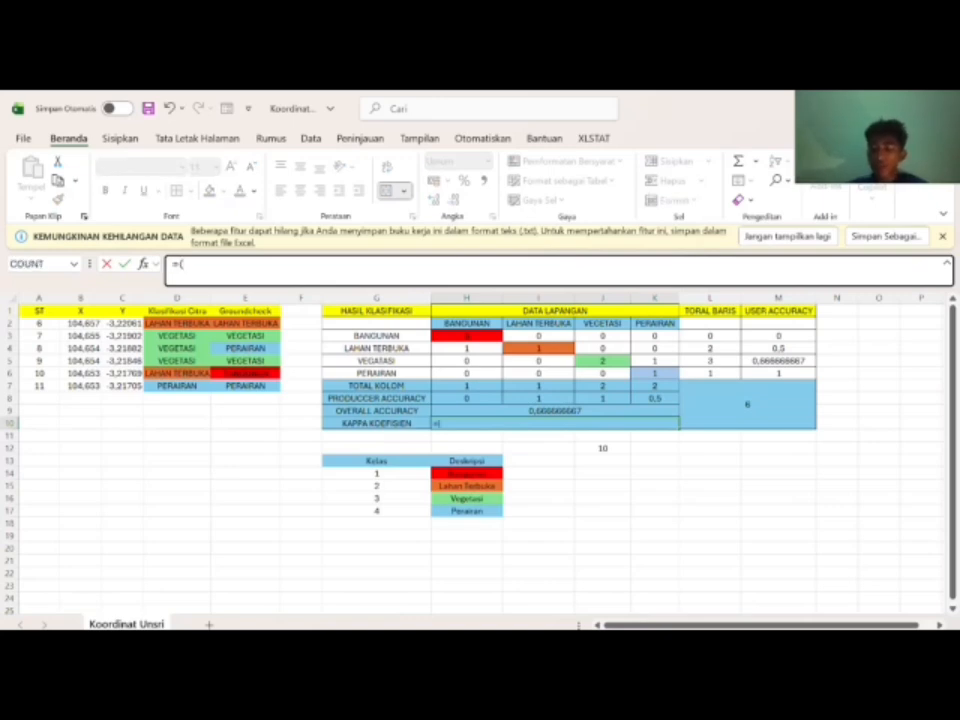
pyautogui.click(717, 395)
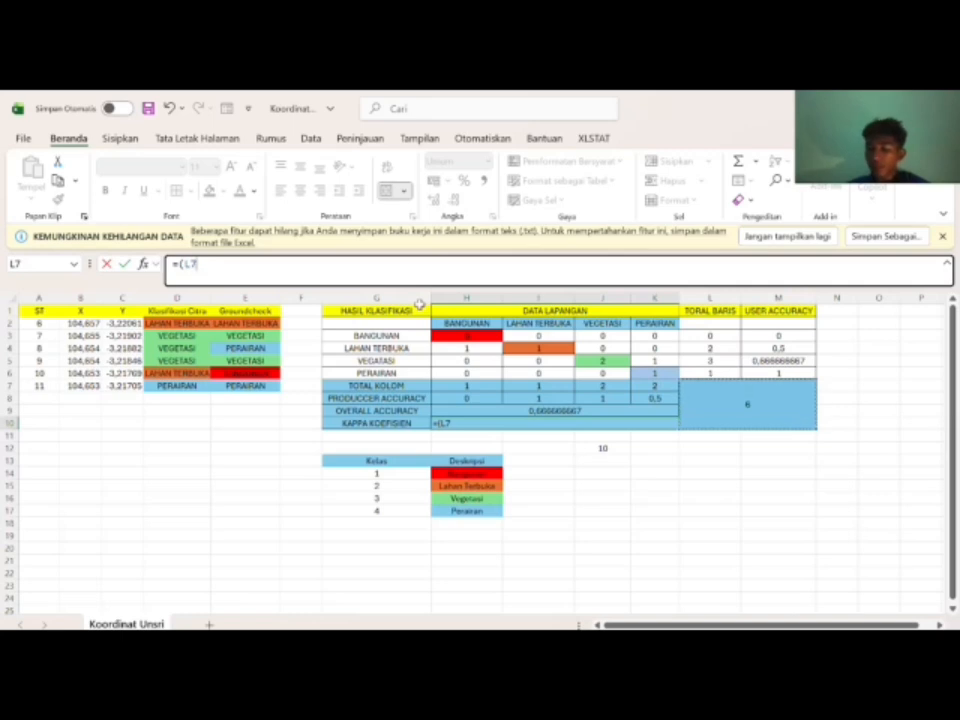
pyautogui.write('*')
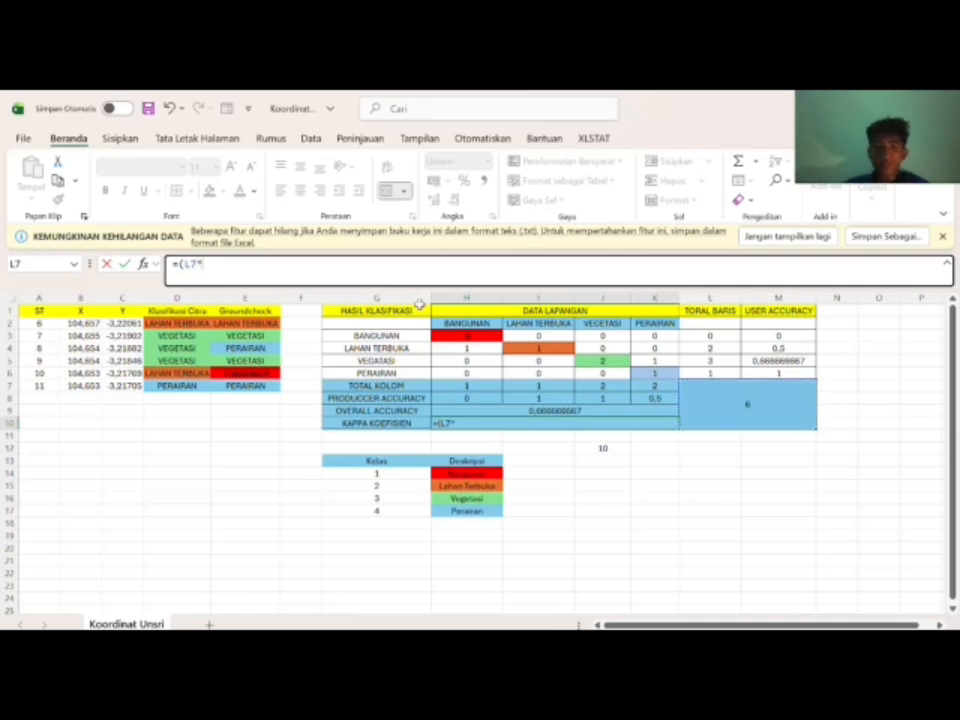
pyautogui.write('(S')
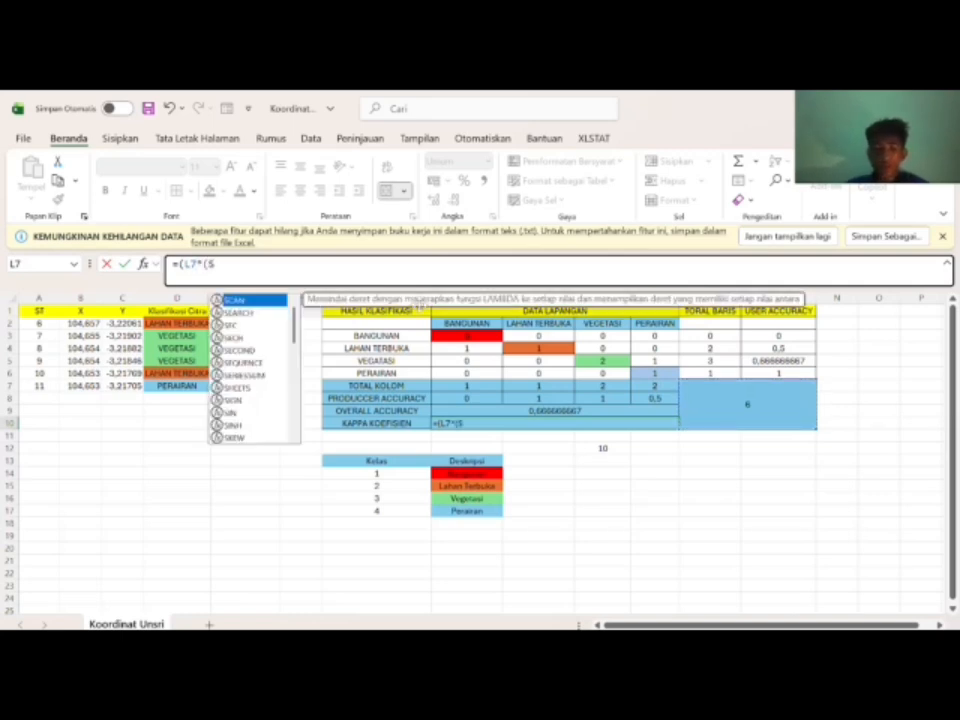
pyautogui.write('UM(')
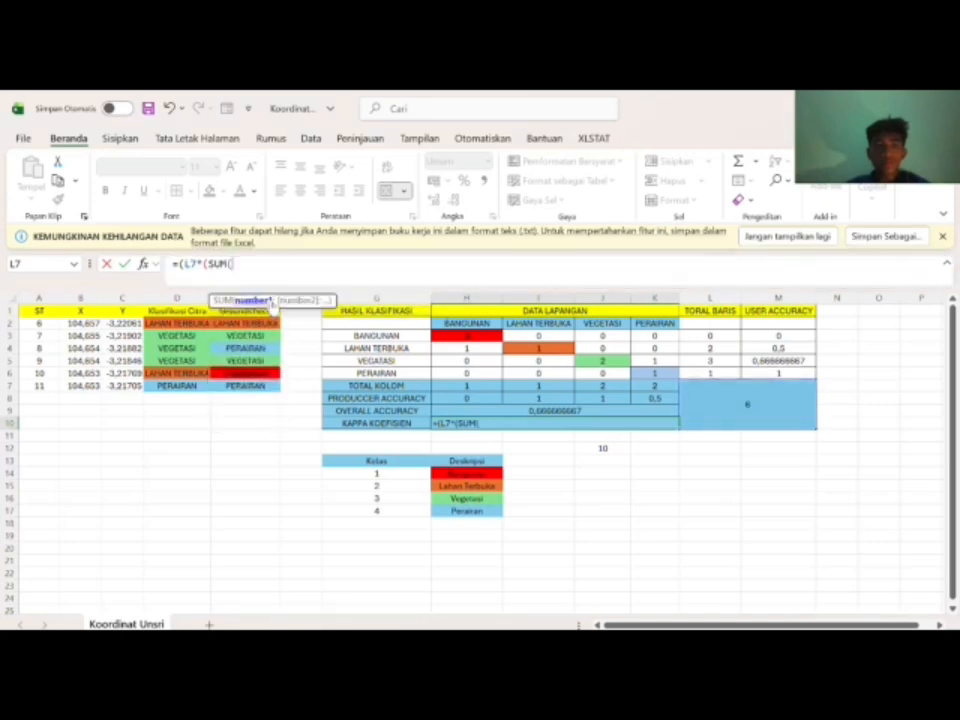
# Step: Fill the H10 sum with the diagonal cells H3+I4+J5+K6, close it, and subtract the helper cell J12
pyautogui.click(457, 338)
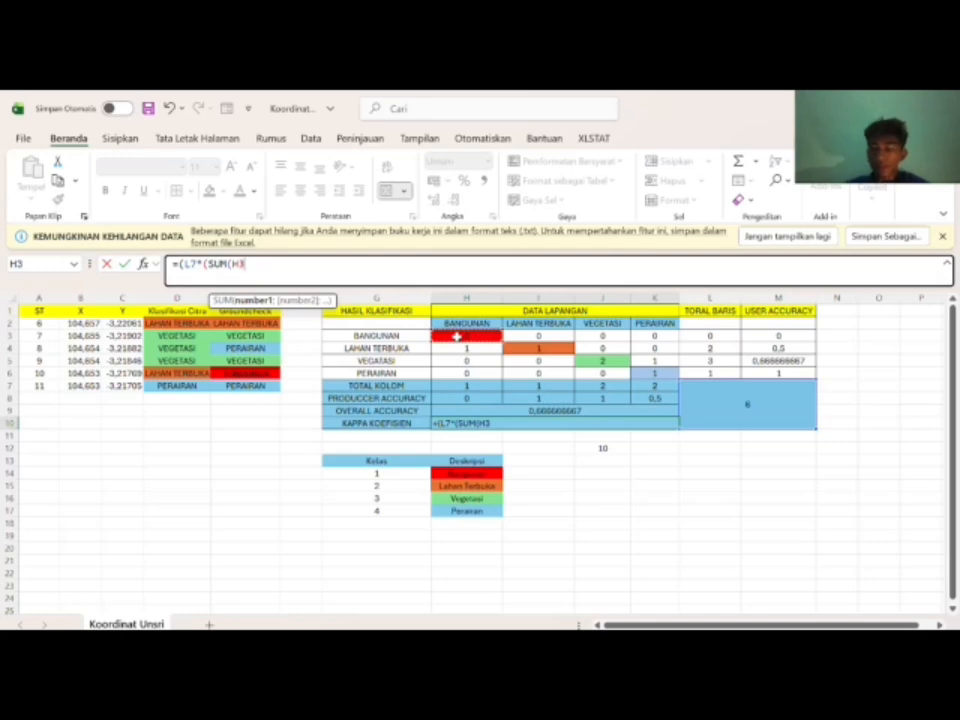
pyautogui.write('+')
pyautogui.click(519, 349)
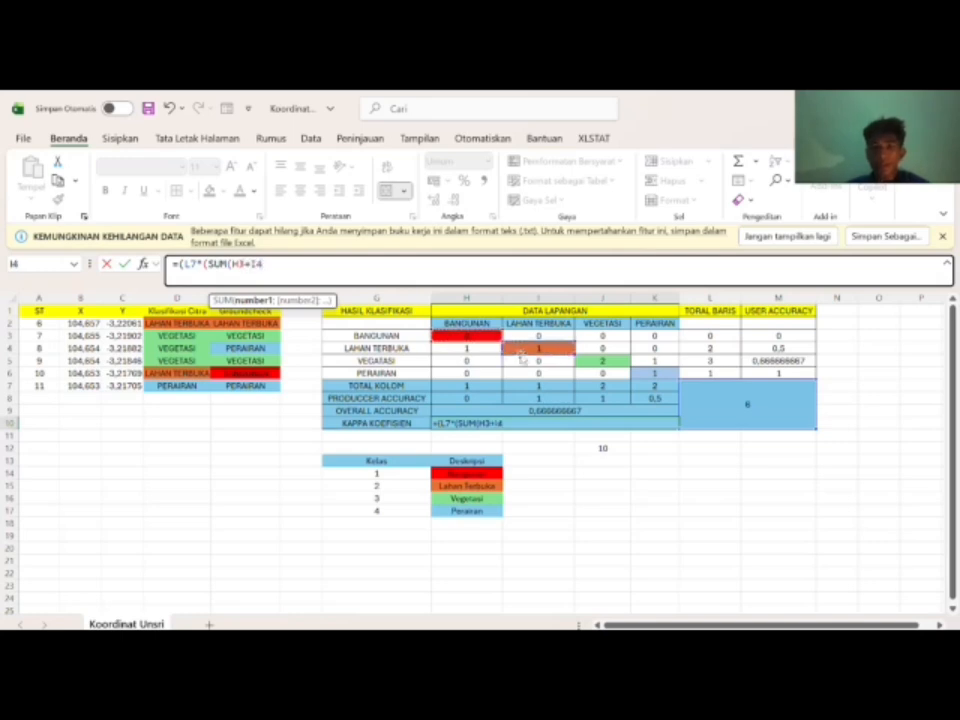
pyautogui.write('+')
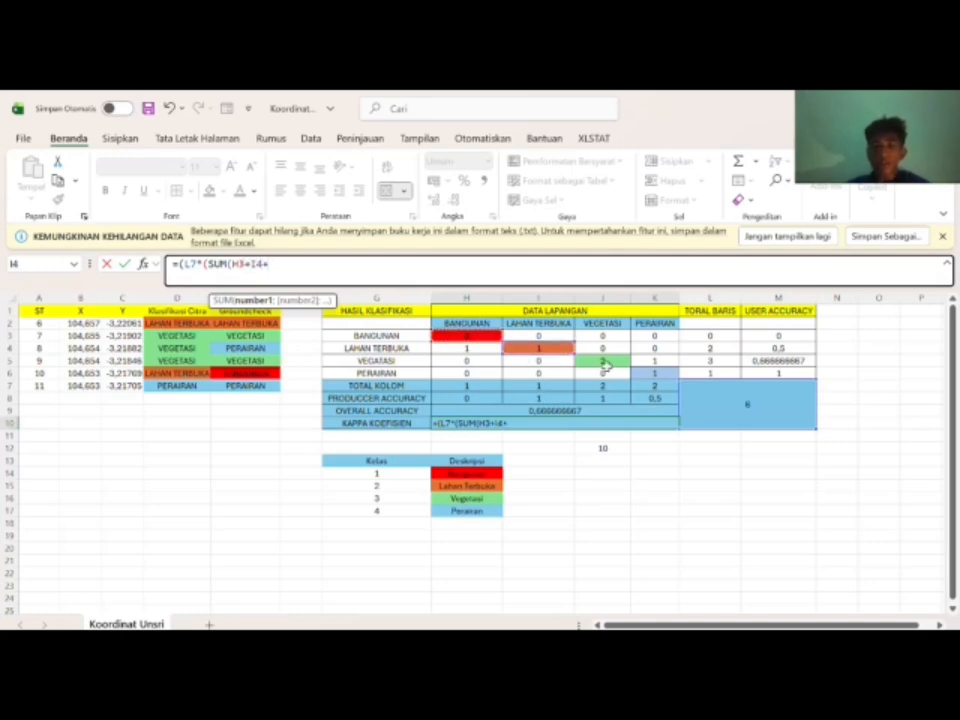
pyautogui.click(606, 364)
pyautogui.write('+')
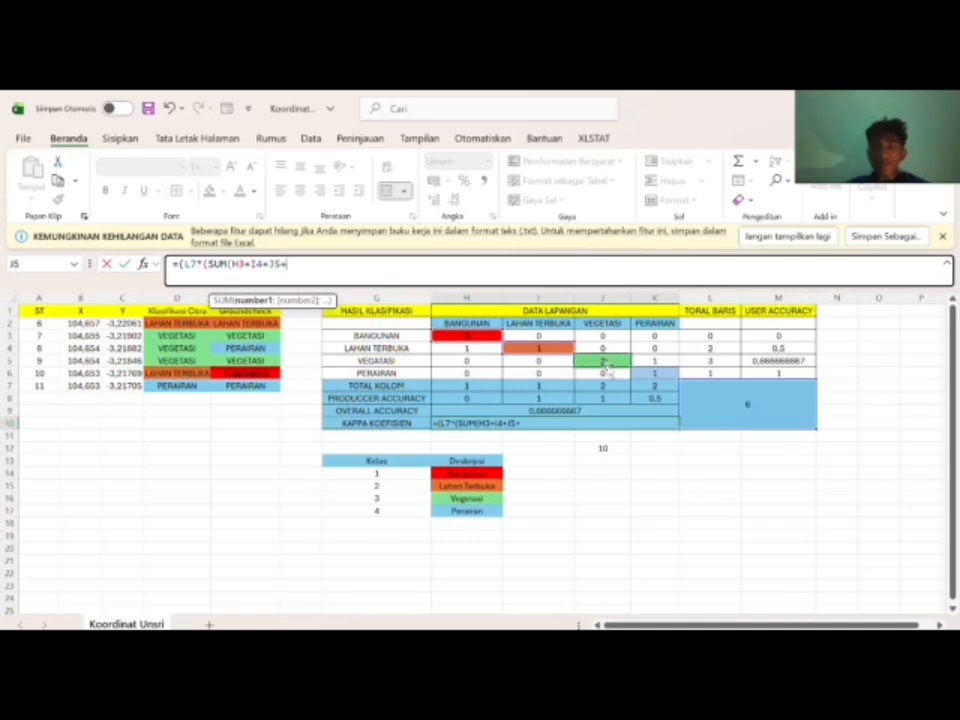
pyautogui.click(651, 373)
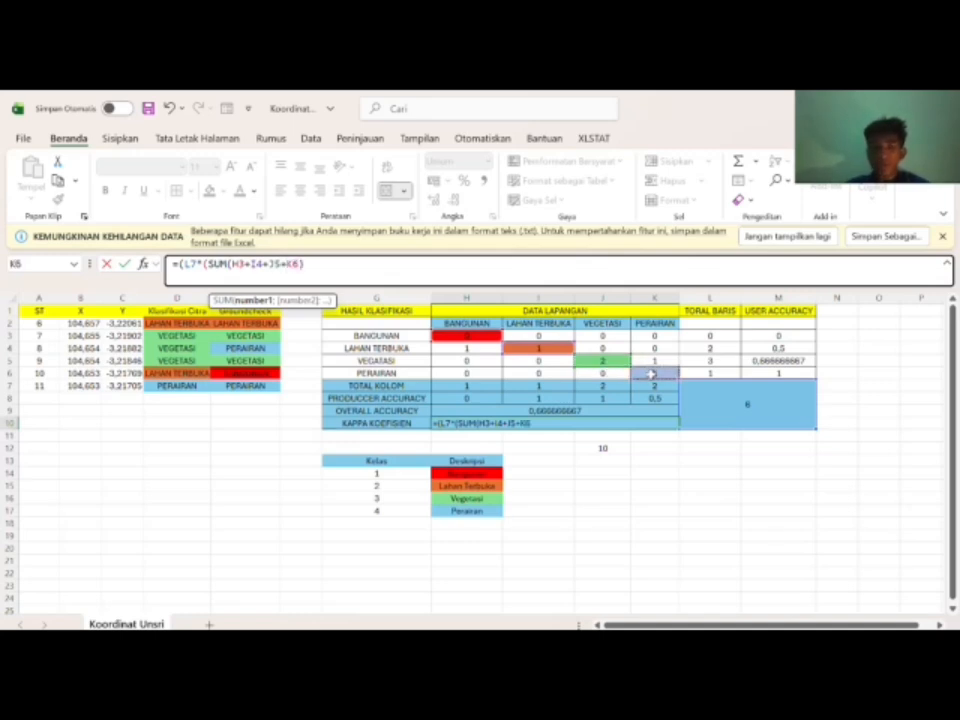
pyautogui.write('))-')
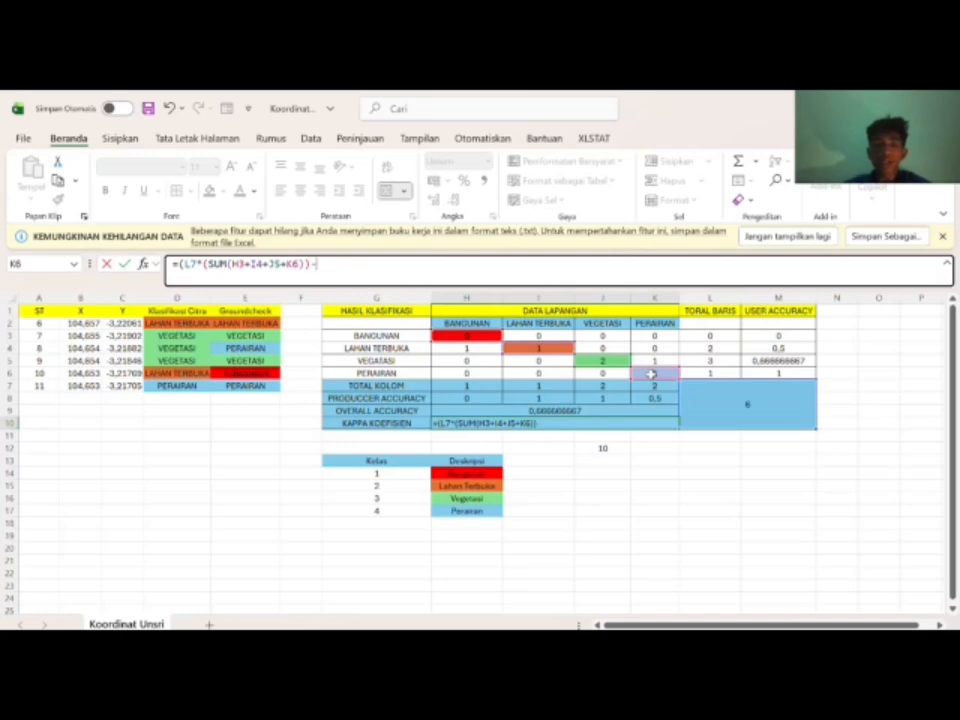
pyautogui.click(609, 449)
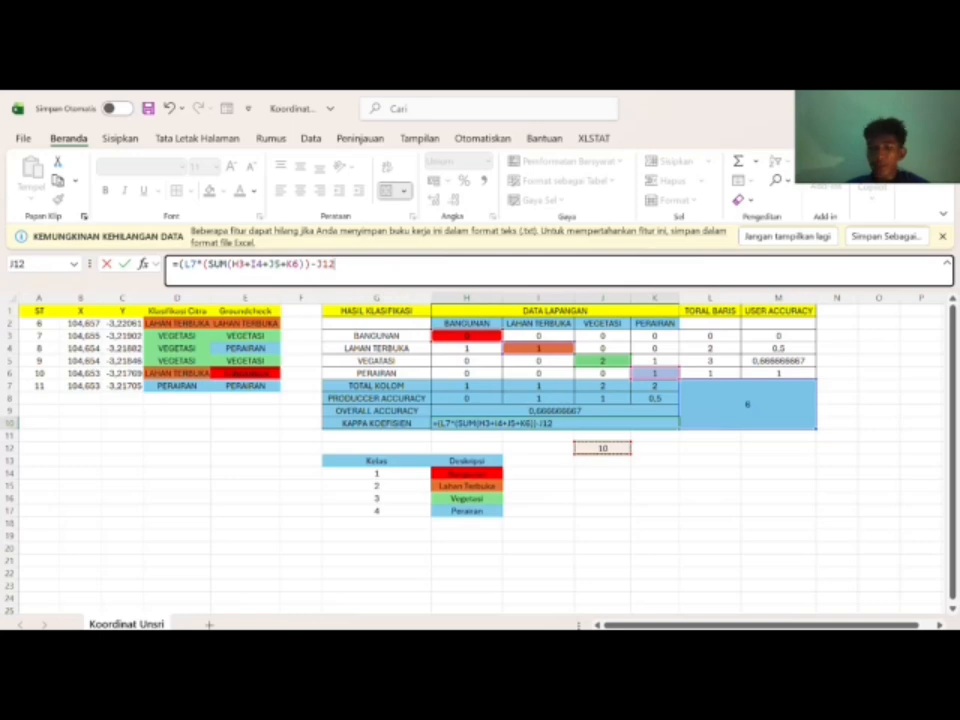
# Step: Complete the kappa formula in H10 by dividing by the squared grand total minus the helper value: )/(L7^2-J12)
pyautogui.write(')/(')
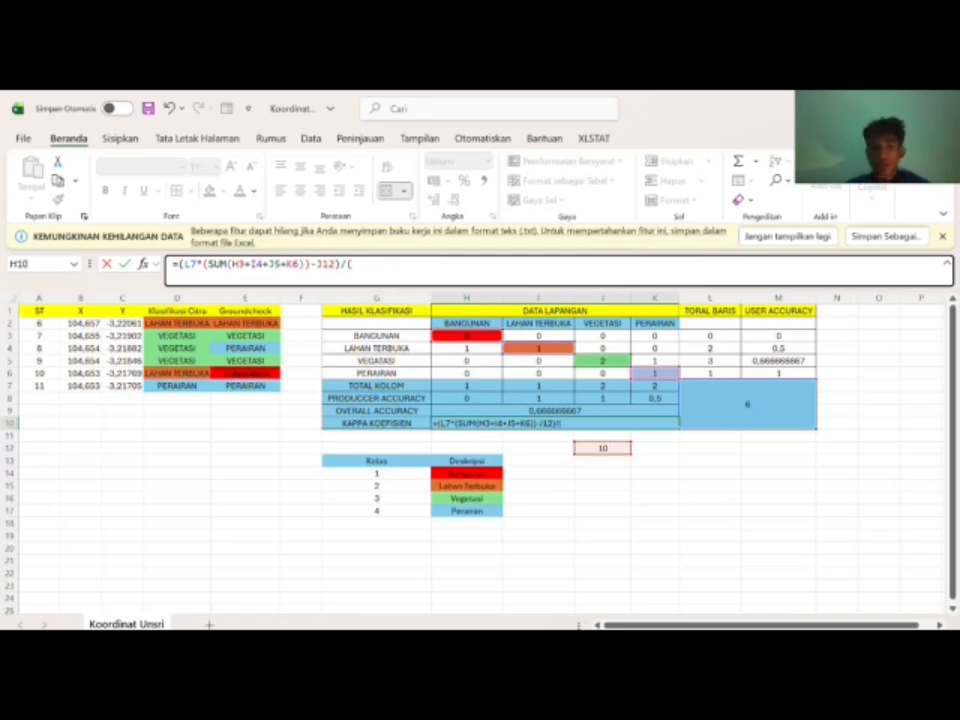
pyautogui.click(738, 401)
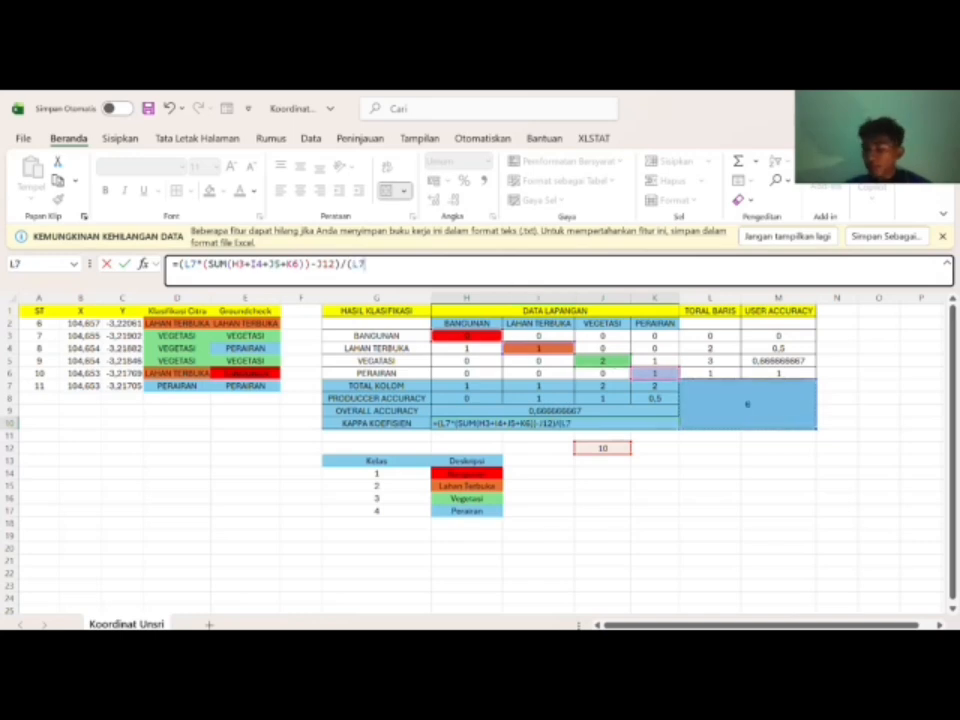
pyautogui.write('*')
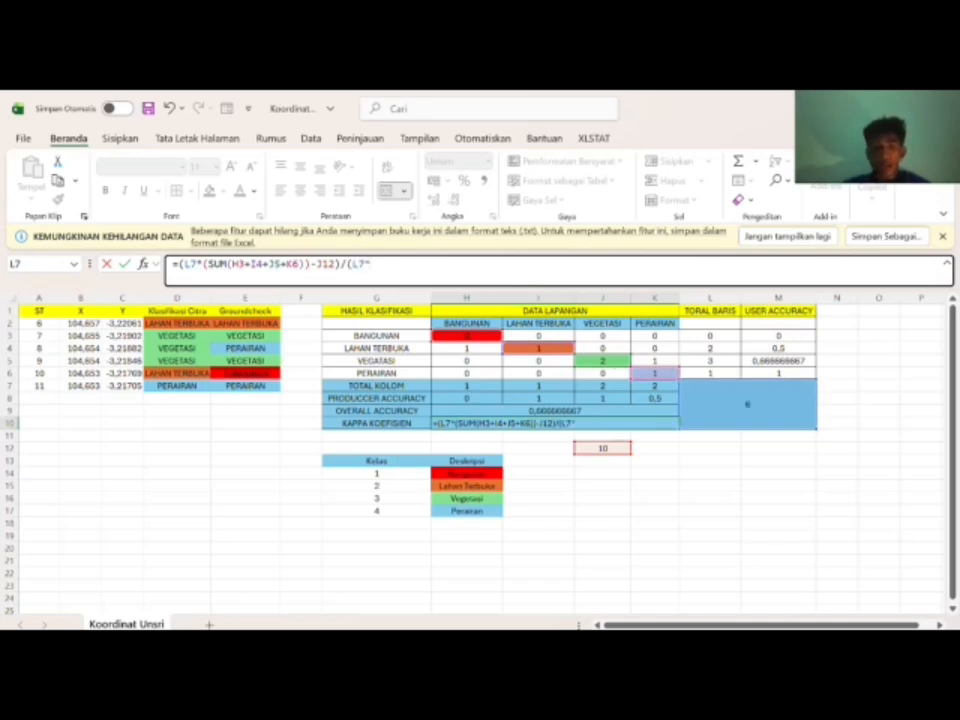
pyautogui.write('2-')
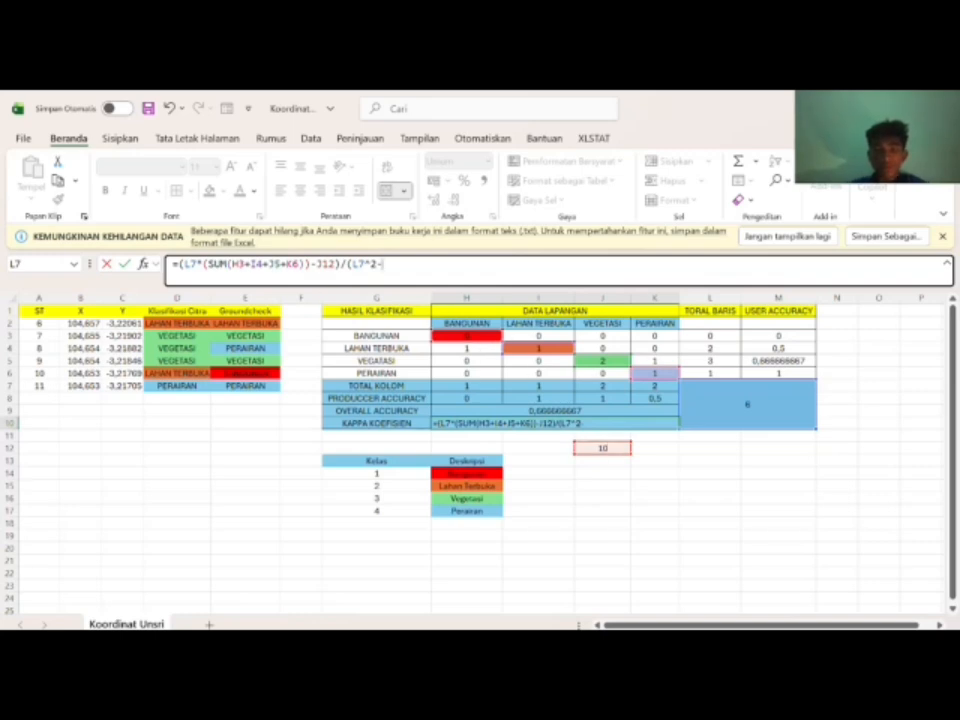
pyautogui.write('J12')
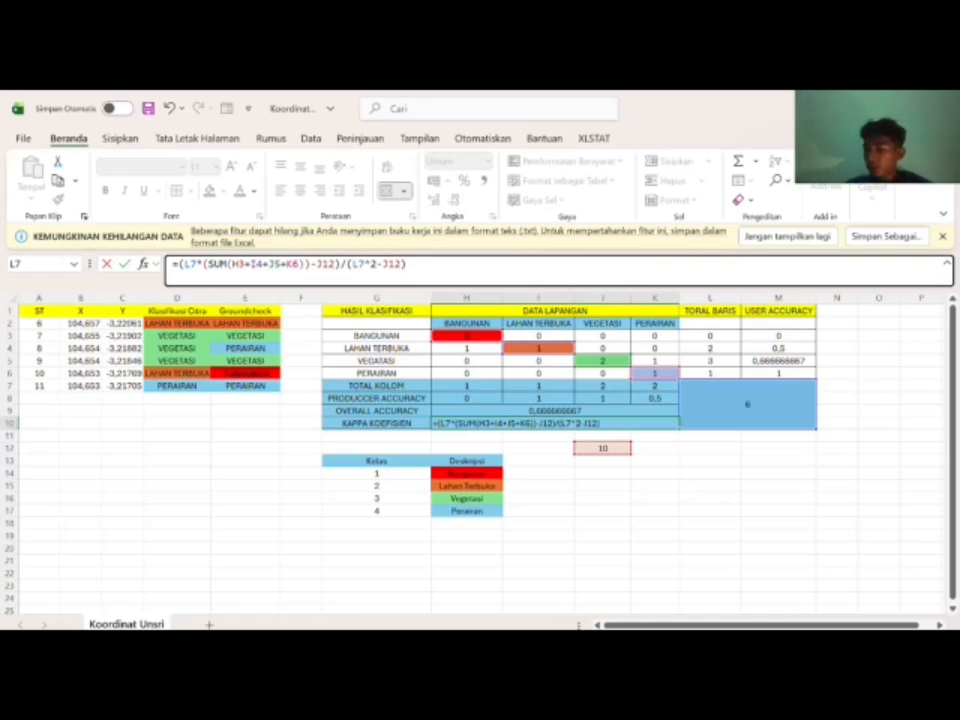
pyautogui.press('Return')
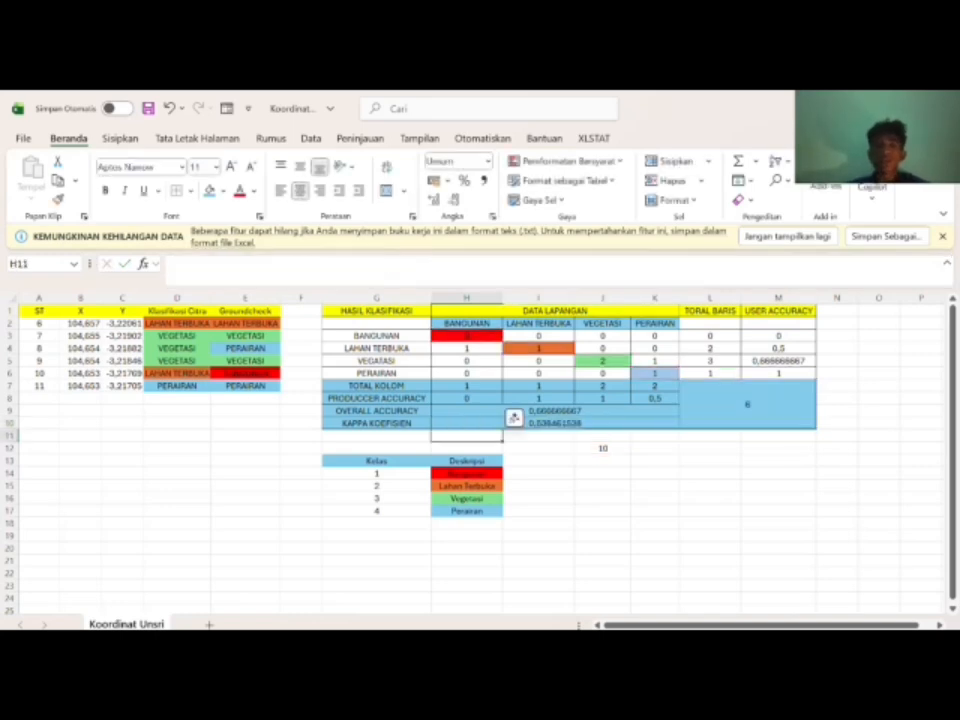
# Step: Examine the results and formulas of the OVERALL ACCURACY and KAPPA KOEFISIEN cells
pyautogui.click(613, 423)
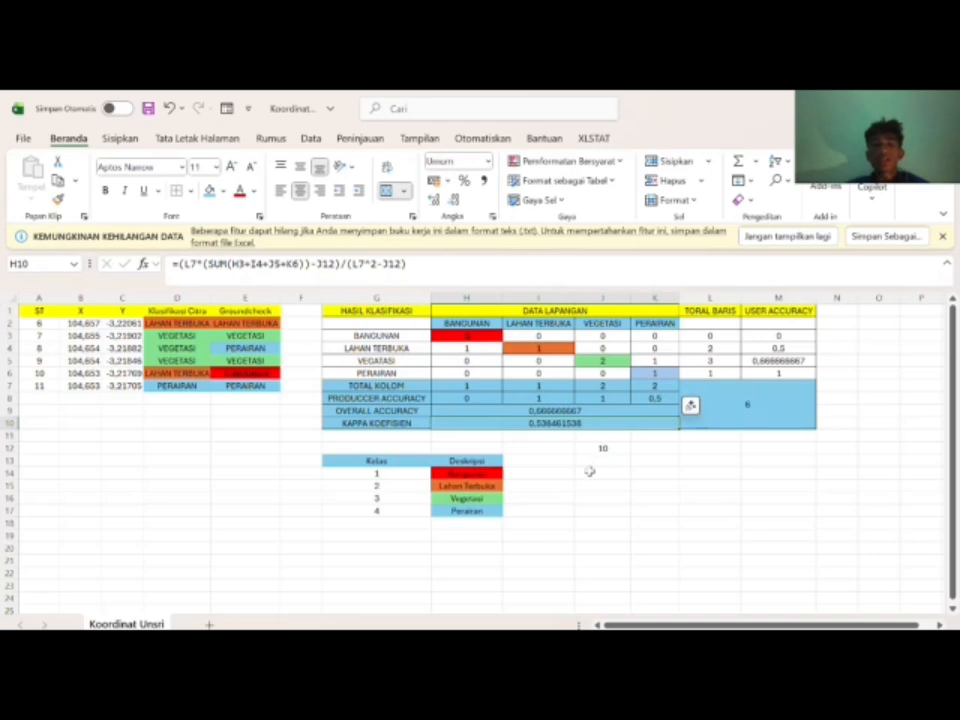
pyautogui.click(701, 456)
pyautogui.click(643, 484)
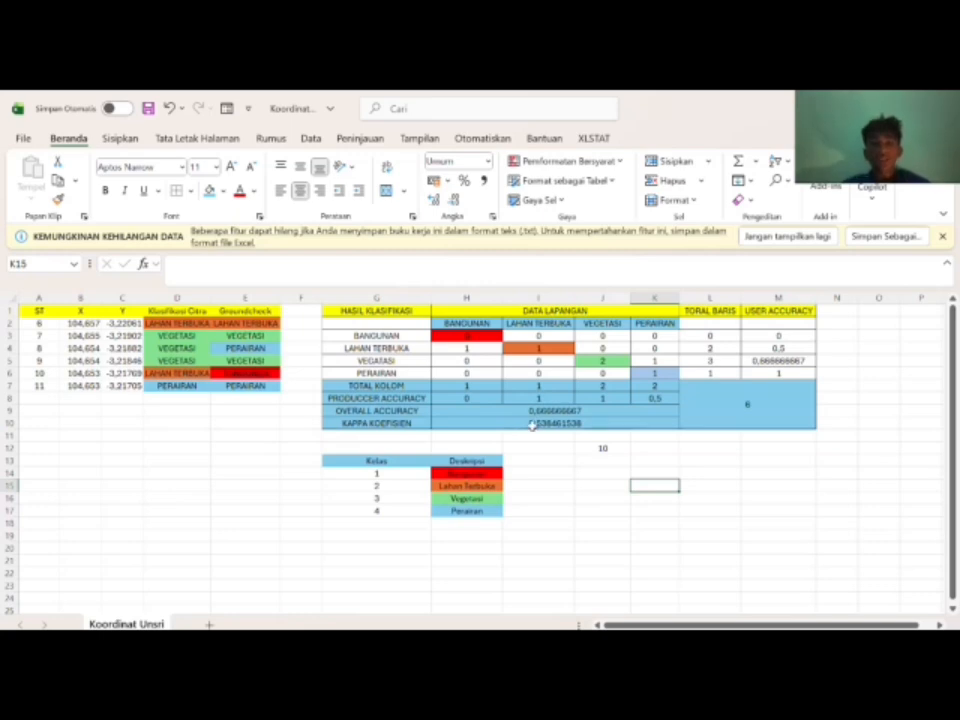
pyautogui.click(597, 415)
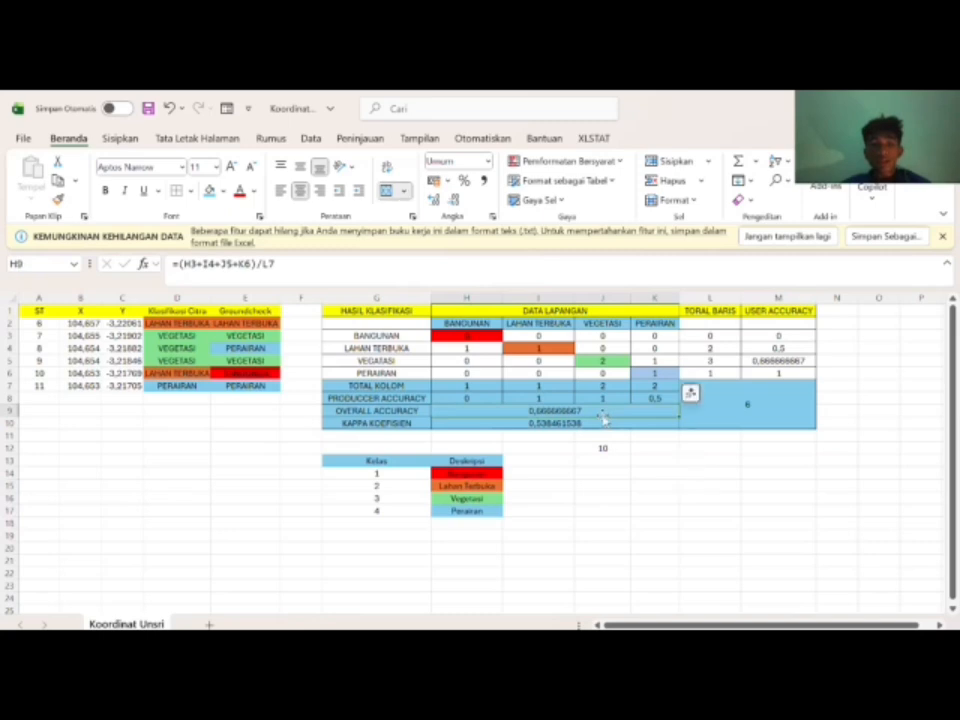
pyautogui.click(601, 421)
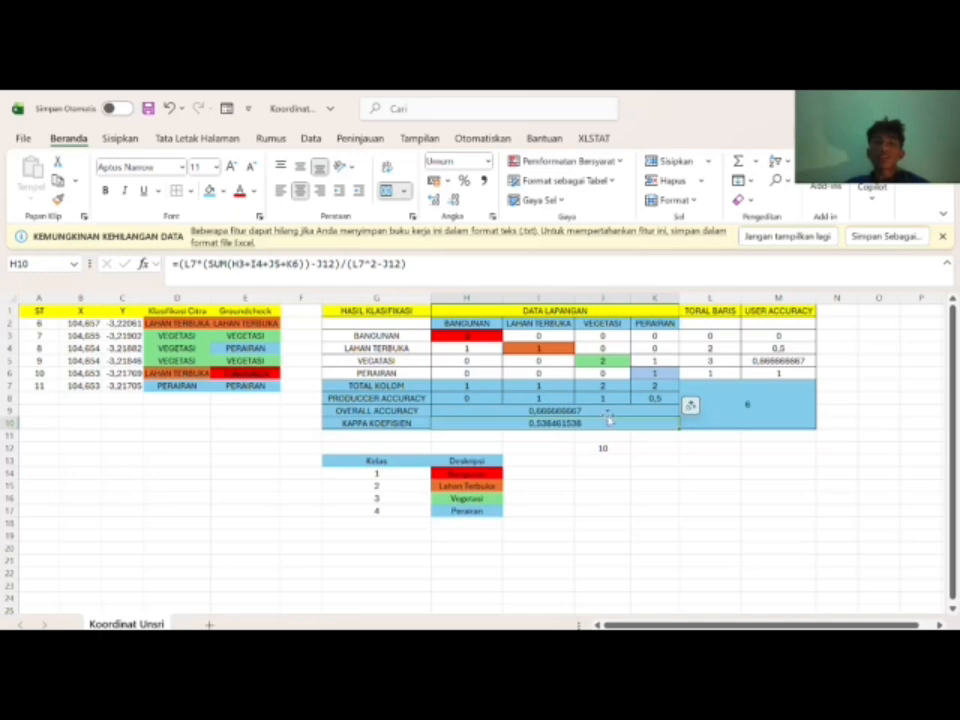
pyautogui.click(615, 409)
pyautogui.click(603, 429)
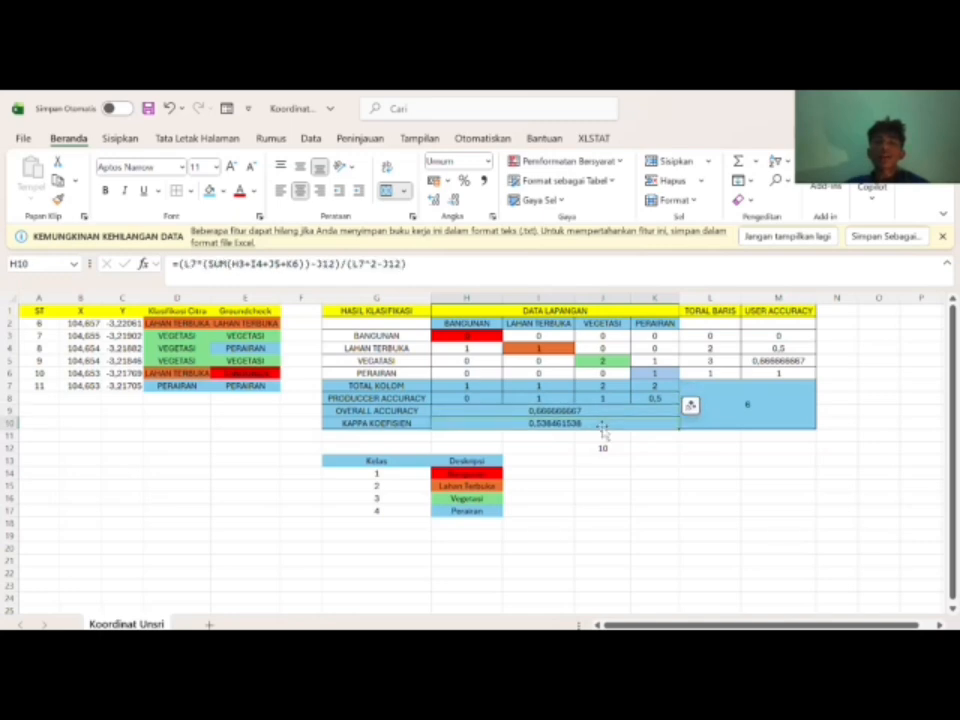